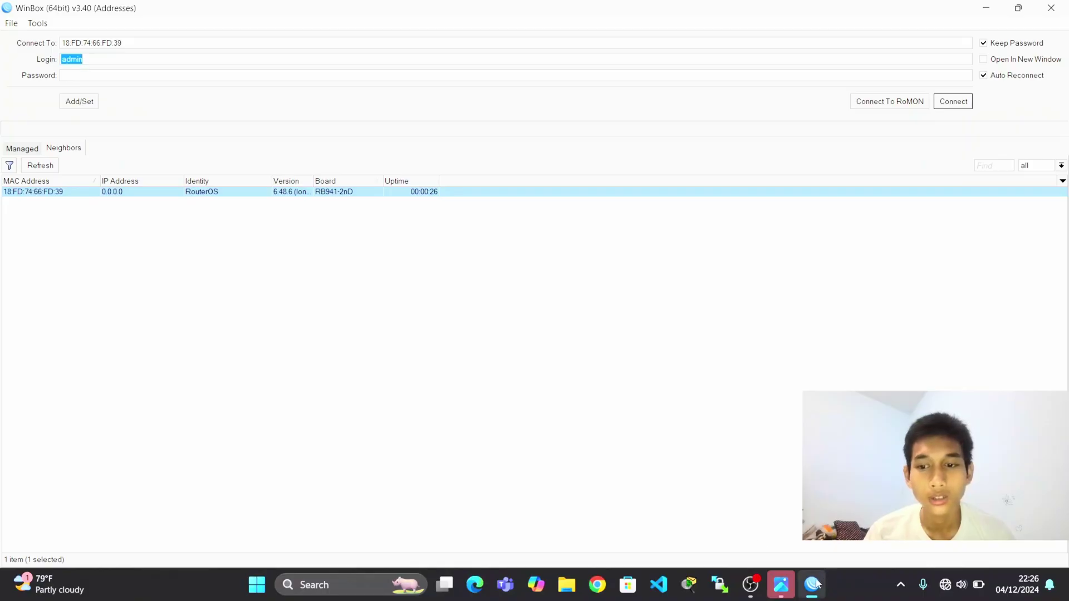
Show the network diagram of two MikroTik routers bonded on e3/e4 carrying VLANs 10–40.
{"action": "left_click", "coordinate": [814, 585]}
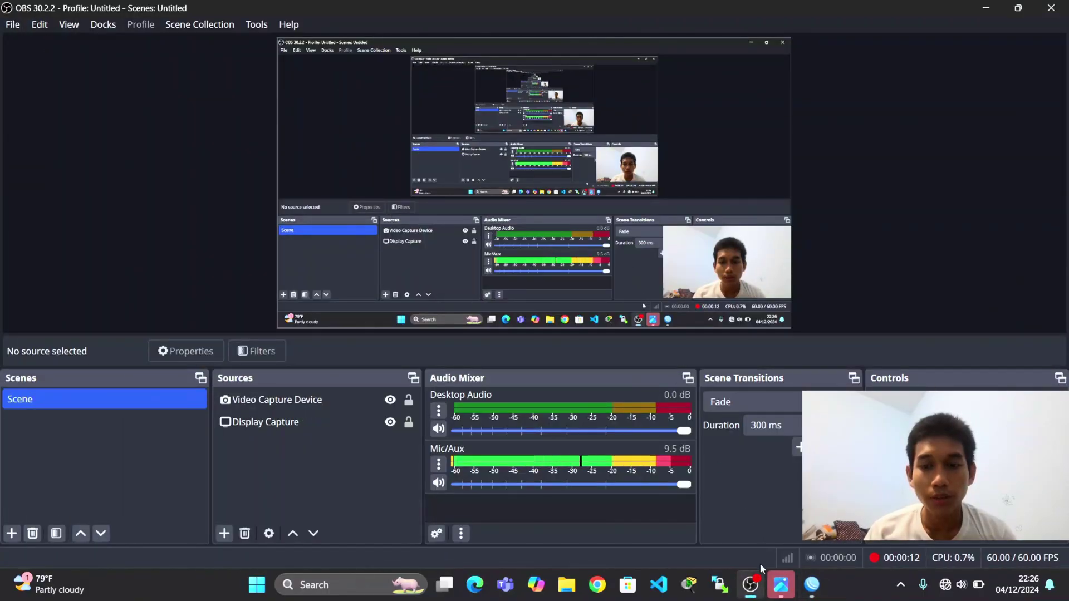
{"action": "left_click", "coordinate": [782, 585]}
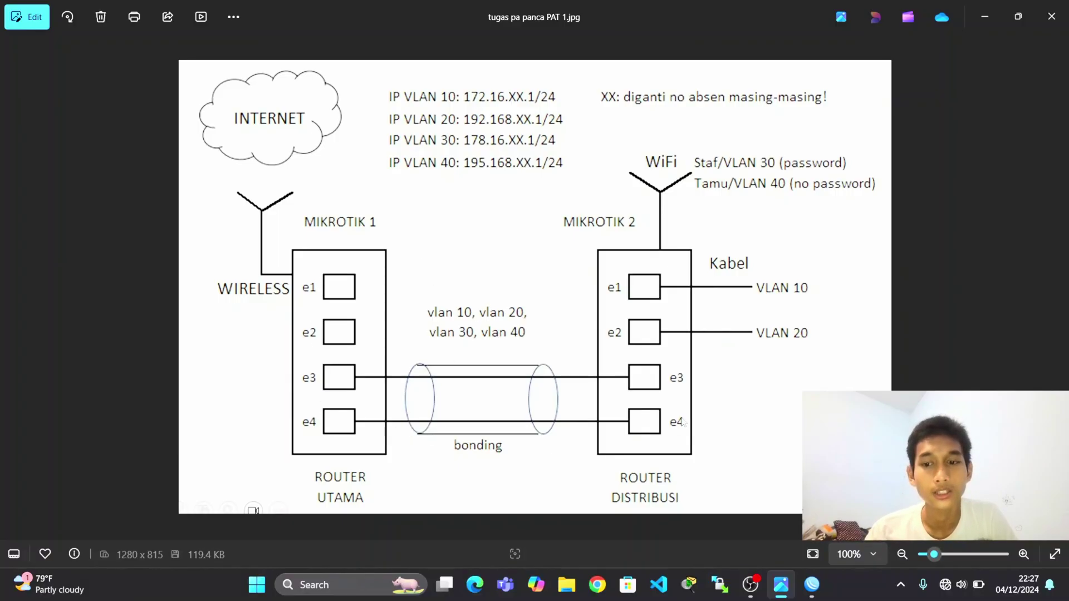
Log in to the hAP lite router and close the DHCP, address, interface, firewall and wireless windows.
{"action": "left_click", "coordinate": [812, 585]}
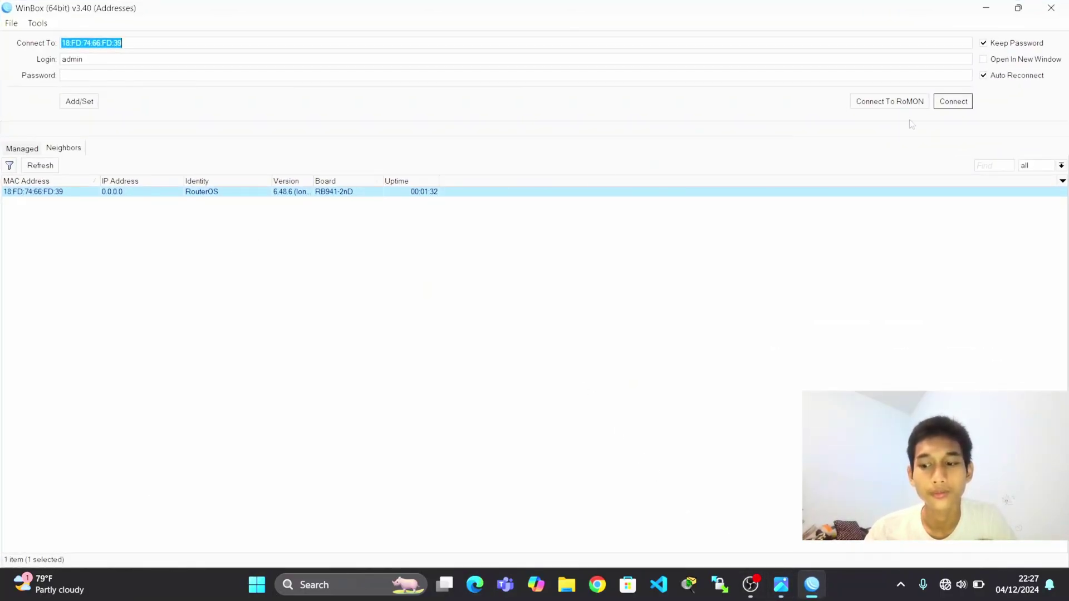
{"action": "key", "text": "Return"}
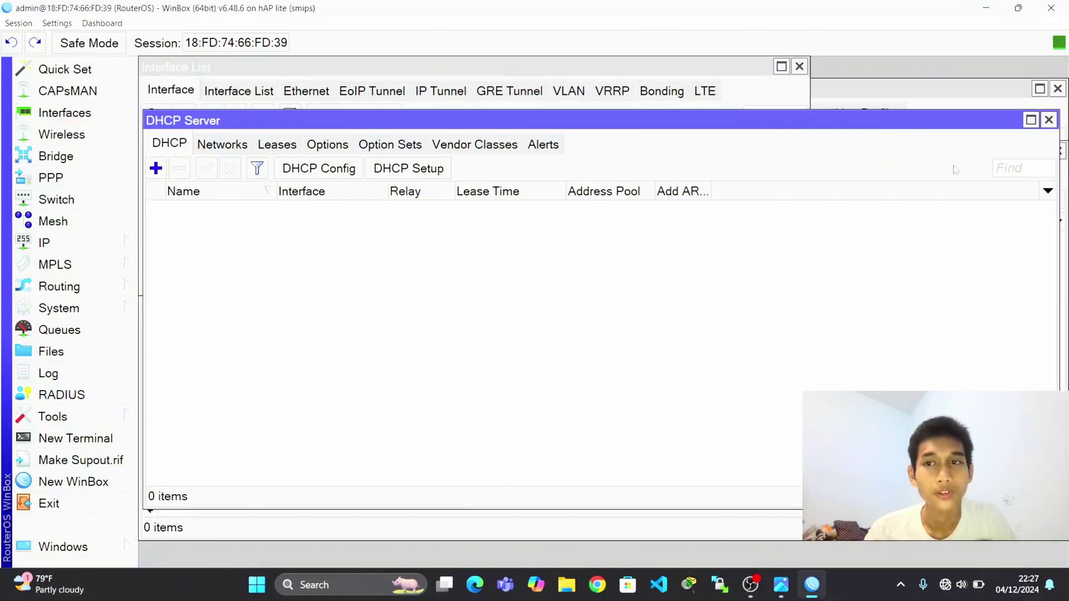
{"action": "left_click", "coordinate": [1049, 120]}
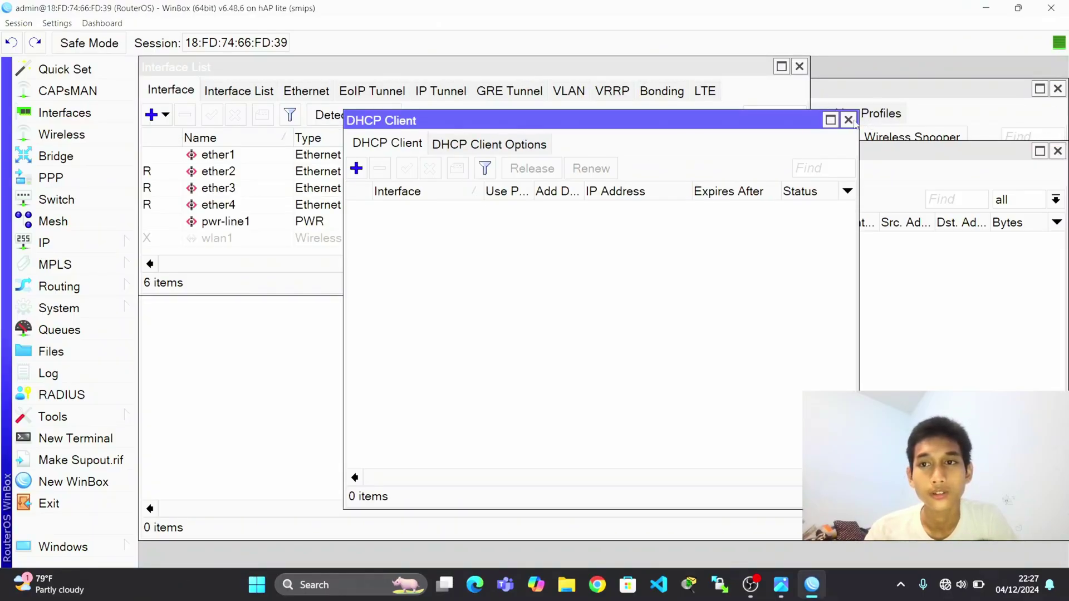
{"action": "left_click", "coordinate": [849, 119]}
{"action": "left_click", "coordinate": [768, 134]}
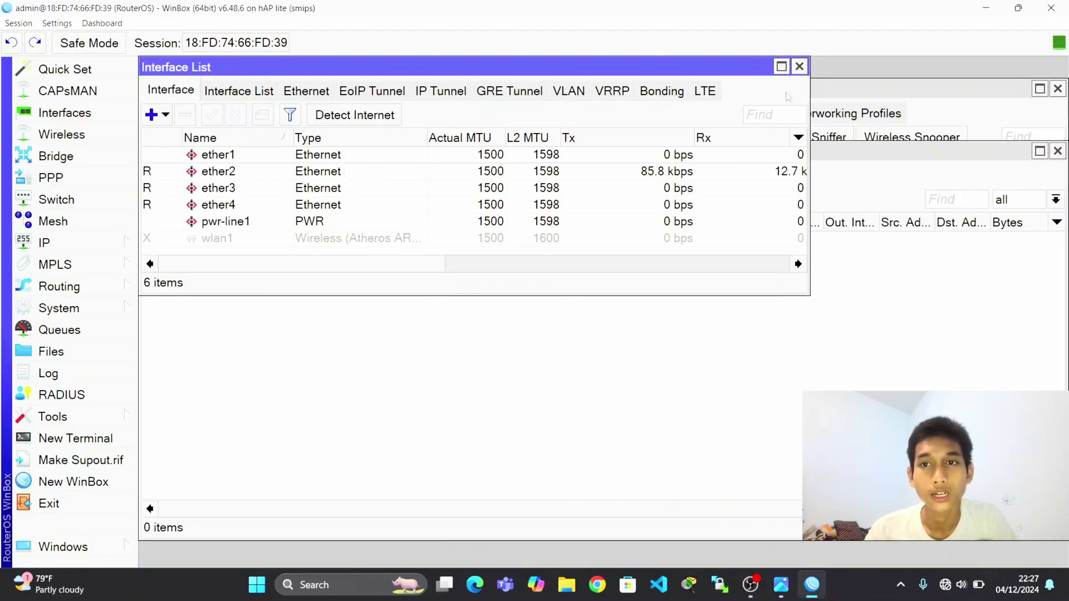
{"action": "left_click", "coordinate": [800, 66]}
{"action": "left_click", "coordinate": [1058, 152]}
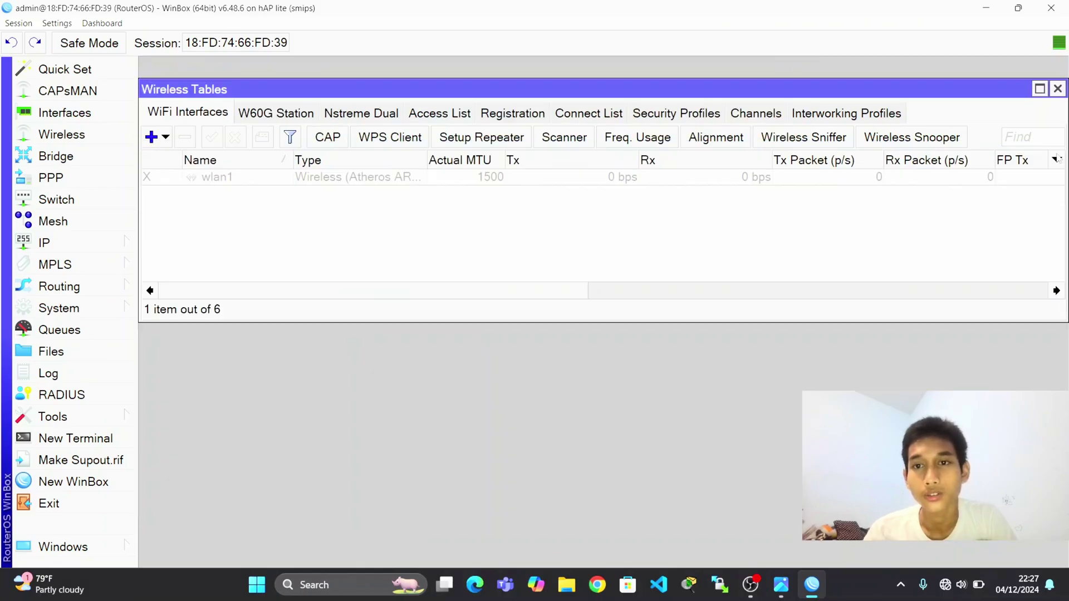
{"action": "left_click", "coordinate": [1057, 89]}
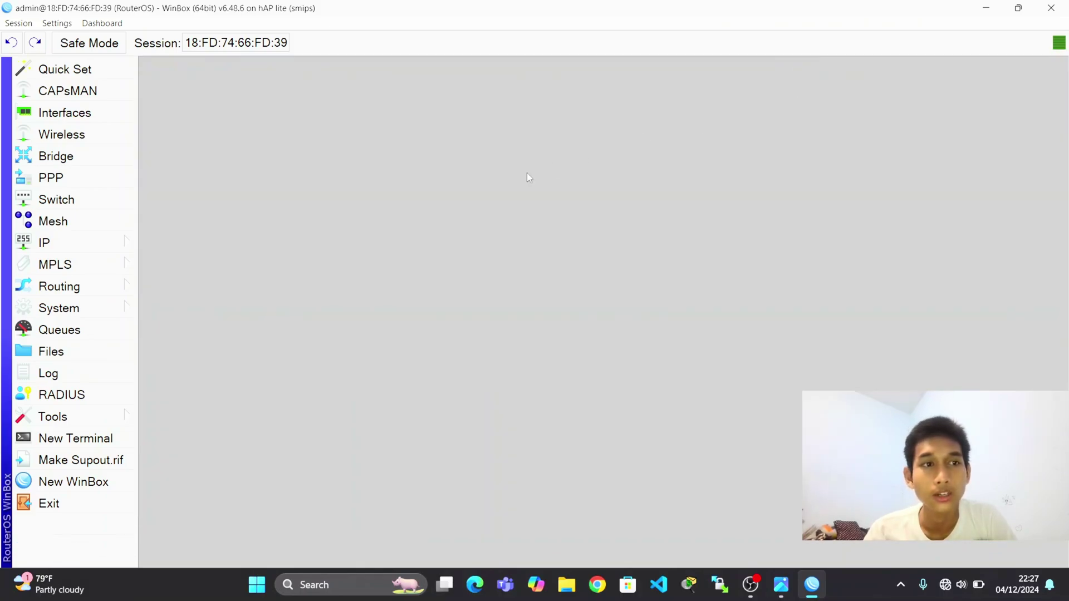
Enable the disabled wlan1 wireless interface.
{"action": "left_click", "coordinate": [119, 137]}
{"action": "left_click", "coordinate": [212, 180]}
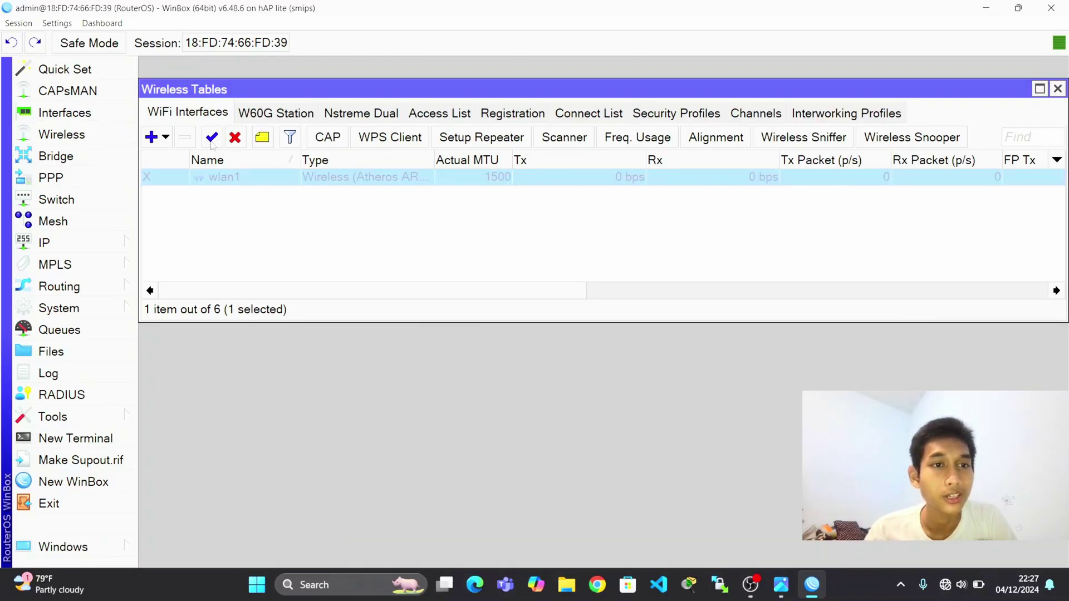
{"action": "left_click", "coordinate": [211, 139]}
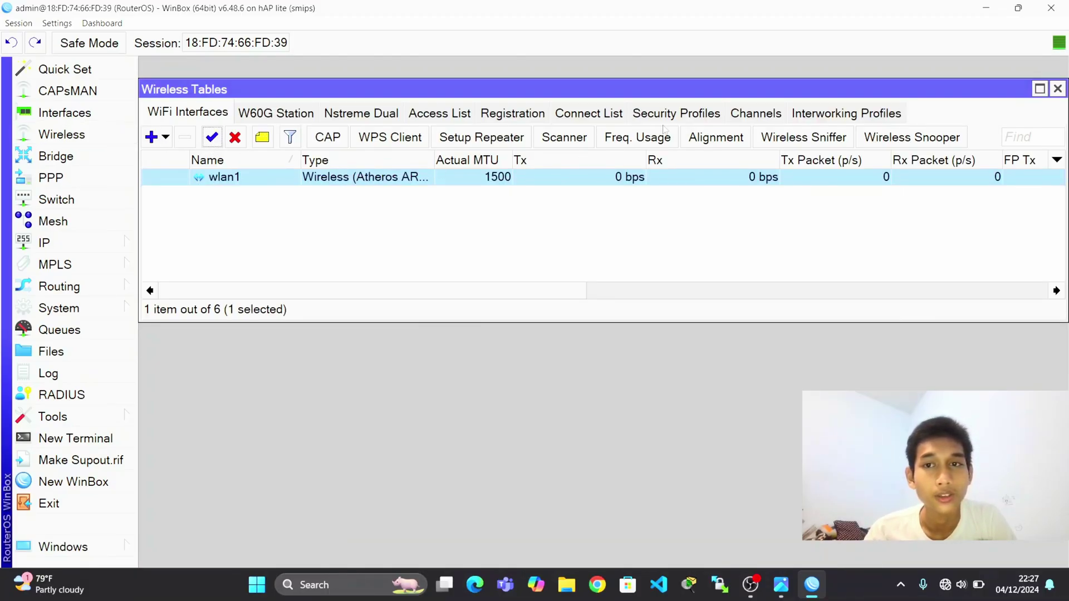
Start a new security profile named pw-isp using dynamic keys mode.
{"action": "left_click", "coordinate": [671, 111]}
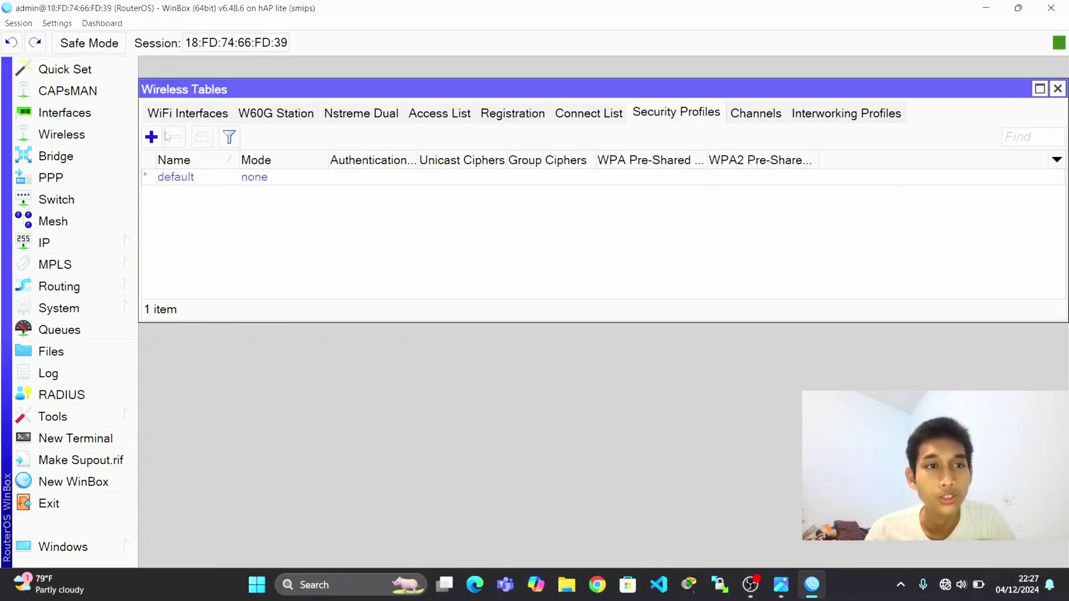
{"action": "left_click", "coordinate": [151, 138]}
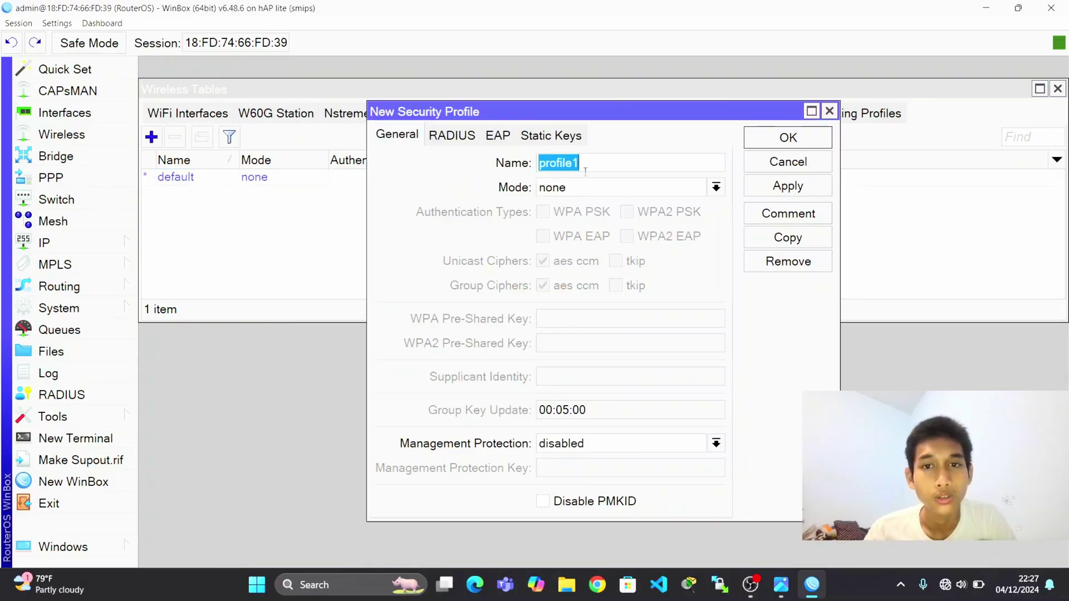
{"action": "left_click", "coordinate": [600, 188]}
{"action": "left_click", "coordinate": [607, 203]}
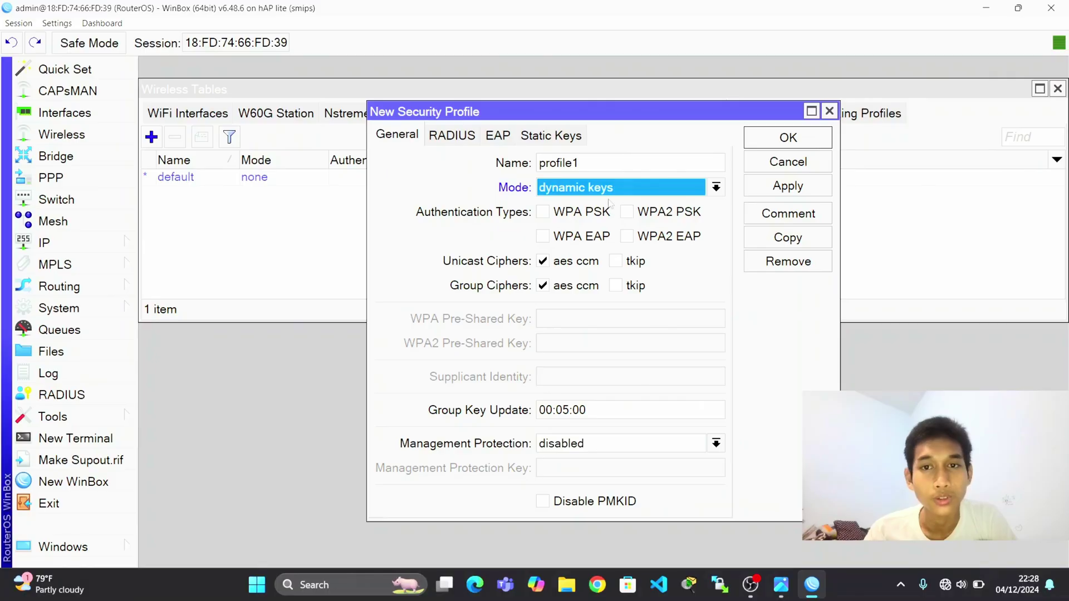
{"action": "left_click", "coordinate": [619, 164]}
{"action": "key", "text": "BackSpace"}
{"action": "key", "text": "BackSpace"}
{"action": "key", "text": "BackSpace"}
{"action": "key", "text": "BackSpace"}
{"action": "key", "text": "BackSpace"}
{"action": "key", "text": "BackSpace"}
{"action": "key", "text": "BackSpace"}
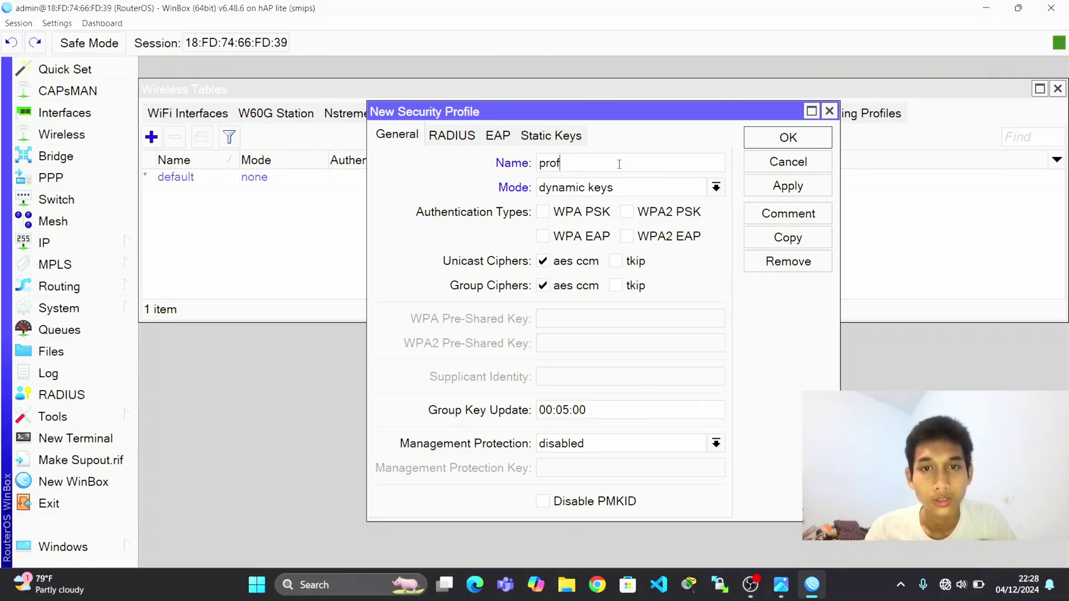
{"action": "key", "text": "BackSpace"}
{"action": "type", "text": "pq"}
{"action": "key", "text": "BackSpace"}
{"action": "type", "text": "w-isp"}
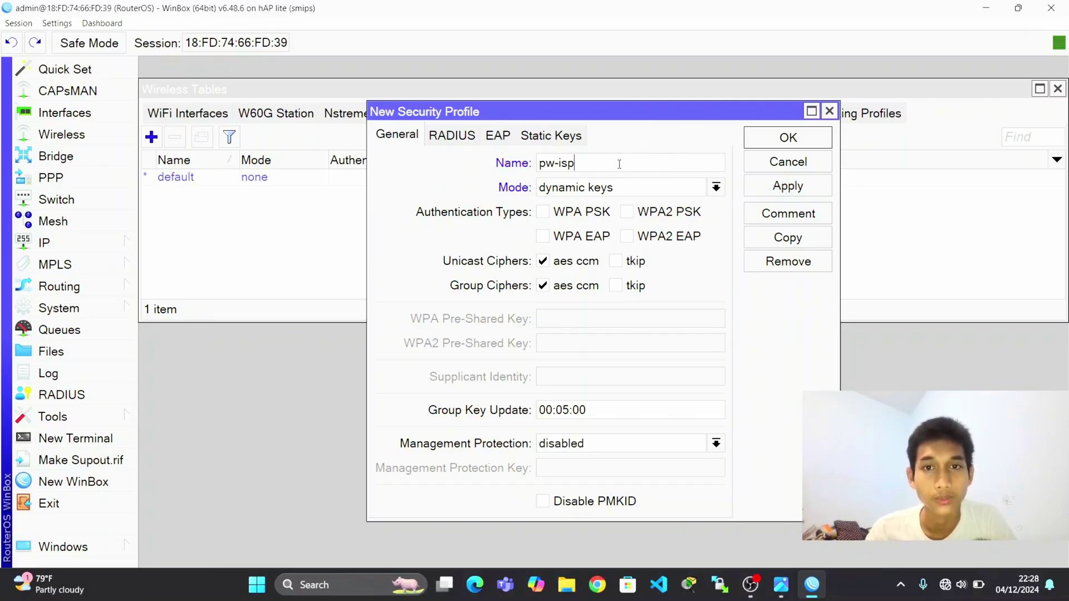
Enable WPA2 PSK with the pre-shared key and save the pw-isp profile.
{"action": "left_click", "coordinate": [627, 211]}
{"action": "left_click", "coordinate": [638, 344]}
{"action": "type", "text": "123456789"}
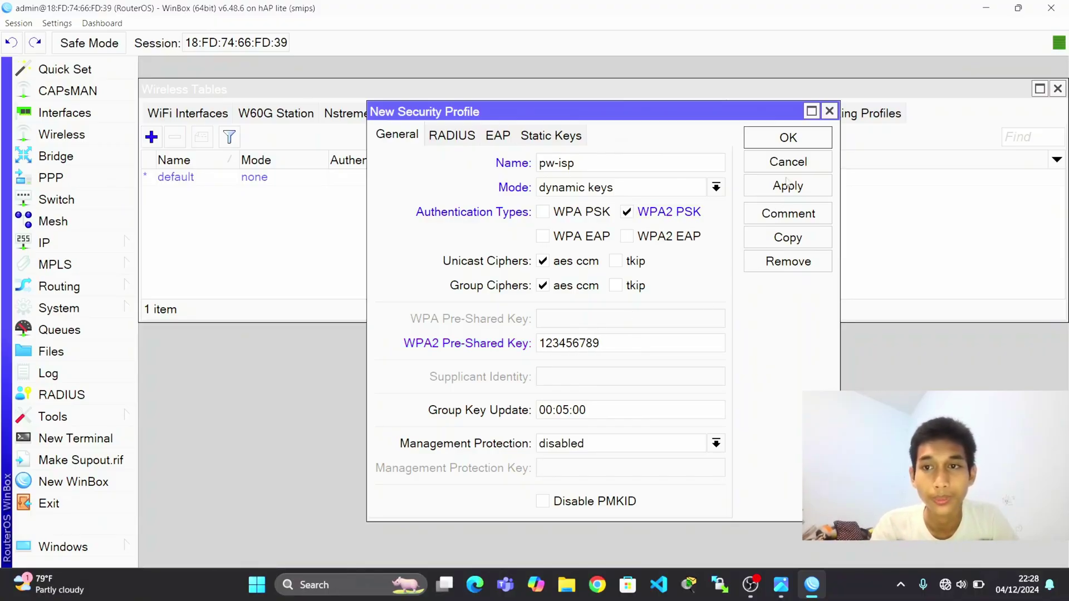
{"action": "left_click", "coordinate": [787, 186]}
{"action": "left_click", "coordinate": [787, 138]}
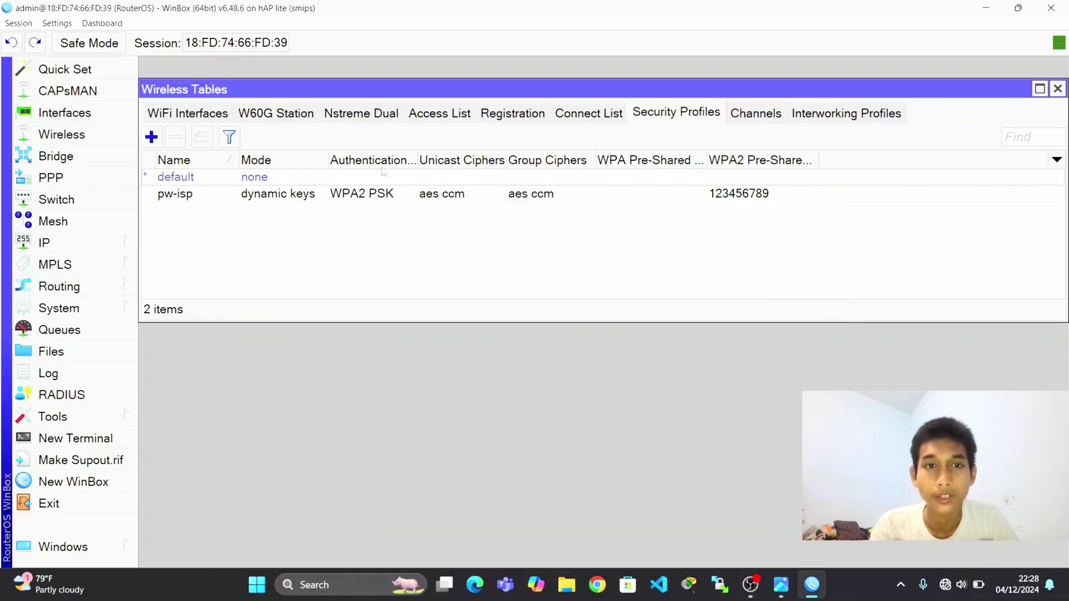
Scan from wlan1's settings and connect it to the OPPO A53 network.
{"action": "left_click", "coordinate": [189, 114]}
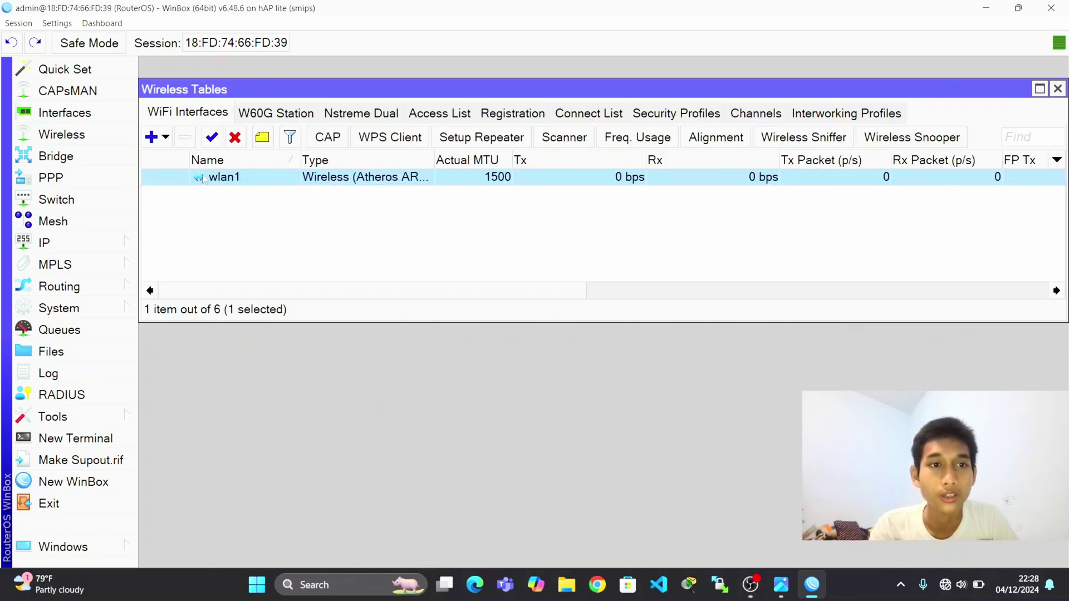
{"action": "double_click", "coordinate": [220, 178]}
{"action": "left_click", "coordinate": [811, 369]}
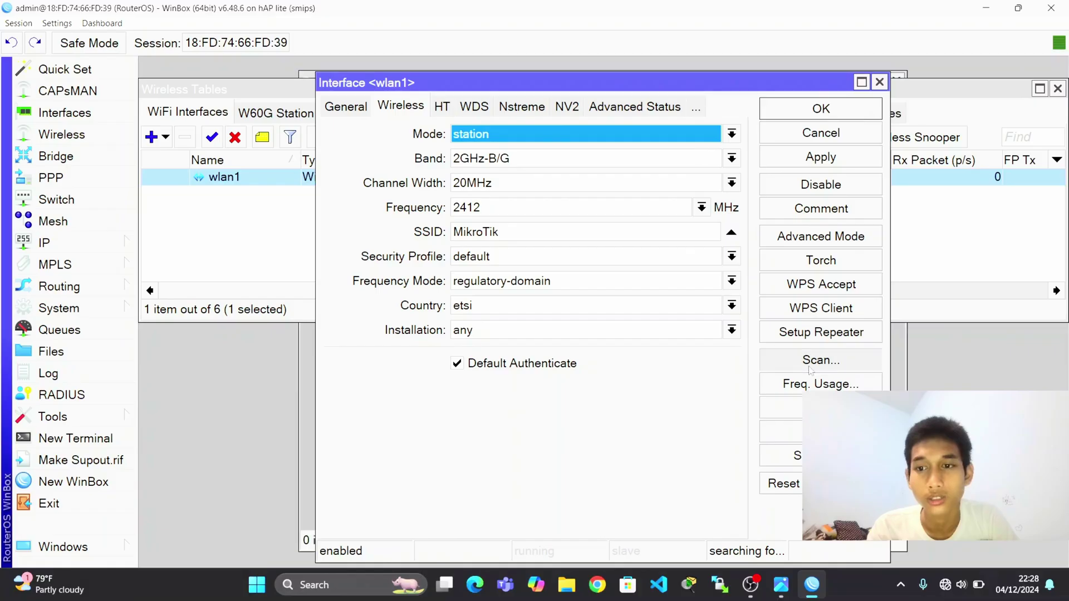
{"action": "left_click", "coordinate": [855, 107]}
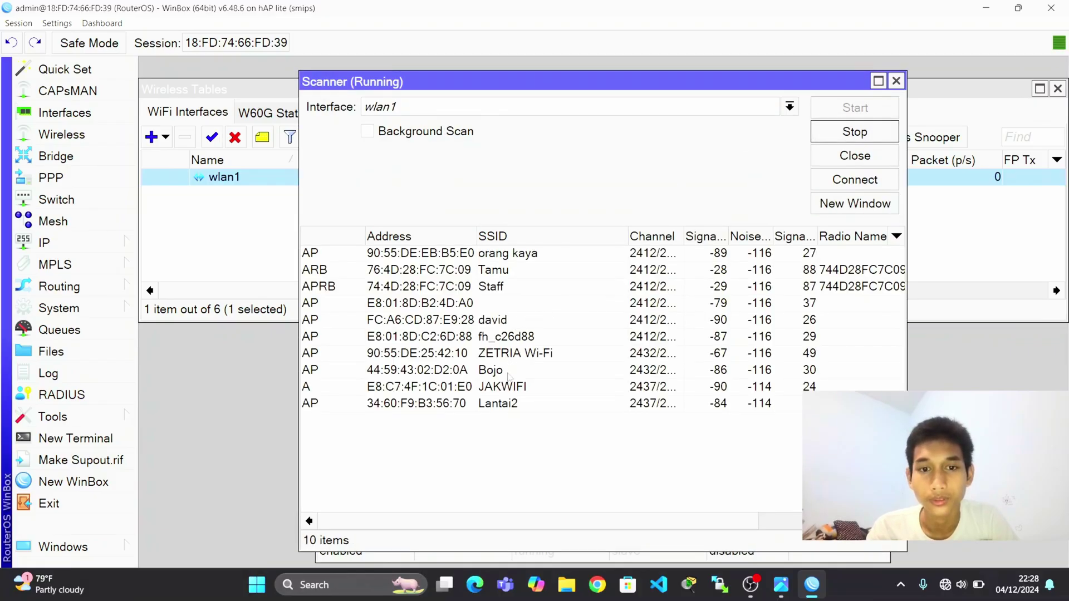
{"action": "left_click", "coordinate": [506, 437]}
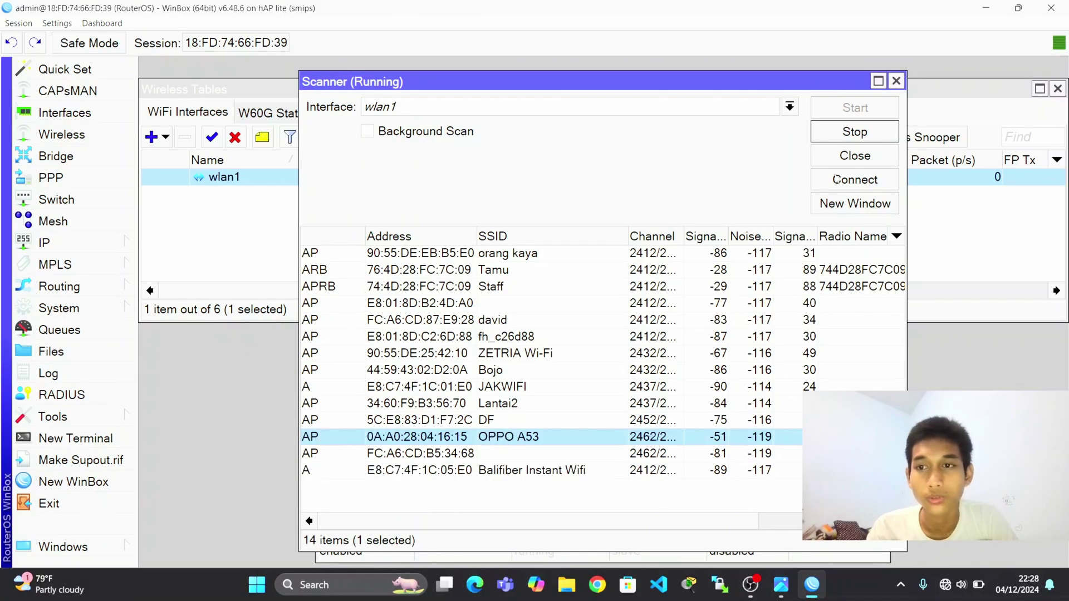
{"action": "left_click", "coordinate": [855, 179]}
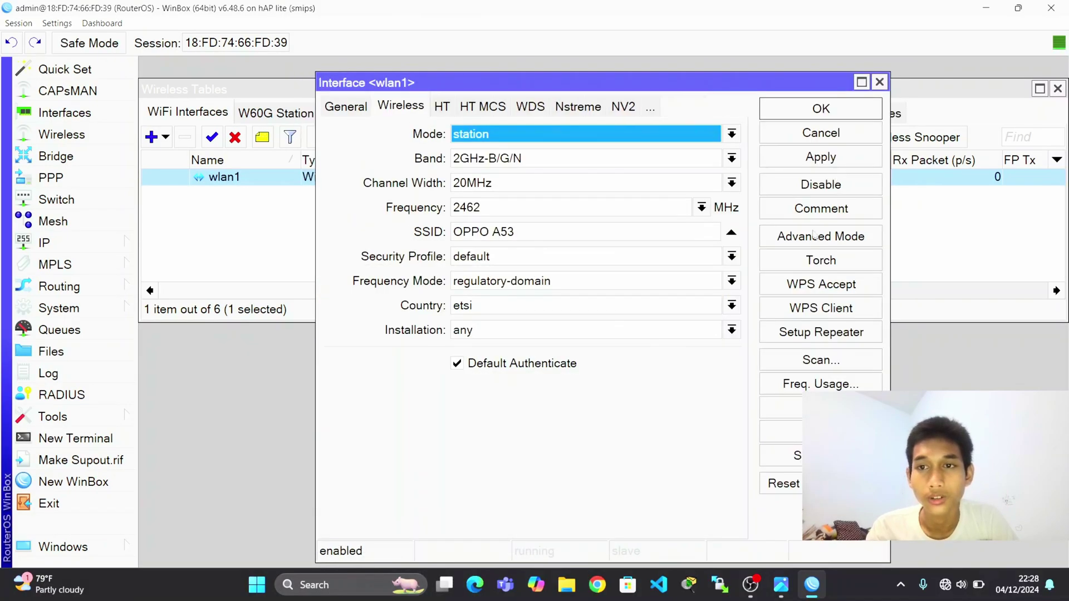
Assign the pw-isp security profile to wlan1 and save its settings.
{"action": "left_click", "coordinate": [625, 259]}
{"action": "left_click", "coordinate": [611, 289]}
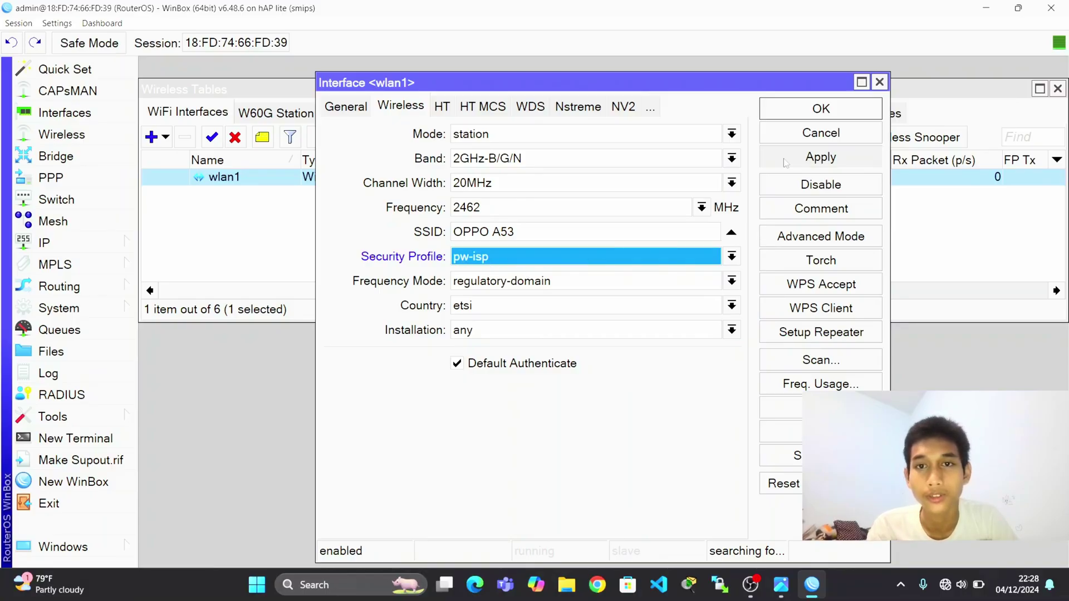
{"action": "left_click", "coordinate": [802, 157]}
{"action": "left_click", "coordinate": [808, 107]}
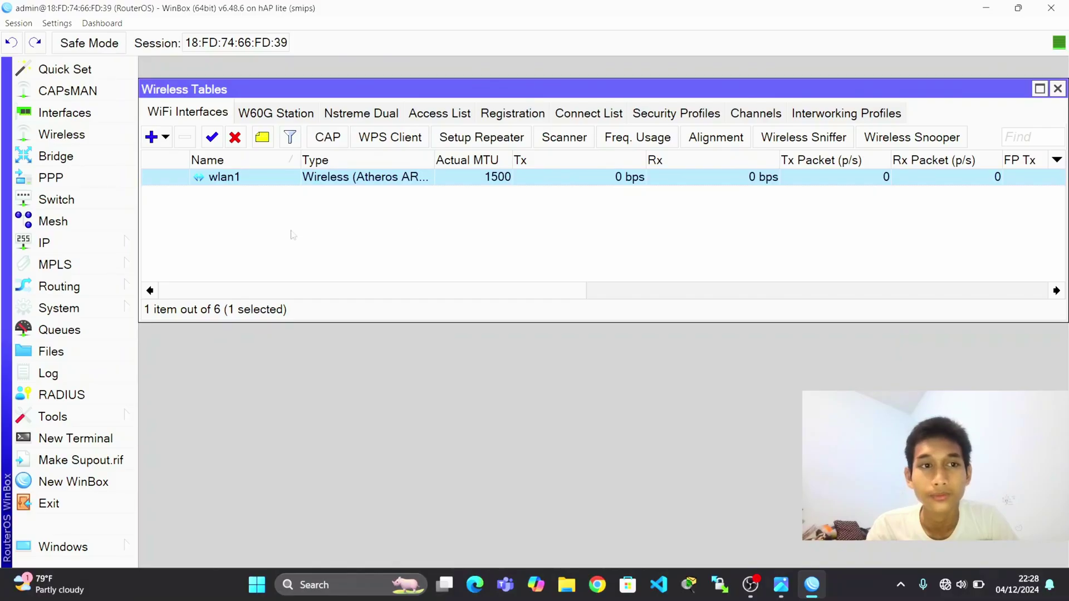
Add a DHCP client on wlan1, which obtains 192.168.152.41/24.
{"action": "left_click", "coordinate": [112, 246]}
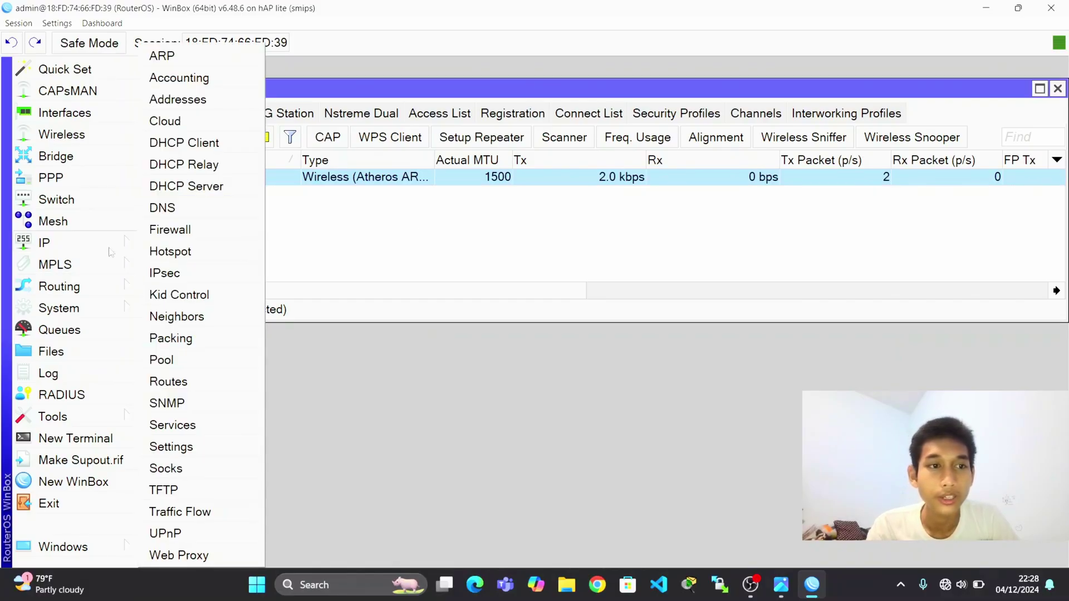
{"action": "left_click", "coordinate": [218, 143]}
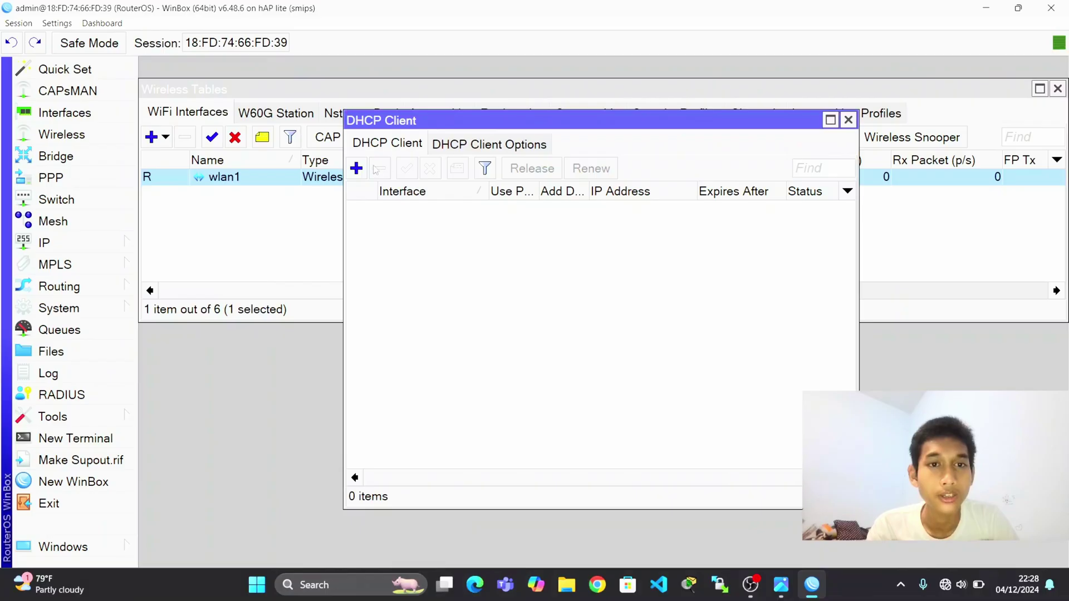
{"action": "left_click", "coordinate": [356, 169]}
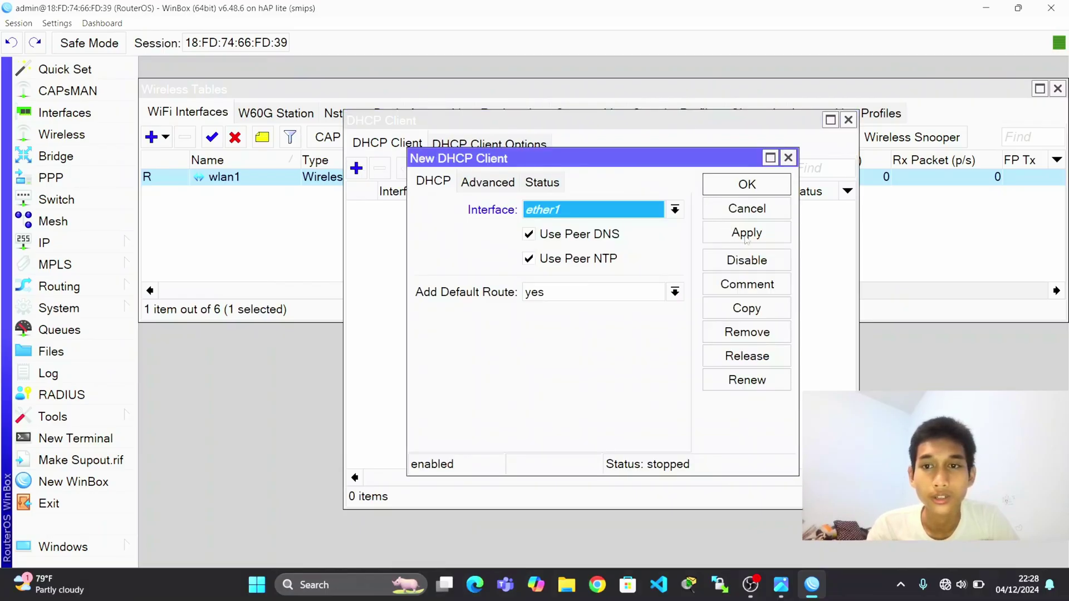
{"action": "left_click", "coordinate": [675, 210]}
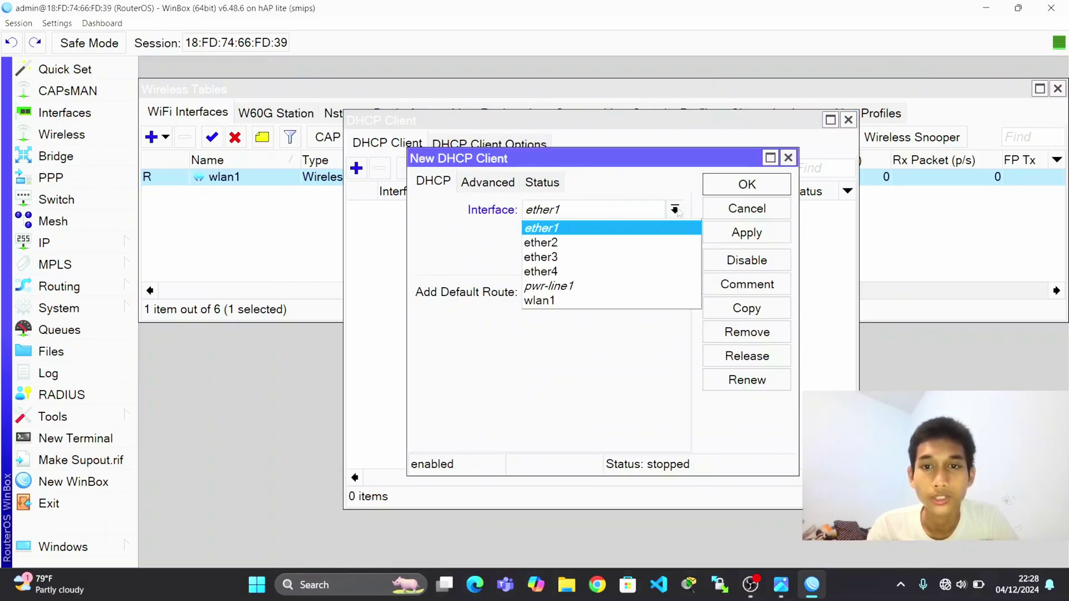
{"action": "left_click", "coordinate": [624, 299]}
{"action": "left_click", "coordinate": [746, 233]}
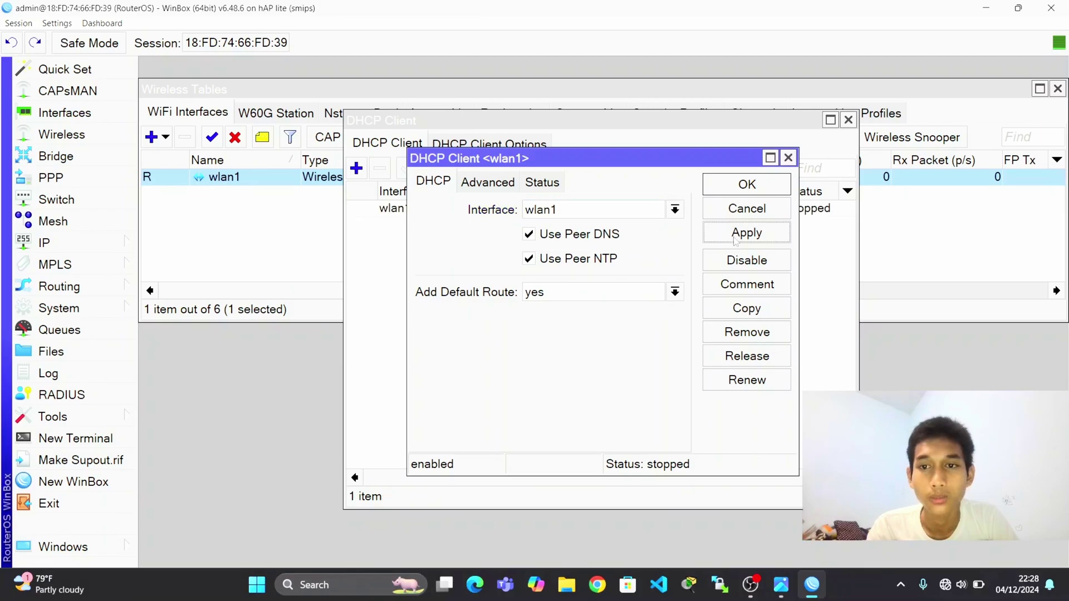
{"action": "left_click", "coordinate": [749, 189]}
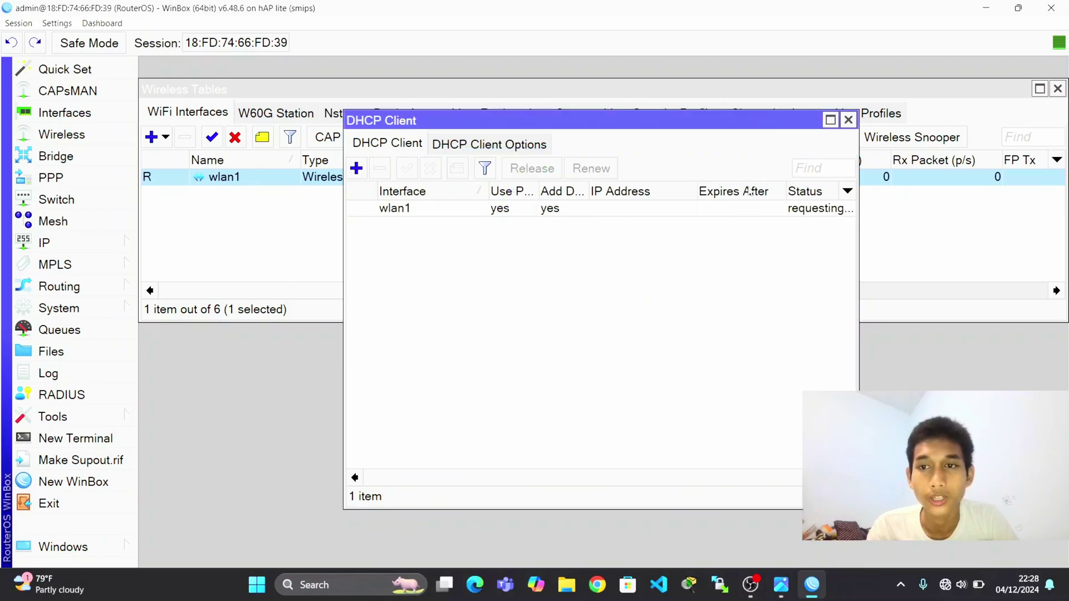
Allow remote DNS requests and save the DNS settings.
{"action": "left_click", "coordinate": [111, 244]}
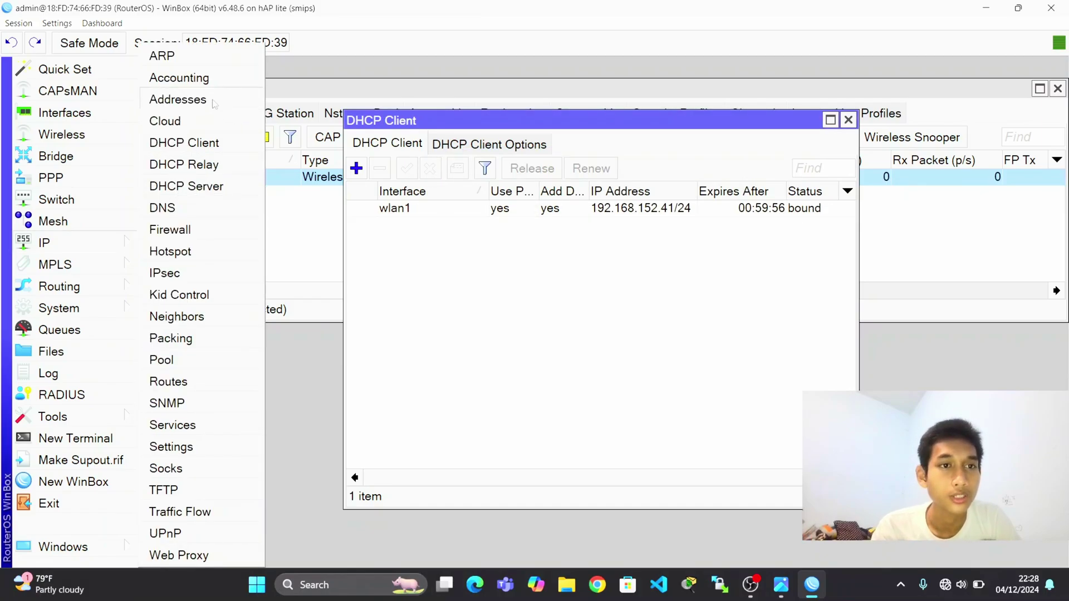
{"action": "left_click", "coordinate": [223, 210]}
{"action": "left_click", "coordinate": [559, 267]}
{"action": "left_click", "coordinate": [796, 206]}
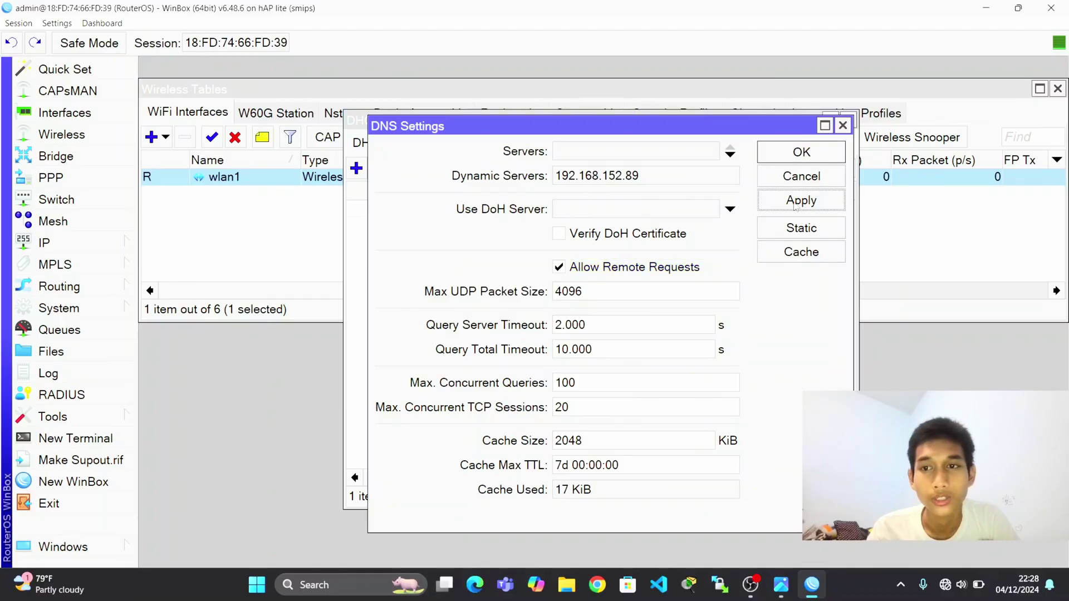
{"action": "left_click", "coordinate": [801, 156]}
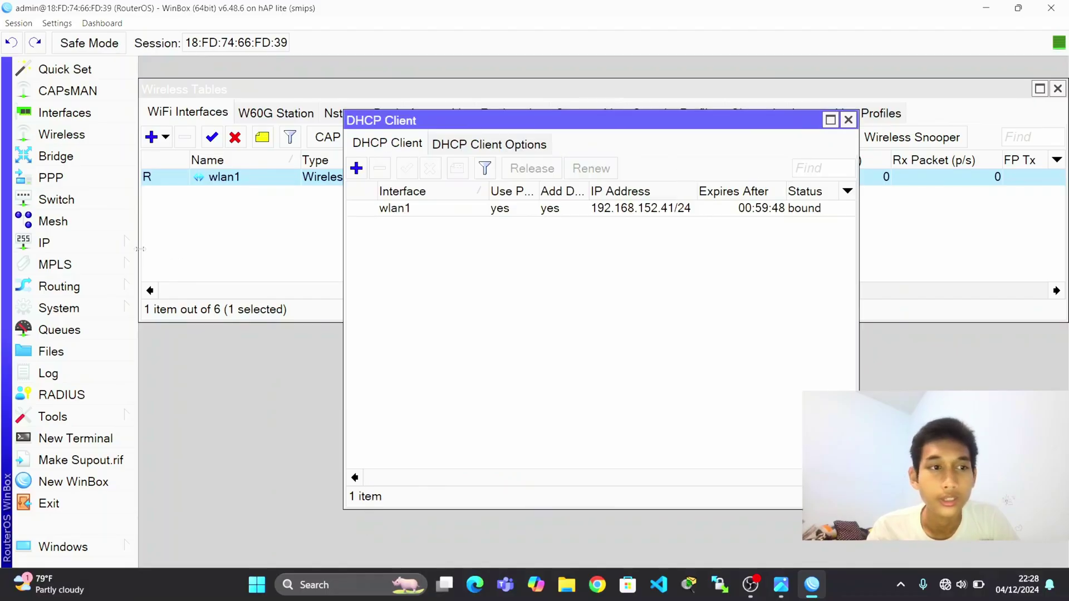
{"action": "left_click", "coordinate": [114, 245]}
Add a new srcnat NAT rule with out-interface wlan1.
{"action": "left_click", "coordinate": [170, 230]}
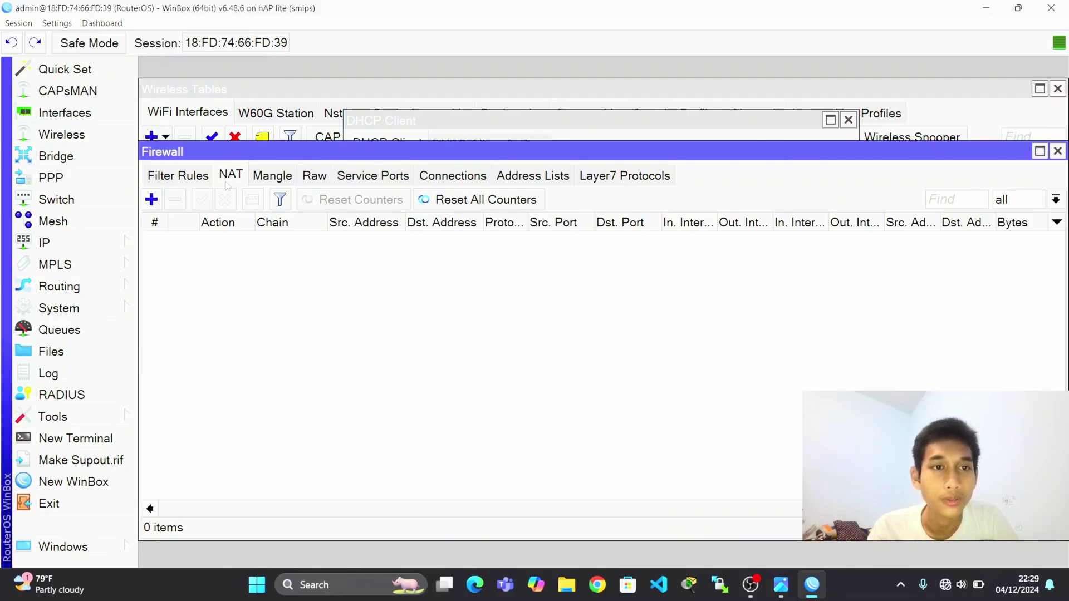
{"action": "left_click", "coordinate": [151, 200]}
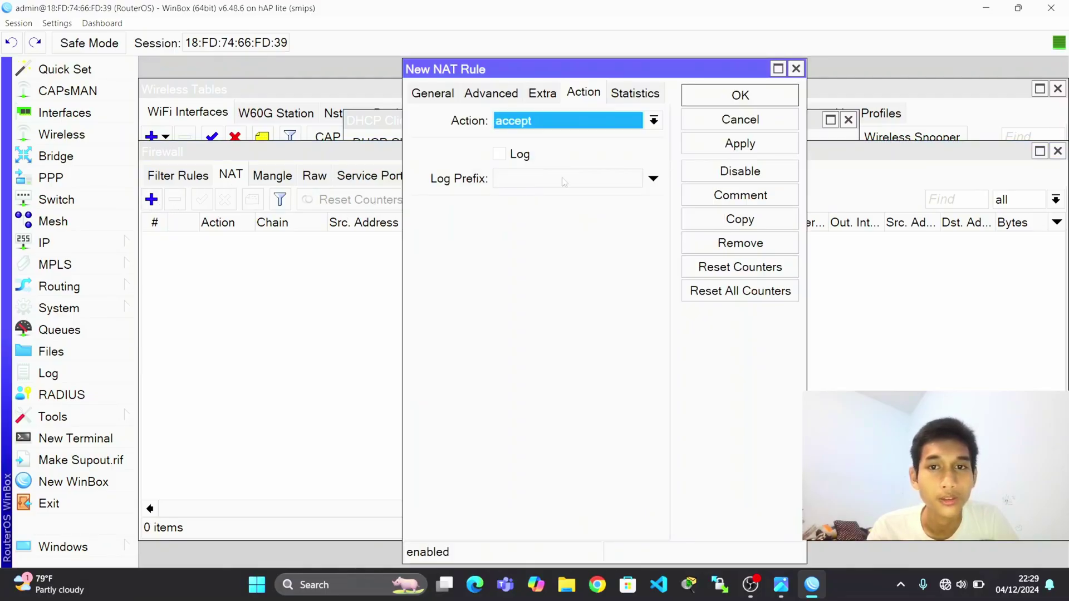
{"action": "left_click", "coordinate": [422, 96]}
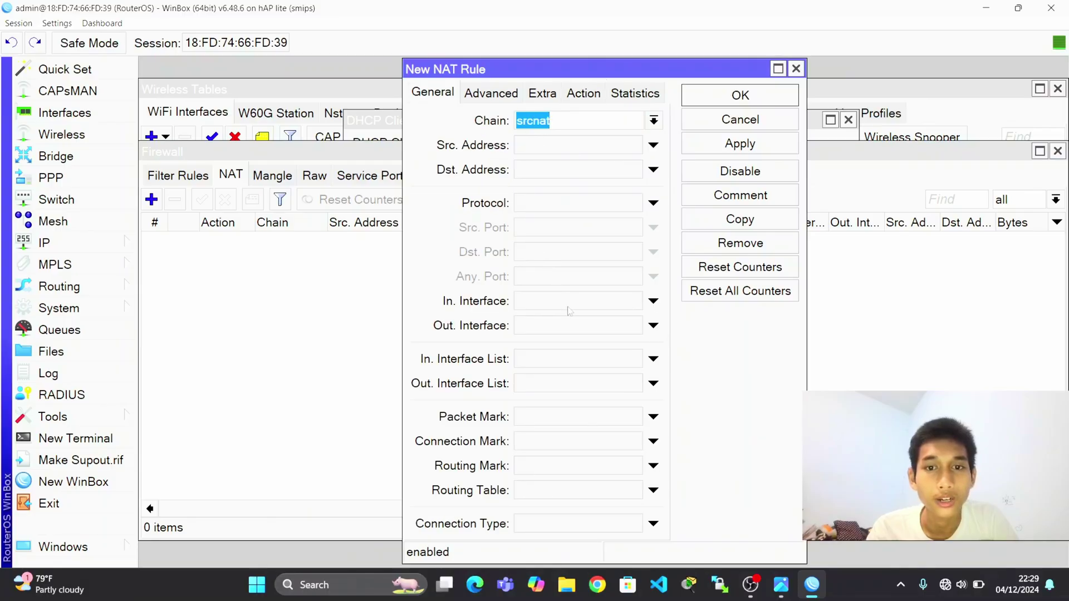
{"action": "left_click", "coordinate": [573, 325]}
{"action": "left_click", "coordinate": [579, 332]}
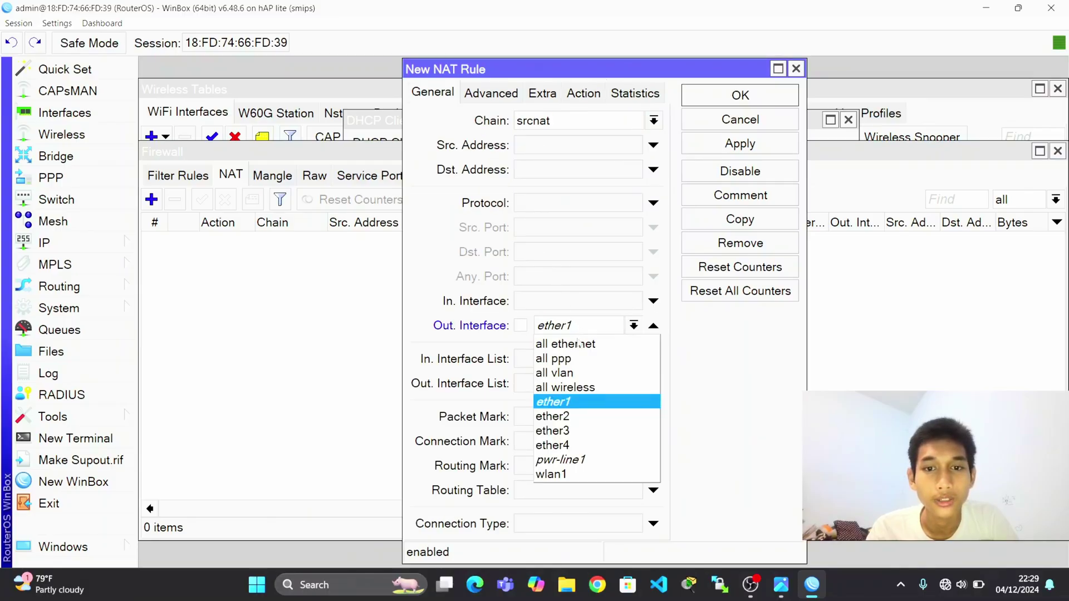
{"action": "left_click", "coordinate": [574, 475]}
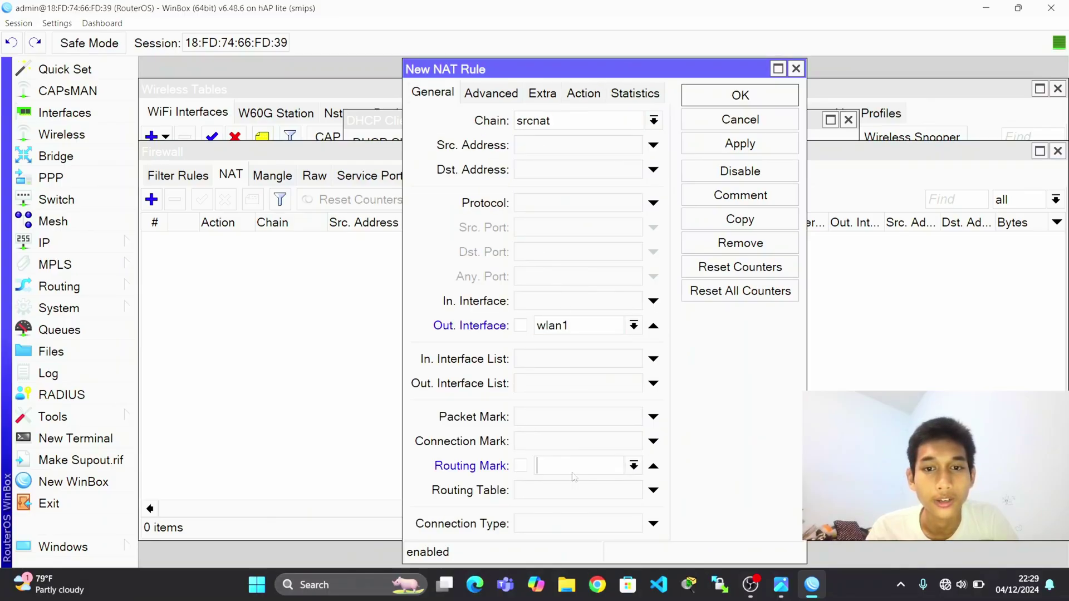
{"action": "left_click", "coordinate": [577, 327]}
{"action": "left_click", "coordinate": [577, 326]}
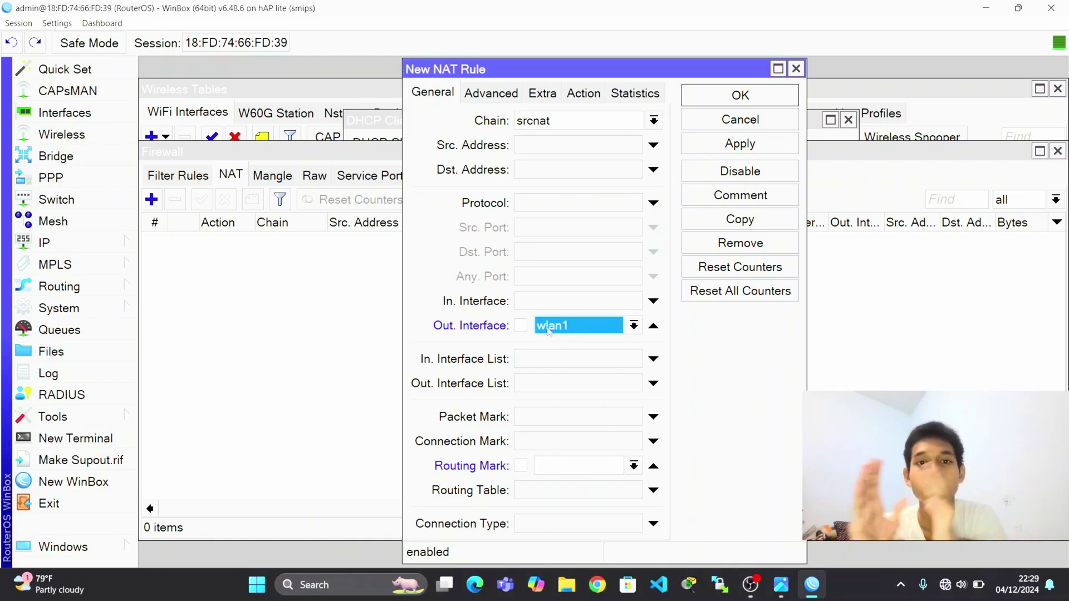
Set the NAT rule's action to masquerade and save it.
{"action": "left_click", "coordinate": [579, 95]}
{"action": "left_click", "coordinate": [562, 122]}
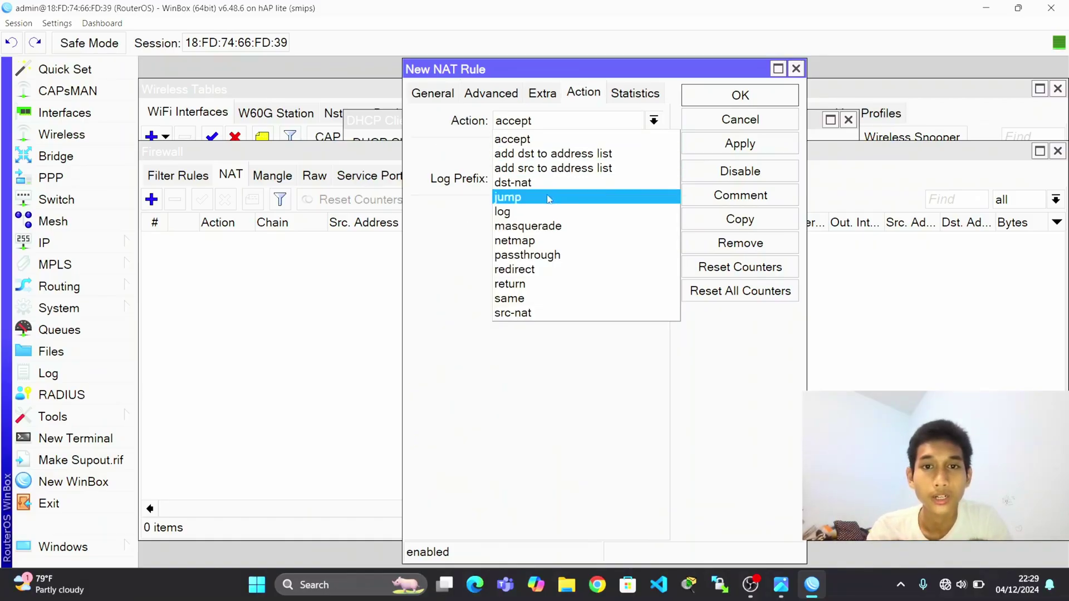
{"action": "left_click", "coordinate": [548, 226]}
{"action": "left_click", "coordinate": [740, 143]}
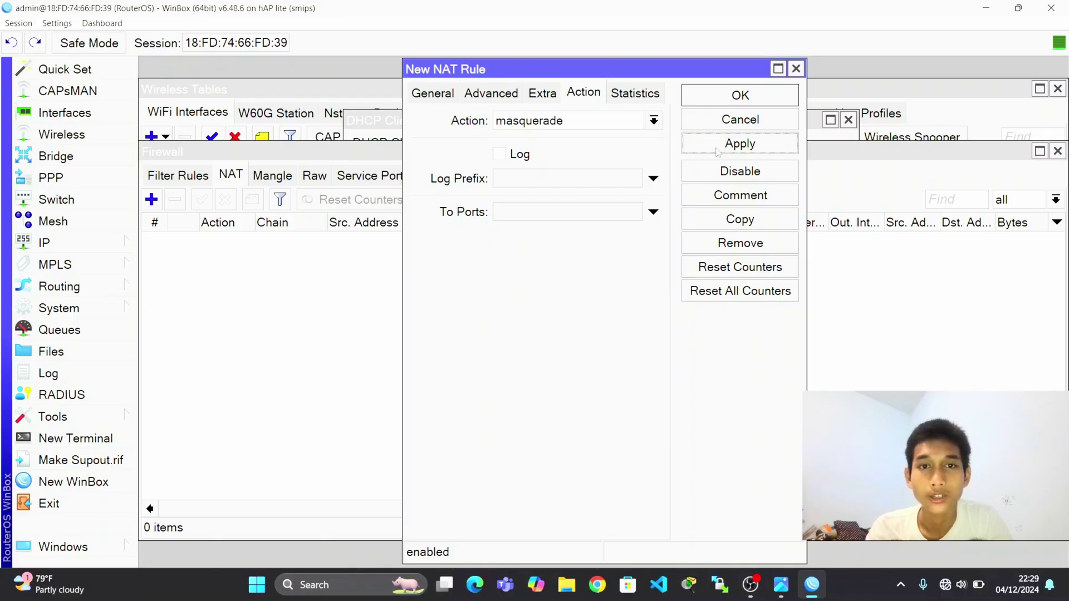
{"action": "left_click", "coordinate": [740, 100]}
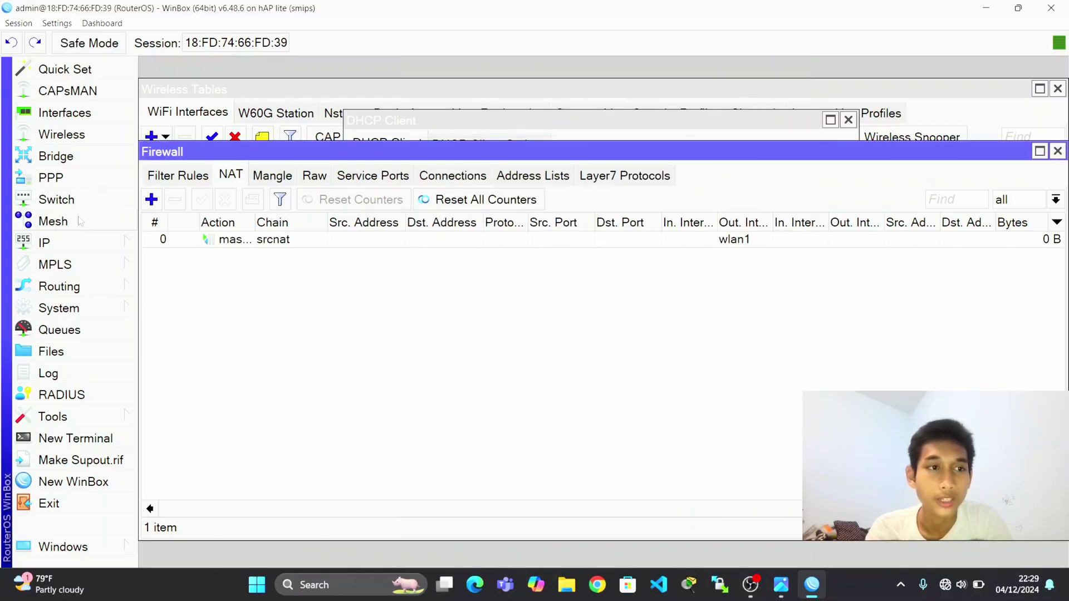
Start a new bonding interface with two slave rows, then check the diagram for the e3/e4 bond.
{"action": "left_click", "coordinate": [101, 113]}
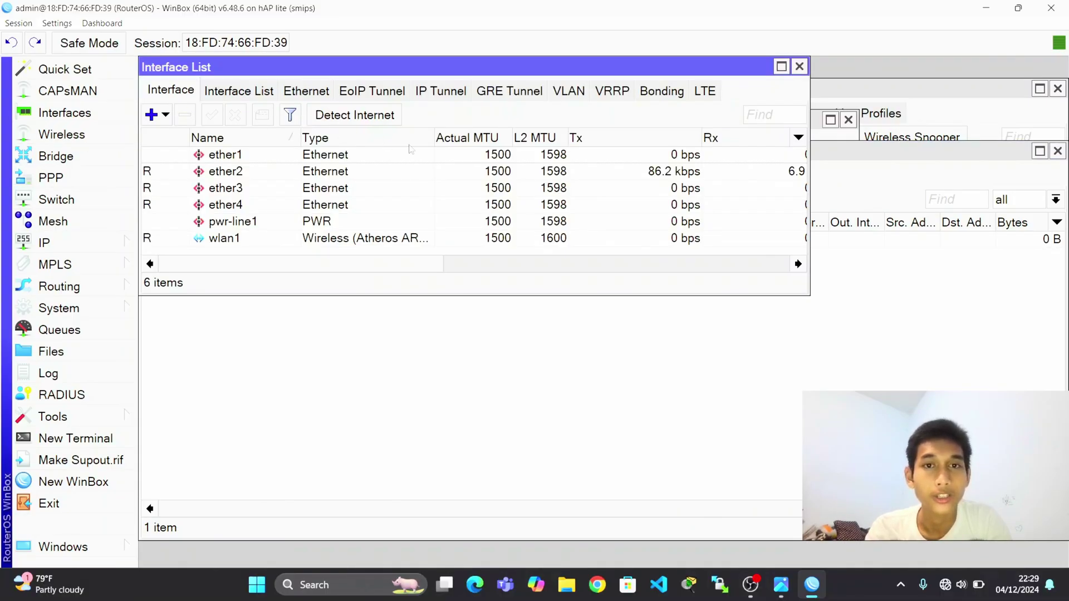
{"action": "left_click", "coordinate": [662, 92]}
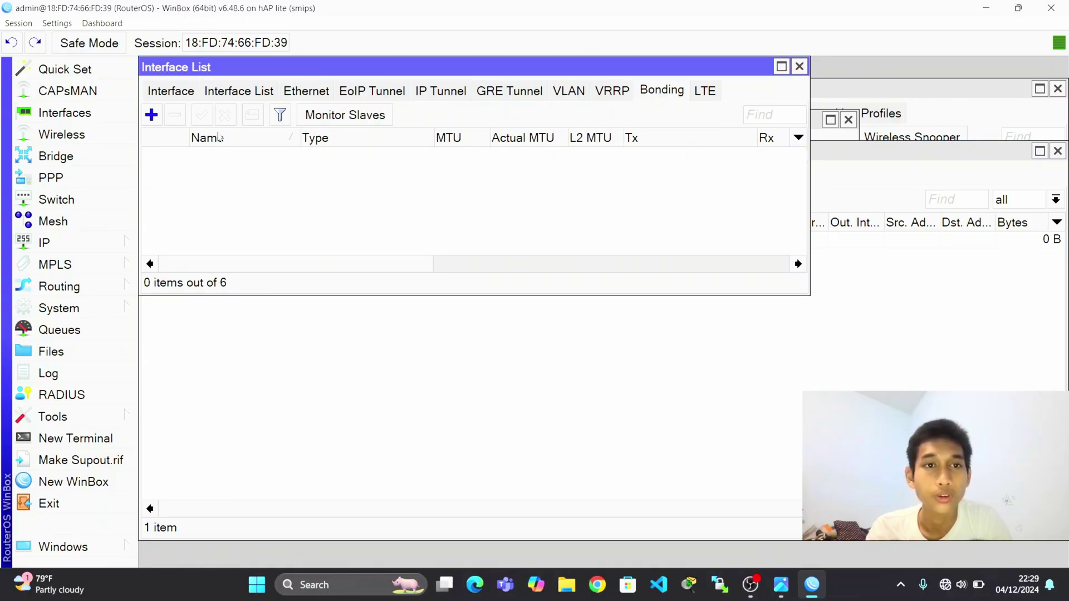
{"action": "left_click", "coordinate": [151, 115]}
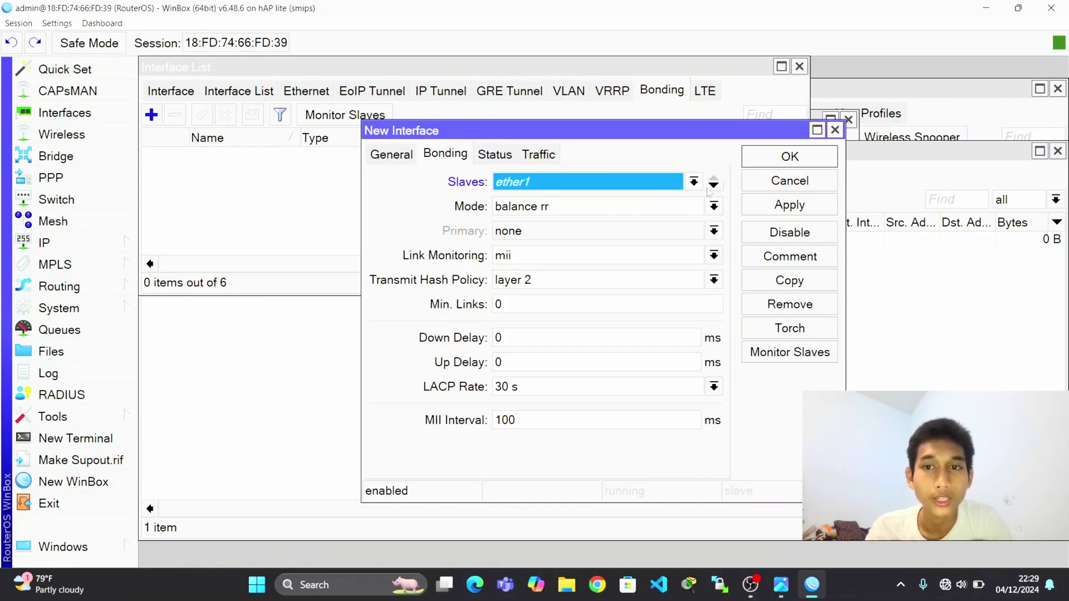
{"action": "left_click", "coordinate": [714, 186]}
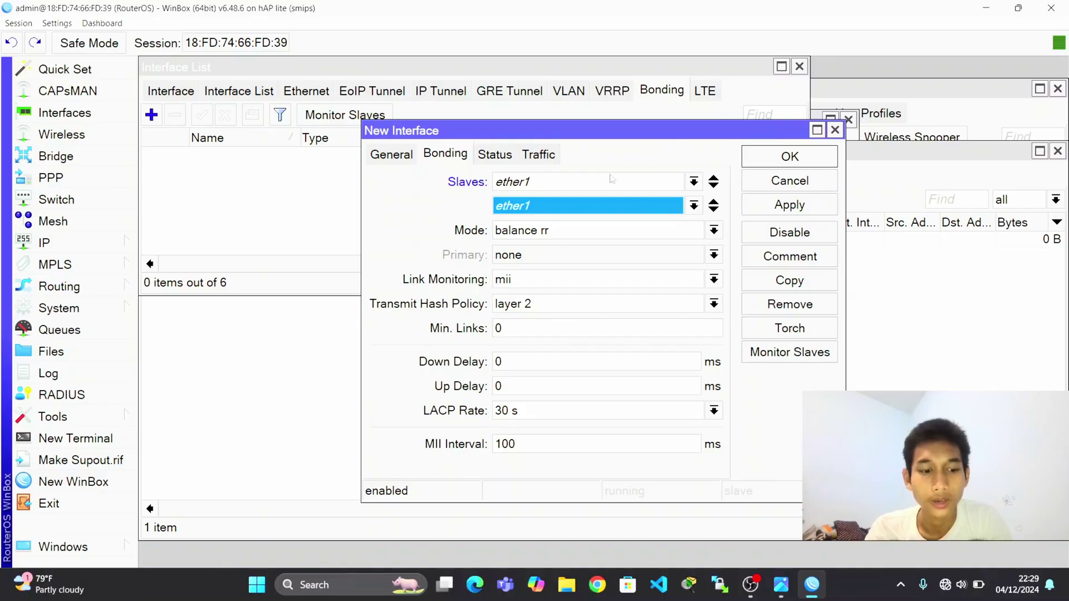
{"action": "key", "text": "alt+Tab"}
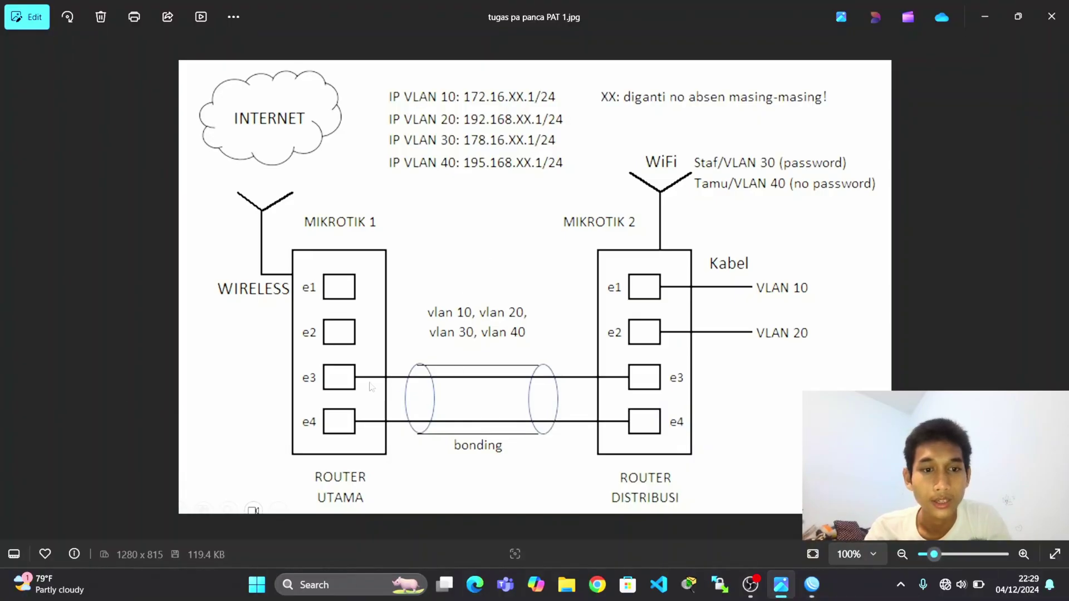
Create bonding1 with slaves ether3 and ether4 and layer 2 and 3 hash policy.
{"action": "key", "text": "alt+Tab"}
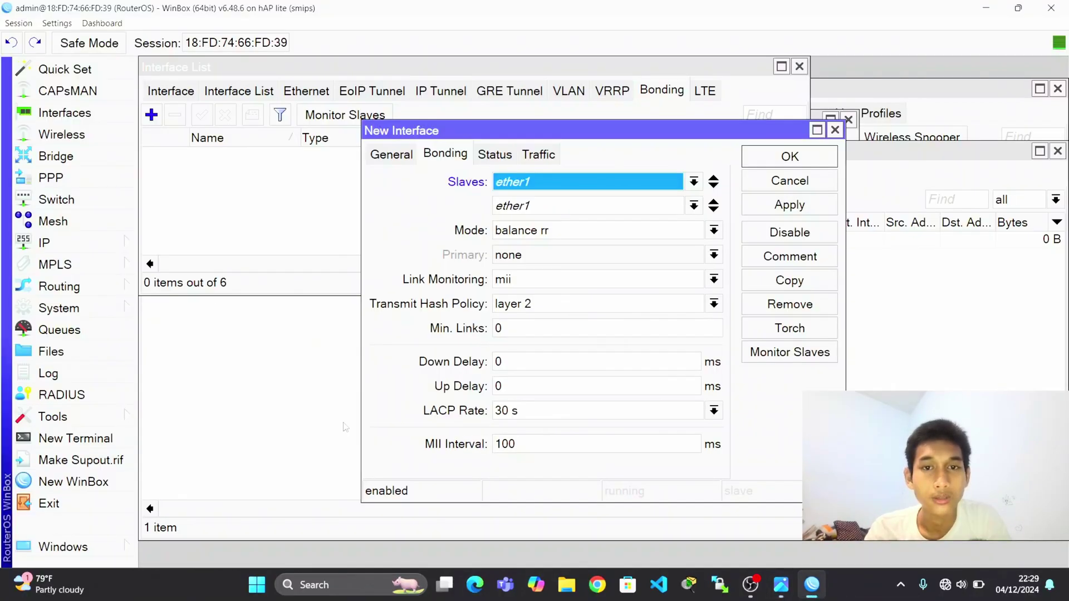
{"action": "left_click", "coordinate": [565, 187]}
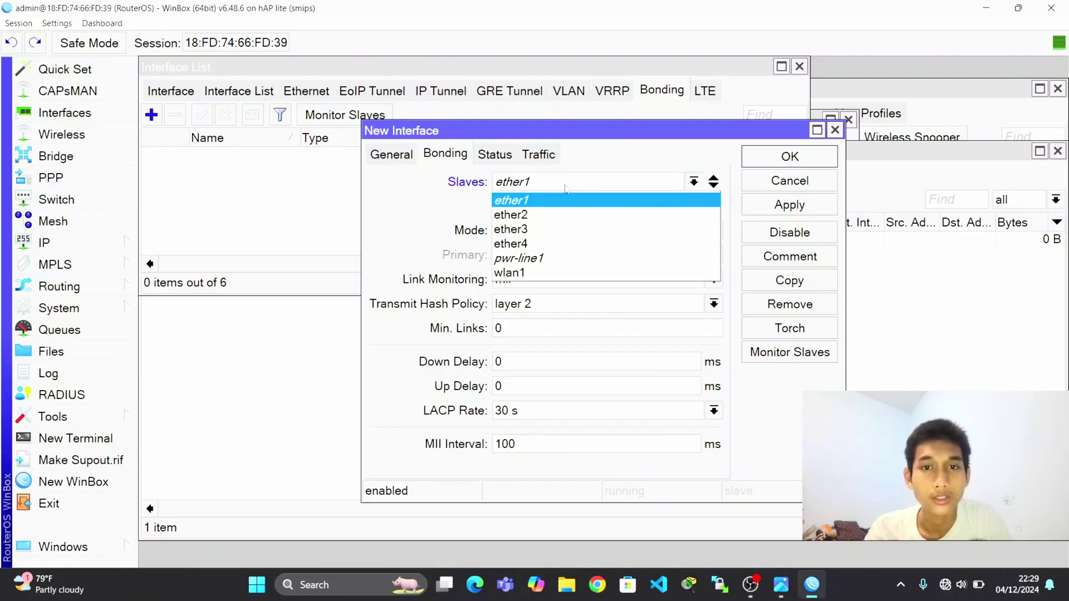
{"action": "left_click", "coordinate": [549, 229]}
{"action": "left_click", "coordinate": [559, 205]}
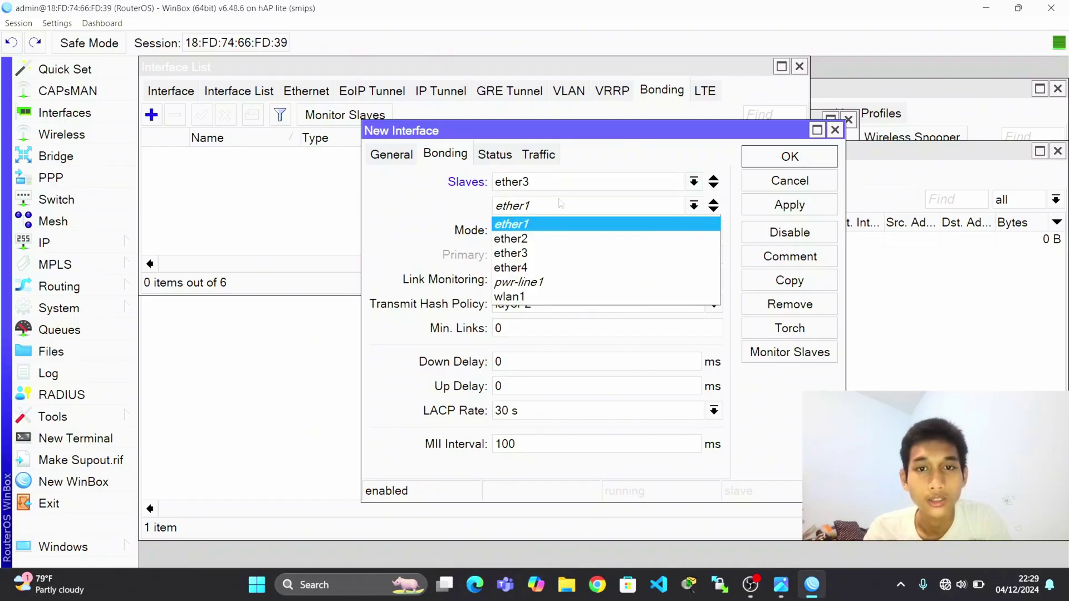
{"action": "left_click", "coordinate": [550, 267]}
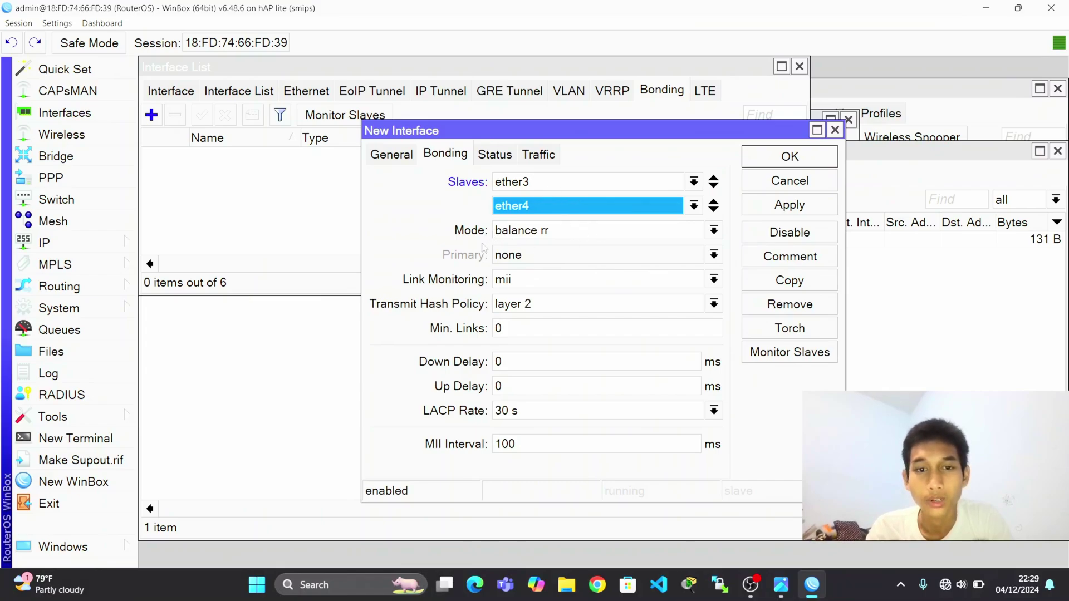
{"action": "left_click", "coordinate": [544, 301]}
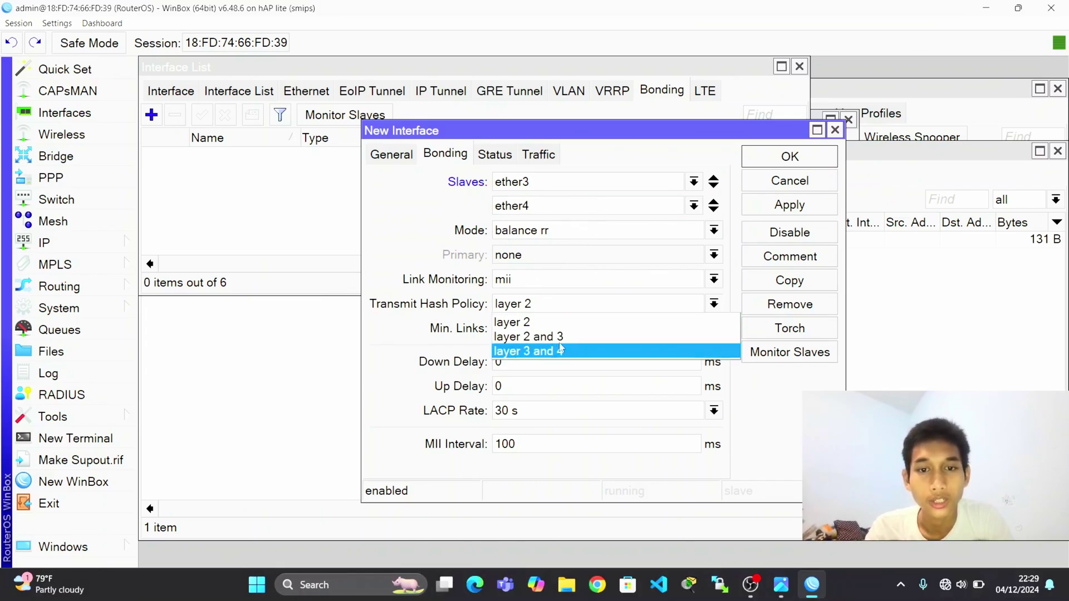
{"action": "left_click", "coordinate": [563, 337]}
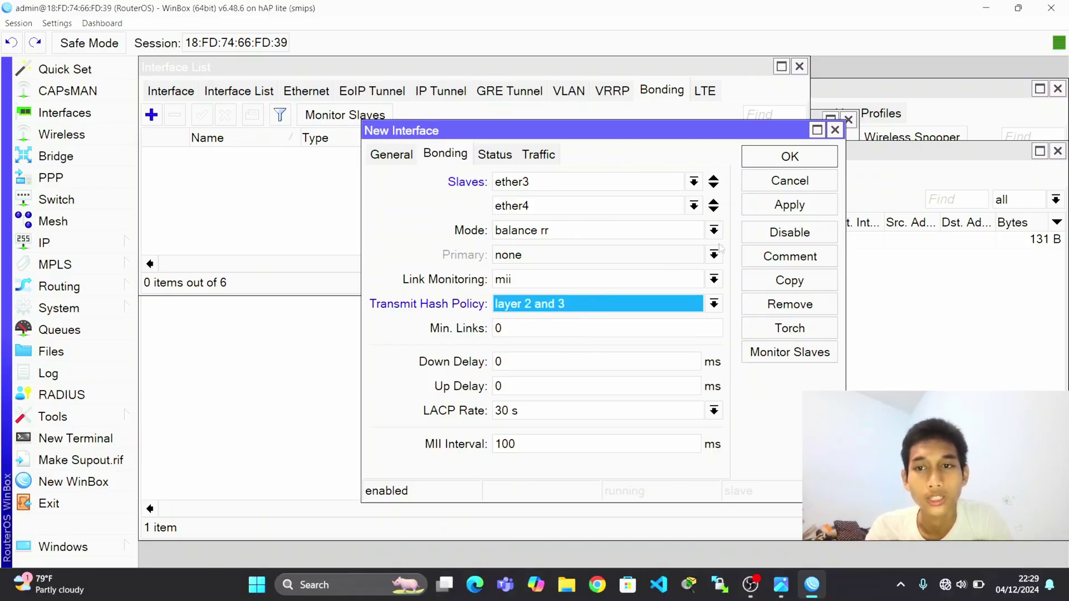
{"action": "left_click", "coordinate": [760, 211]}
{"action": "left_click", "coordinate": [788, 156]}
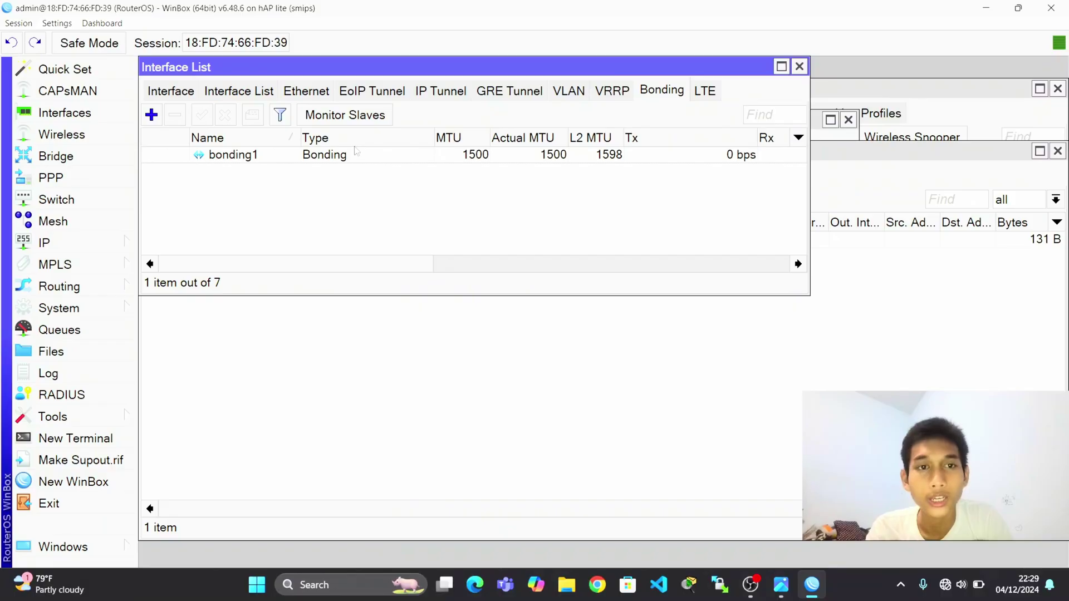
{"action": "left_click", "coordinate": [177, 92]}
{"action": "left_click", "coordinate": [221, 155]}
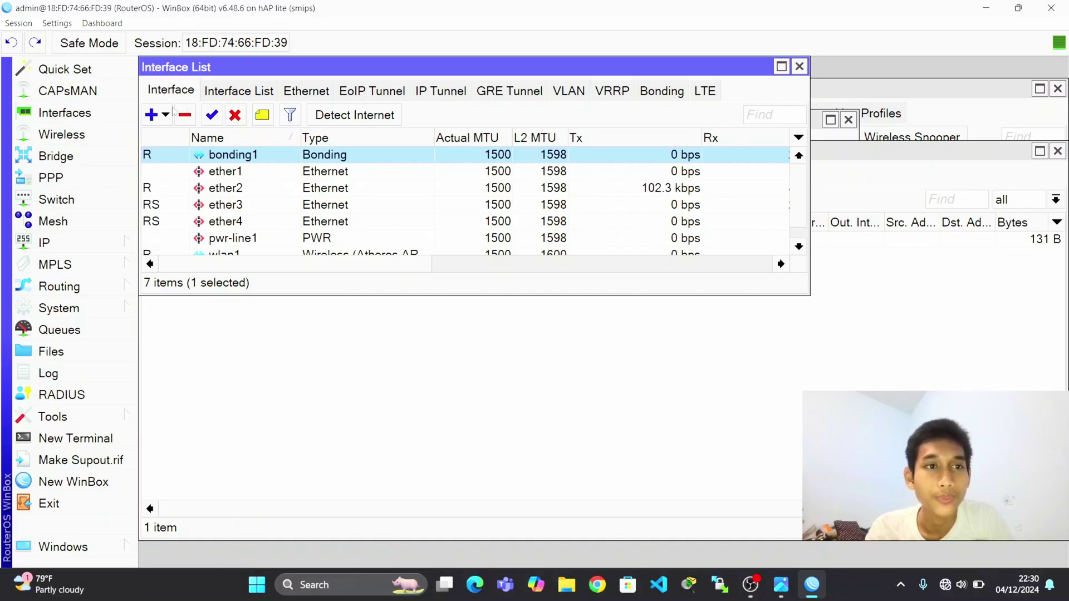
Create the vlan10 VLAN interface on bonding1.
{"action": "left_click", "coordinate": [167, 115]}
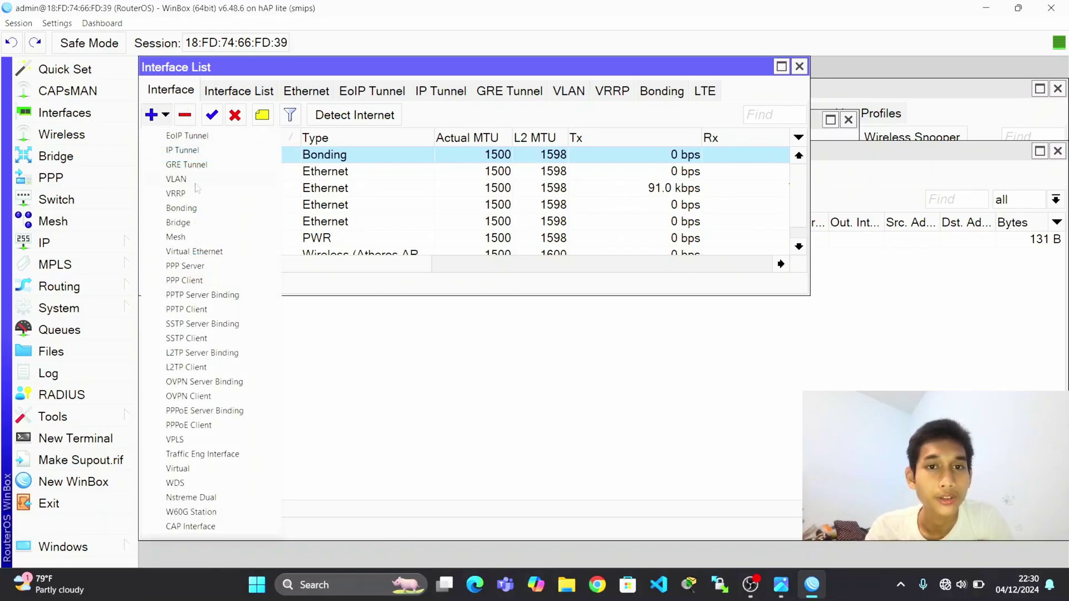
{"action": "left_click", "coordinate": [250, 180]}
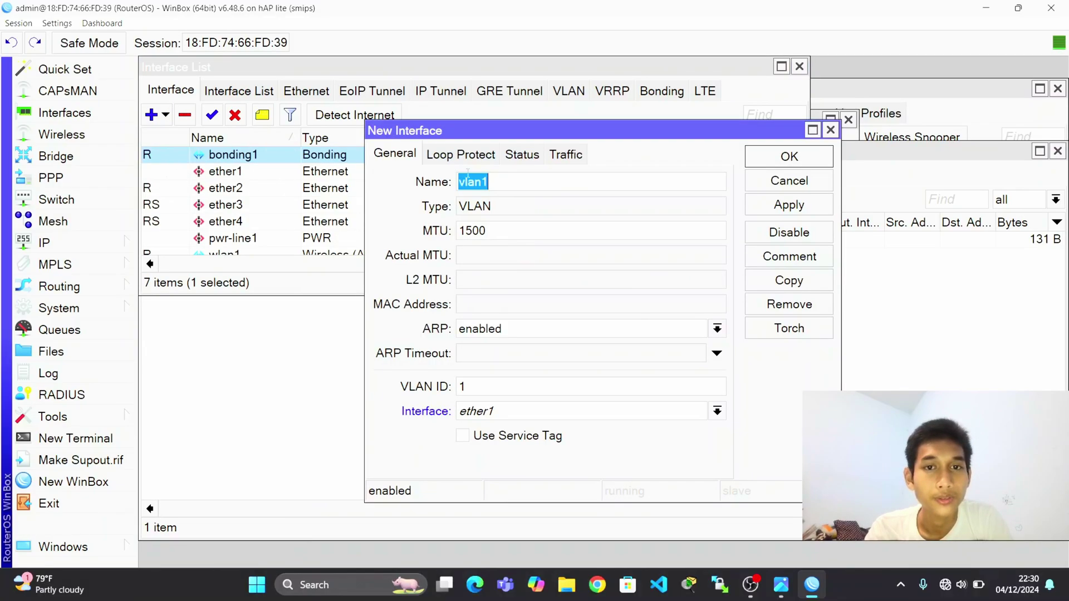
{"action": "left_click", "coordinate": [521, 185]}
{"action": "type", "text": "0"}
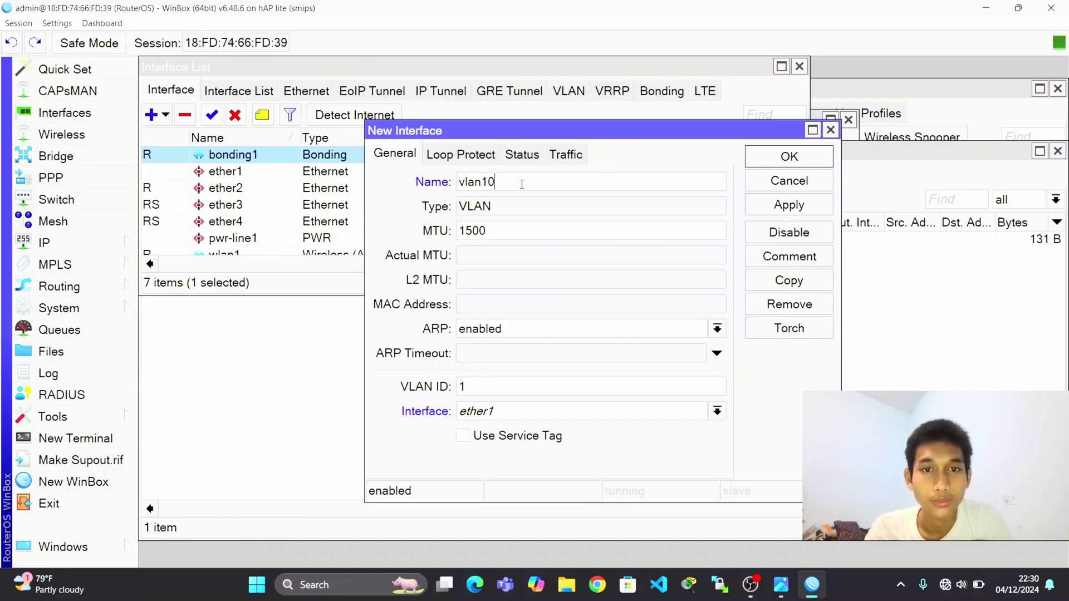
{"action": "type", "text": "0"}
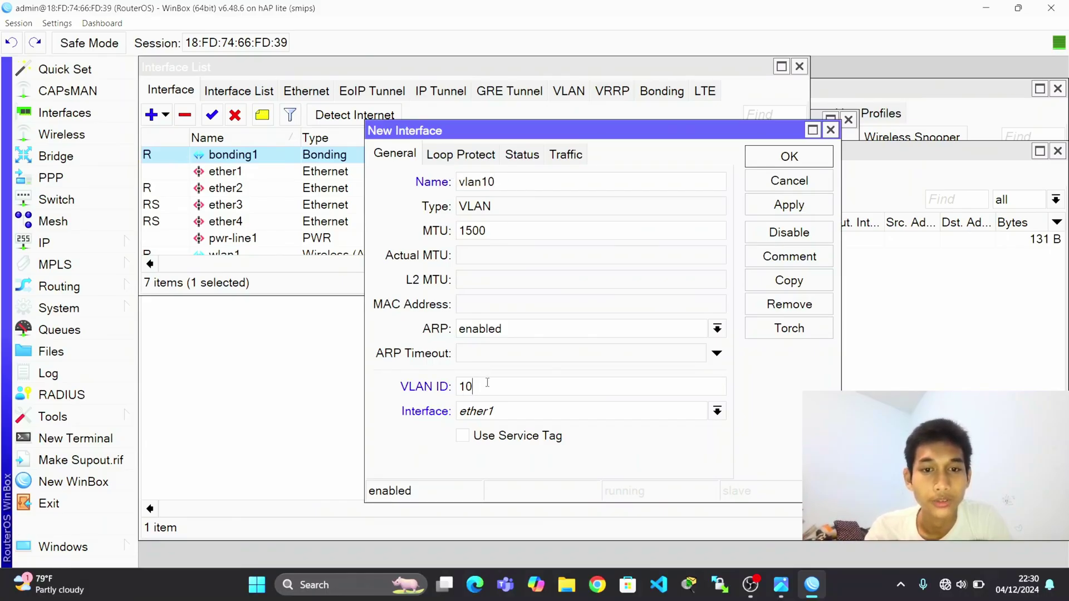
{"action": "left_click", "coordinate": [498, 413]}
{"action": "left_click", "coordinate": [506, 430]}
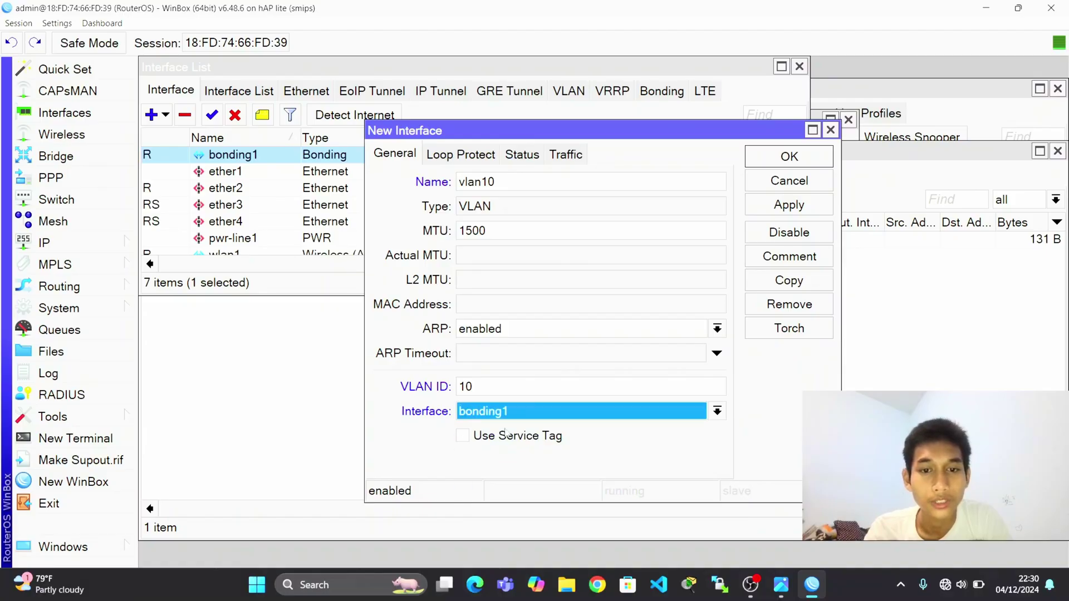
{"action": "left_click", "coordinate": [786, 206]}
{"action": "left_click", "coordinate": [789, 156]}
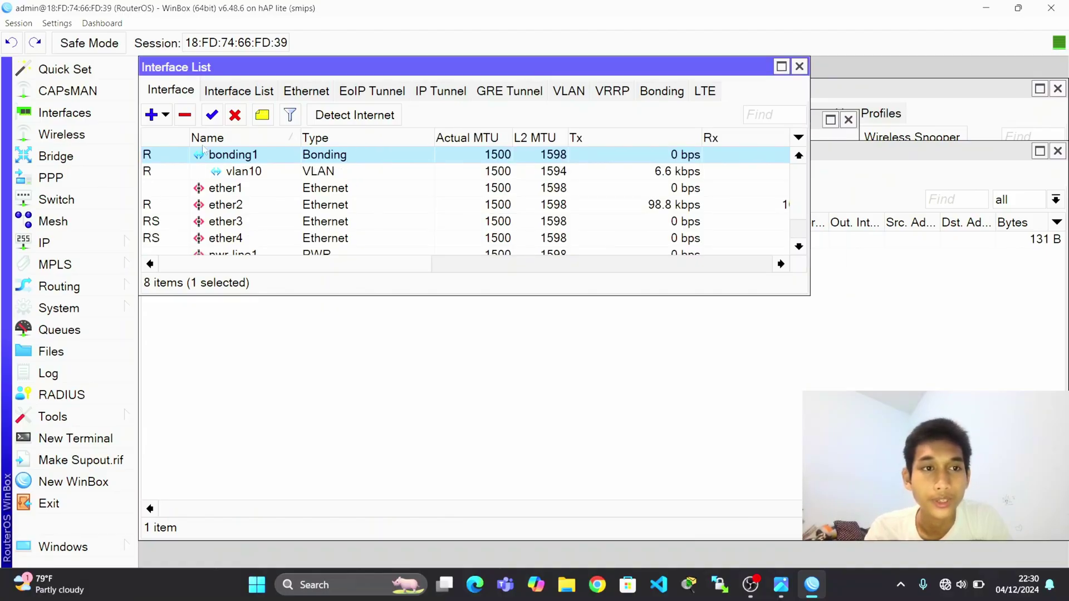
Create vlan20 with VLAN ID 20 on bonding1.
{"action": "left_click", "coordinate": [166, 115]}
{"action": "left_click", "coordinate": [221, 186]}
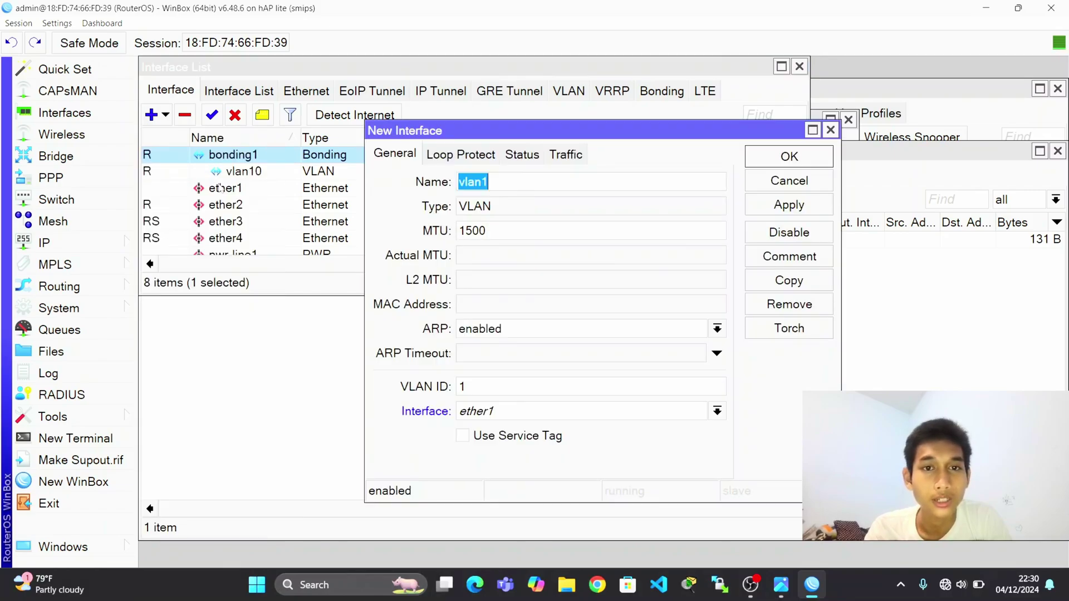
{"action": "left_click", "coordinate": [508, 176]}
{"action": "key", "text": "BackSpace"}
{"action": "type", "text": "20"}
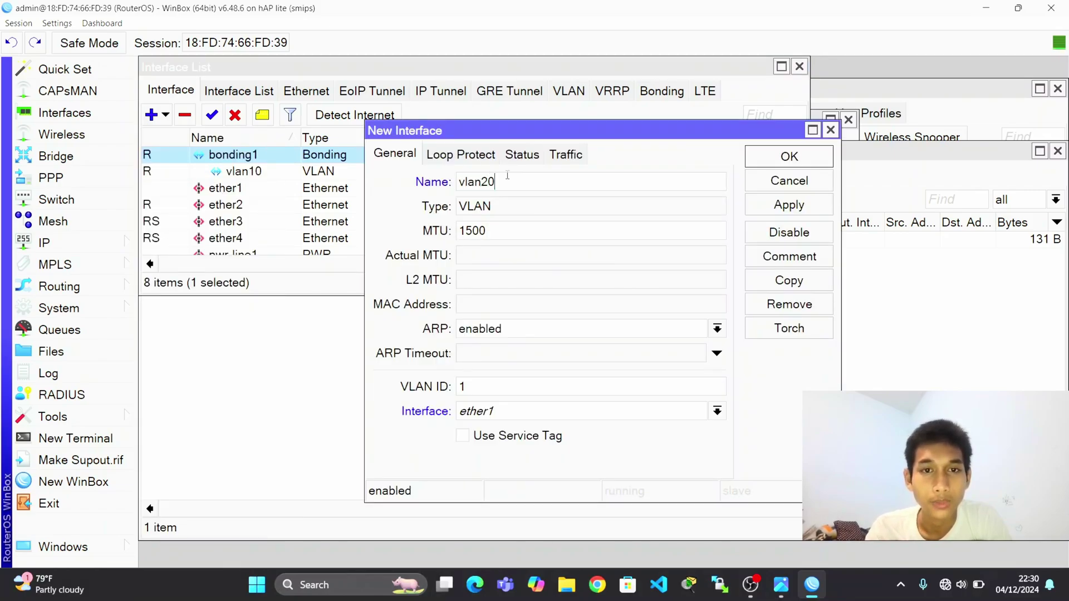
{"action": "left_click", "coordinate": [508, 381]}
{"action": "key", "text": "BackSpace"}
{"action": "type", "text": "20"}
{"action": "left_click", "coordinate": [515, 411]}
{"action": "left_click", "coordinate": [482, 429]}
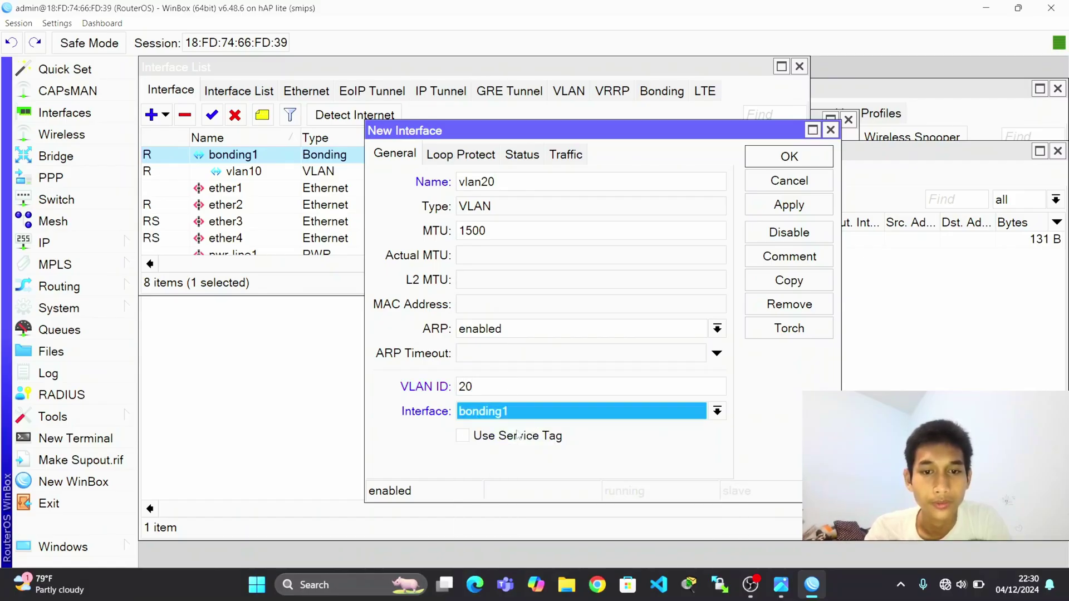
{"action": "left_click", "coordinate": [773, 211]}
{"action": "left_click", "coordinate": [789, 157]}
Create vlan30 with VLAN ID 30 on bonding1.
{"action": "left_click", "coordinate": [164, 116]}
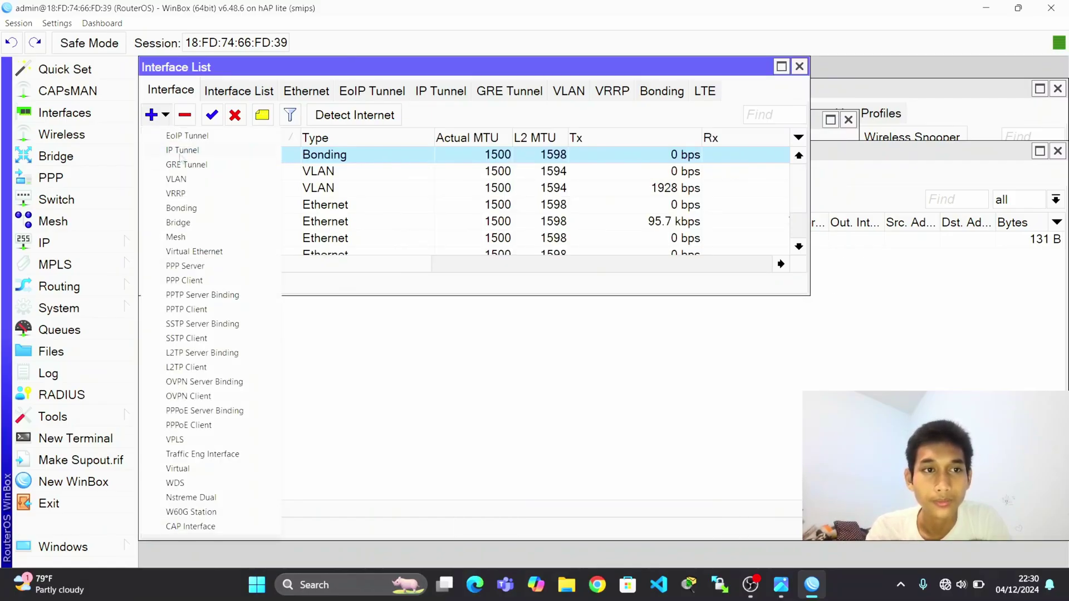
{"action": "left_click", "coordinate": [172, 172]}
{"action": "type", "text": "vlan30"}
{"action": "double_click", "coordinate": [523, 381]}
{"action": "type", "text": "30"}
{"action": "left_click", "coordinate": [530, 412]}
{"action": "left_click", "coordinate": [490, 428]}
{"action": "left_click", "coordinate": [770, 209]}
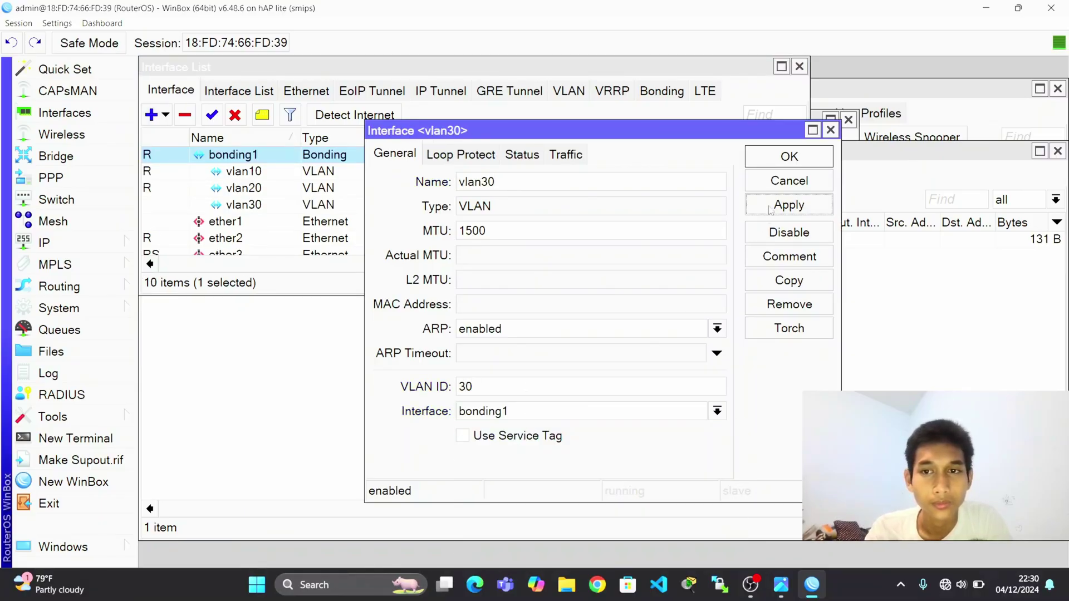
{"action": "left_click", "coordinate": [790, 156]}
Create vlan40 with VLAN ID 40 on bonding1.
{"action": "left_click", "coordinate": [164, 116]}
{"action": "left_click", "coordinate": [173, 172]}
{"action": "key", "text": "BackSpace"}
{"action": "type", "text": "40"}
{"action": "double_click", "coordinate": [519, 386]}
{"action": "type", "text": "40"}
{"action": "left_click", "coordinate": [527, 412]}
{"action": "left_click", "coordinate": [477, 260]}
{"action": "left_click", "coordinate": [789, 205]}
{"action": "left_click", "coordinate": [789, 156]}
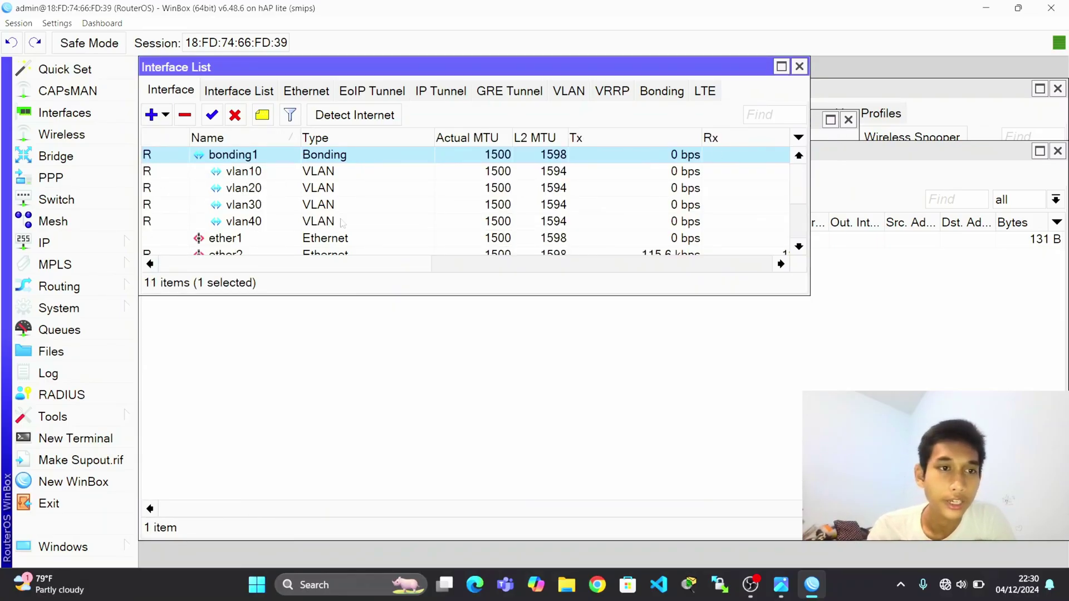
Begin a new IP address entry of 192.168.88.1/24 after checking the diagram.
{"action": "left_click", "coordinate": [99, 251]}
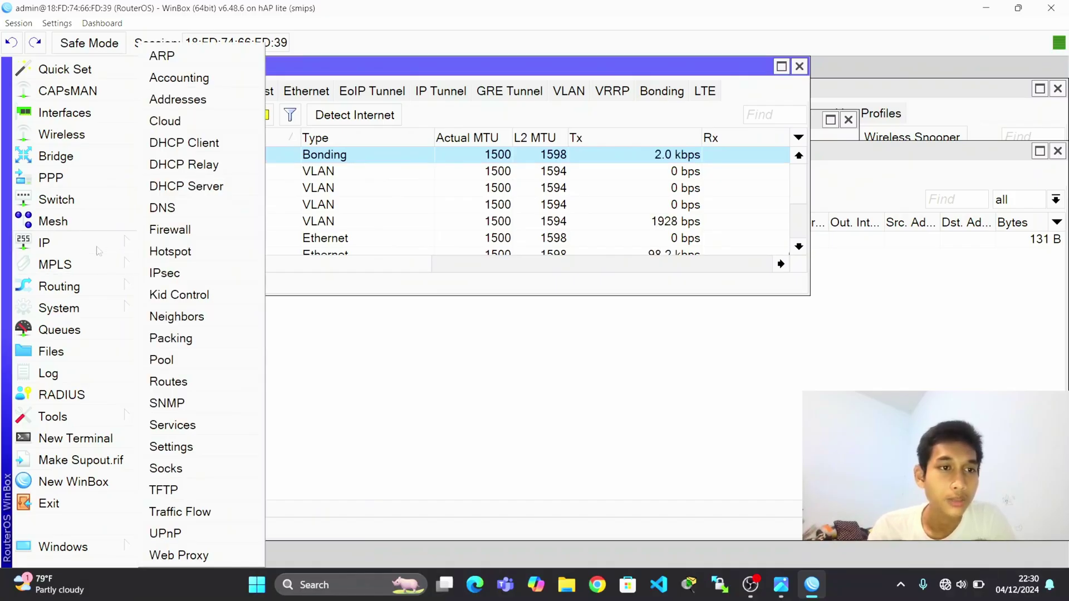
{"action": "left_click", "coordinate": [213, 105]}
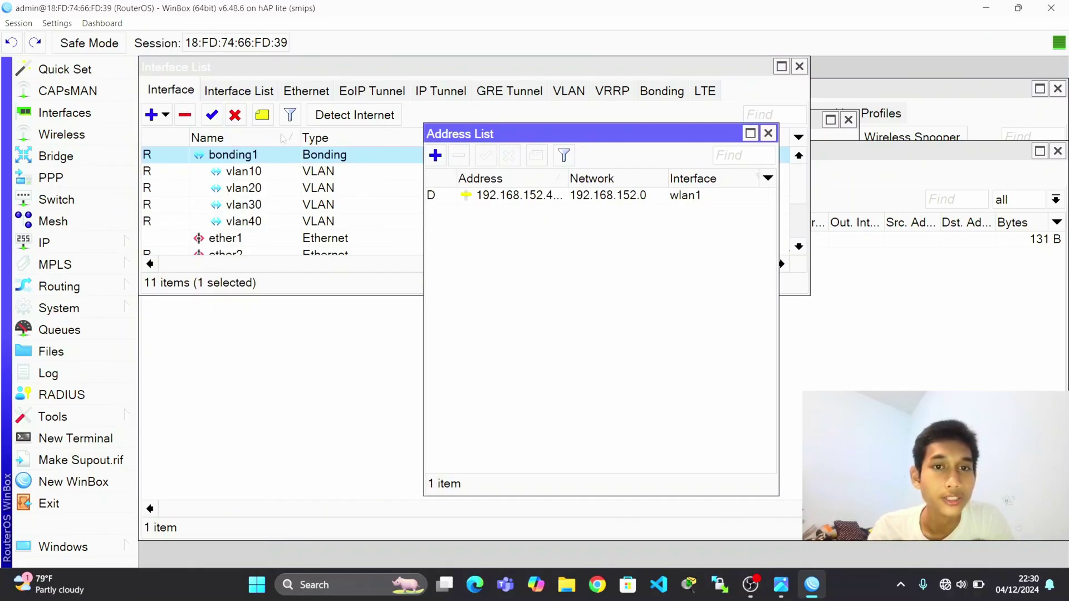
{"action": "left_click", "coordinate": [422, 156]}
{"action": "left_click", "coordinate": [467, 348]}
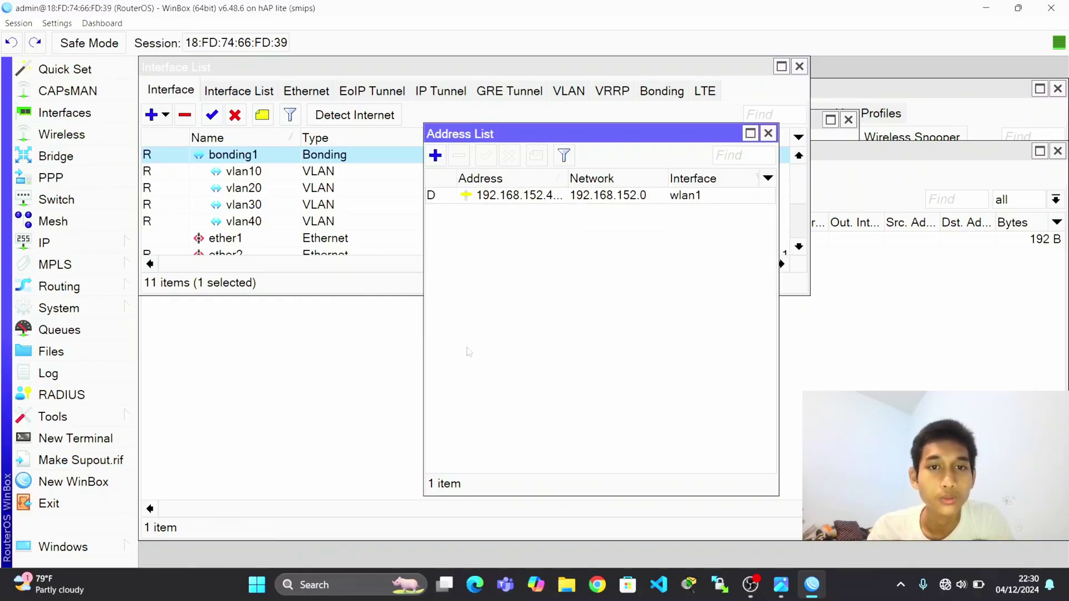
{"action": "left_click", "coordinate": [438, 155]}
{"action": "key", "text": "BackSpace"}
{"action": "key", "text": "alt+Tab"}
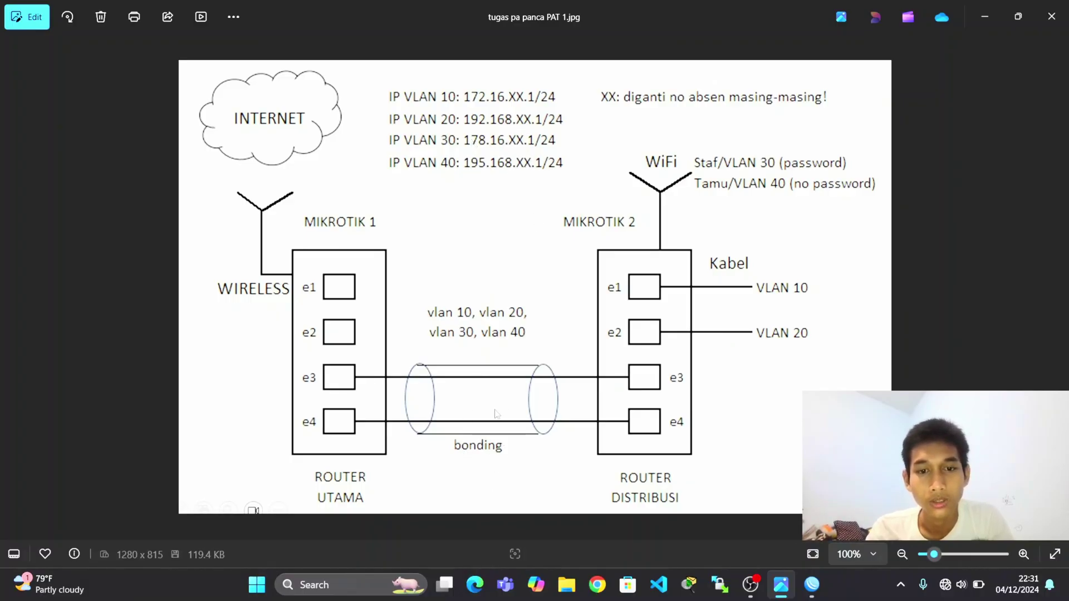
{"action": "key", "text": "alt+Tab"}
{"action": "type", "text": "192.168.88.1."}
{"action": "type", "text": "24"}
Add the address 192.168.88.1/24 on interface bonding1.
{"action": "left_click", "coordinate": [573, 283]}
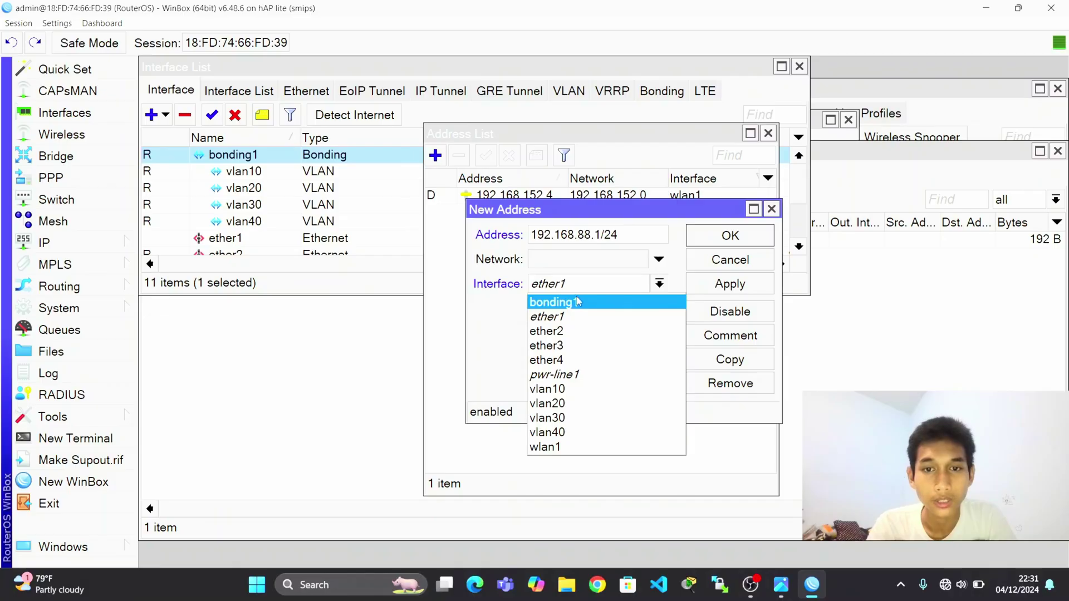
{"action": "left_click", "coordinate": [579, 300]}
{"action": "left_click", "coordinate": [716, 282]}
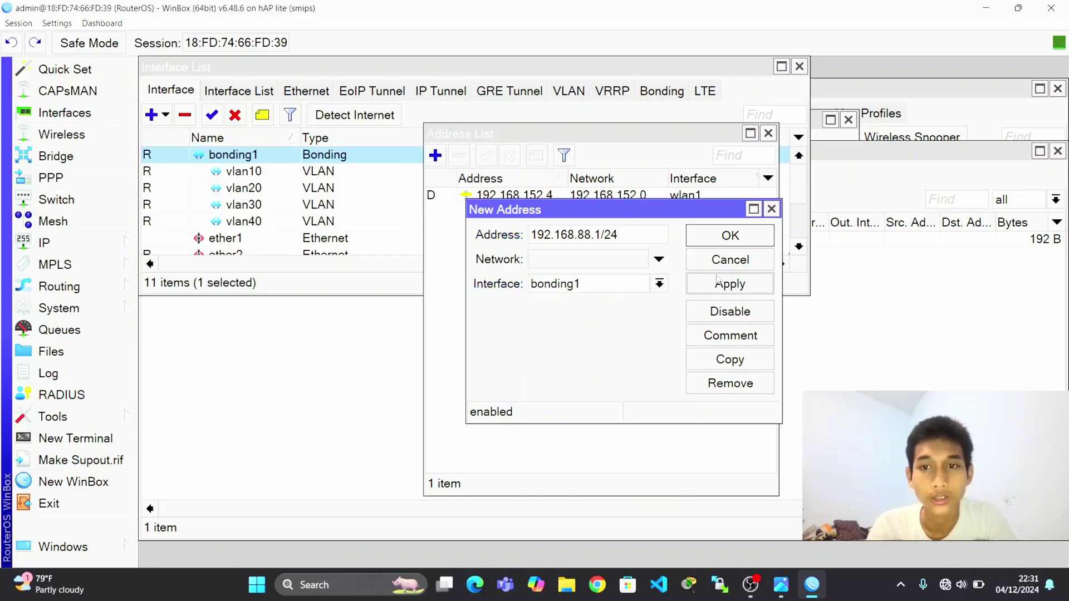
{"action": "left_click", "coordinate": [732, 244]}
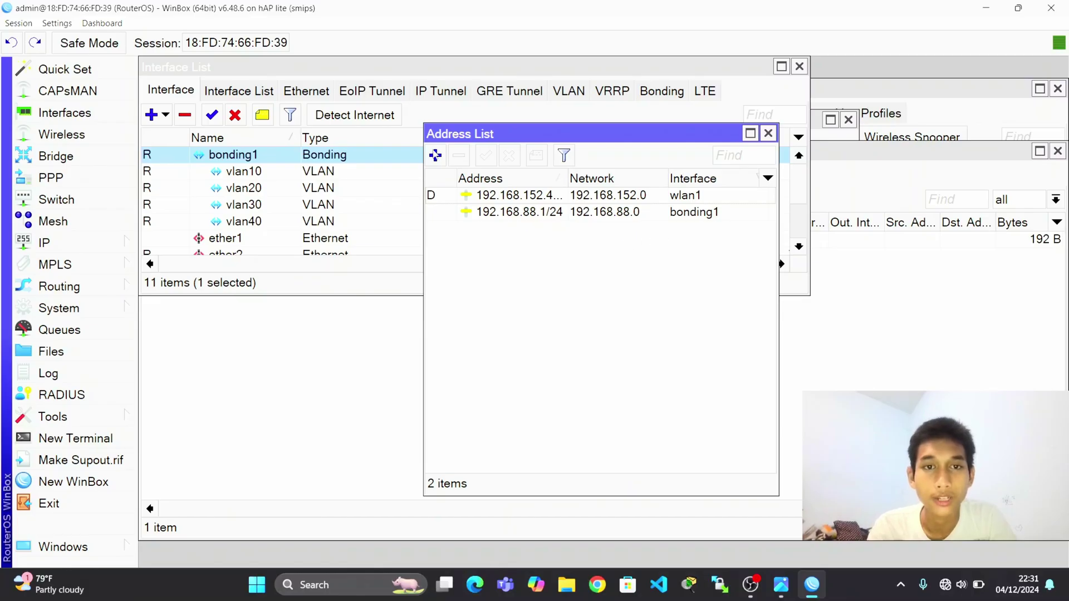
Add 172.16.5.1/24 on vlan10, checking the diagram for the address.
{"action": "left_click", "coordinate": [435, 156]}
{"action": "key", "text": "BackSpace"}
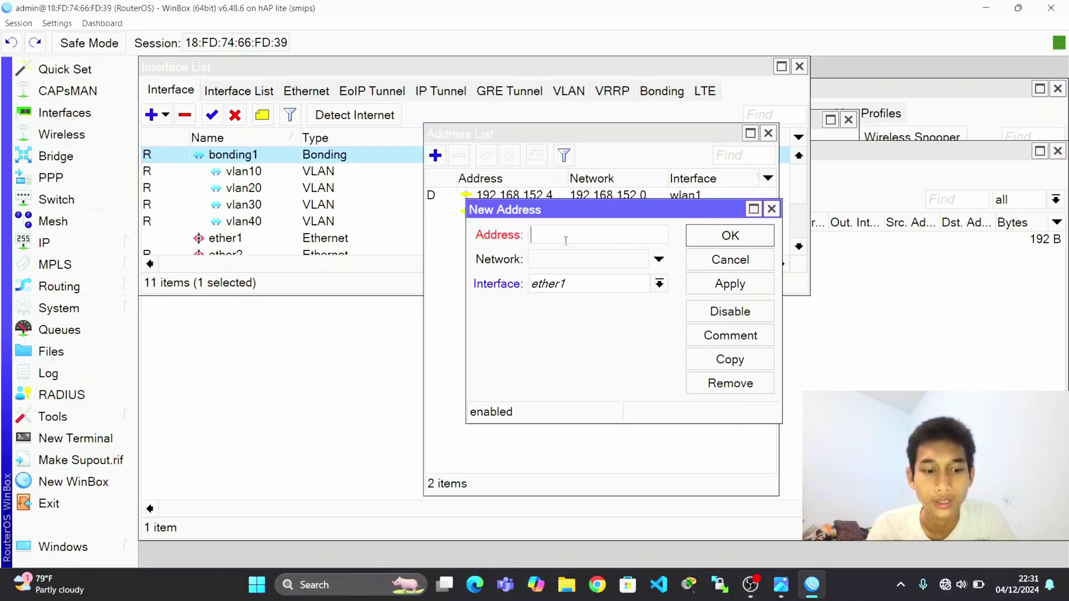
{"action": "key", "text": "alt+Tab"}
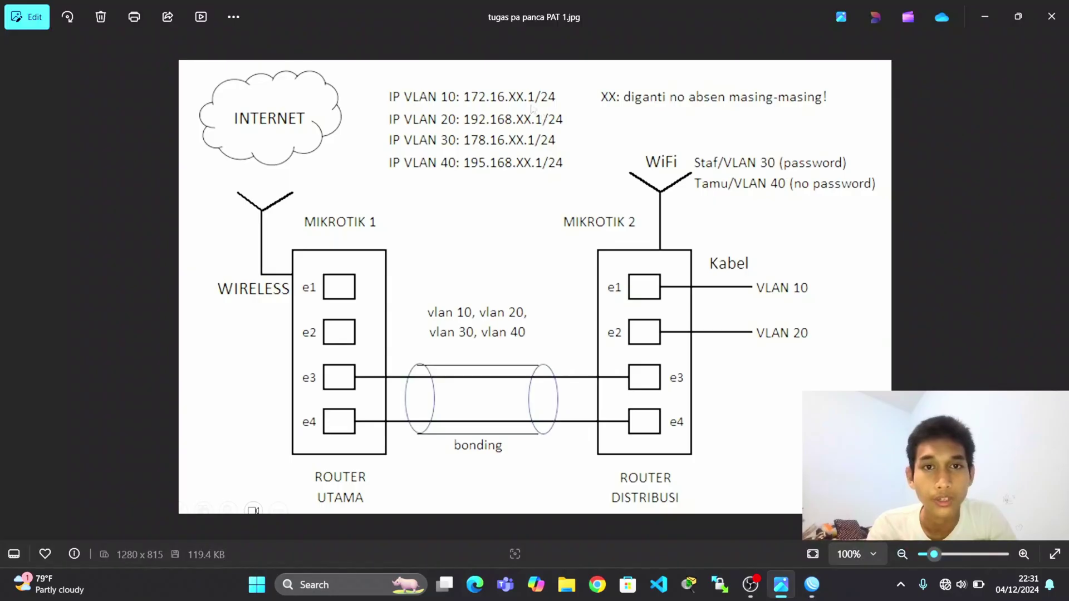
{"action": "key", "text": "alt+Tab"}
{"action": "type", "text": "172.16.5.1/24"}
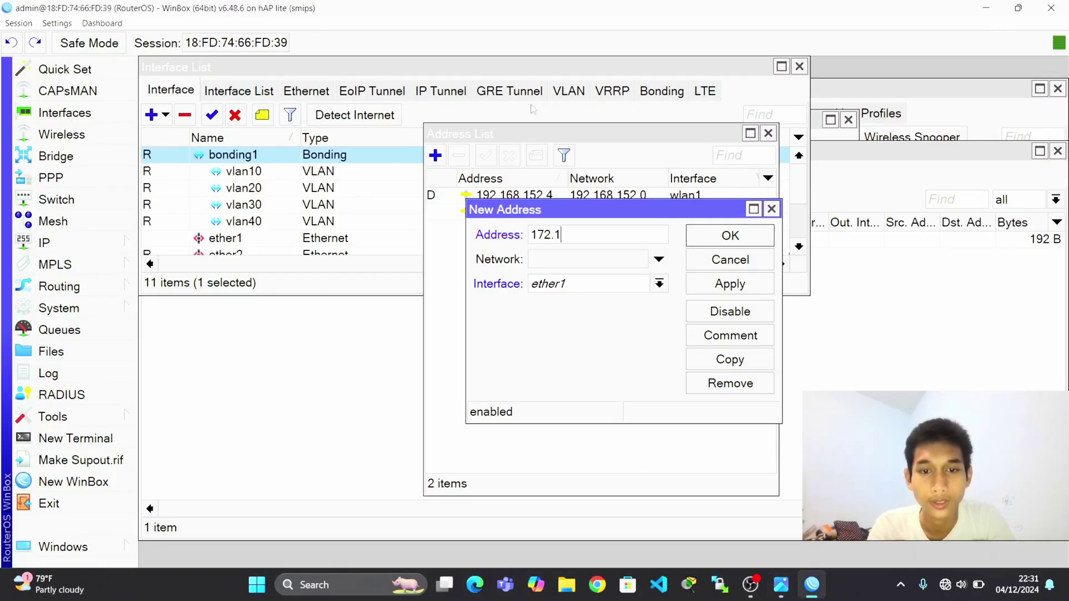
{"action": "key", "text": "BackSpace"}
{"action": "key", "text": "BackSpace"}
{"action": "type", "text": "24"}
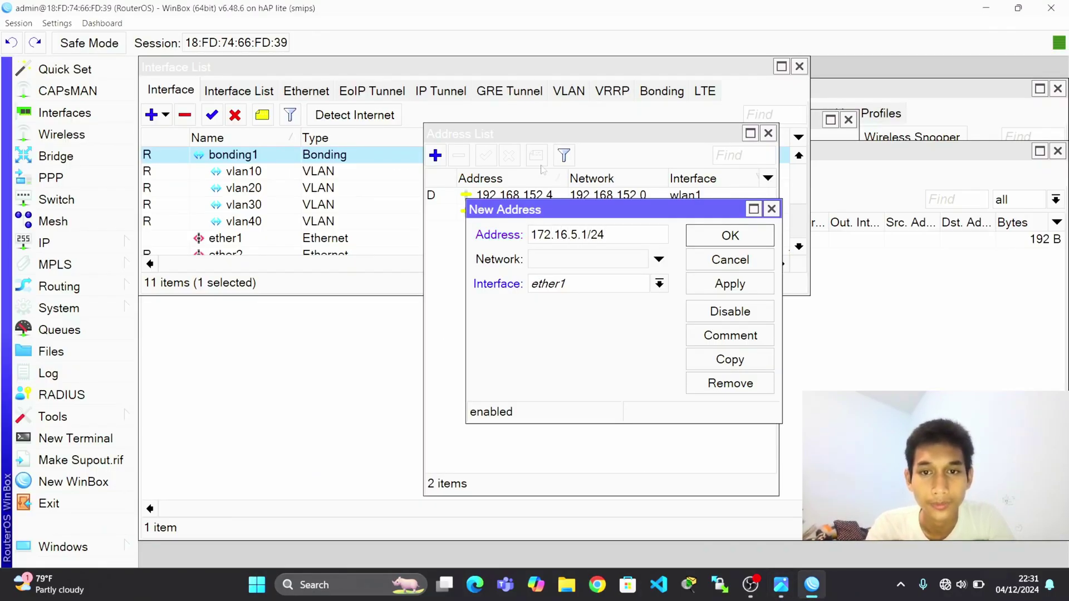
{"action": "left_click", "coordinate": [583, 281]}
{"action": "left_click", "coordinate": [577, 387]}
{"action": "left_click", "coordinate": [716, 296]}
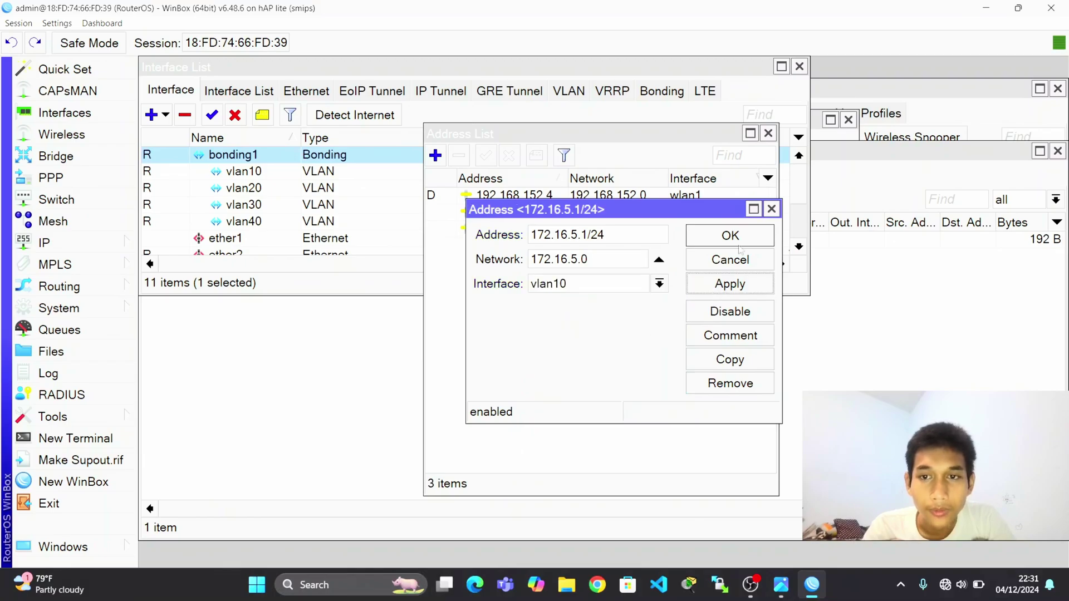
{"action": "left_click", "coordinate": [727, 235]}
Add 192.168.5.1/24 on vlan20.
{"action": "left_click", "coordinate": [438, 157]}
{"action": "type", "text": "192.168.5.1/24"}
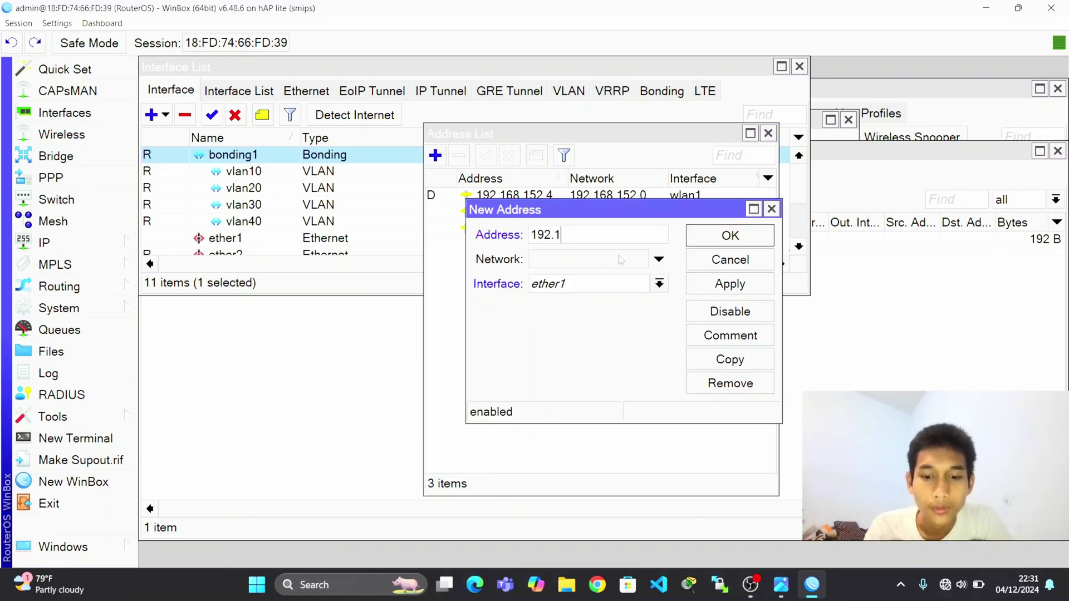
{"action": "left_click", "coordinate": [623, 285]}
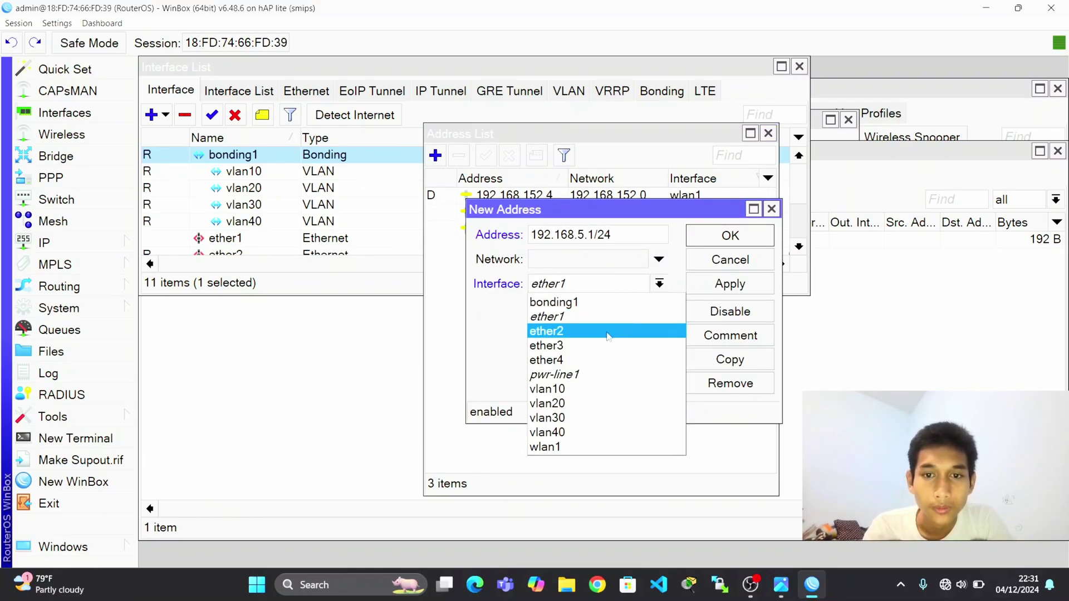
{"action": "left_click", "coordinate": [597, 404]}
{"action": "left_click", "coordinate": [741, 283]}
{"action": "left_click", "coordinate": [728, 235]}
Add 178.16.5.1/24 on vlan30.
{"action": "left_click", "coordinate": [436, 156]}
{"action": "type", "text": "178.16."}
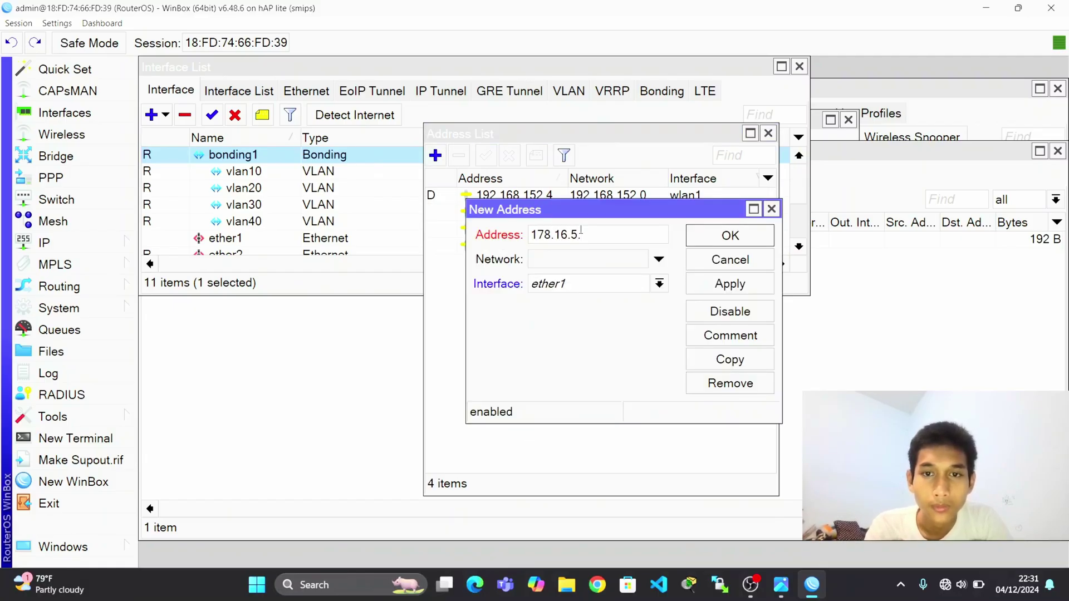
{"action": "type", "text": "5.1/24"}
{"action": "key", "text": "alt+Tab"}
{"action": "key", "text": "alt+Tab"}
{"action": "left_click", "coordinate": [646, 290]}
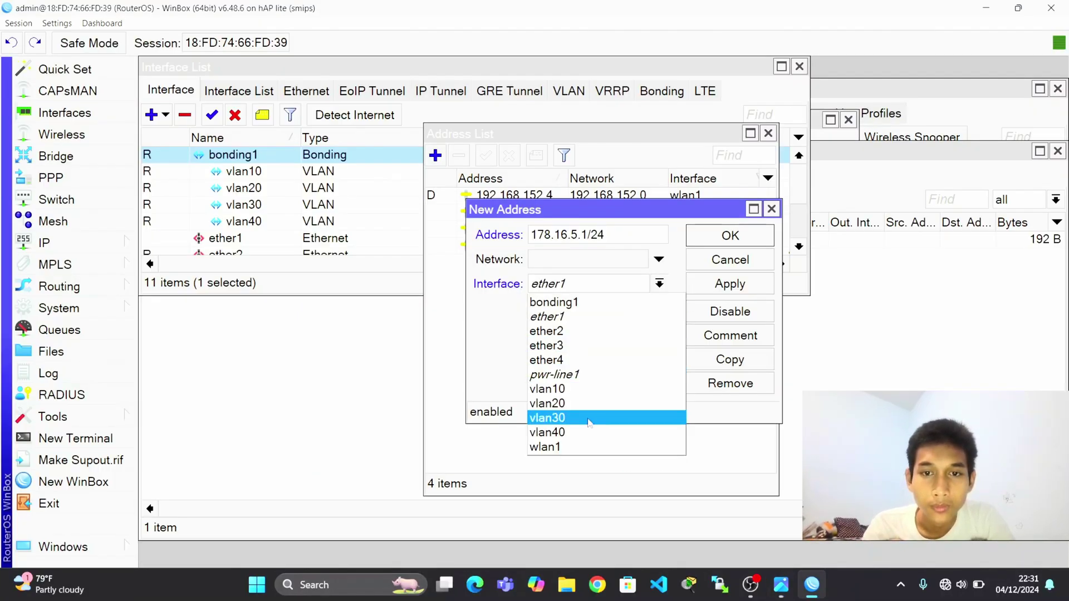
{"action": "left_click", "coordinate": [589, 417]}
{"action": "left_click", "coordinate": [727, 285]}
{"action": "left_click", "coordinate": [743, 240]}
Add 195.168.5.1/24 on vlan40.
{"action": "left_click", "coordinate": [436, 156]}
{"action": "key", "text": "BackSpace"}
{"action": "type", "text": "195.168.5.1/"}
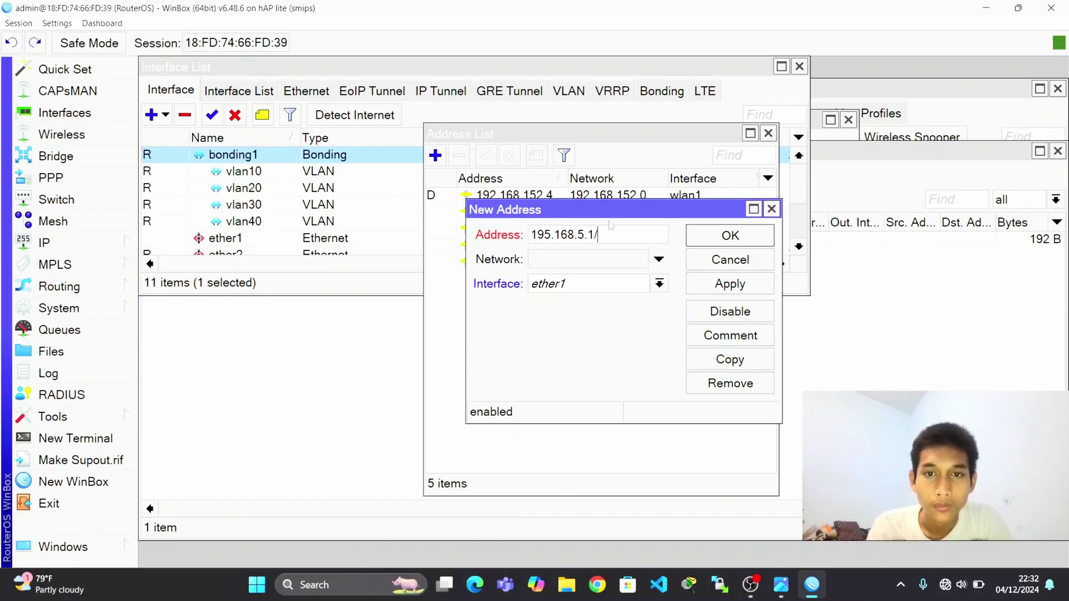
{"action": "type", "text": "24"}
{"action": "left_click", "coordinate": [613, 281]}
{"action": "left_click", "coordinate": [583, 432]}
{"action": "left_click", "coordinate": [745, 285]}
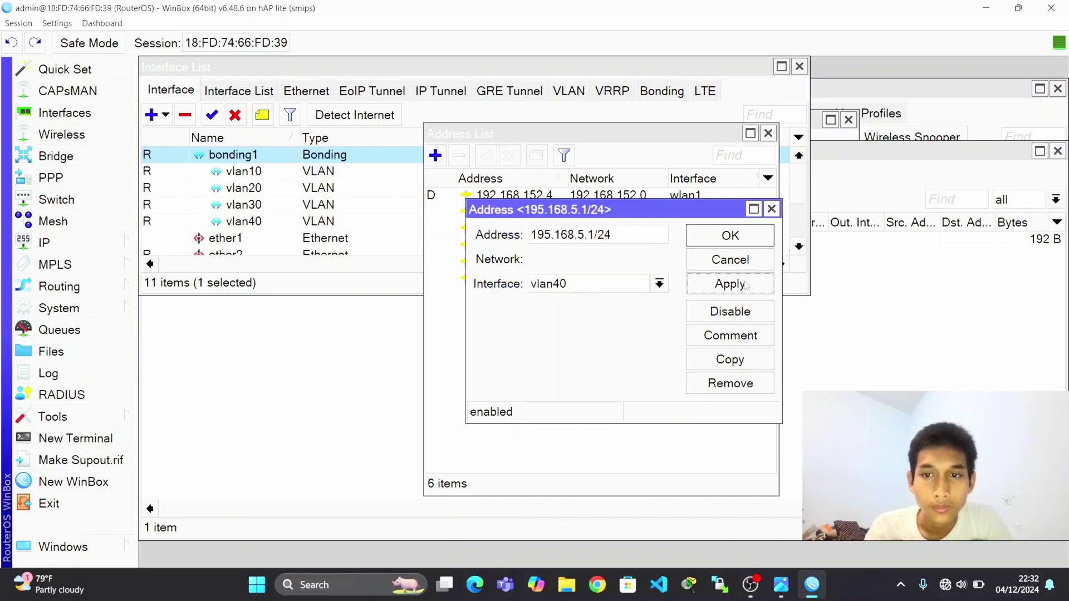
{"action": "left_click", "coordinate": [730, 236]}
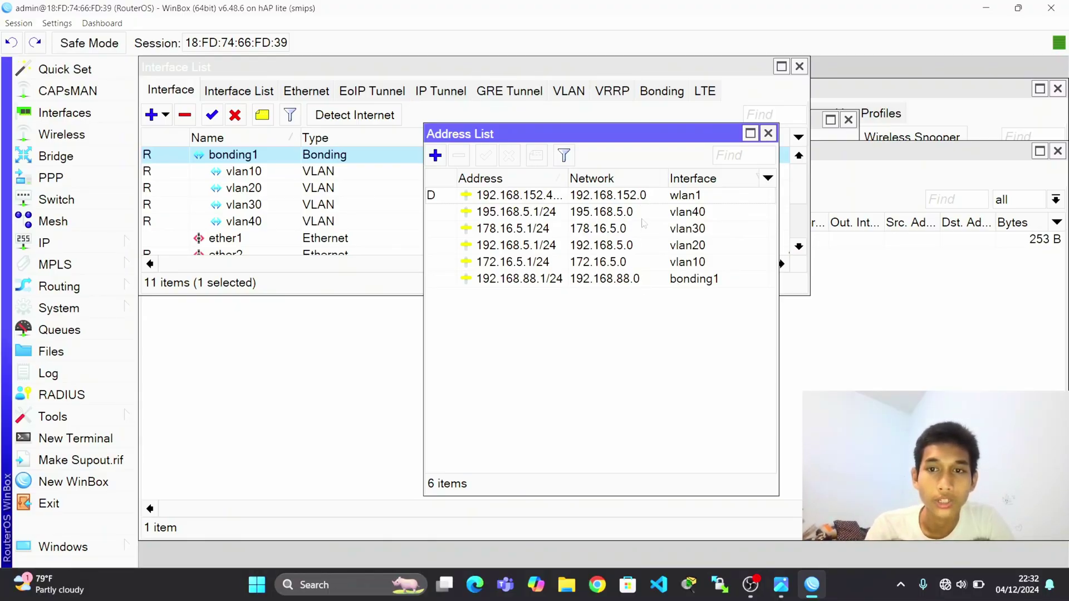
{"action": "left_click", "coordinate": [69, 240]}
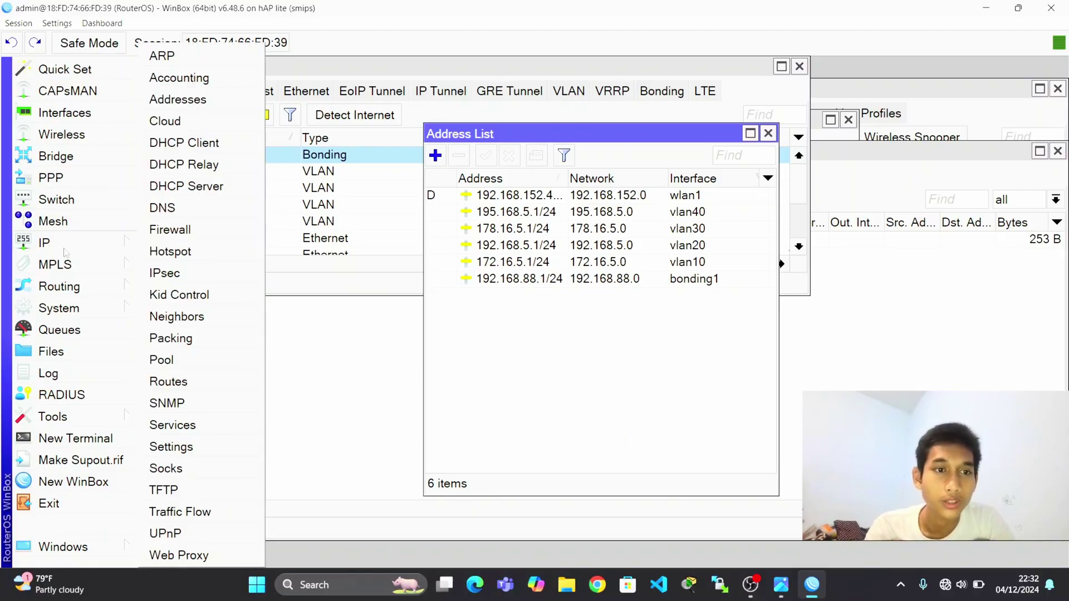
Run DHCP Setup on bonding1, accepting the 192.168.88.0/24 defaults.
{"action": "left_click", "coordinate": [217, 187]}
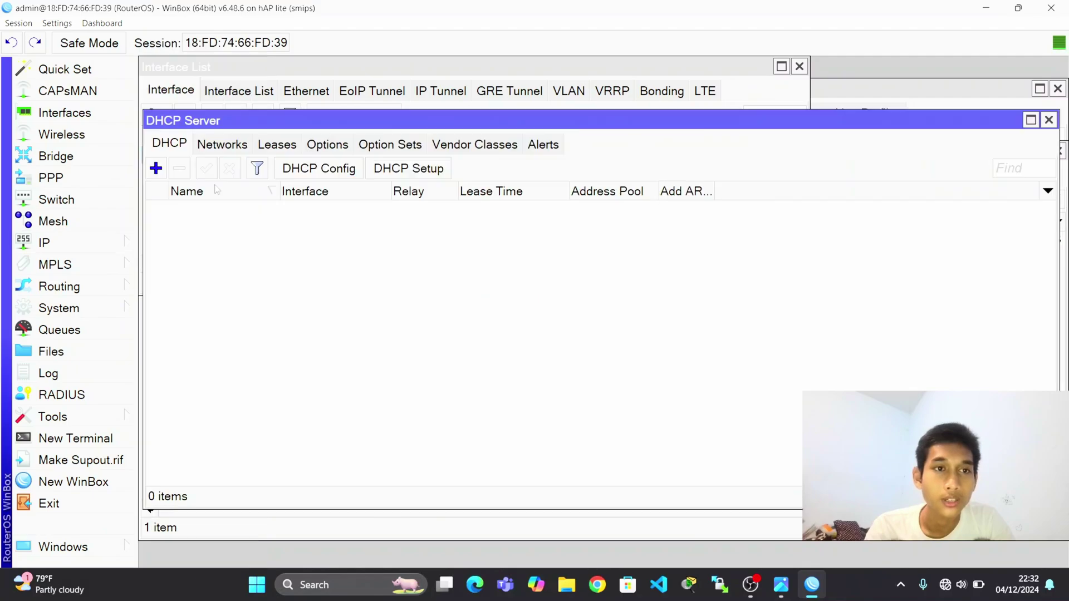
{"action": "left_click", "coordinate": [412, 169]}
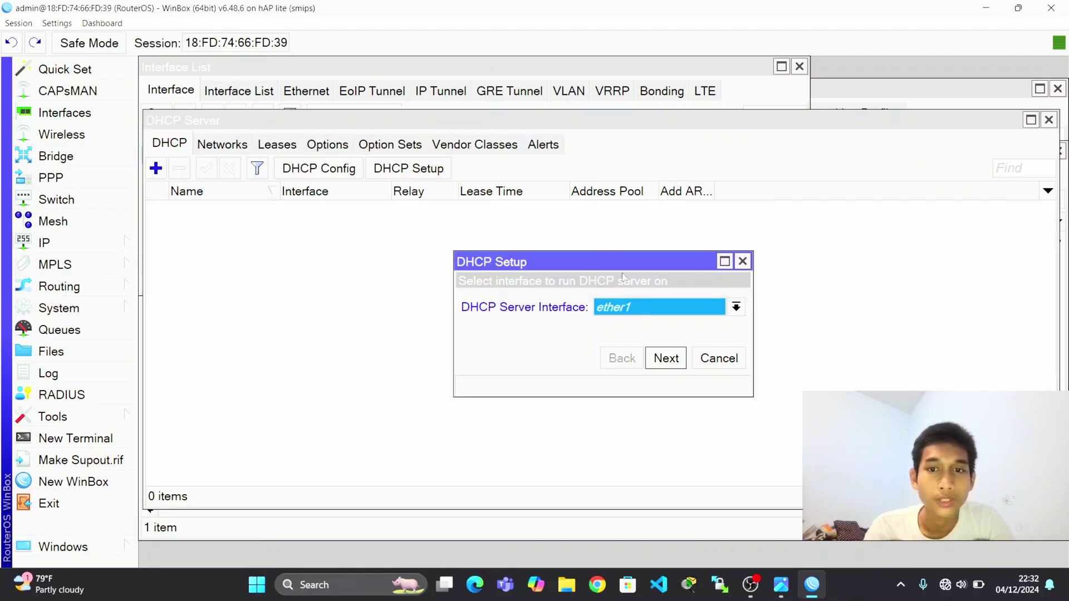
{"action": "left_click", "coordinate": [633, 305]}
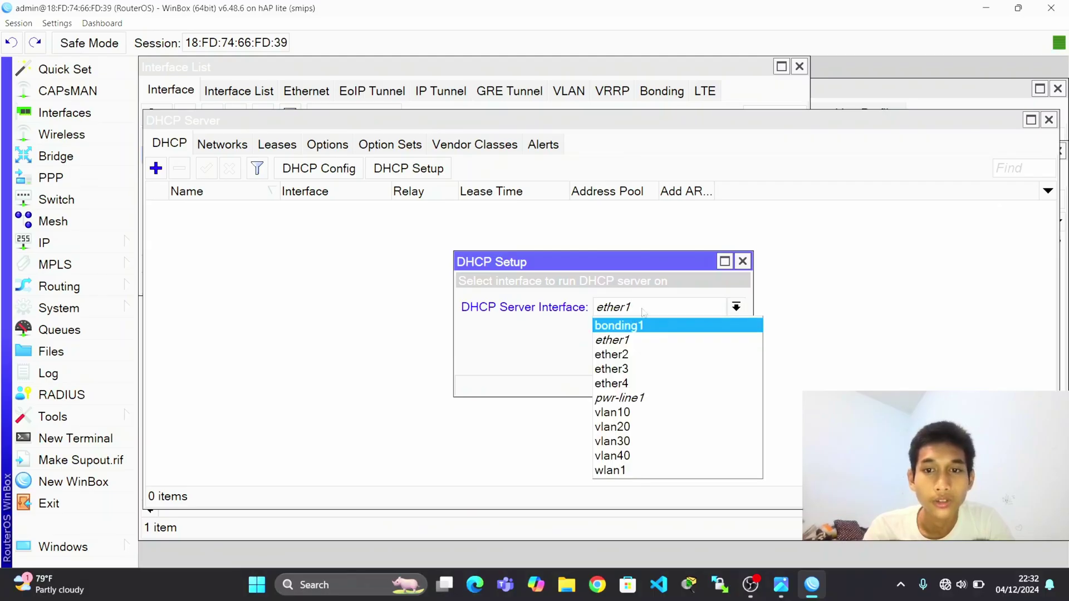
{"action": "left_click", "coordinate": [649, 337]}
{"action": "left_click", "coordinate": [648, 315]}
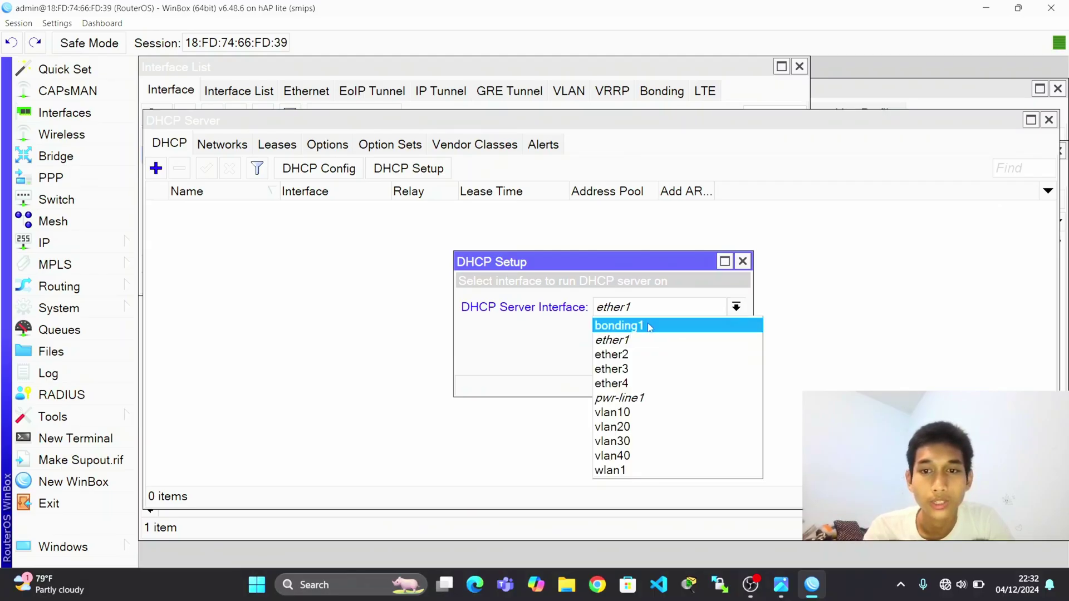
{"action": "left_click", "coordinate": [648, 324]}
{"action": "left_click", "coordinate": [666, 358]}
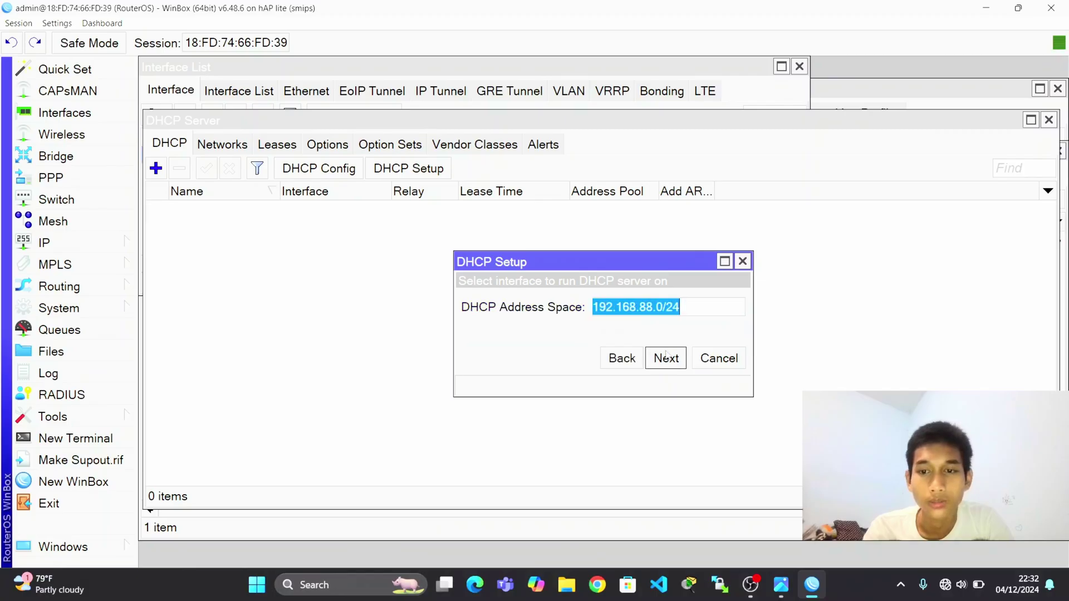
{"action": "left_click", "coordinate": [667, 358]}
{"action": "left_click", "coordinate": [666, 358]}
{"action": "left_click", "coordinate": [666, 358]}
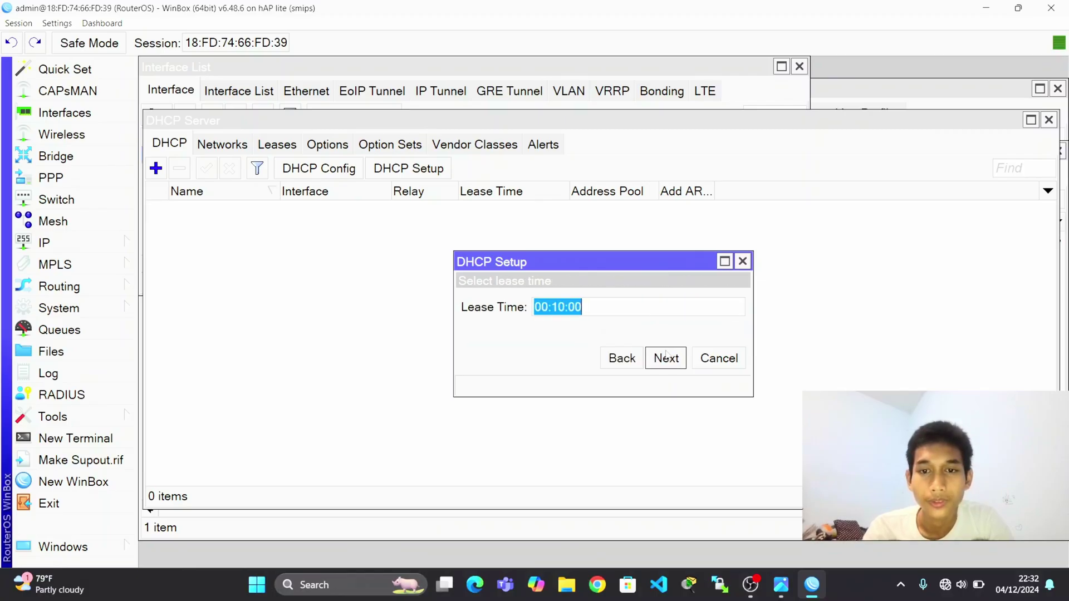
{"action": "left_click", "coordinate": [666, 358]}
{"action": "left_click", "coordinate": [611, 305]}
Run DHCP Setup on vlan10 with the suggested defaults.
{"action": "left_click", "coordinate": [412, 169]}
{"action": "left_click", "coordinate": [604, 307]}
{"action": "left_click", "coordinate": [636, 412]}
{"action": "left_click", "coordinate": [666, 358]}
{"action": "left_click", "coordinate": [666, 358]}
{"action": "left_click", "coordinate": [666, 358]}
{"action": "left_click", "coordinate": [666, 358]}
Run DHCP Setup on vlan20 with the suggested defaults.
{"action": "left_click", "coordinate": [666, 358]}
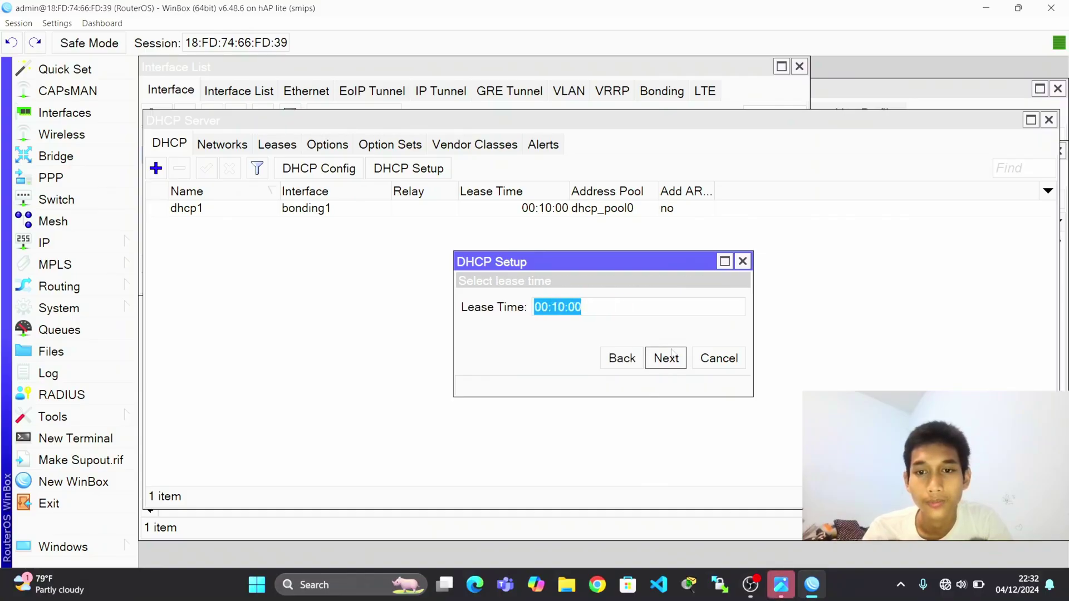
{"action": "left_click", "coordinate": [666, 358]}
{"action": "left_click", "coordinate": [614, 305]}
{"action": "left_click", "coordinate": [413, 169]}
{"action": "left_click", "coordinate": [660, 307]}
{"action": "left_click", "coordinate": [657, 427]}
{"action": "left_click", "coordinate": [666, 358]}
{"action": "left_click", "coordinate": [666, 358]}
{"action": "left_click", "coordinate": [666, 358]}
{"action": "left_click", "coordinate": [666, 358]}
{"action": "left_click", "coordinate": [666, 358]}
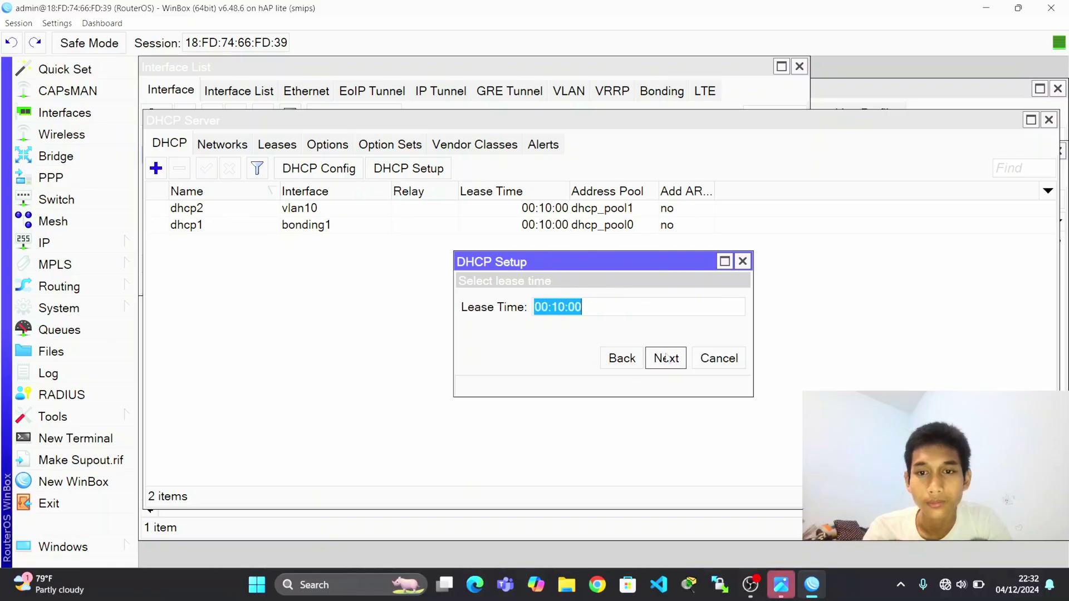
{"action": "left_click", "coordinate": [666, 358]}
{"action": "left_click", "coordinate": [612, 306]}
{"action": "left_click", "coordinate": [409, 168]}
Run DHCP Setup on vlan30 with the suggested defaults.
{"action": "left_click", "coordinate": [660, 307]}
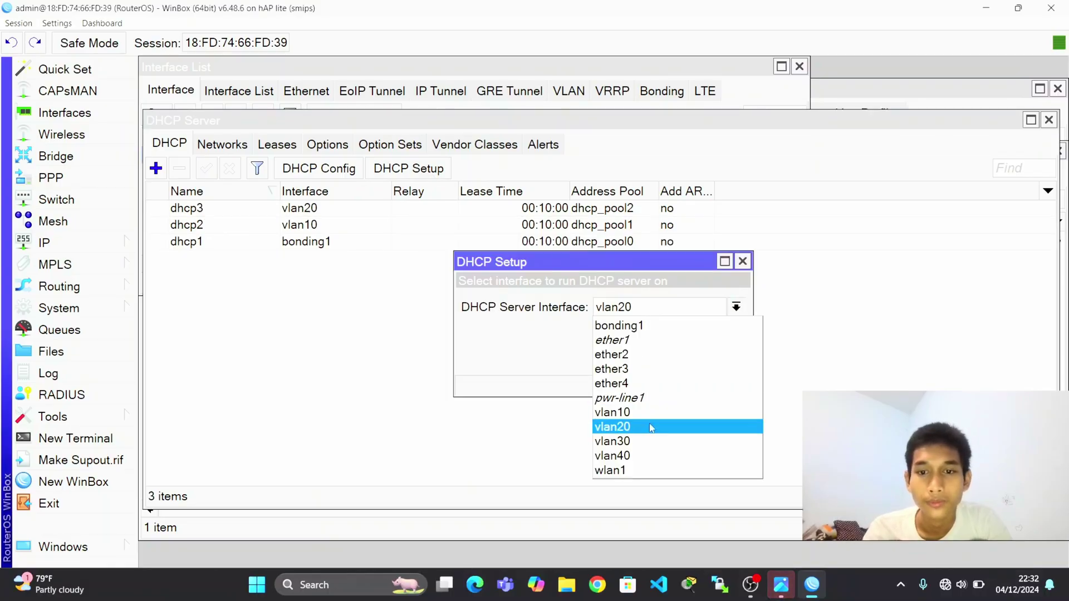
{"action": "left_click", "coordinate": [657, 441]}
{"action": "left_click", "coordinate": [666, 358]}
{"action": "left_click", "coordinate": [666, 359]}
{"action": "left_click", "coordinate": [666, 358]}
{"action": "left_click", "coordinate": [666, 358]}
{"action": "left_click", "coordinate": [667, 358]}
Run DHCP Setup on vlan40 with the suggested defaults.
{"action": "left_click", "coordinate": [666, 358]}
{"action": "left_click", "coordinate": [612, 306]}
{"action": "left_click", "coordinate": [409, 168]}
{"action": "left_click", "coordinate": [617, 317]}
{"action": "left_click", "coordinate": [657, 456]}
{"action": "left_click", "coordinate": [666, 358]}
{"action": "left_click", "coordinate": [666, 358]}
{"action": "left_click", "coordinate": [666, 358]}
{"action": "left_click", "coordinate": [666, 359]}
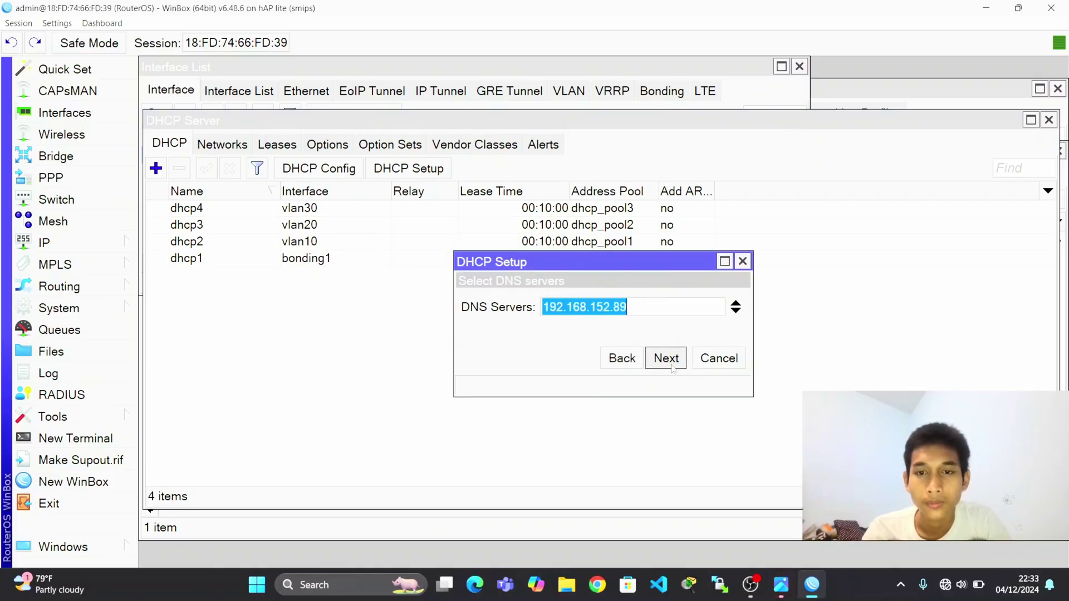
{"action": "left_click", "coordinate": [666, 358]}
{"action": "left_click", "coordinate": [666, 358]}
{"action": "left_click", "coordinate": [612, 305]}
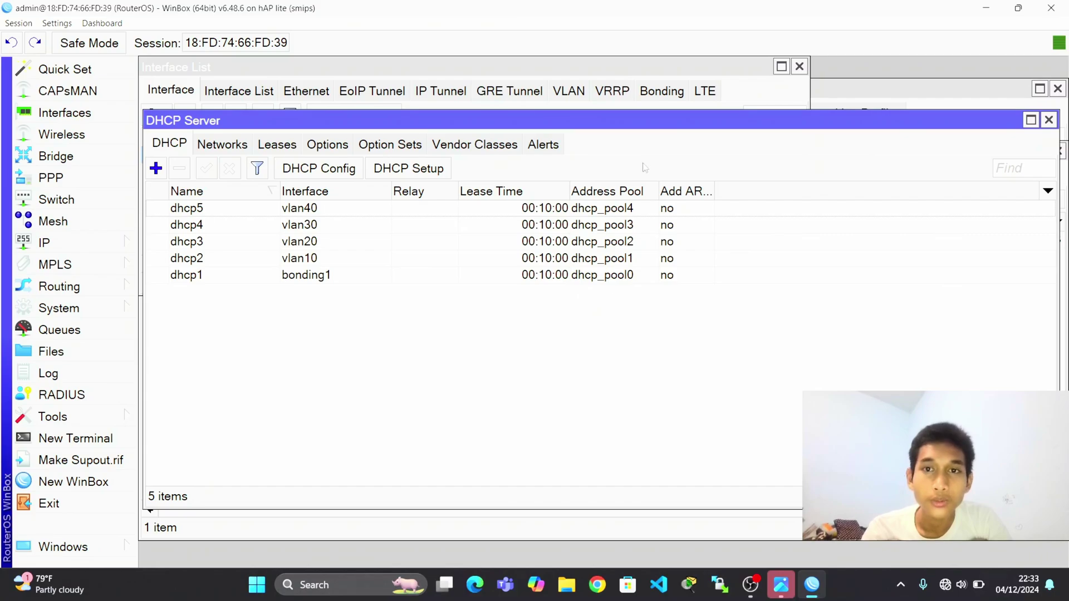
{"action": "left_click", "coordinate": [735, 93]}
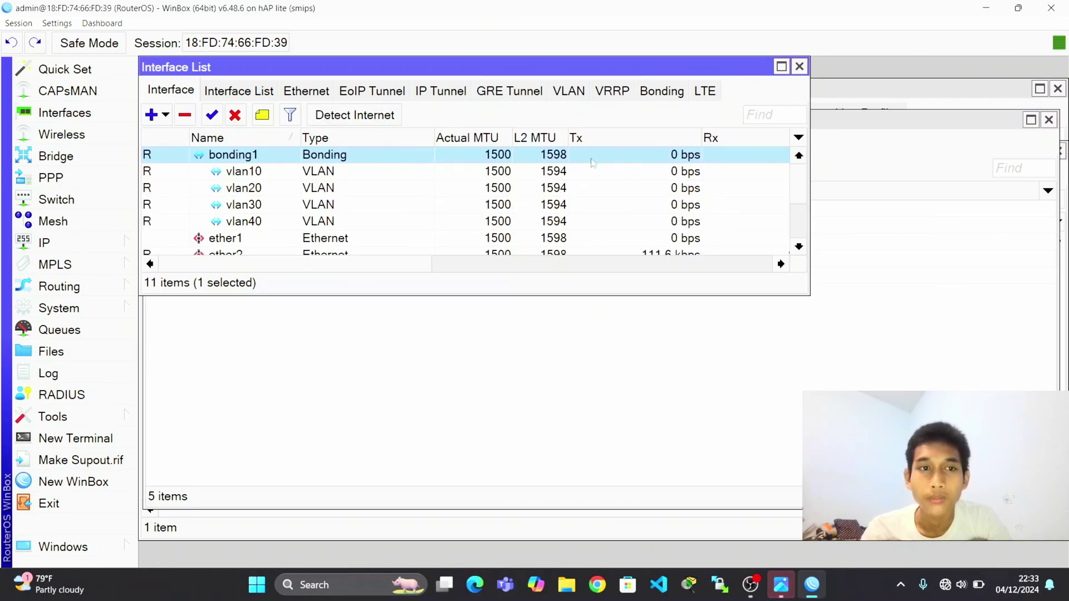
{"action": "scroll", "coordinate": [485, 212], "scroll_direction": "down", "scroll_amount": 2}
{"action": "scroll", "coordinate": [485, 212], "scroll_direction": "up", "scroll_amount": 2}
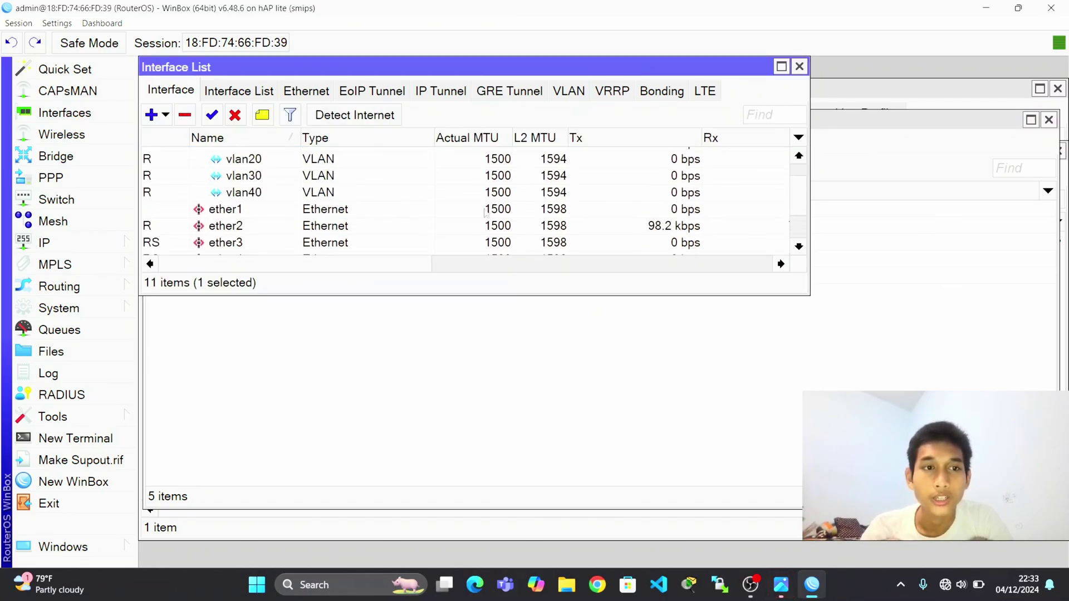
{"action": "scroll", "coordinate": [485, 212], "scroll_direction": "down", "scroll_amount": 2}
{"action": "scroll", "coordinate": [485, 212], "scroll_direction": "up", "scroll_amount": 2}
{"action": "scroll", "coordinate": [485, 213], "scroll_direction": "down", "scroll_amount": 1}
{"action": "scroll", "coordinate": [485, 213], "scroll_direction": "down", "scroll_amount": 1}
{"action": "scroll", "coordinate": [486, 212], "scroll_direction": "up", "scroll_amount": 2}
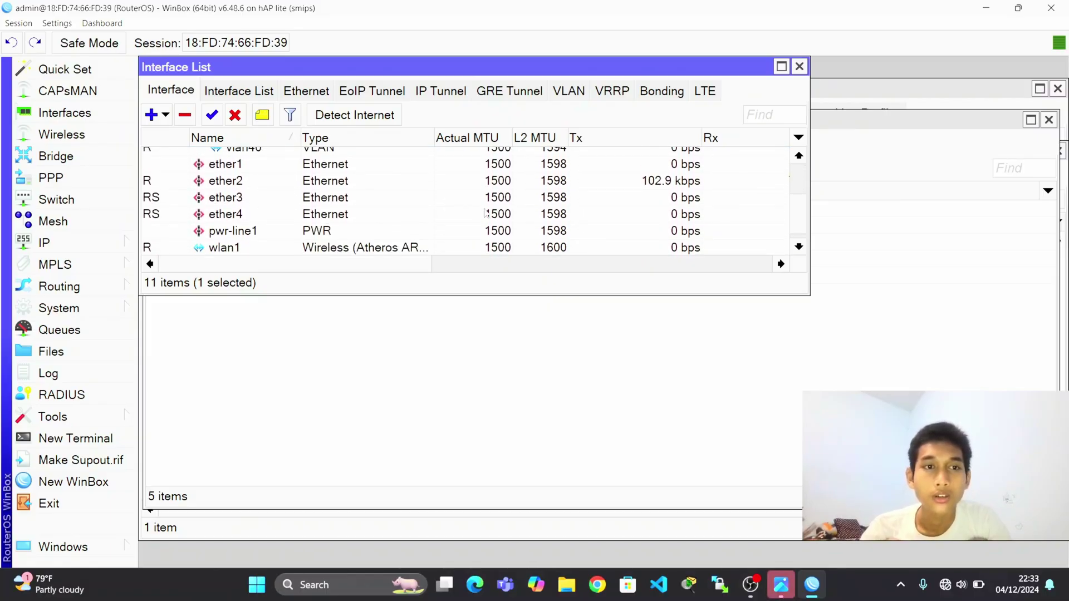
{"action": "scroll", "coordinate": [485, 212], "scroll_direction": "up", "scroll_amount": 1}
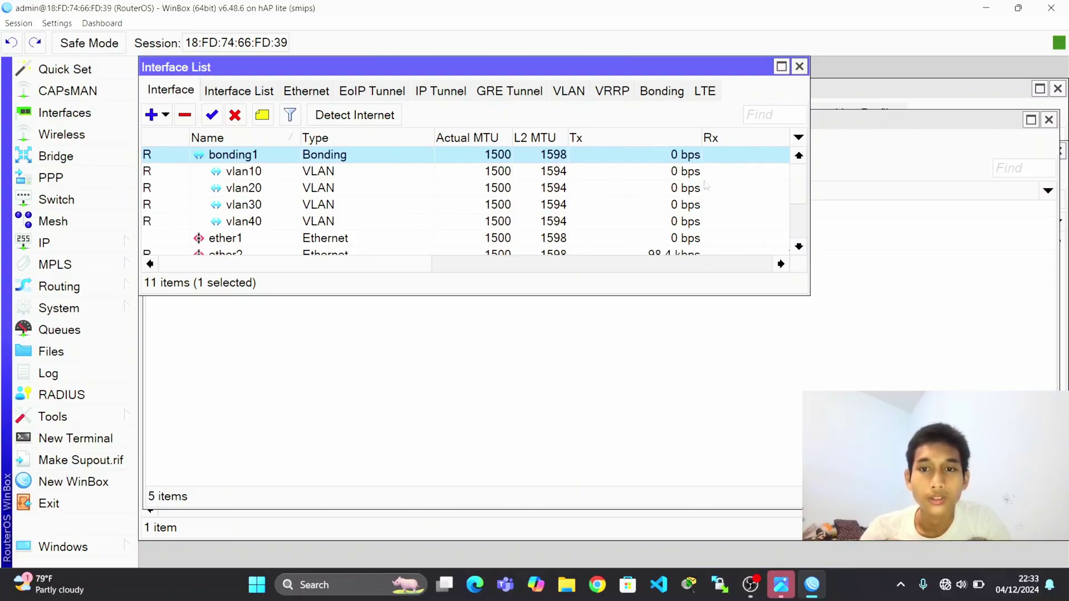
{"action": "left_click", "coordinate": [791, 355]}
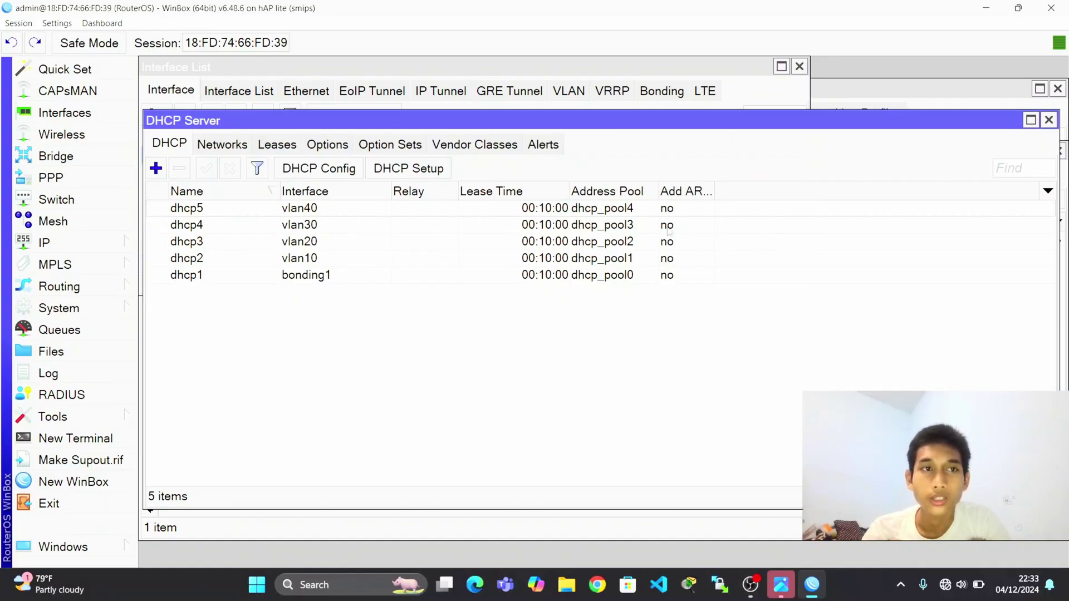
Change the router identity from RouterOS to MIKROTIK in System > Identity.
{"action": "left_click", "coordinate": [98, 310]}
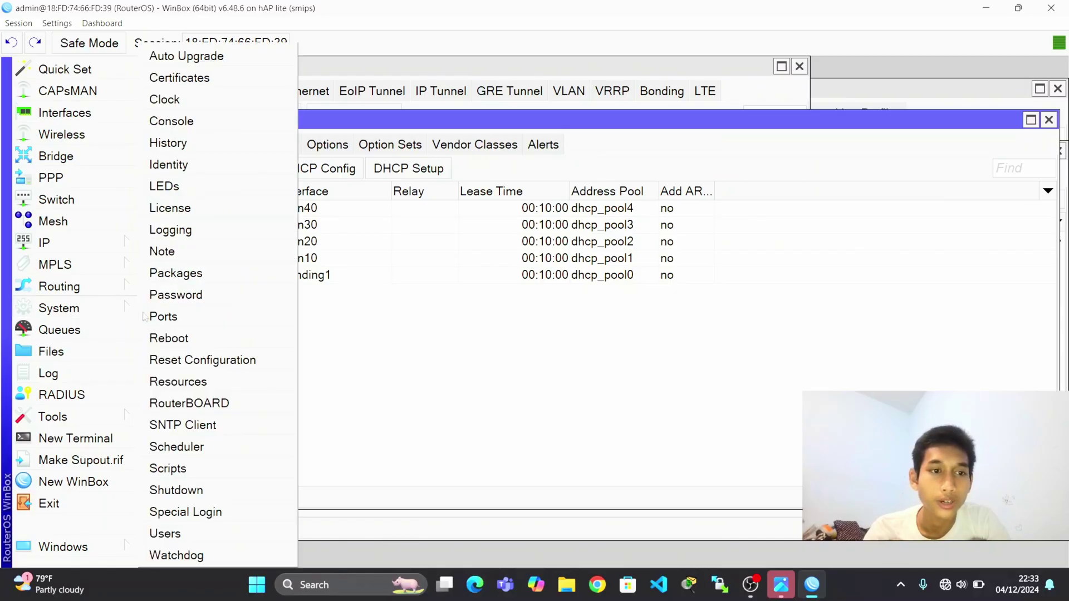
{"action": "double_click", "coordinate": [218, 166]}
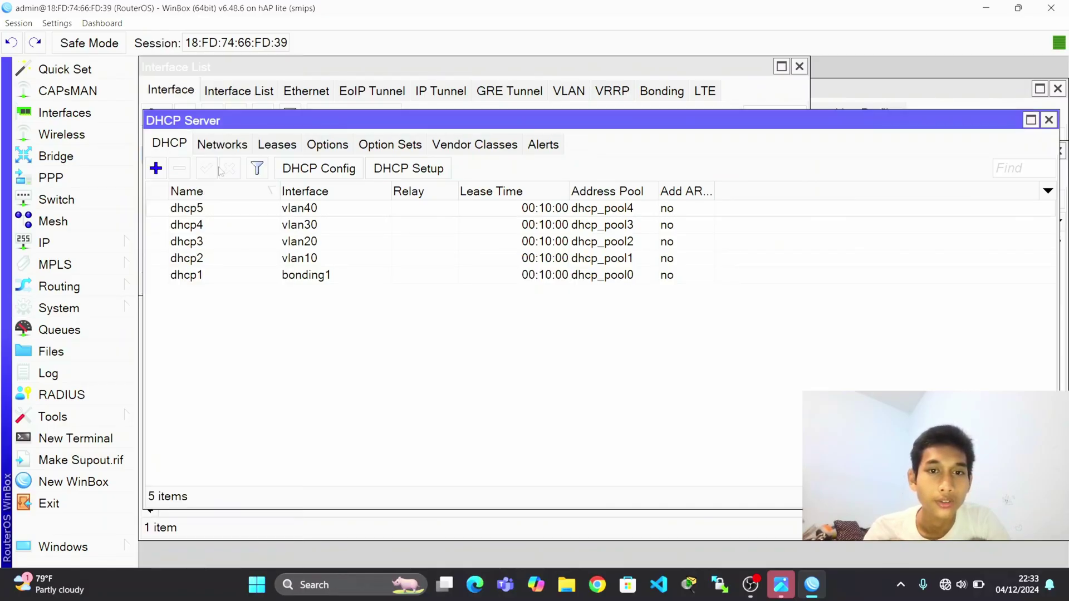
{"action": "left_click", "coordinate": [97, 306]}
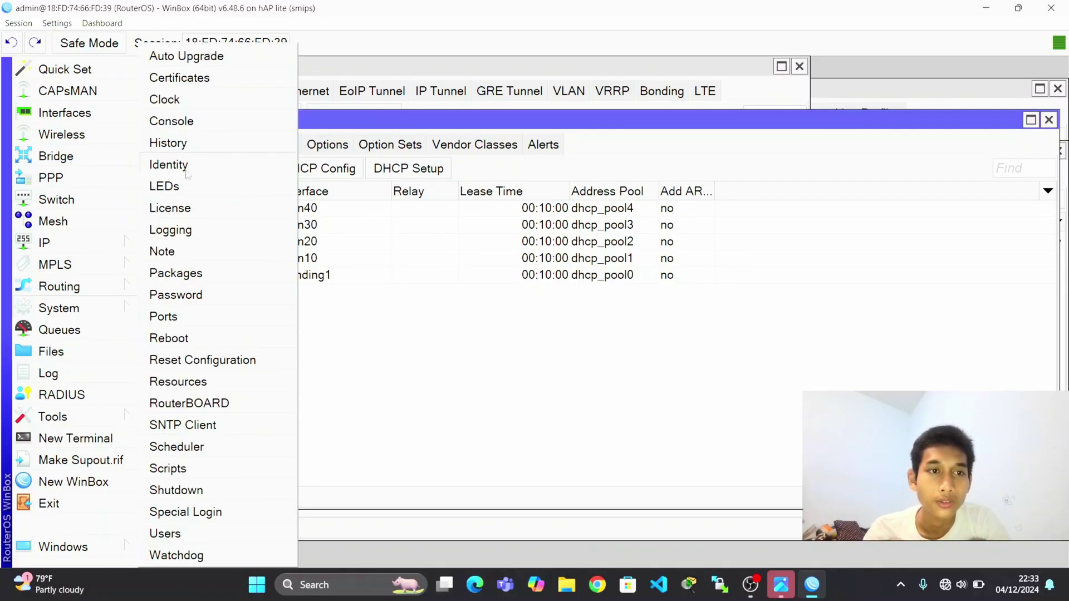
{"action": "left_click", "coordinate": [189, 164]}
{"action": "key", "text": "BackSpace"}
{"action": "key", "text": "Caps_Lock"}
{"action": "type", "text": "MIKROTIK1"}
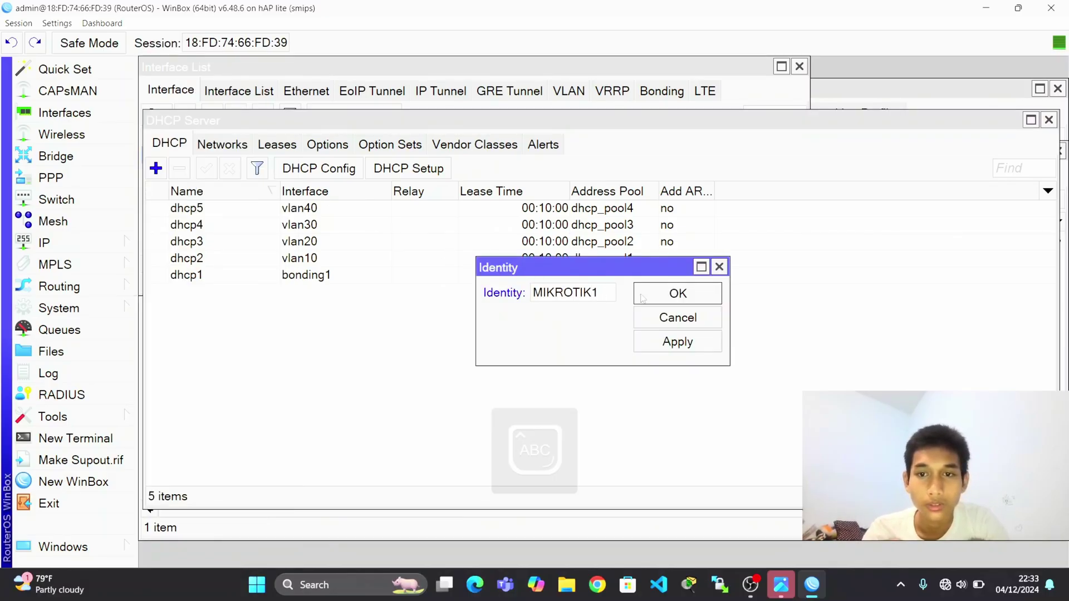
{"action": "left_click", "coordinate": [642, 299]}
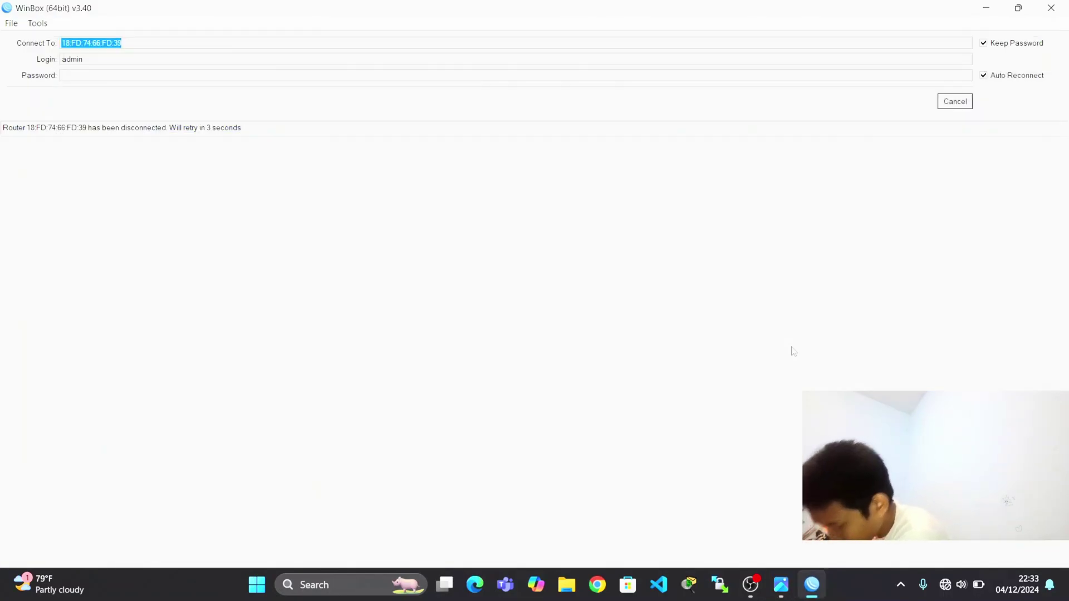
Cancel the reconnect and connect to the MikroTik router found in the refreshed Neighbors list.
{"action": "left_click", "coordinate": [955, 103]}
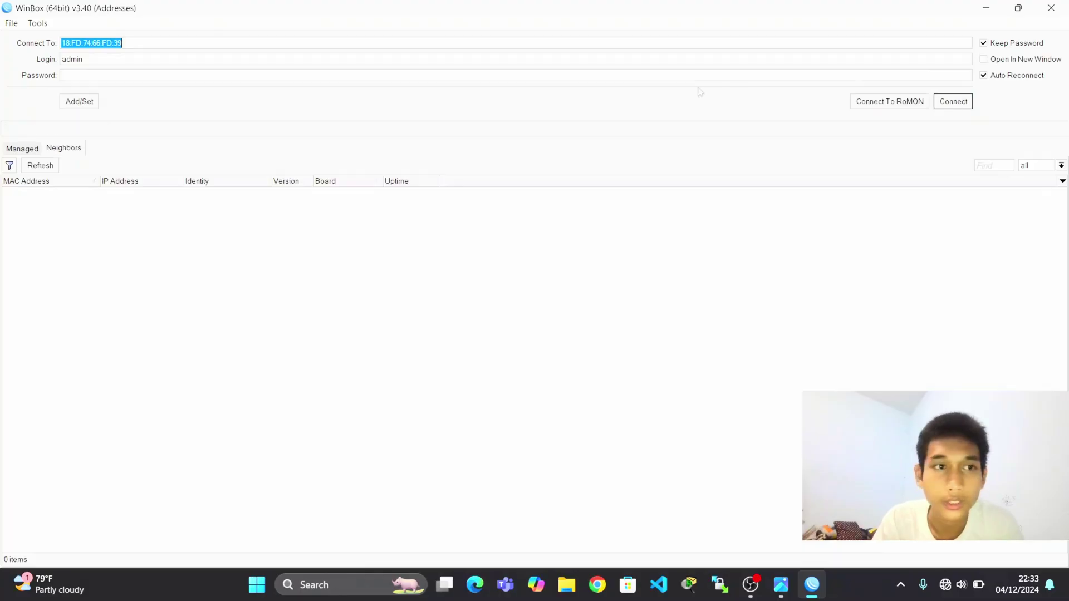
{"action": "left_click", "coordinate": [42, 168]}
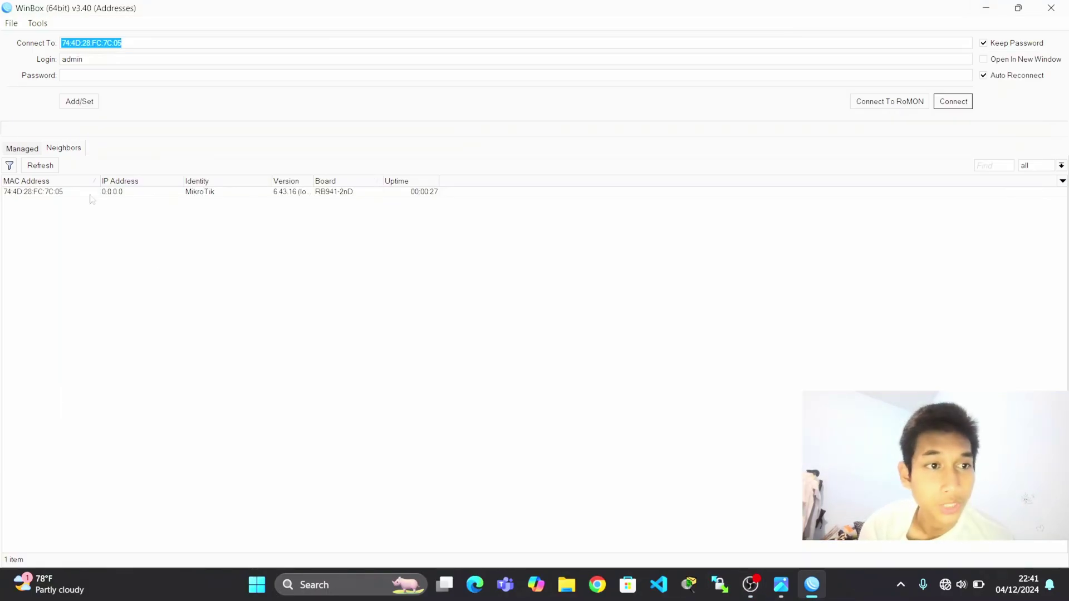
{"action": "left_click", "coordinate": [90, 192]}
{"action": "left_click", "coordinate": [953, 101]}
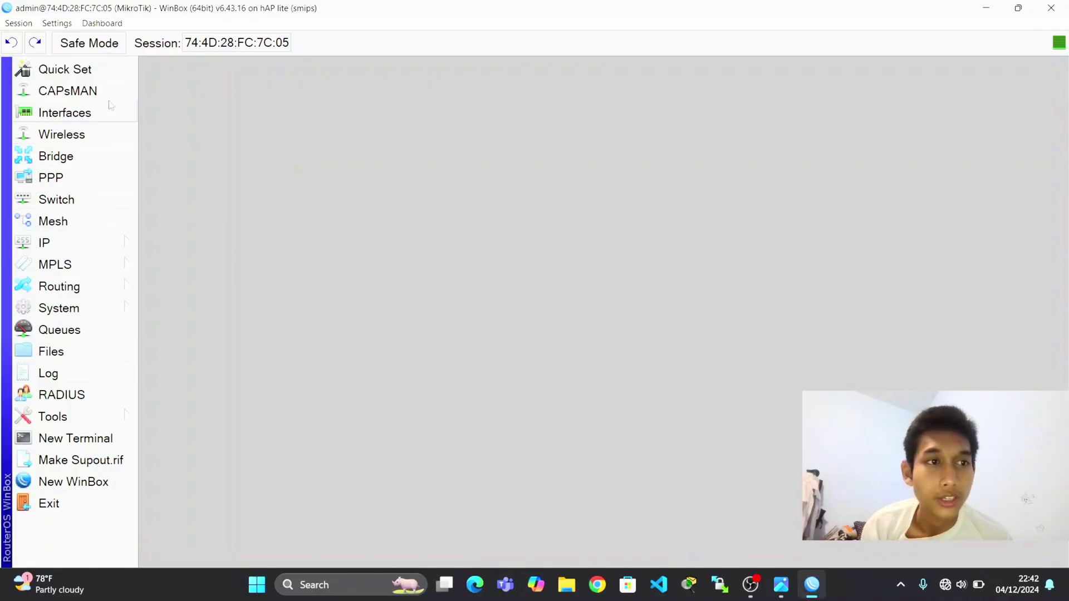
Add bonding1 with slaves ether3 and ether4 and transmit hash policy layer 2 and 3.
{"action": "left_click", "coordinate": [111, 116]}
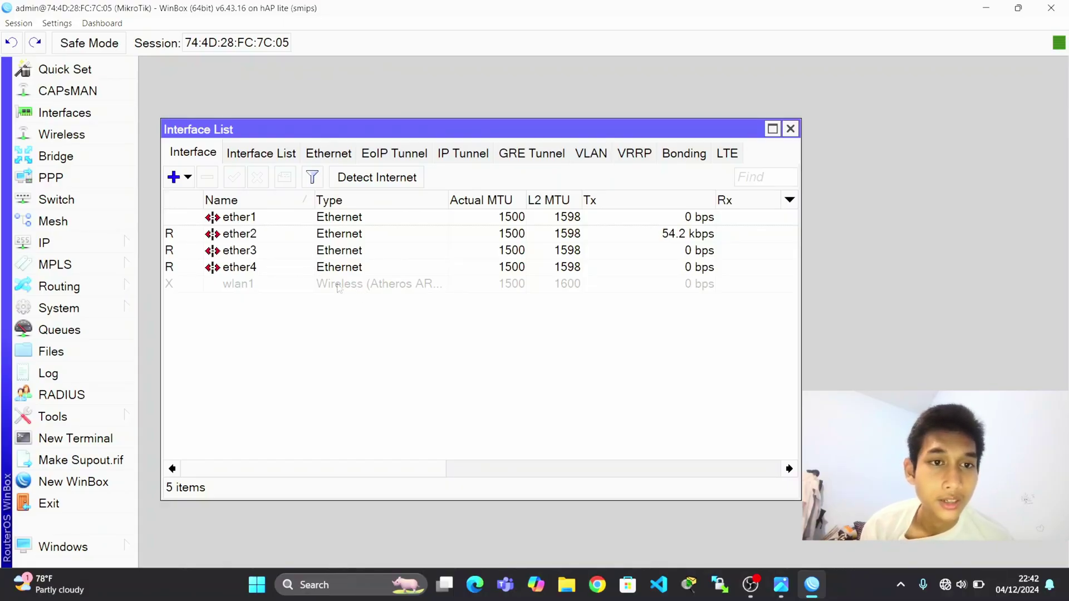
{"action": "left_click", "coordinate": [674, 150]}
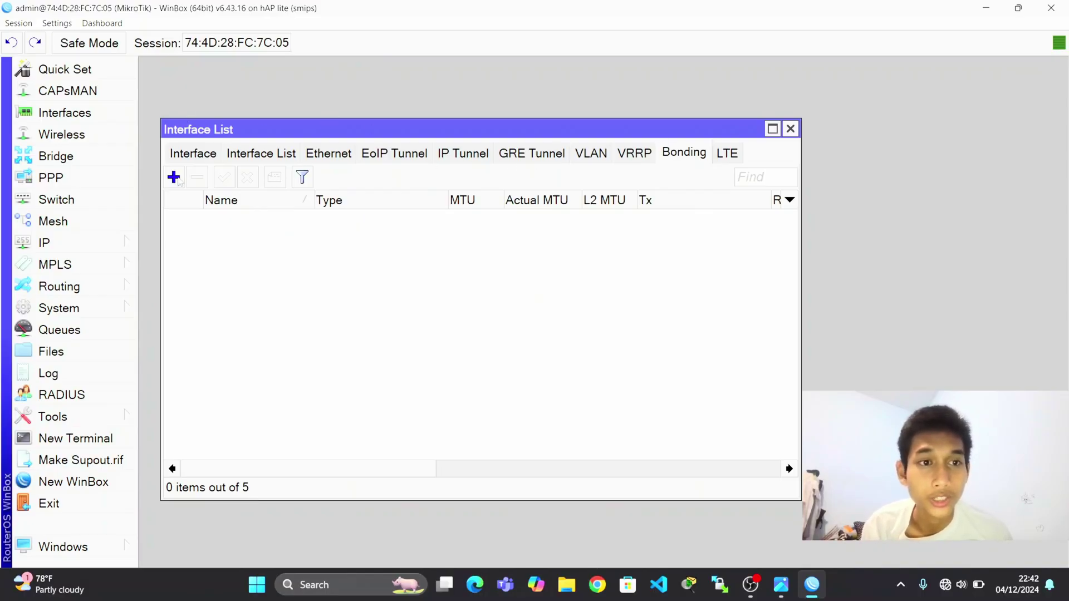
{"action": "left_click", "coordinate": [174, 178]}
{"action": "left_click", "coordinate": [533, 182]}
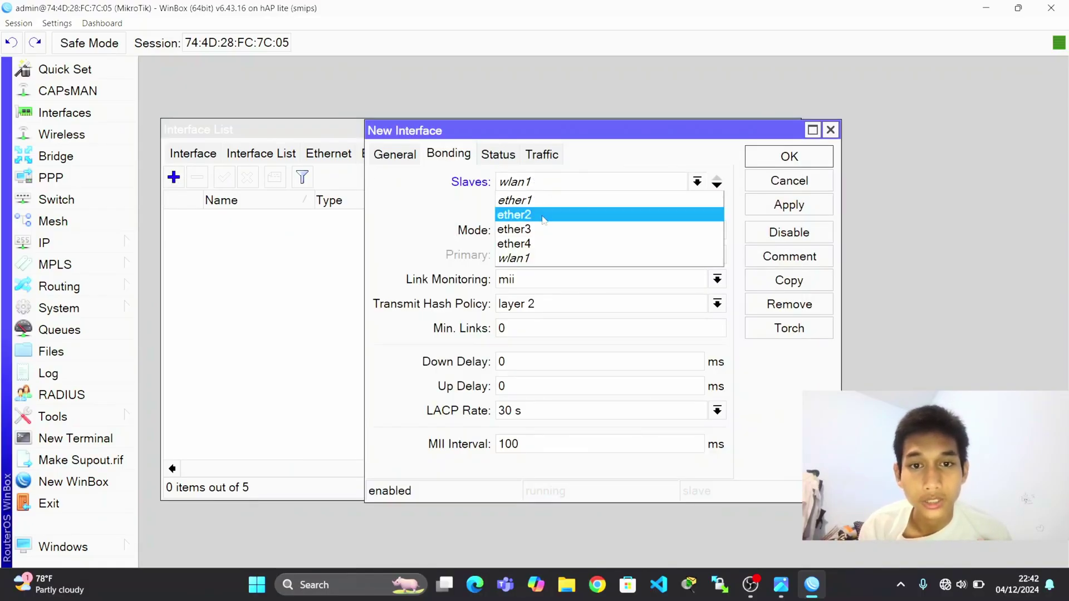
{"action": "left_click", "coordinate": [551, 234]}
{"action": "left_click", "coordinate": [568, 207]}
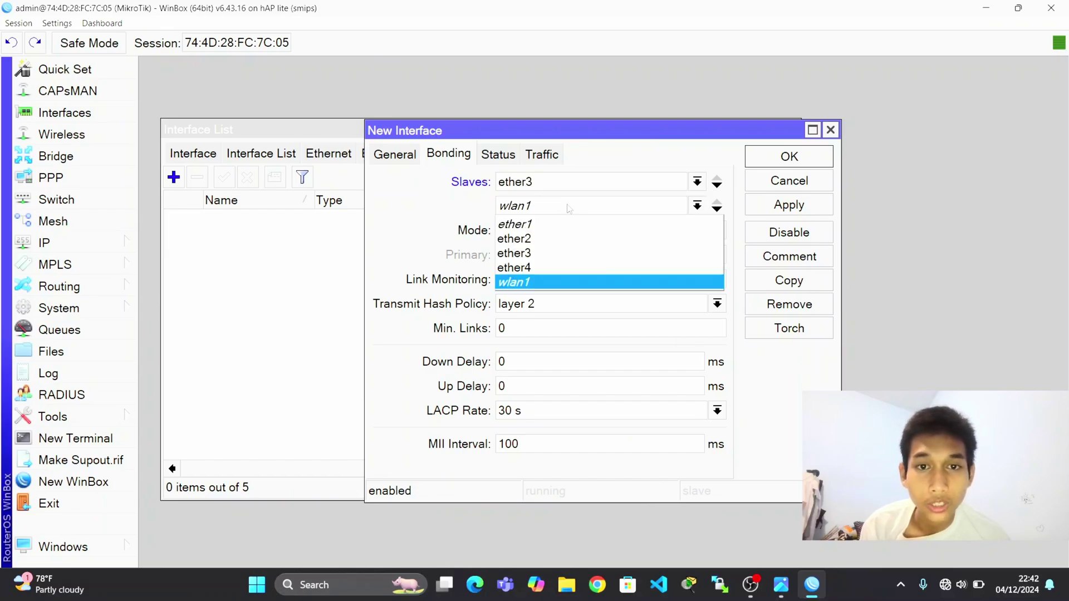
{"action": "left_click", "coordinate": [566, 268]}
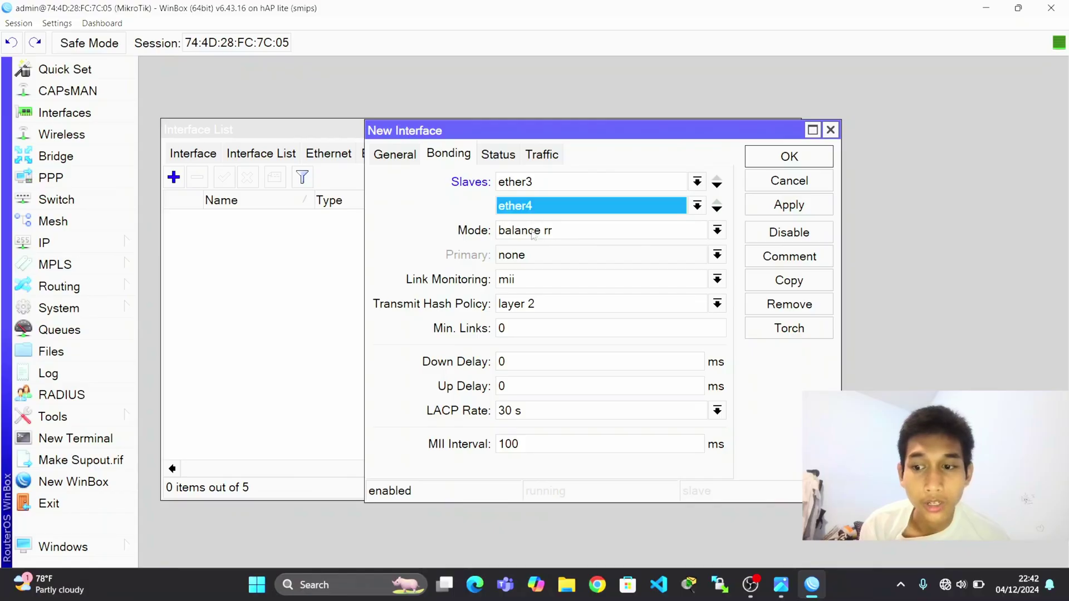
{"action": "left_click", "coordinate": [529, 304]}
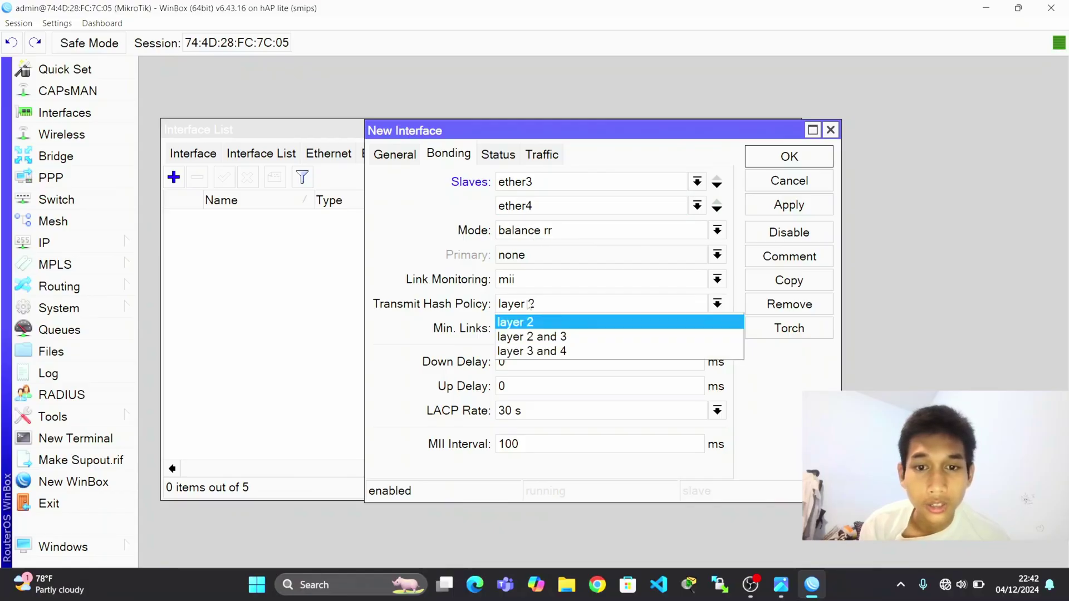
{"action": "left_click", "coordinate": [539, 336]}
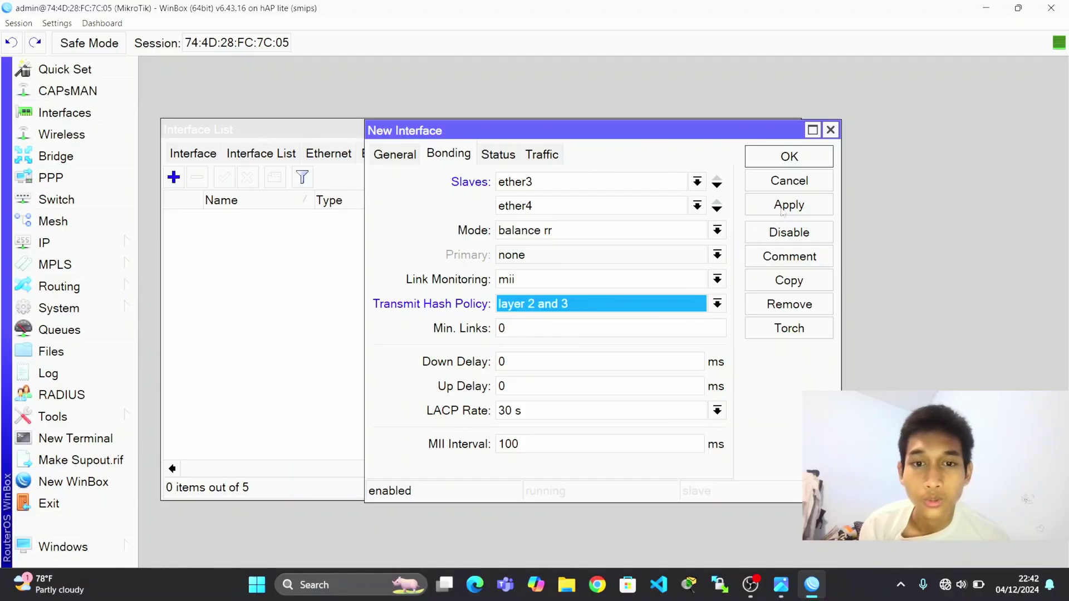
{"action": "left_click", "coordinate": [783, 209]}
{"action": "left_click", "coordinate": [790, 161]}
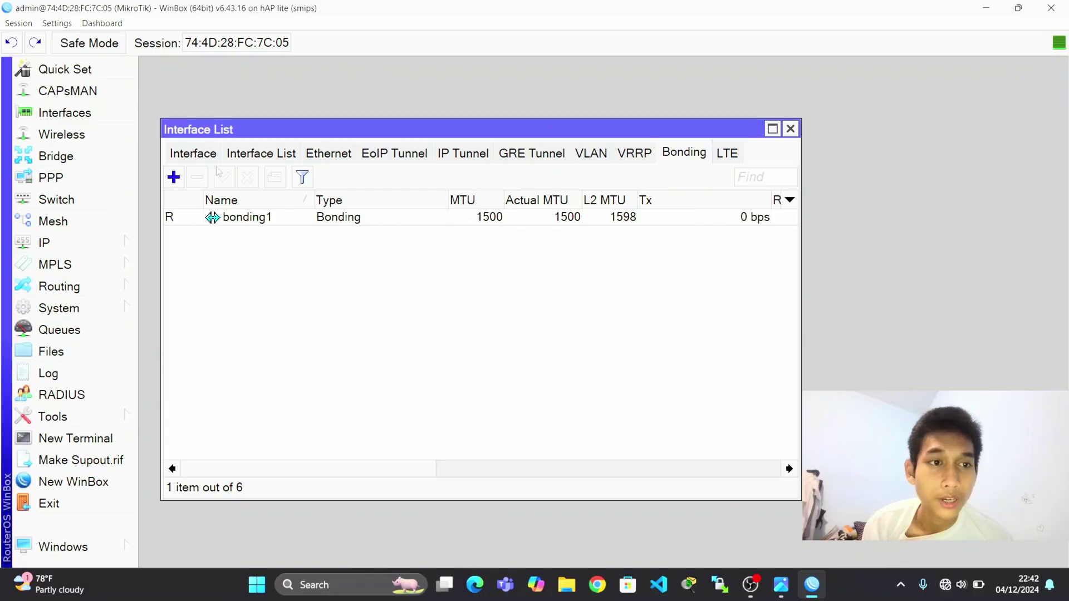
Start a new IP address on bonding1, then discard it and close the address list.
{"action": "left_click", "coordinate": [194, 154]}
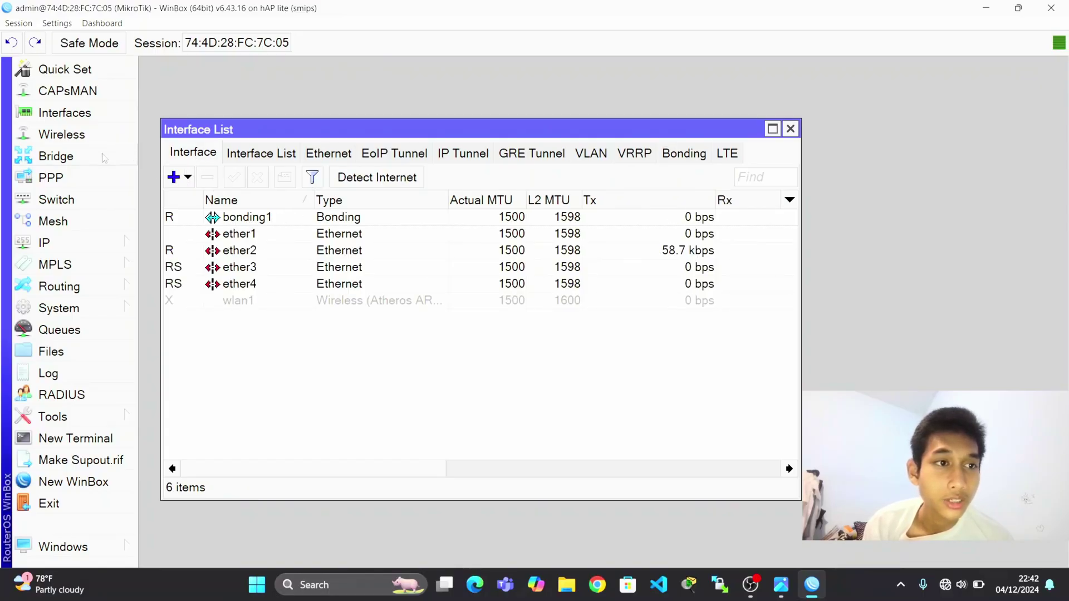
{"action": "left_click", "coordinate": [93, 245]}
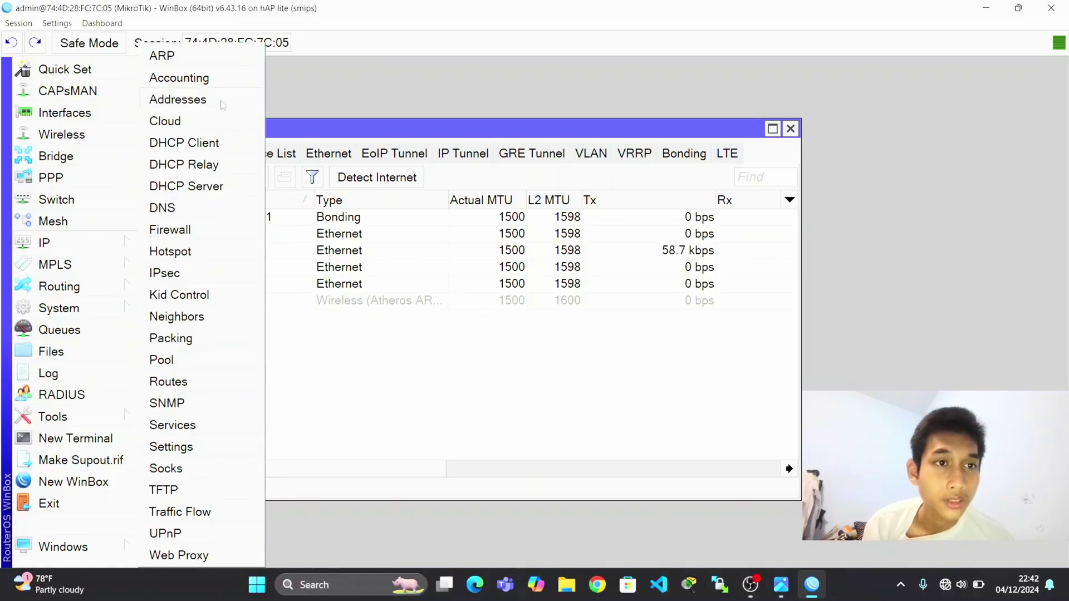
{"action": "left_click", "coordinate": [177, 99]}
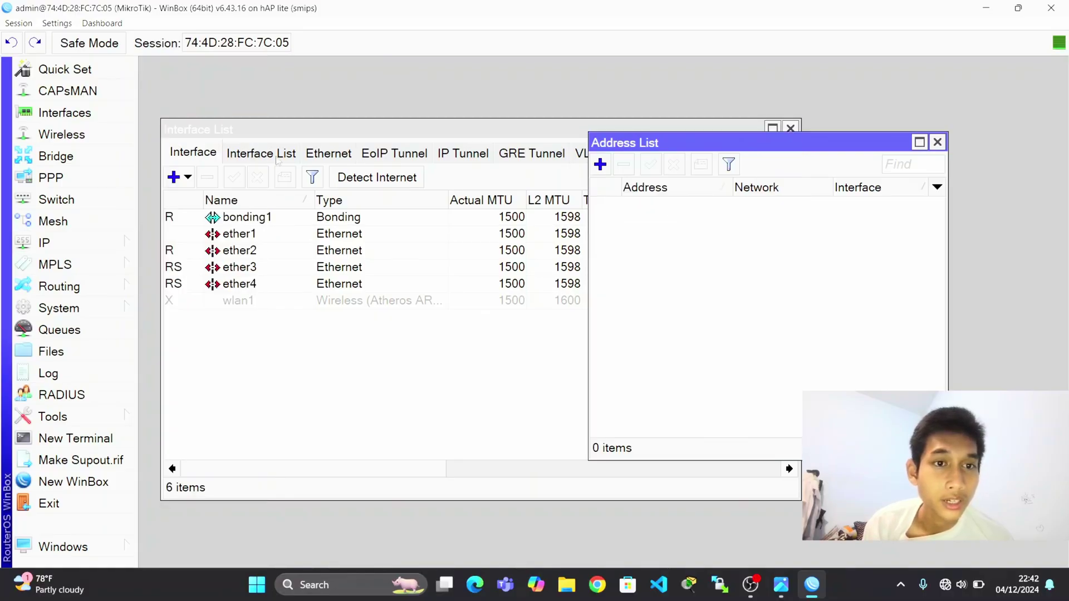
{"action": "left_click", "coordinate": [599, 165]}
{"action": "left_click", "coordinate": [694, 313]}
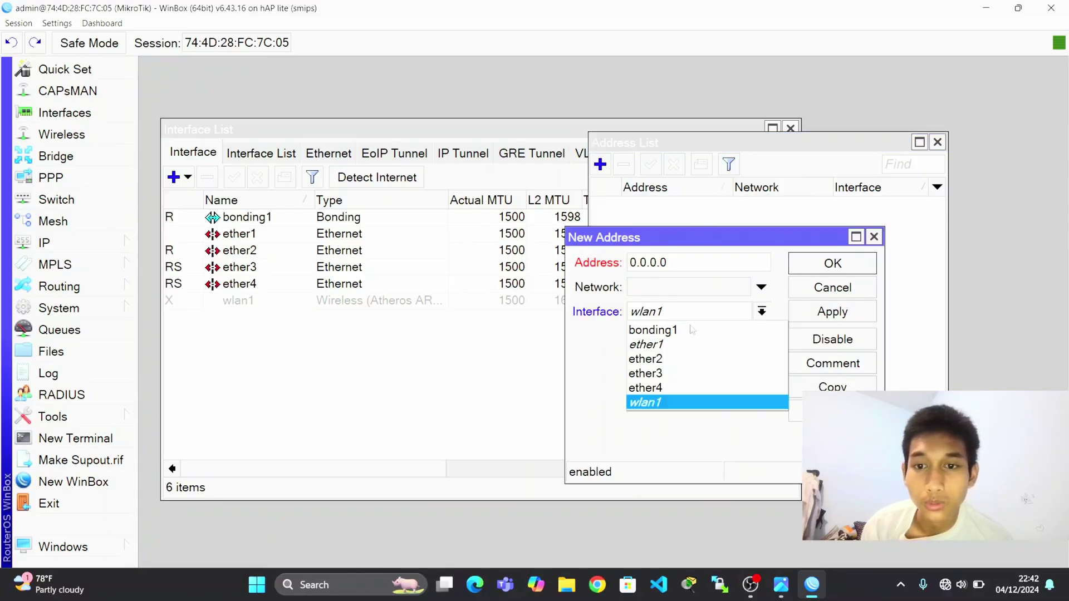
{"action": "left_click", "coordinate": [692, 330]}
{"action": "left_click", "coordinate": [873, 239]}
{"action": "left_click", "coordinate": [939, 143]}
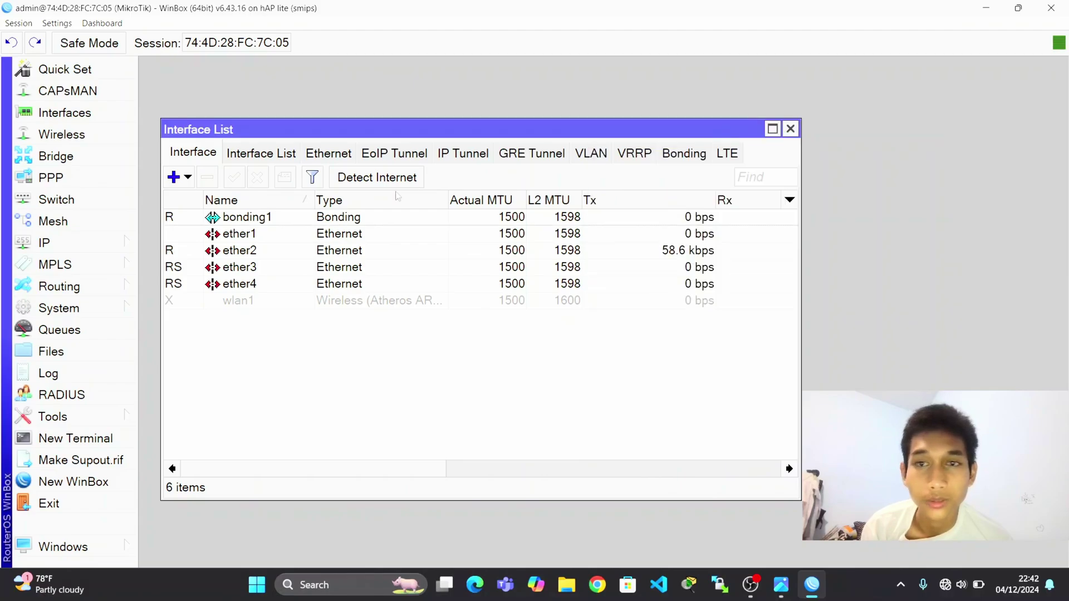
Add a DHCP client running on bonding1.
{"action": "left_click", "coordinate": [111, 245]}
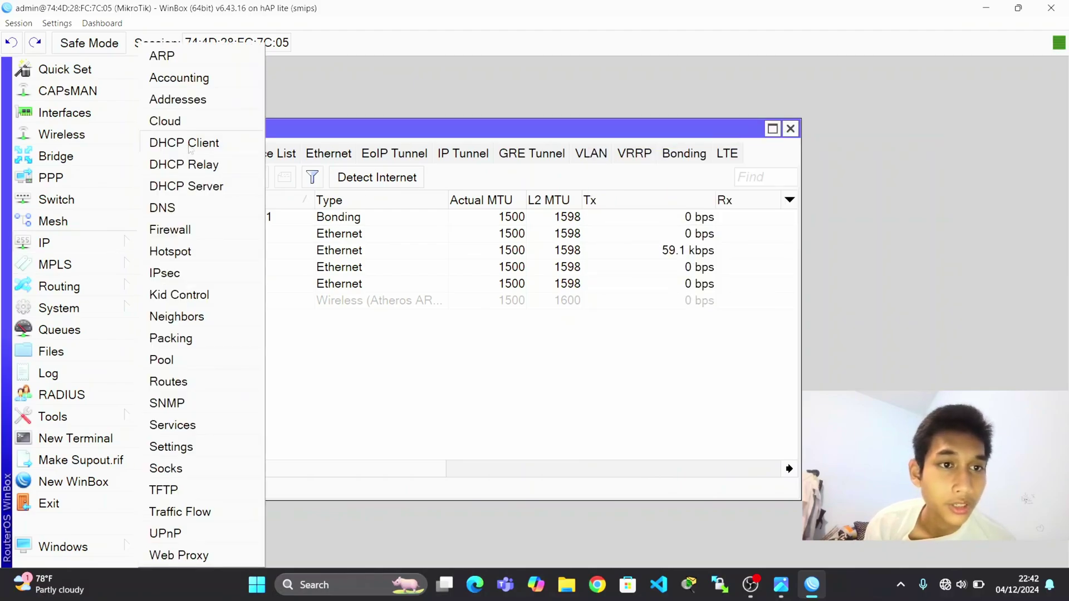
{"action": "left_click", "coordinate": [215, 143]}
{"action": "left_click", "coordinate": [169, 133]}
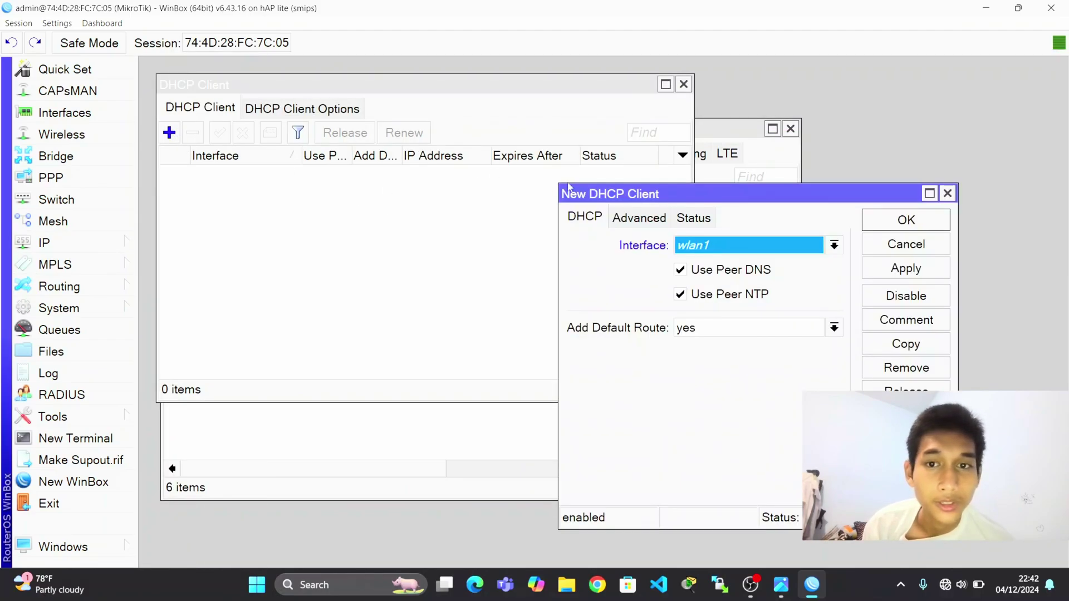
{"action": "left_click", "coordinate": [722, 248]}
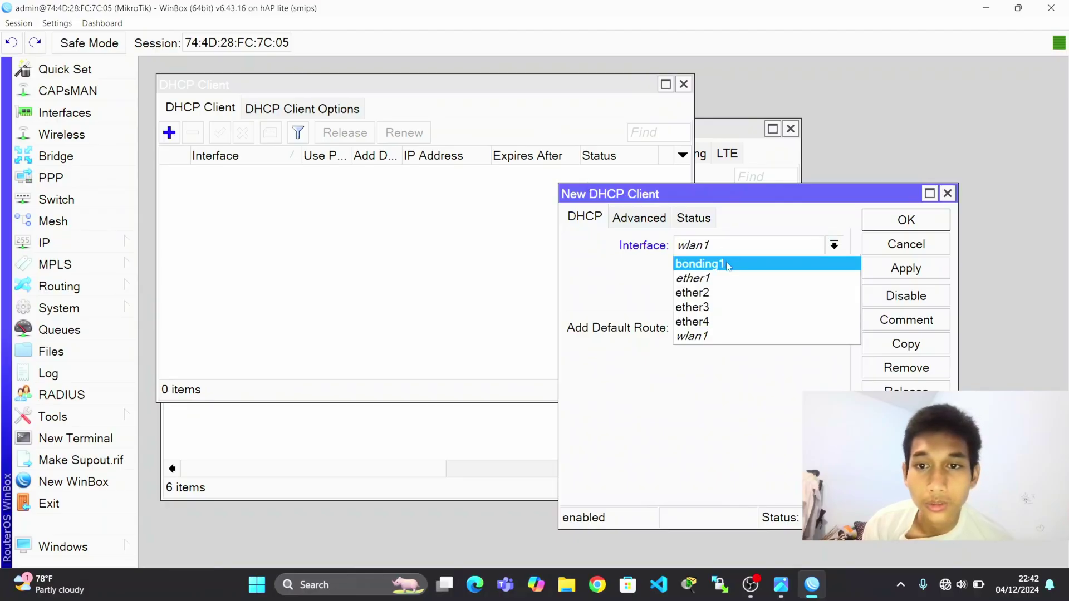
{"action": "left_click", "coordinate": [720, 263]}
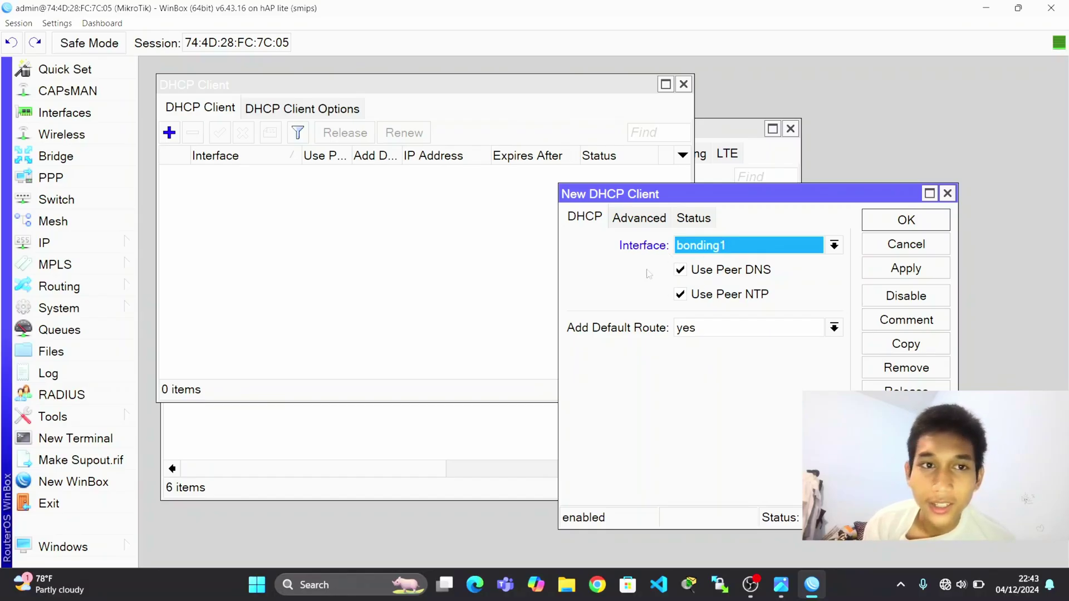
{"action": "left_click", "coordinate": [909, 273]}
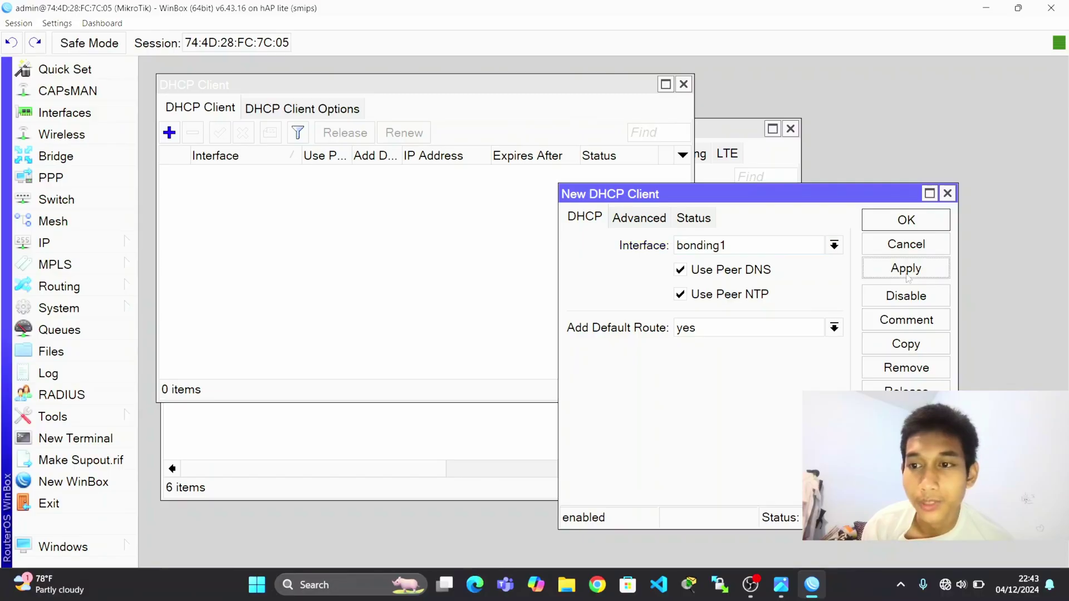
{"action": "left_click", "coordinate": [909, 219]}
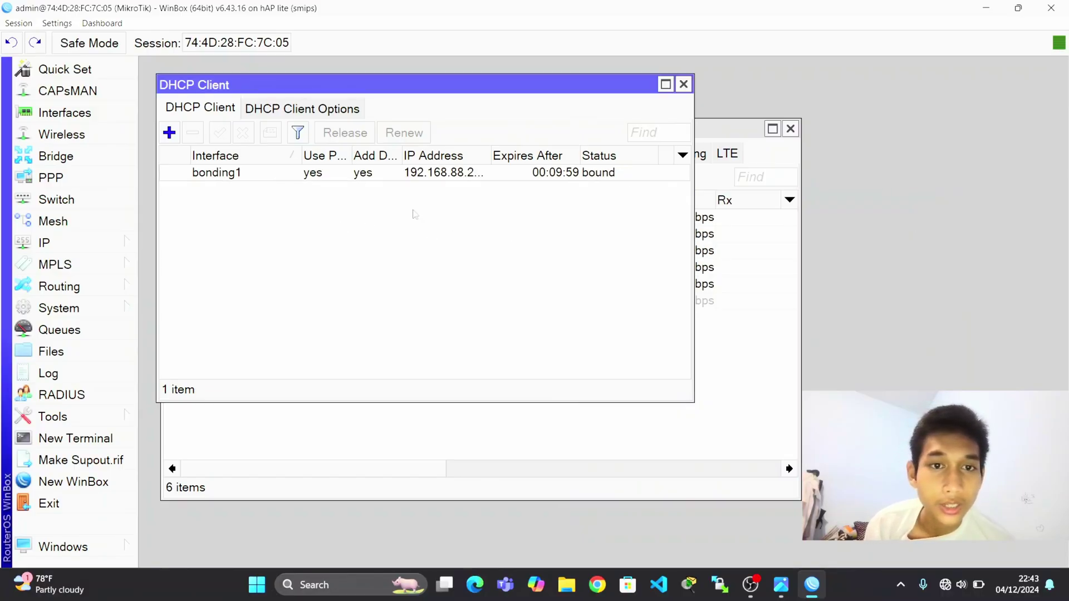
Enable Allow Remote Requests in the IP DNS settings.
{"action": "left_click", "coordinate": [91, 246]}
{"action": "left_click", "coordinate": [166, 206]}
{"action": "left_click", "coordinate": [518, 221]}
{"action": "left_click", "coordinate": [762, 186]}
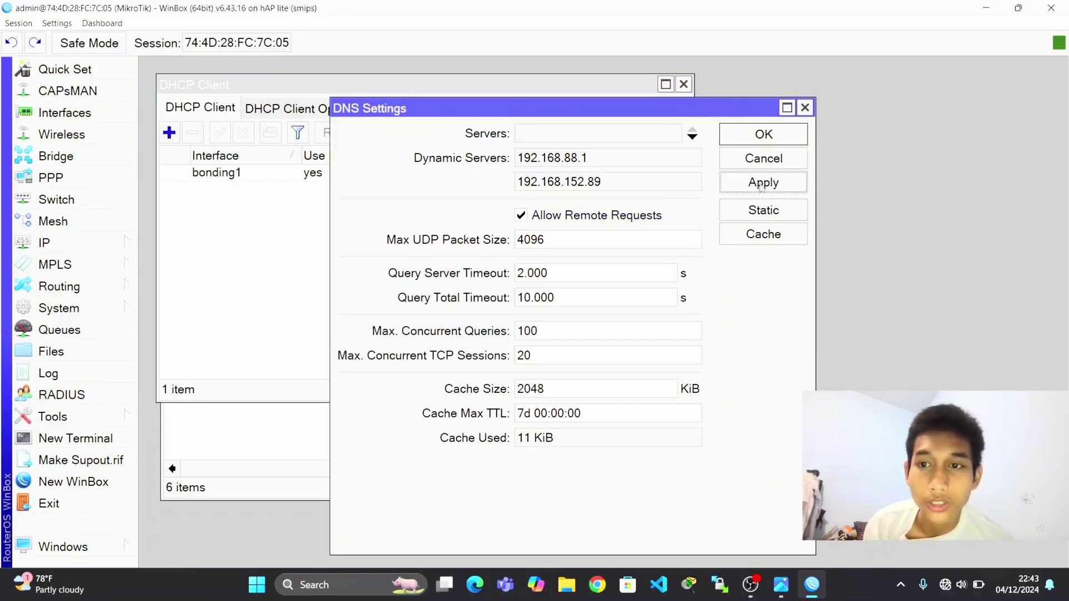
{"action": "left_click", "coordinate": [765, 134]}
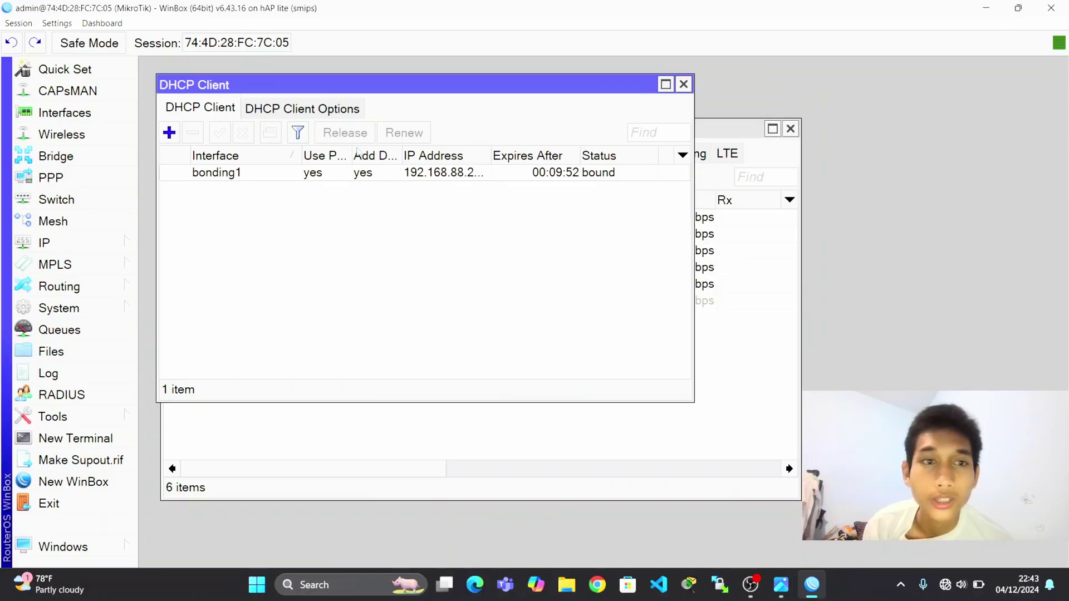
Add a srcnat NAT rule with out-interface bonding1 and action masquerade.
{"action": "left_click", "coordinate": [101, 245]}
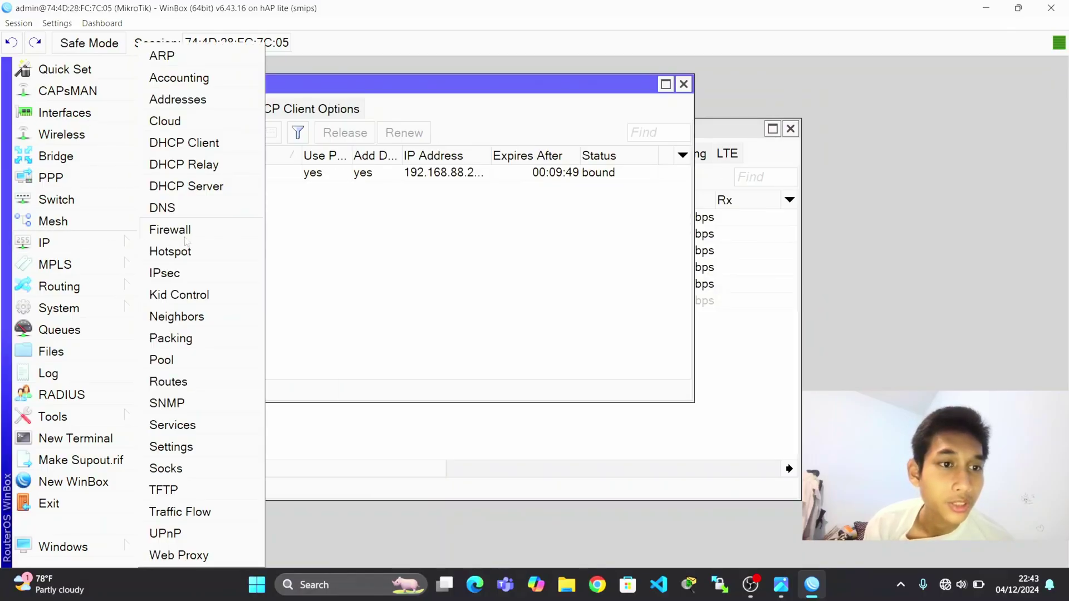
{"action": "left_click", "coordinate": [186, 241]}
{"action": "left_click", "coordinate": [296, 173]}
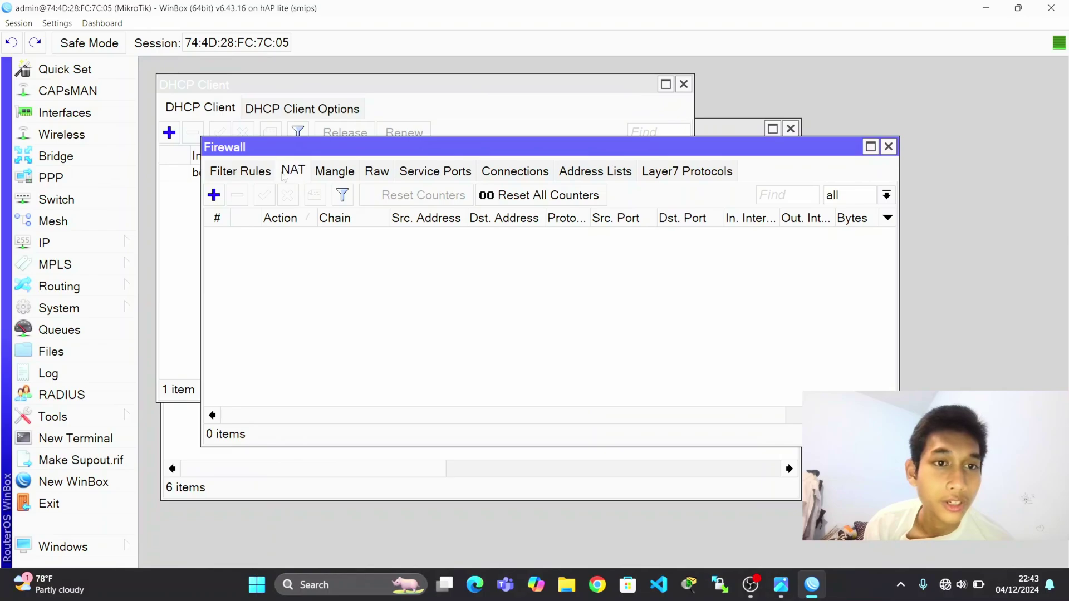
{"action": "left_click", "coordinate": [214, 195]}
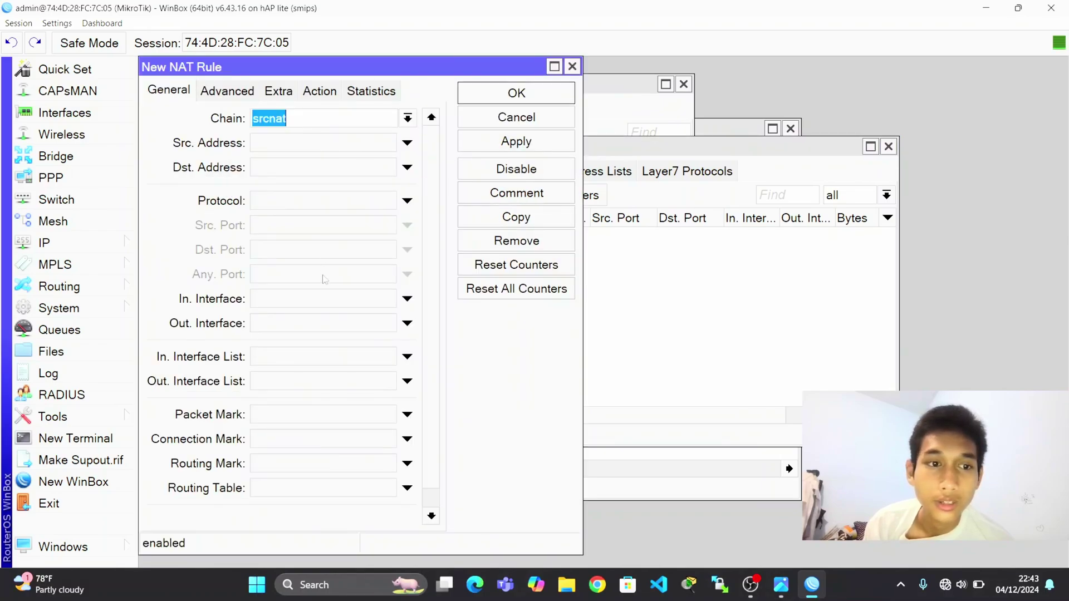
{"action": "left_click", "coordinate": [322, 316]}
{"action": "left_click", "coordinate": [323, 320]}
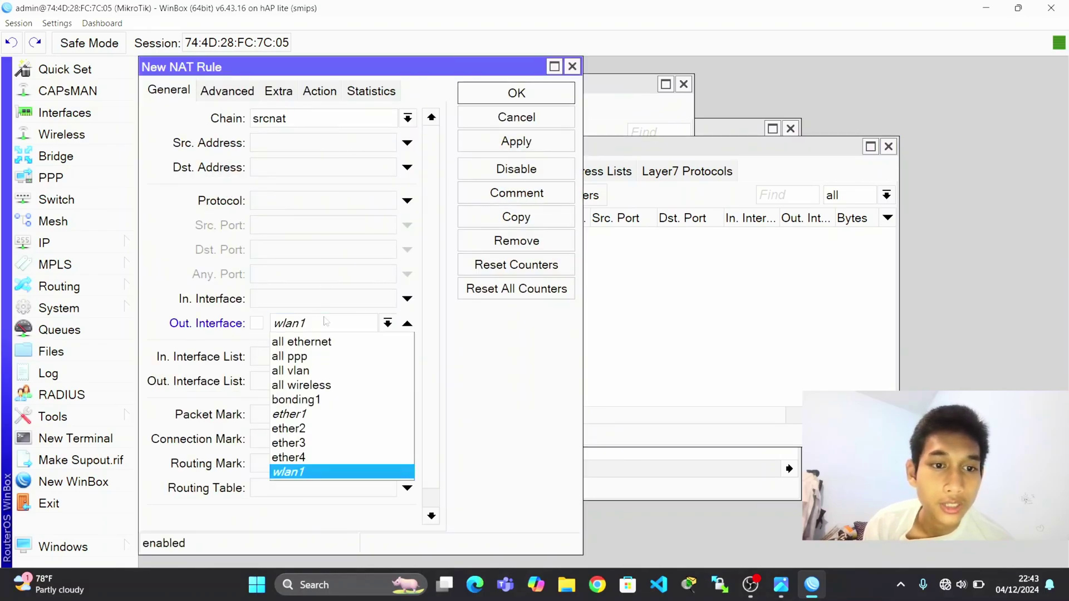
{"action": "left_click", "coordinate": [318, 400]}
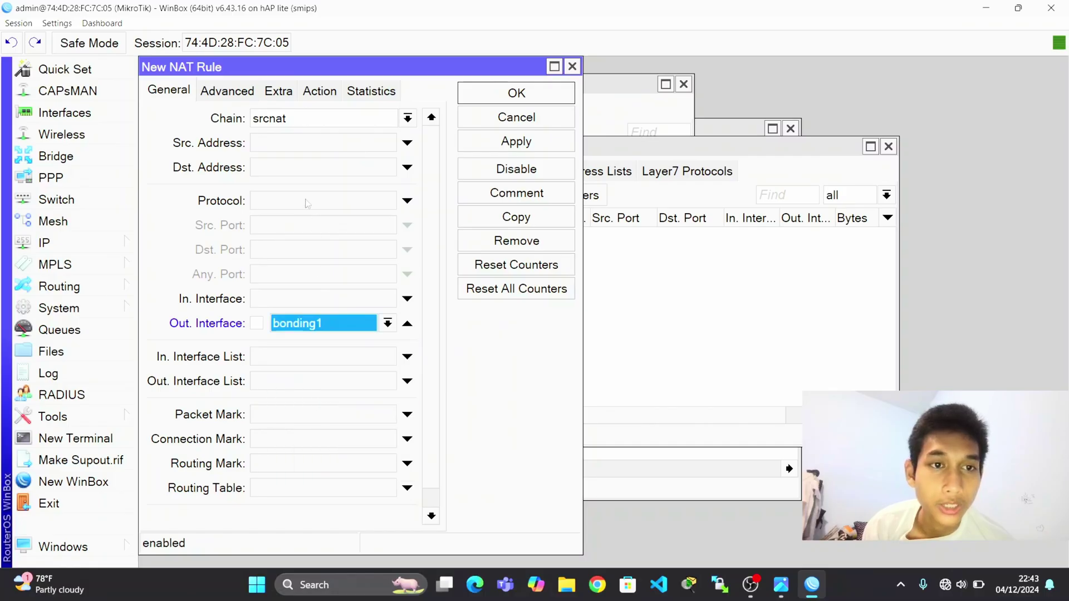
{"action": "left_click", "coordinate": [321, 93]}
{"action": "left_click", "coordinate": [312, 118]}
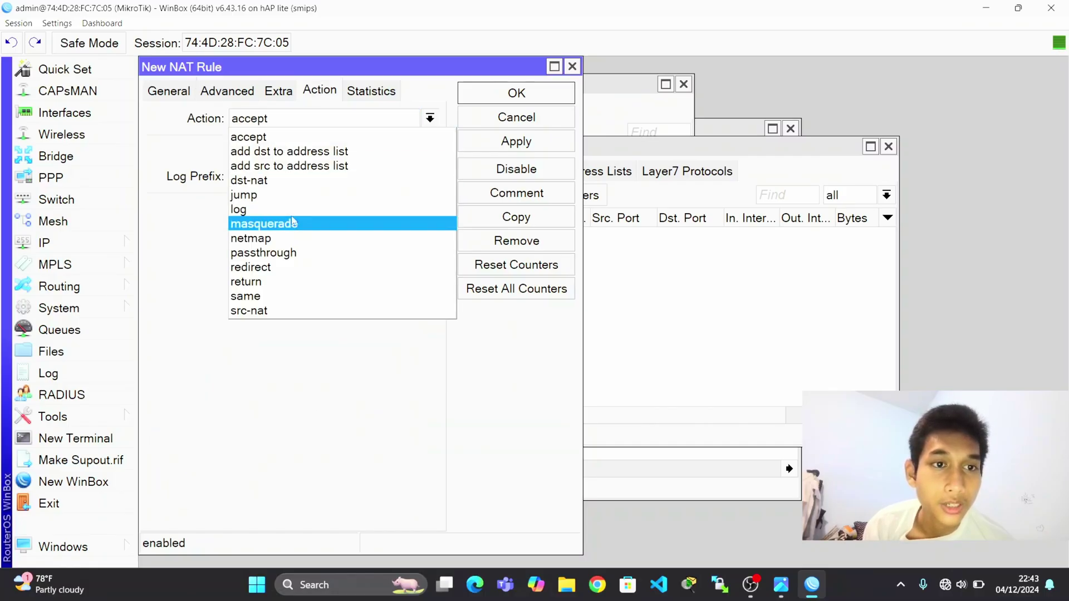
{"action": "left_click", "coordinate": [294, 225]}
{"action": "left_click", "coordinate": [521, 144]}
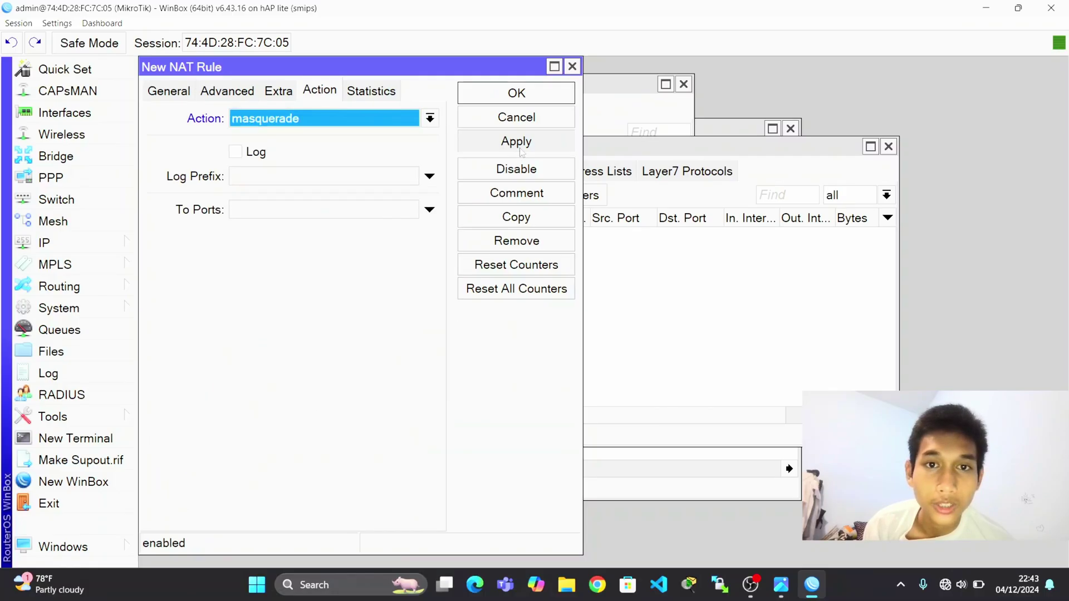
{"action": "left_click", "coordinate": [539, 101]}
Open wlan1's wireless settings and check its mode, leaving it unchanged.
{"action": "left_click", "coordinate": [84, 243]}
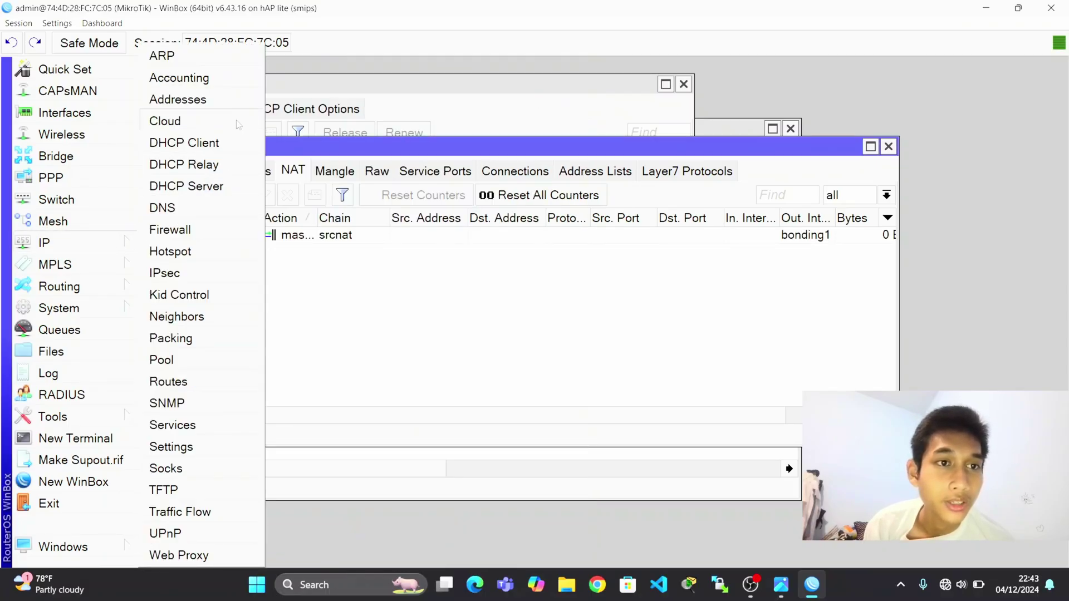
{"action": "left_click", "coordinate": [316, 281]}
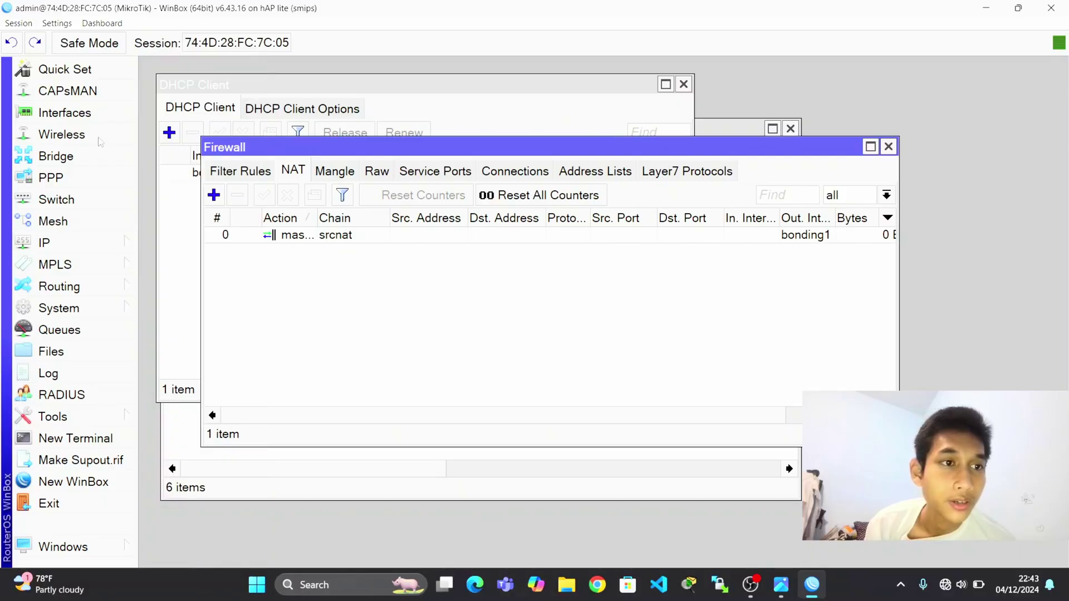
{"action": "left_click", "coordinate": [105, 158]}
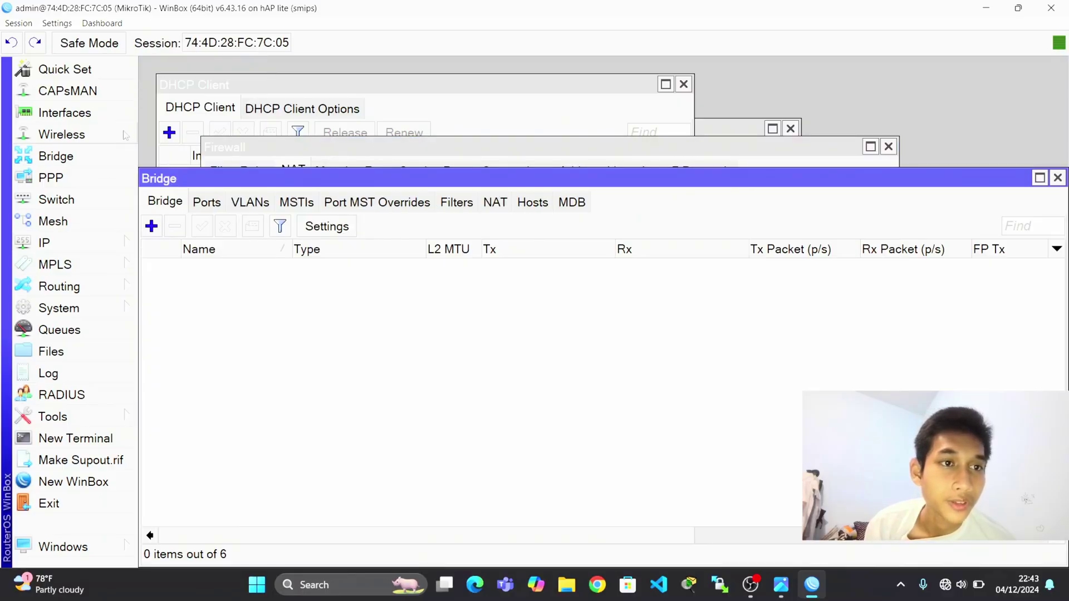
{"action": "left_click", "coordinate": [124, 134]}
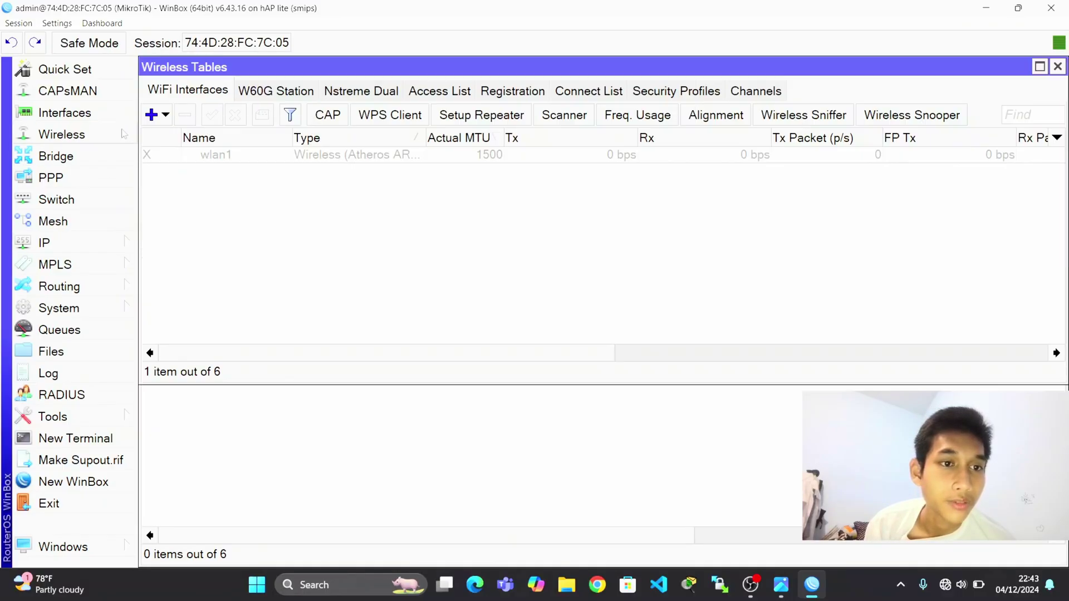
{"action": "left_click", "coordinate": [210, 158]}
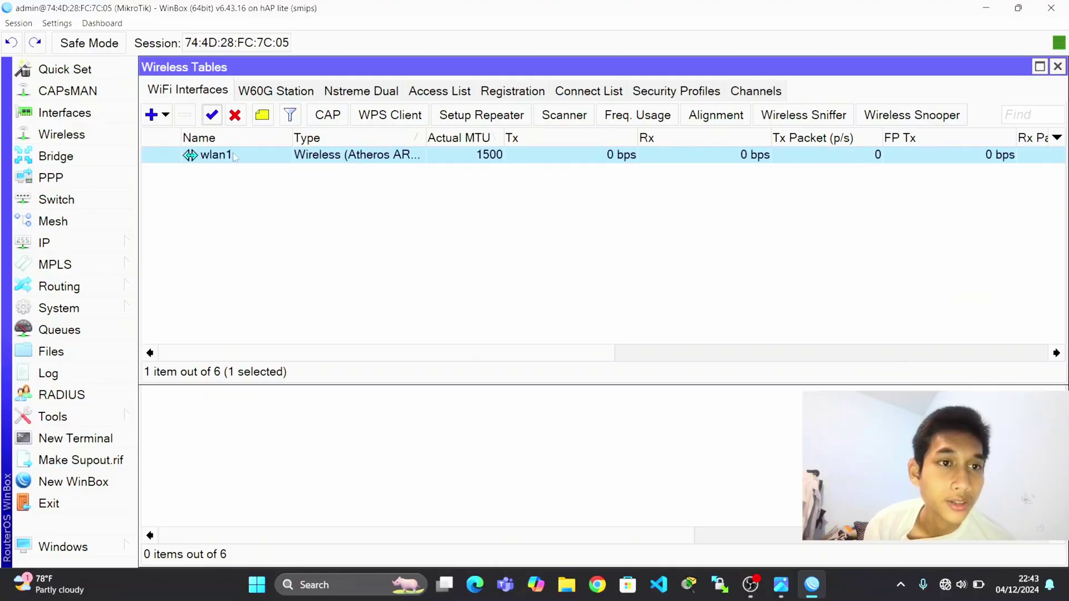
{"action": "double_click", "coordinate": [235, 158]}
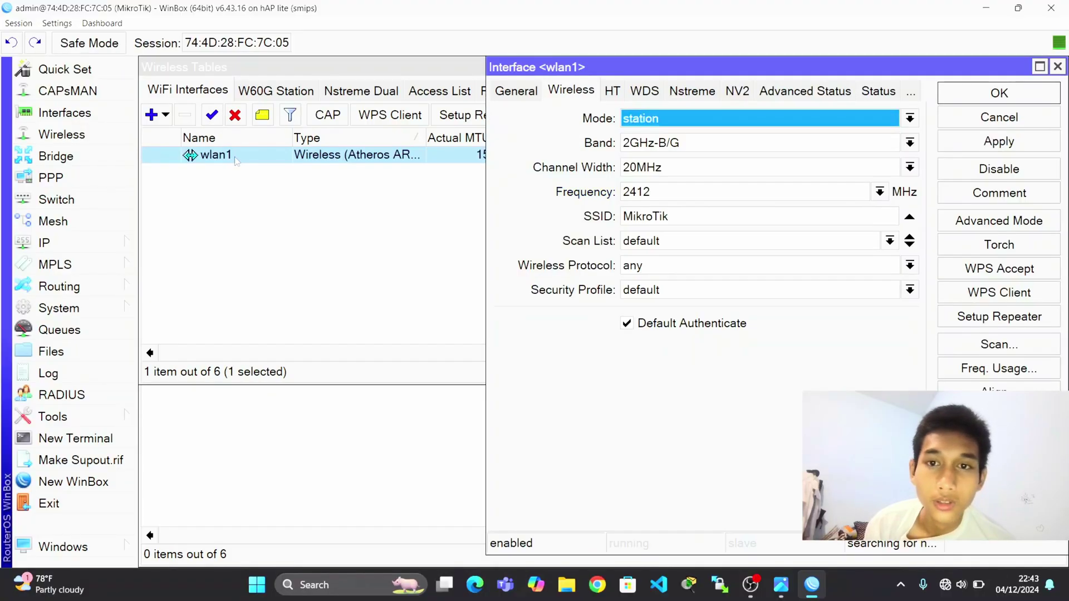
{"action": "left_click", "coordinate": [657, 122]}
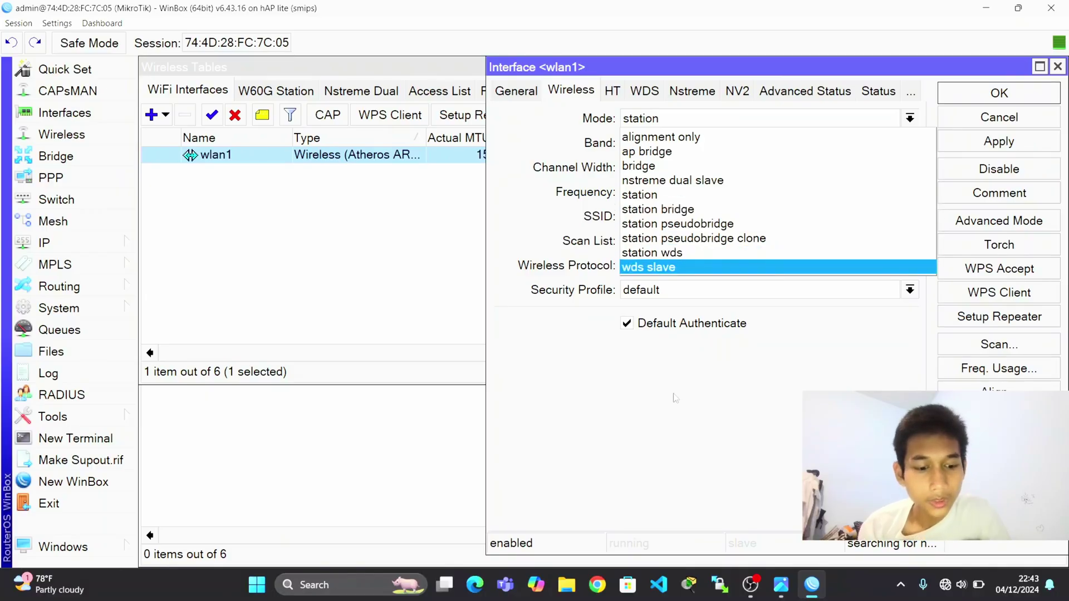
{"action": "left_click", "coordinate": [751, 585]}
{"action": "key", "text": "alt+Tab"}
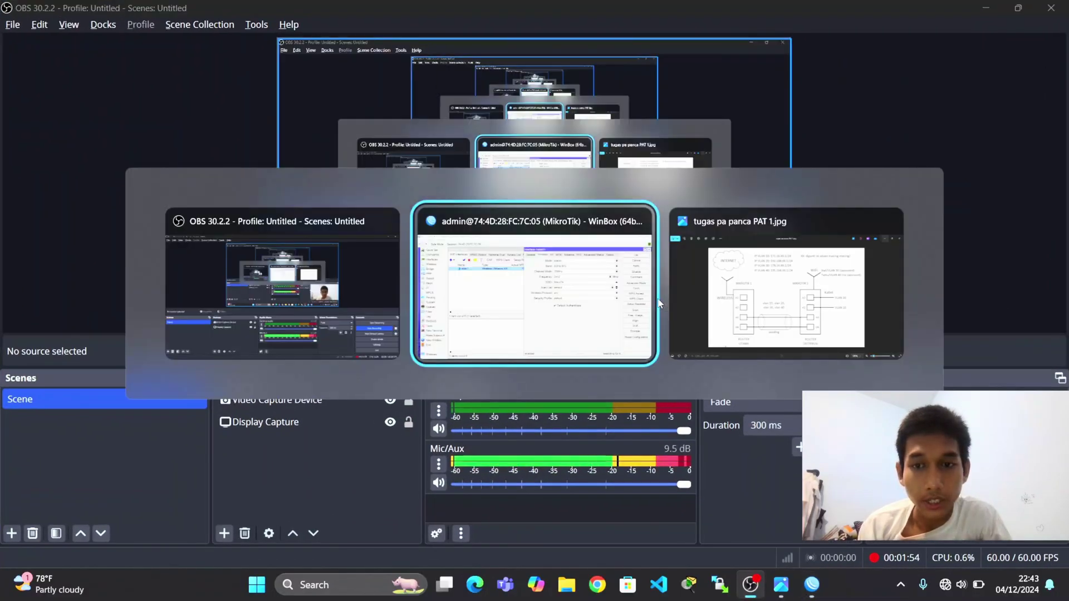
{"action": "key", "text": "alt+Tab"}
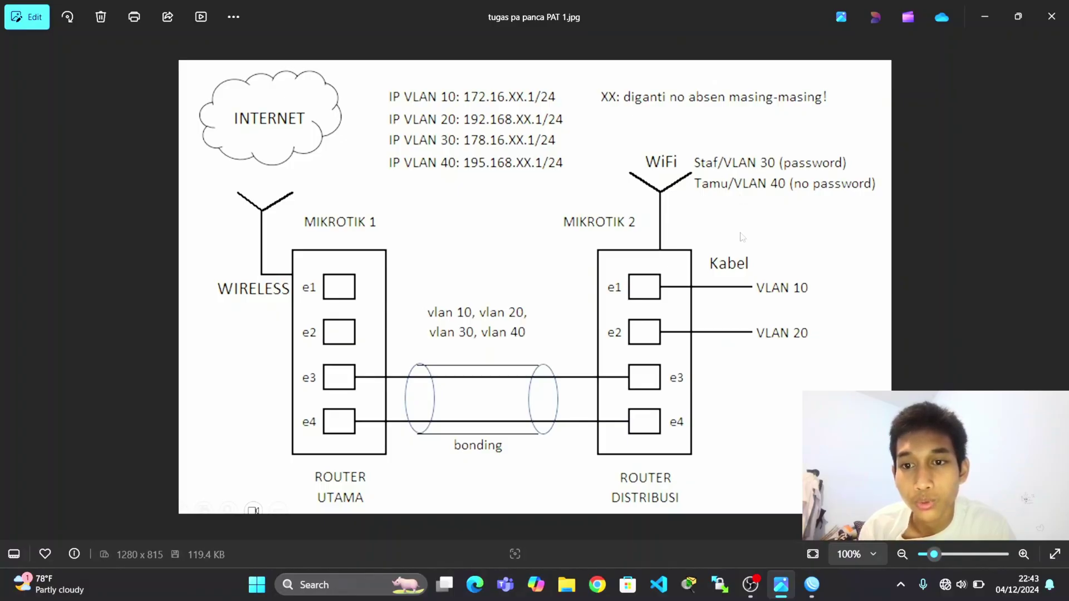
{"action": "key", "text": "alt+Tab"}
{"action": "key", "text": "alt+Tab"}
{"action": "key", "text": "alt+Tab"}
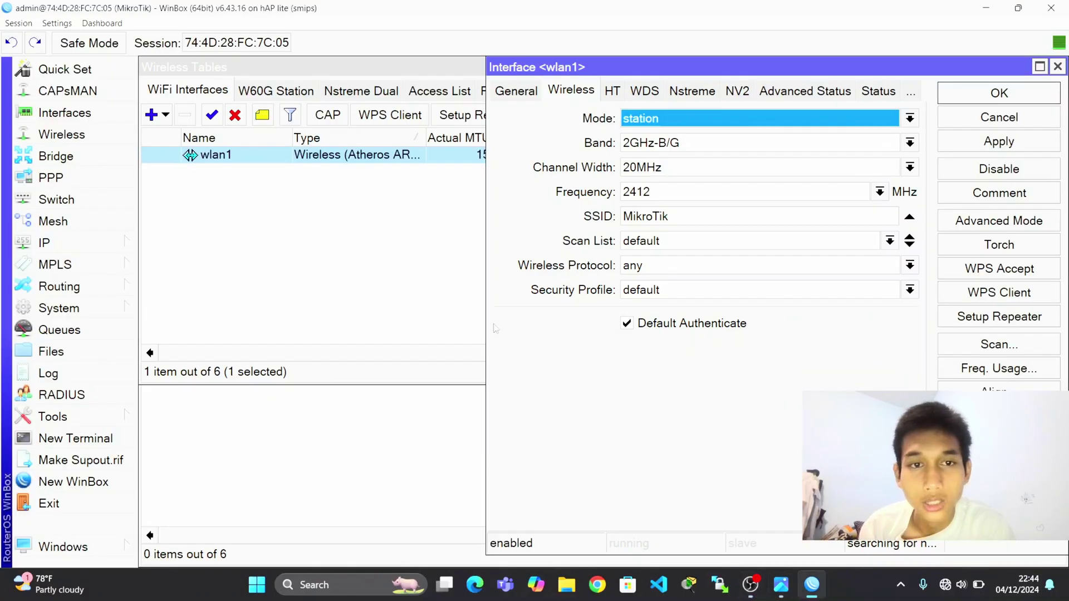
Set wlan1 to ap bridge mode and replace SSID MikroTik with Staff.
{"action": "left_click", "coordinate": [676, 119]}
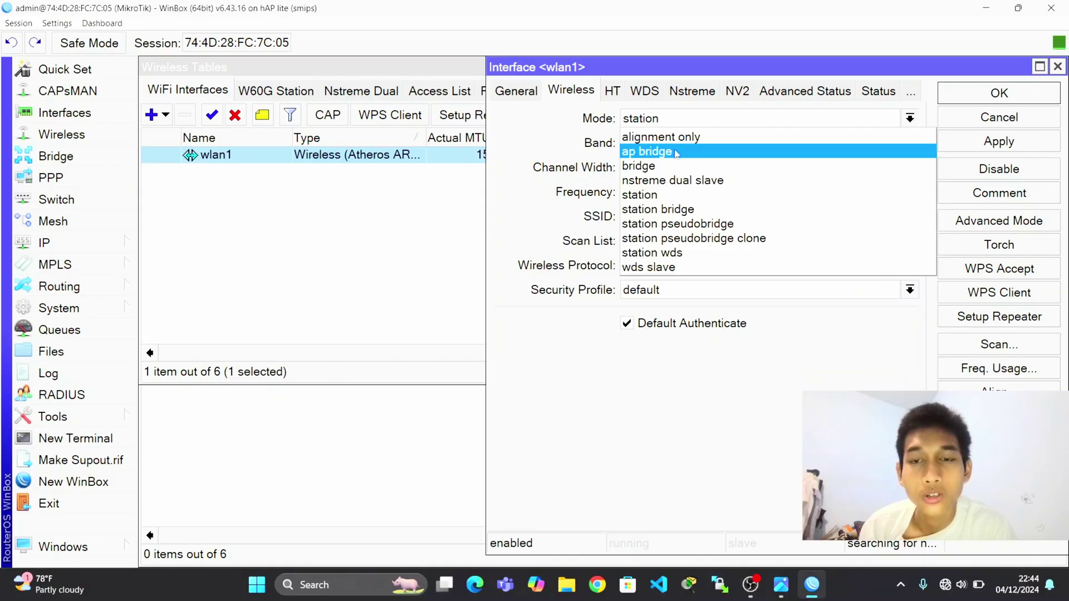
{"action": "left_click", "coordinate": [676, 151]}
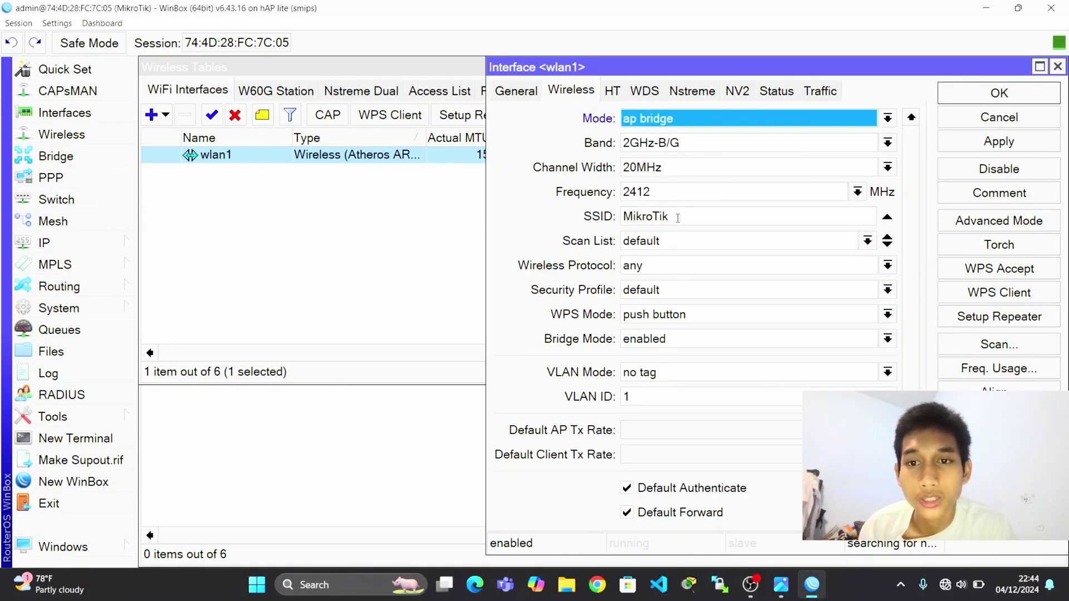
{"action": "left_click_drag", "start_coordinate": [685, 218], "coordinate": [618, 226]}
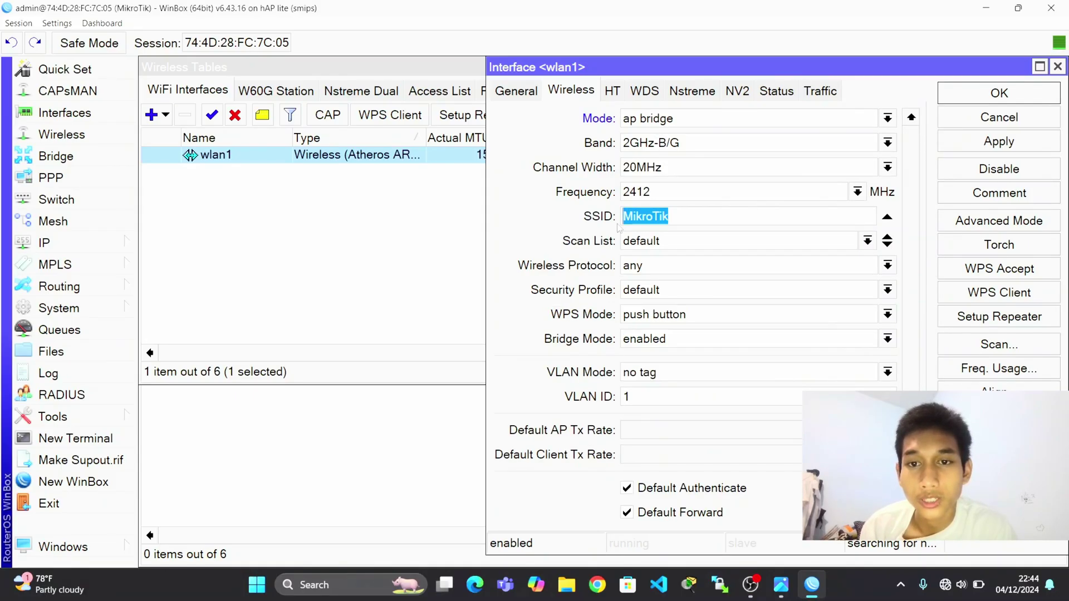
{"action": "key", "text": "BackSpace"}
{"action": "type", "text": "Staff"}
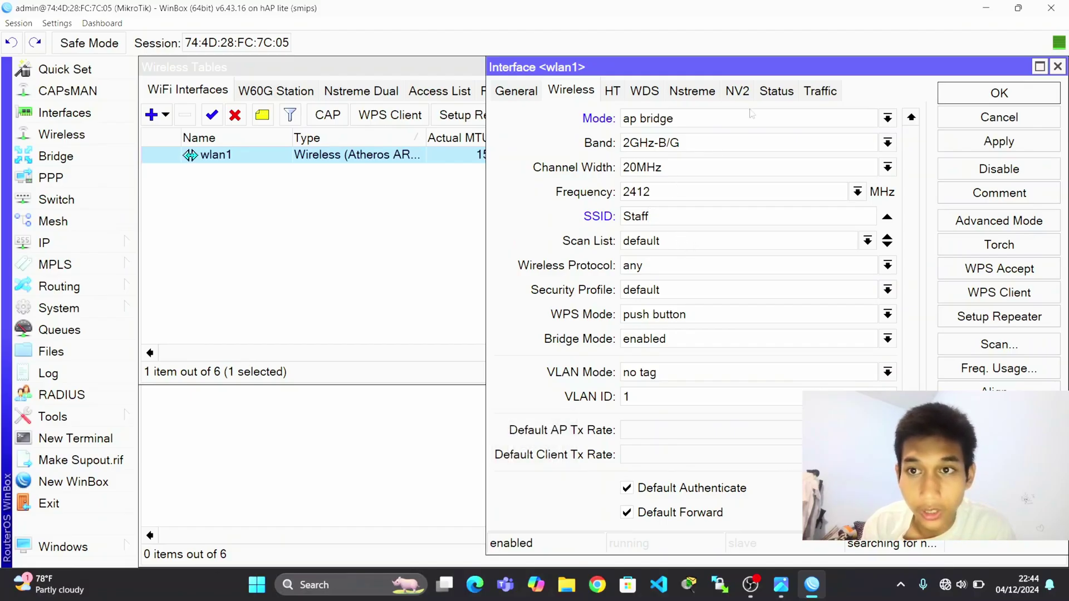
Rename the interface to wlan1-Staff and apply the change.
{"action": "left_click", "coordinate": [517, 92]}
{"action": "left_click", "coordinate": [654, 124]}
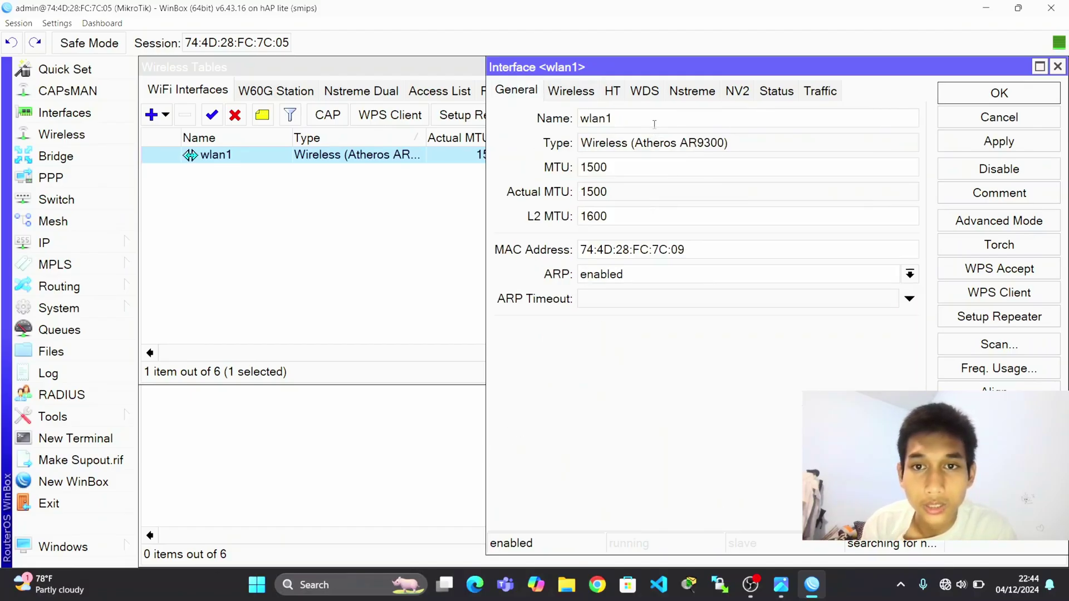
{"action": "type", "text": "-"}
{"action": "key", "text": "Caps_Lock"}
{"action": "type", "text": "Staff"}
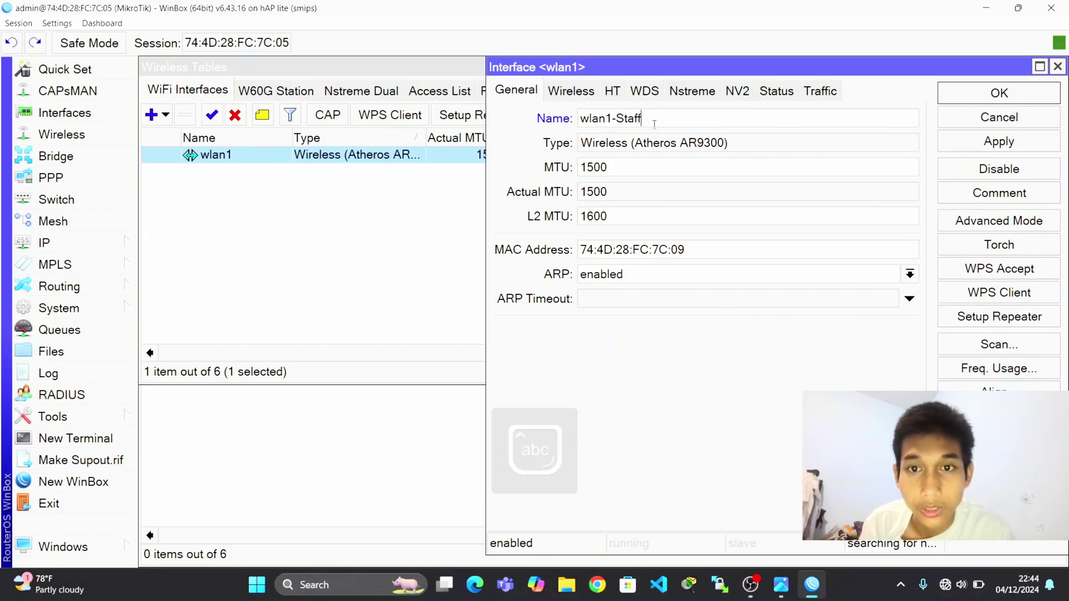
{"action": "left_click", "coordinate": [988, 142]}
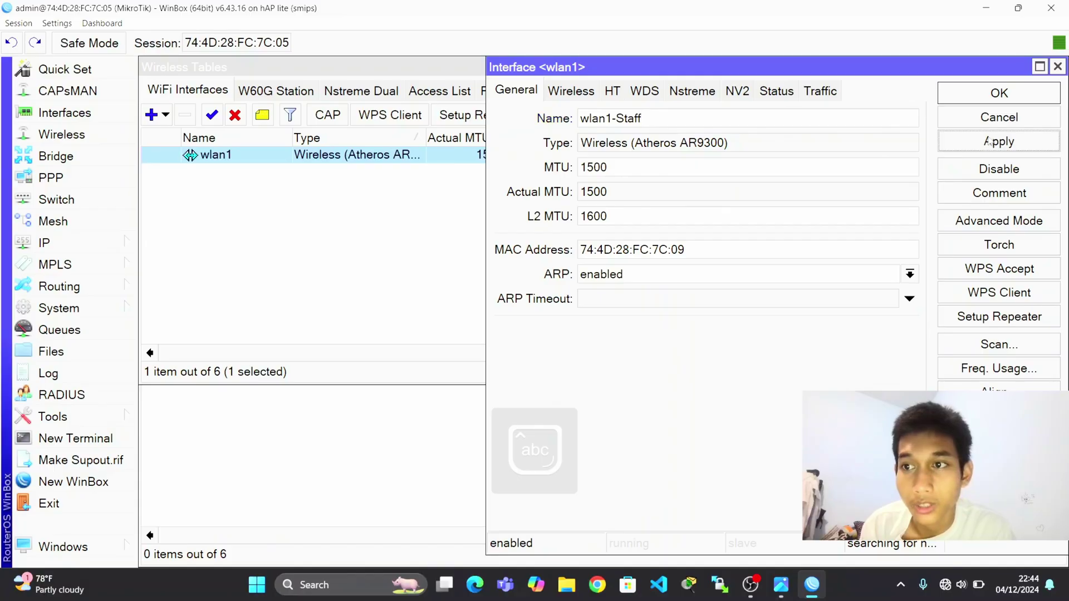
{"action": "left_click", "coordinate": [967, 90]}
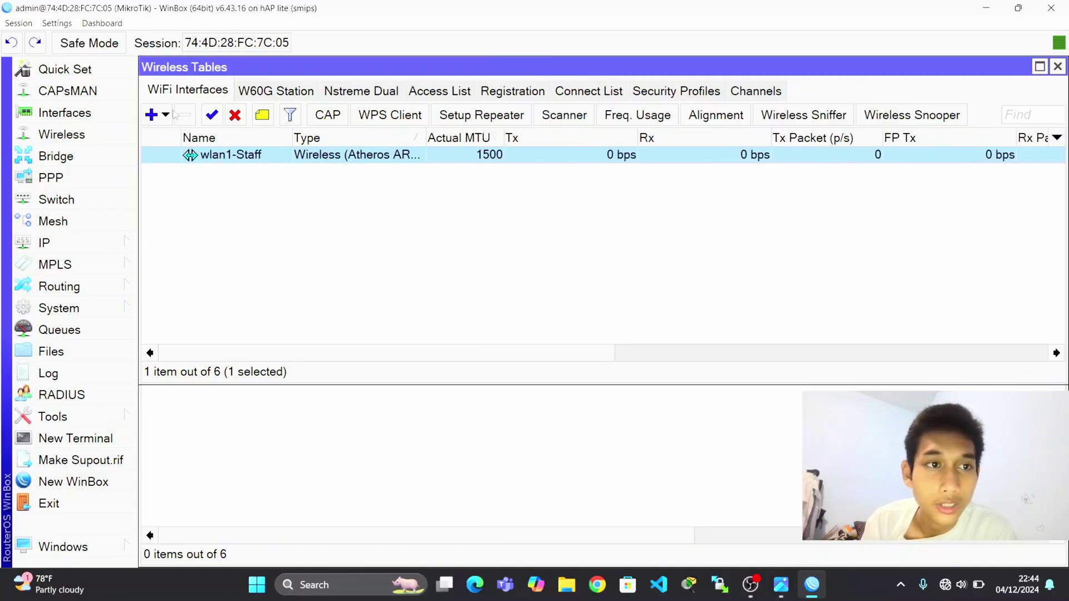
Create a virtual access point on wlan1-Staff named wlan2-Tamu.
{"action": "left_click", "coordinate": [167, 115]}
{"action": "left_click", "coordinate": [178, 140]}
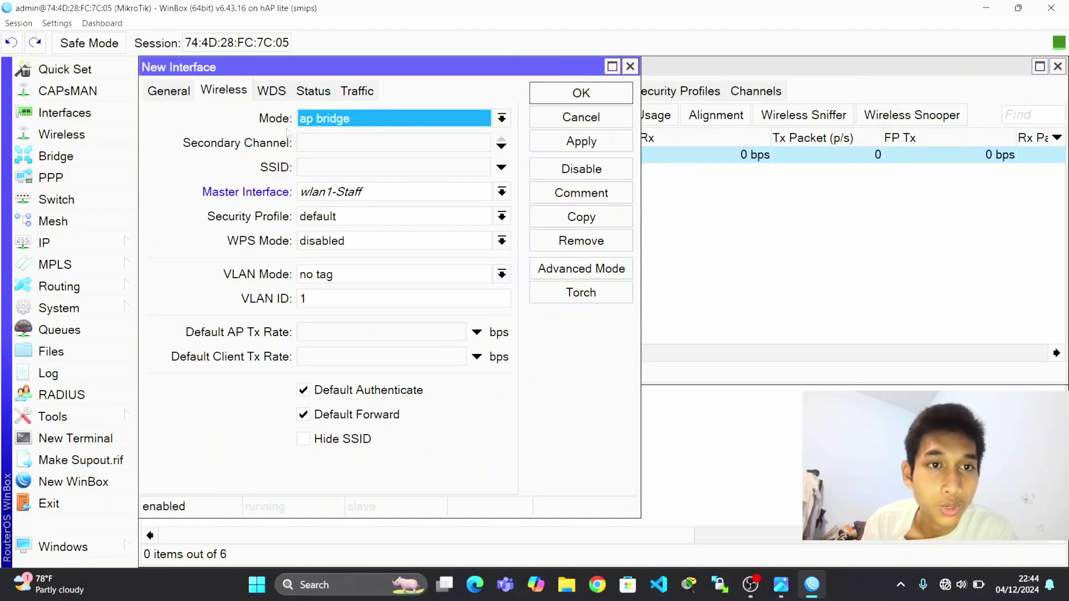
{"action": "left_click", "coordinate": [179, 91]}
{"action": "left_click", "coordinate": [312, 122]}
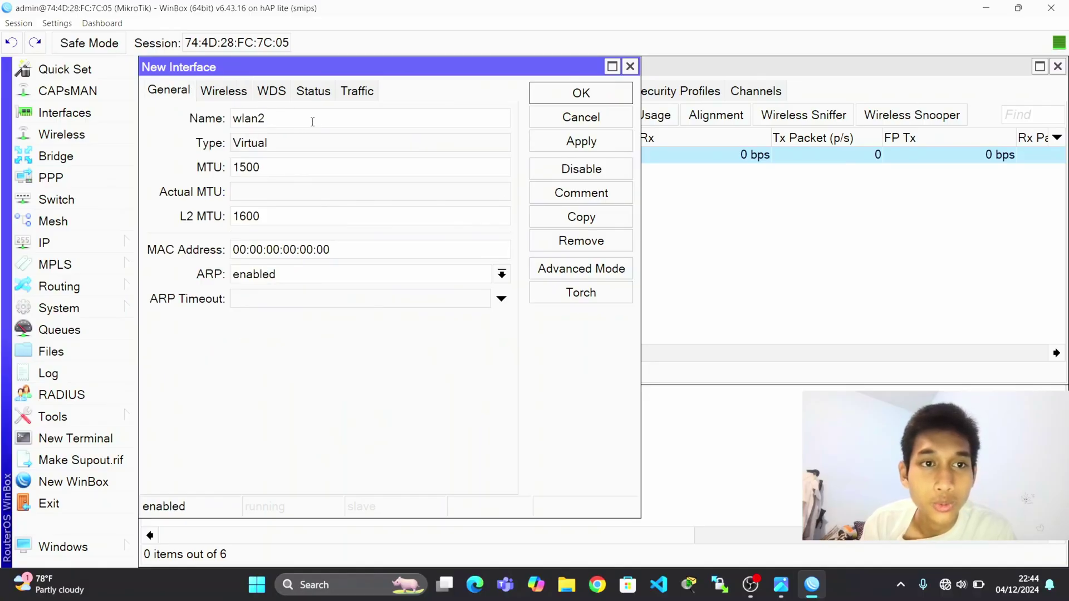
{"action": "type", "text": "-Tamu"}
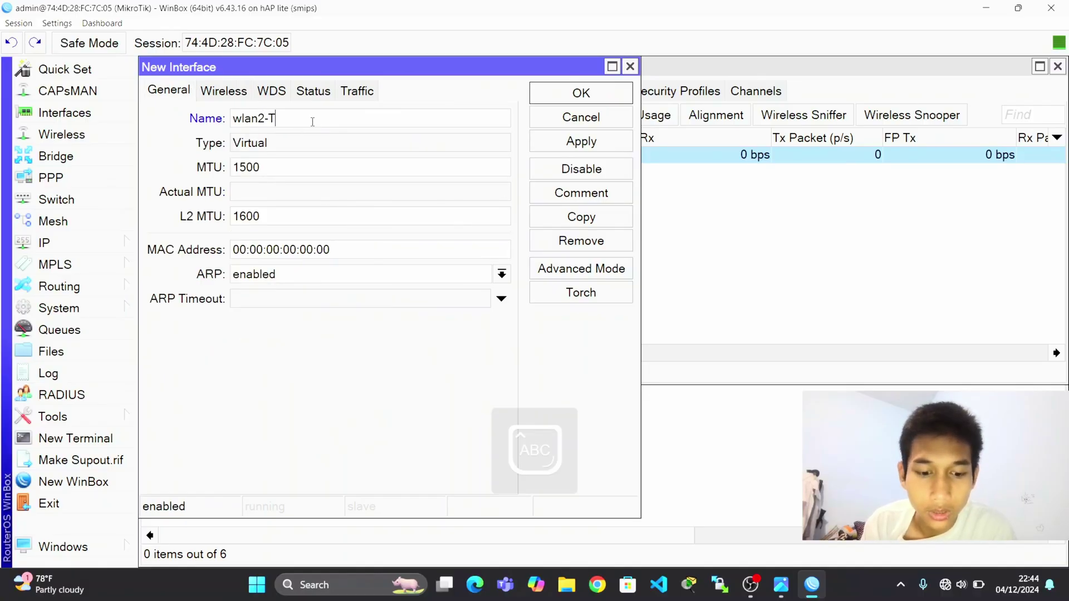
Set the new interface's SSID to Tamu and save it.
{"action": "left_click", "coordinate": [224, 91]}
{"action": "key", "text": "alt+Tab"}
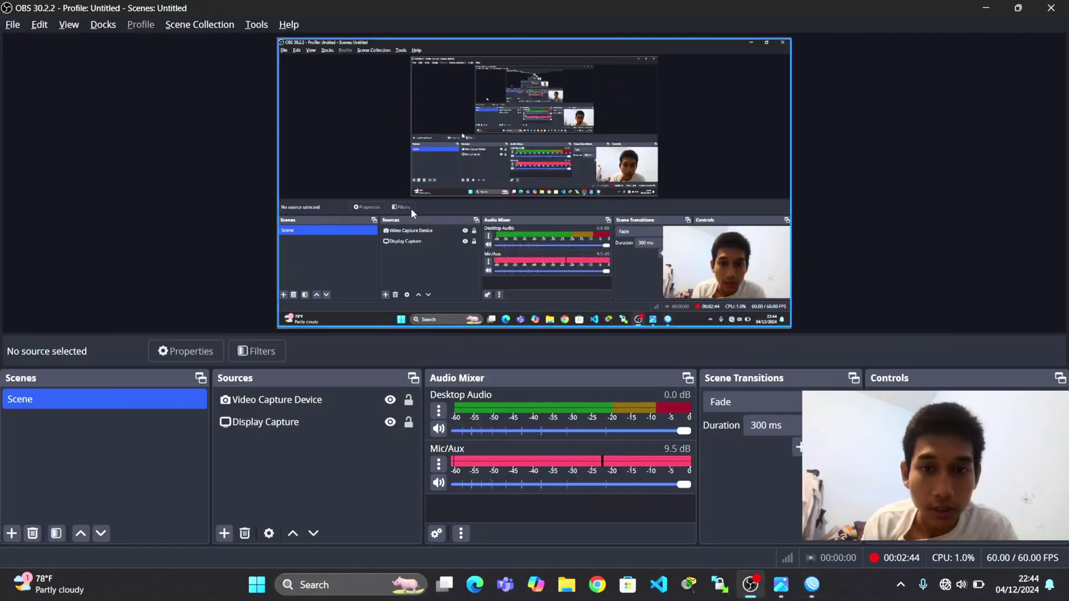
{"action": "key", "text": "alt+Tab"}
{"action": "key", "text": "alt+Tab"}
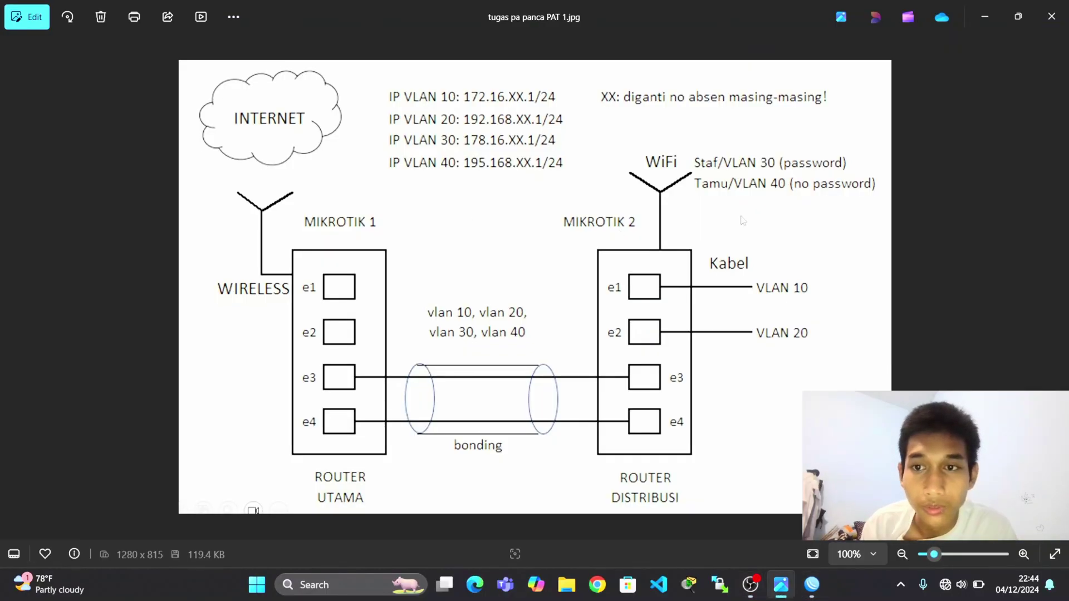
{"action": "key", "text": "alt+Tab"}
{"action": "key", "text": "alt+Tab"}
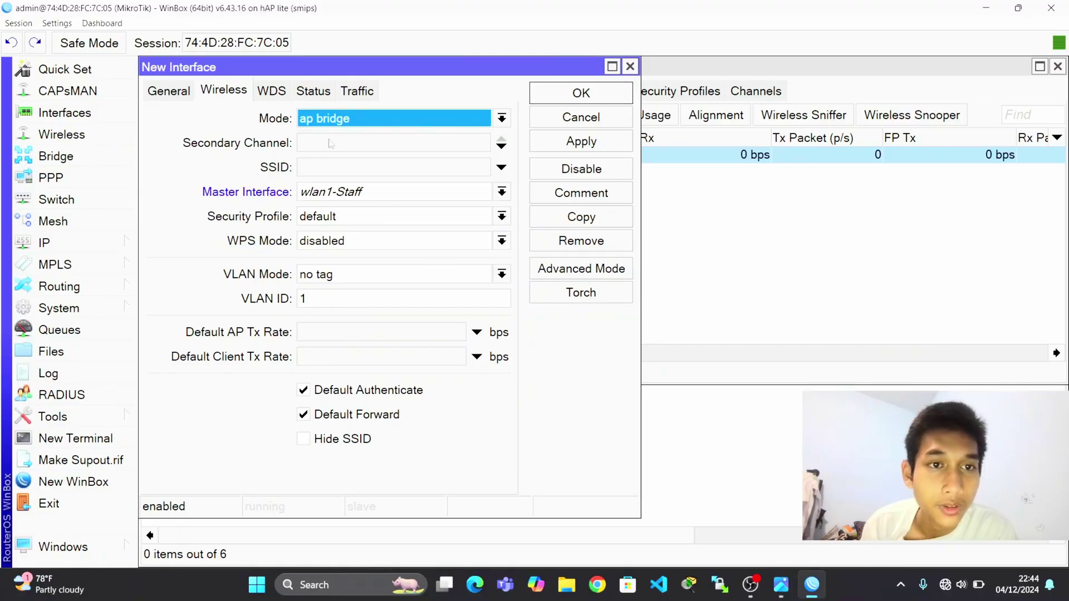
{"action": "left_click", "coordinate": [370, 168]}
{"action": "type", "text": "Tamu"}
{"action": "left_click", "coordinate": [596, 146]}
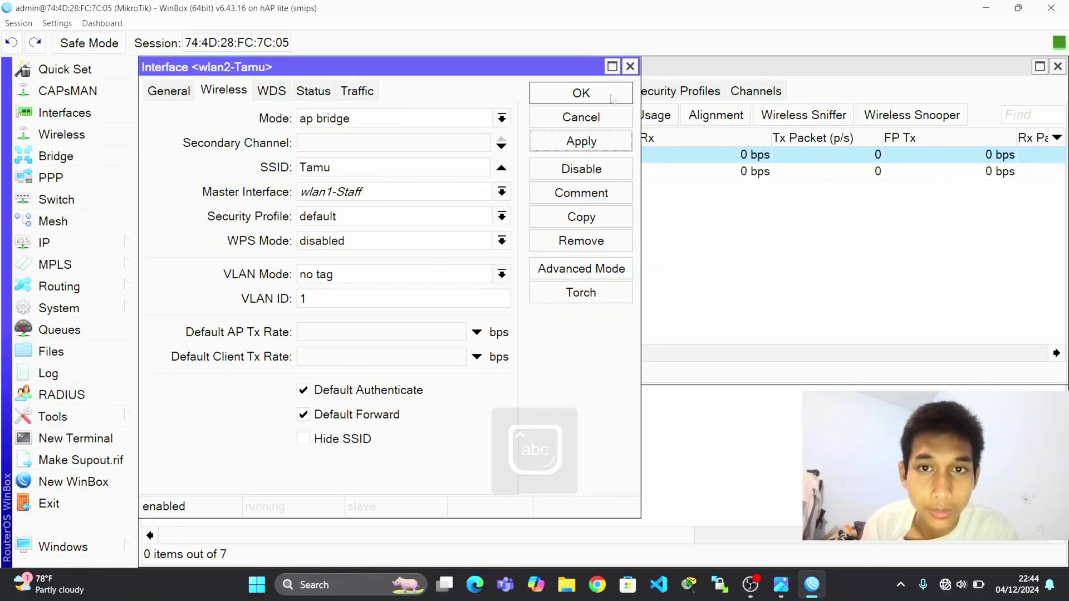
{"action": "left_click", "coordinate": [613, 99]}
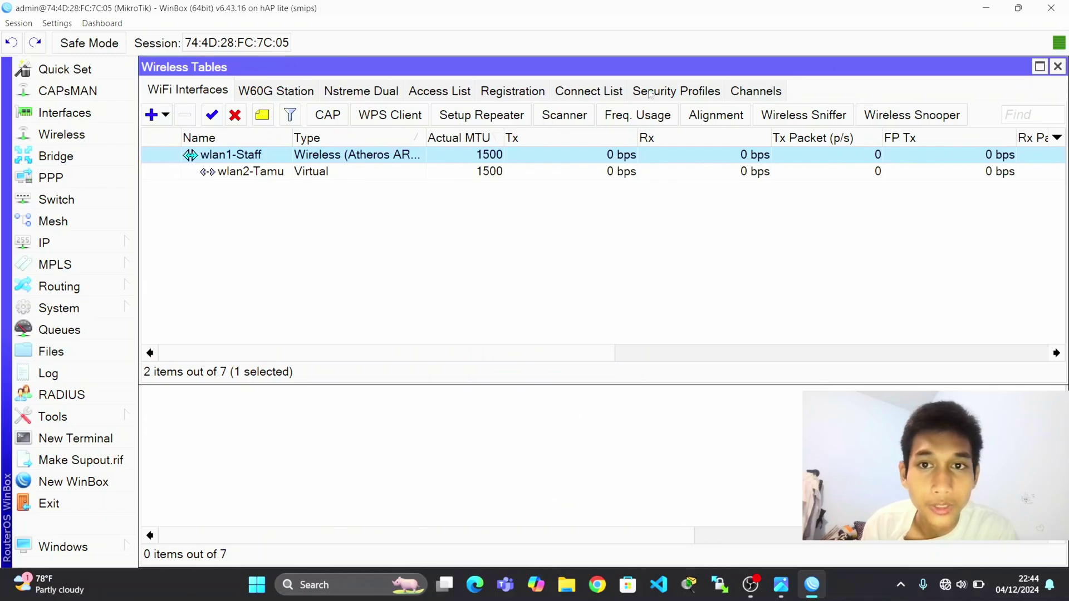
Create security profile 'pw staff' using dynamic keys, WPA2 PSK and a pre-shared key.
{"action": "left_click", "coordinate": [650, 92]}
{"action": "left_click", "coordinate": [151, 114]}
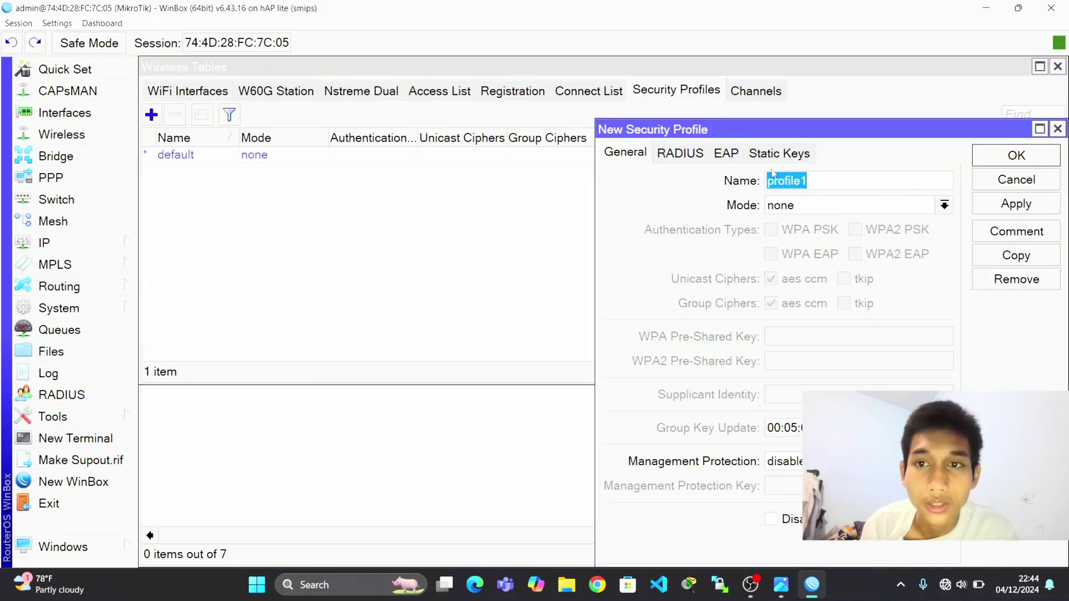
{"action": "key", "text": "BackSpace"}
{"action": "key", "text": "Caps_Lock"}
{"action": "type", "text": "p"}
{"action": "key", "text": "BackSpace"}
{"action": "type", "text": "pw"}
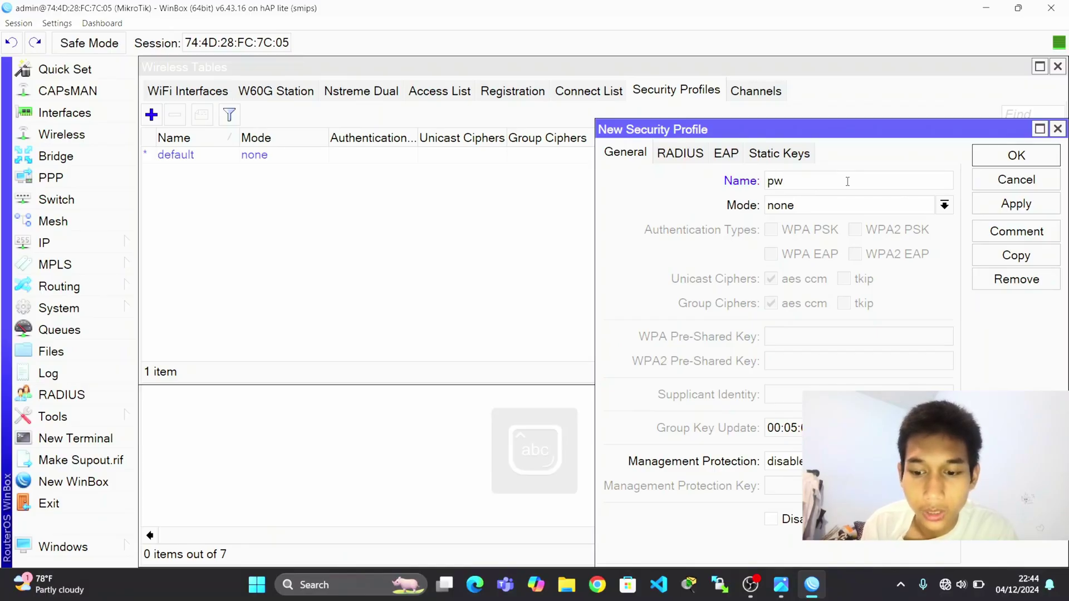
{"action": "type", "text": " staff"}
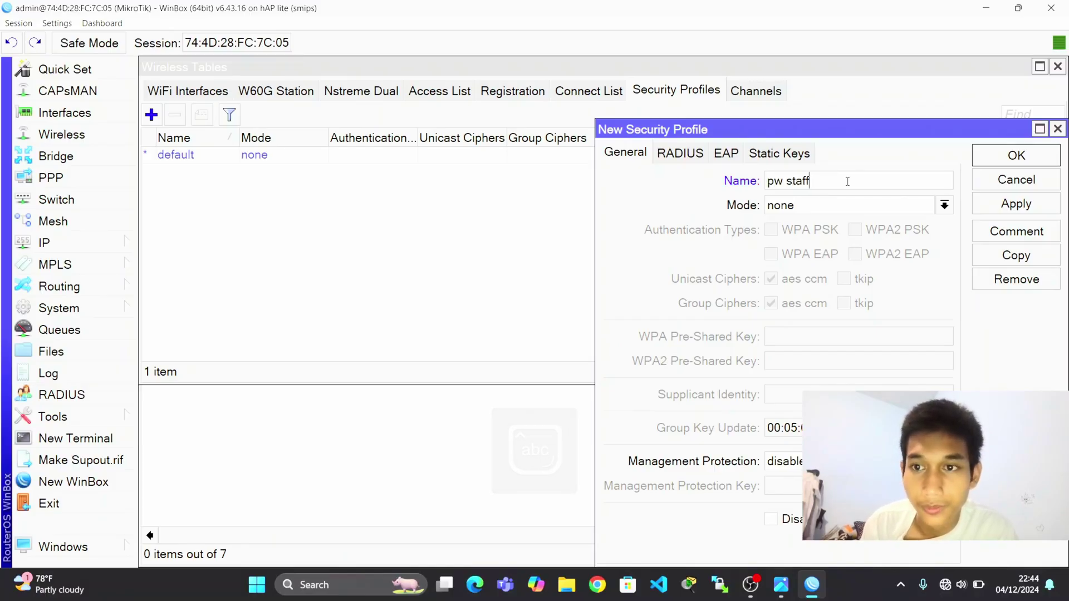
{"action": "left_click", "coordinate": [866, 205]}
{"action": "left_click", "coordinate": [866, 224]}
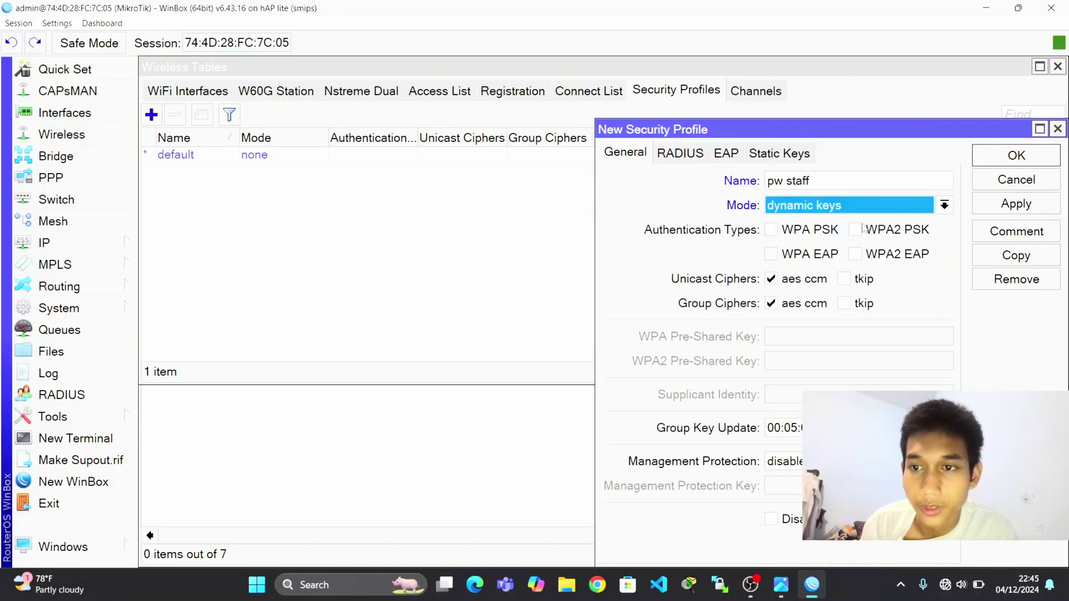
{"action": "left_click", "coordinate": [861, 232]}
{"action": "left_click", "coordinate": [845, 367]}
{"action": "type", "text": "12"}
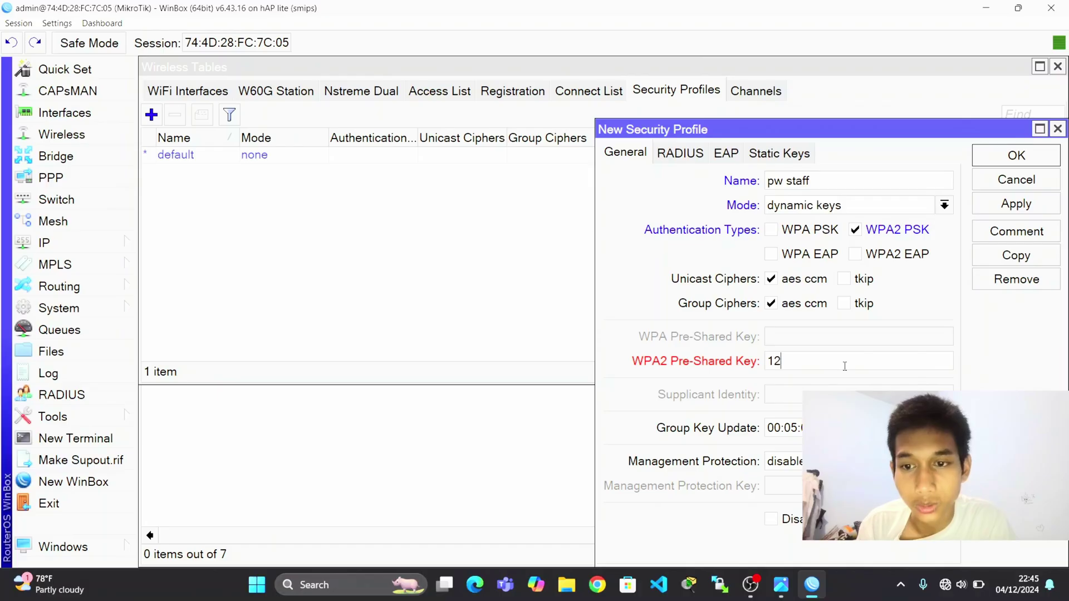
{"action": "type", "text": "345678"}
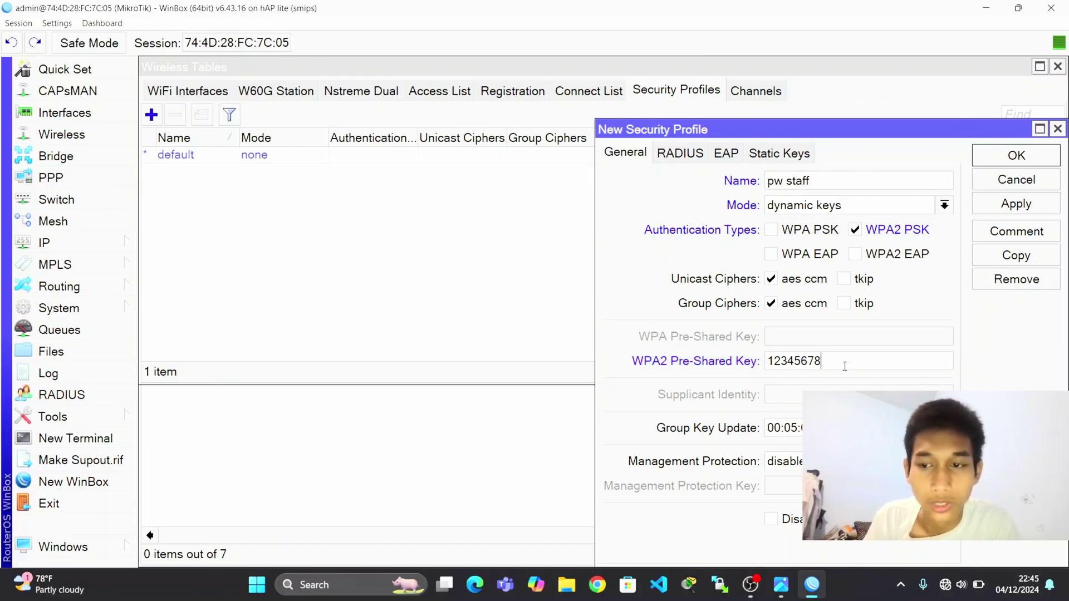
{"action": "left_click", "coordinate": [1008, 203]}
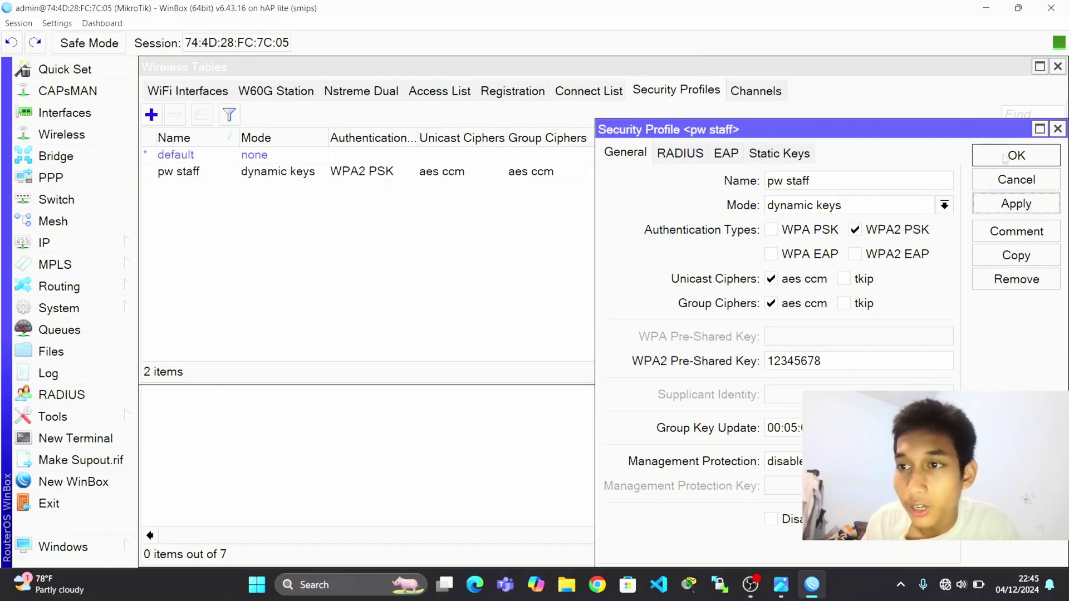
{"action": "left_click", "coordinate": [1006, 157]}
Assign the pw staff security profile to wlan1-Staff.
{"action": "left_click", "coordinate": [225, 92]}
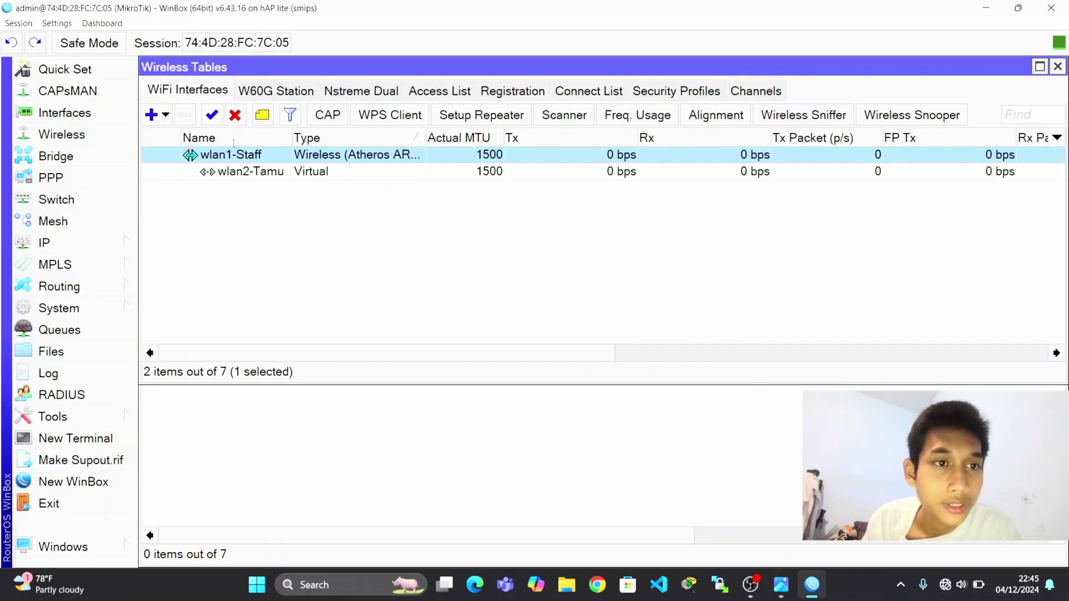
{"action": "double_click", "coordinate": [239, 156]}
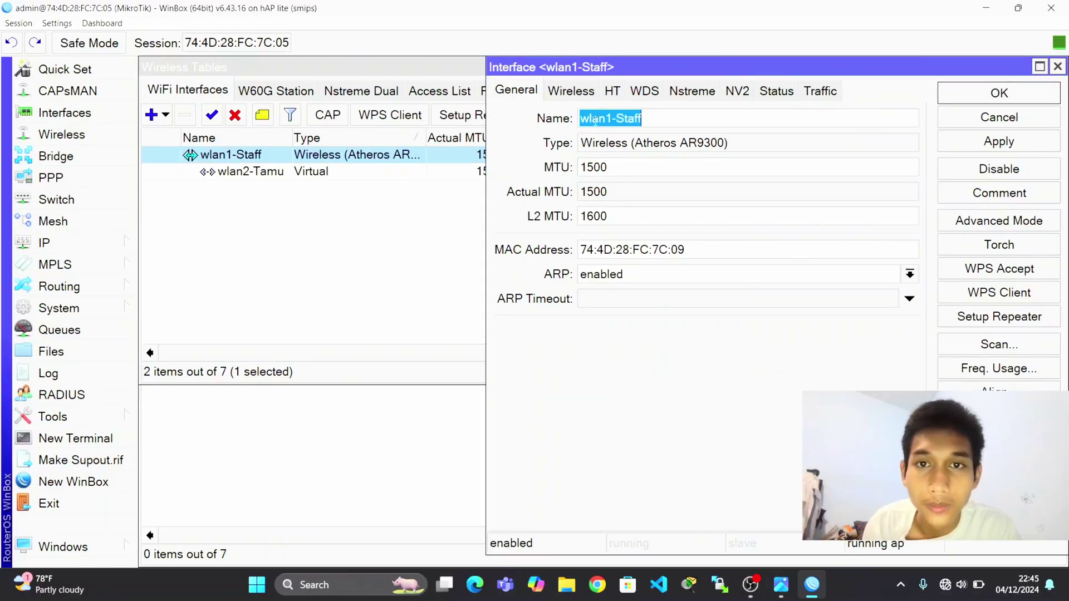
{"action": "left_click", "coordinate": [572, 96]}
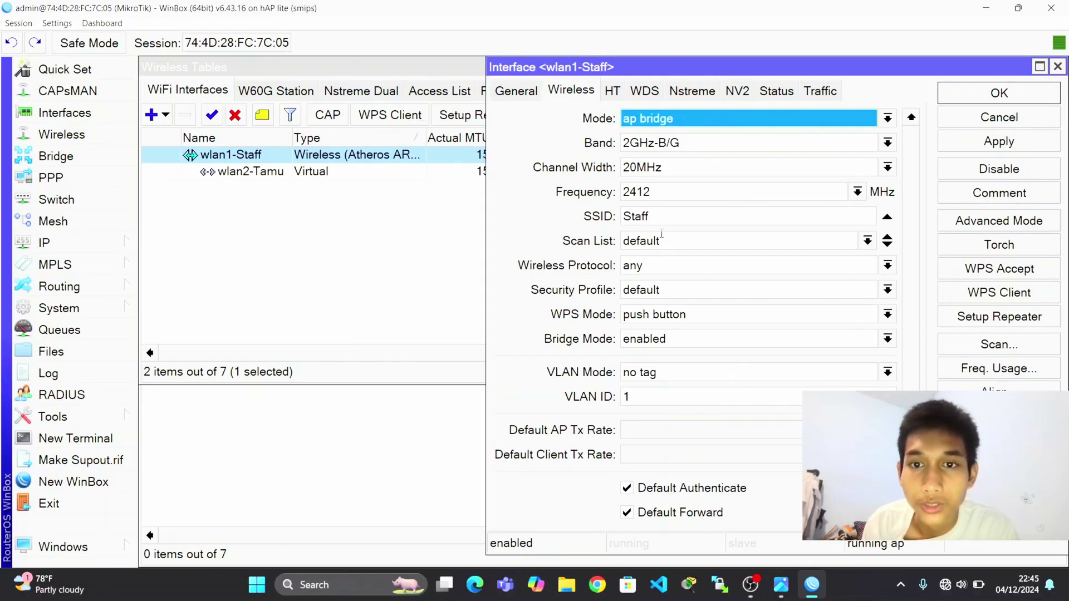
{"action": "left_click", "coordinate": [665, 290]}
{"action": "left_click", "coordinate": [677, 323]}
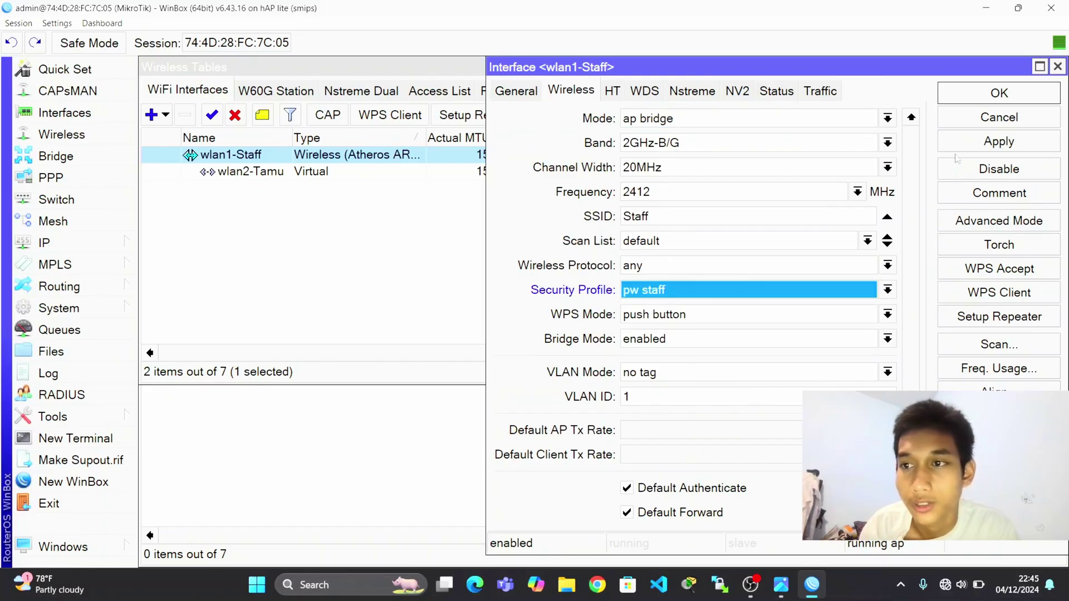
{"action": "left_click", "coordinate": [996, 143]}
{"action": "left_click", "coordinate": [998, 96]}
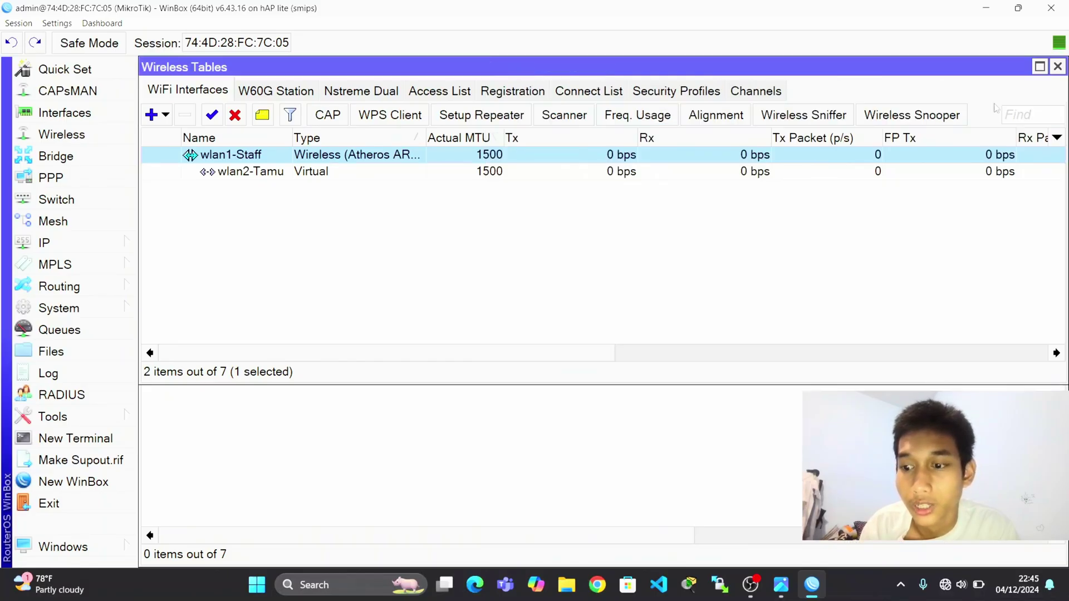
Connect the laptop to the Staff Wi-Fi network from Quick Settings.
{"action": "left_click", "coordinate": [962, 584]}
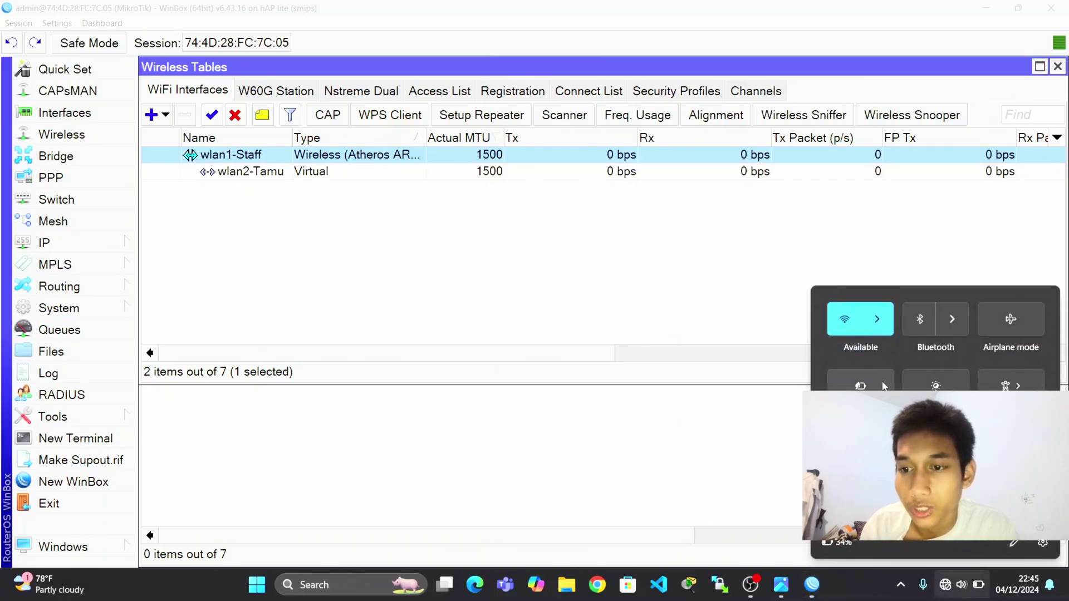
{"action": "left_click", "coordinate": [876, 319]}
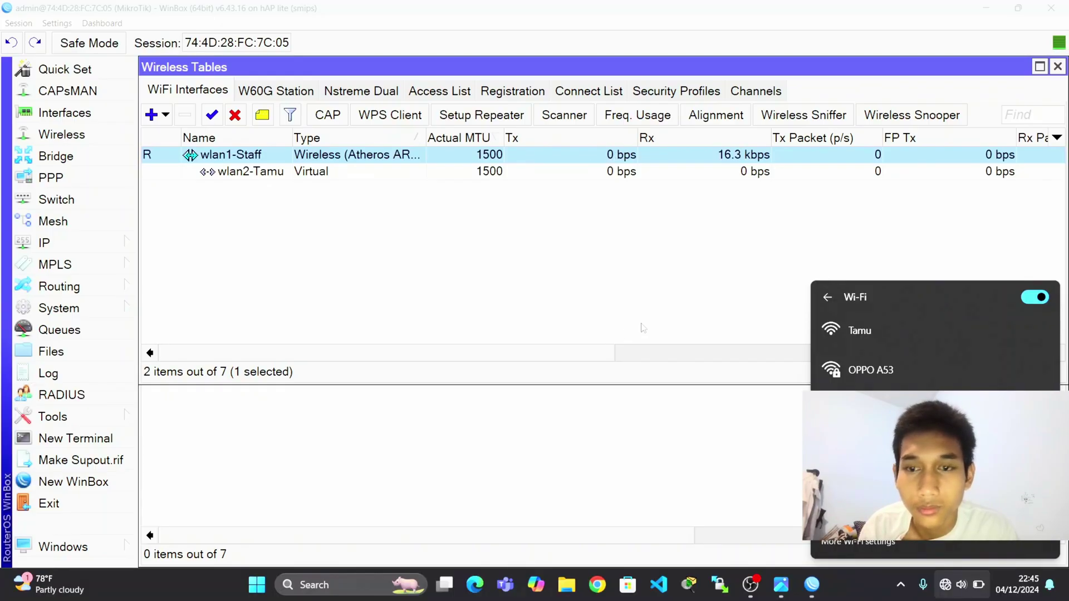
{"action": "left_click", "coordinate": [675, 303]}
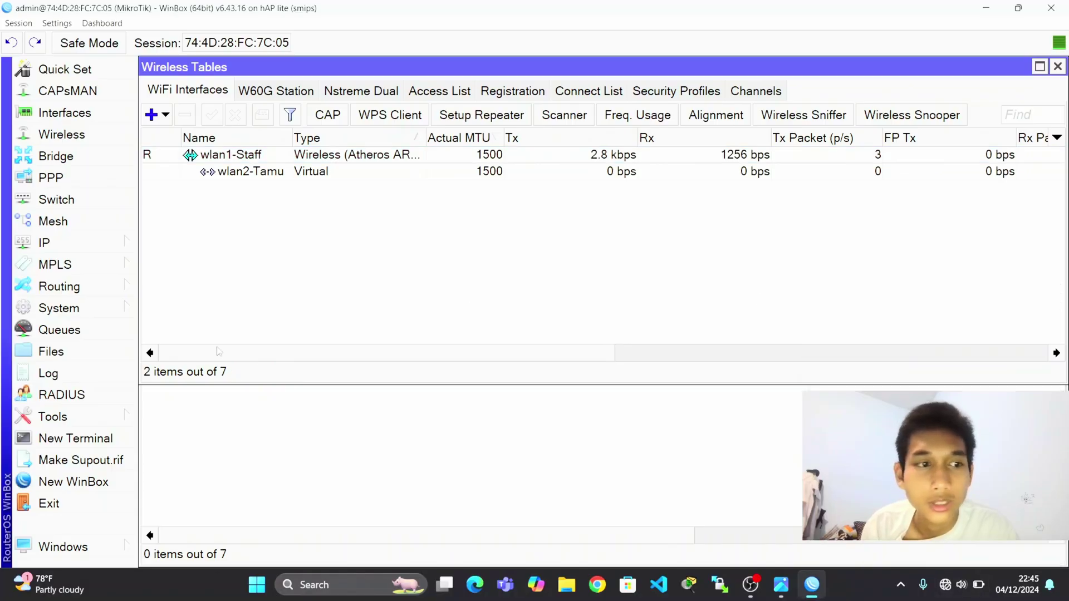
{"action": "left_click", "coordinate": [949, 592]}
{"action": "left_click", "coordinate": [882, 317]}
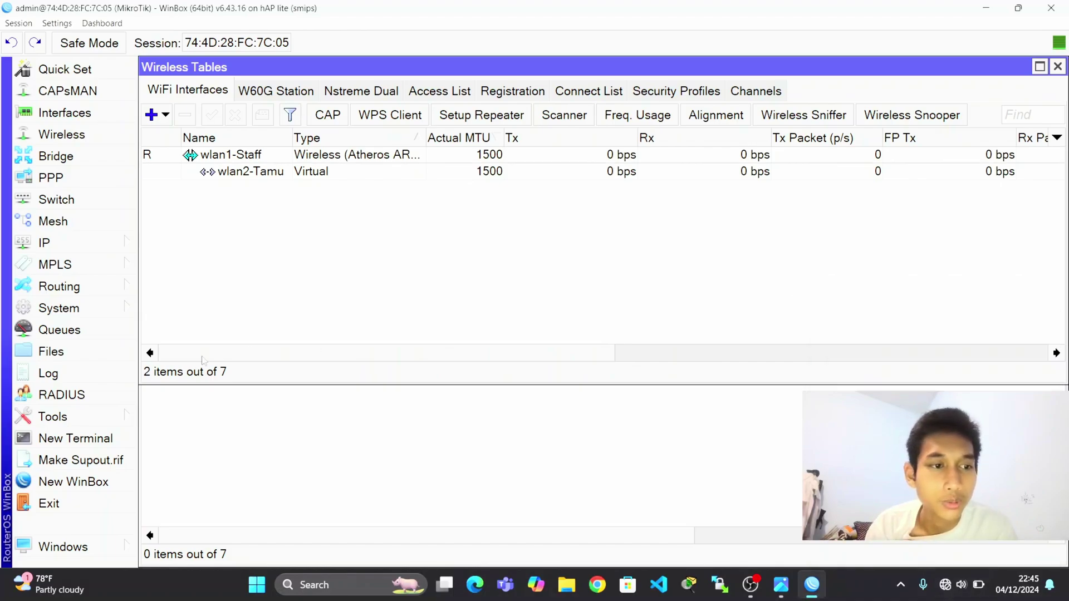
Run ping google.com in a new terminal, stop it after 3 replies, and close it.
{"action": "left_click", "coordinate": [75, 438]}
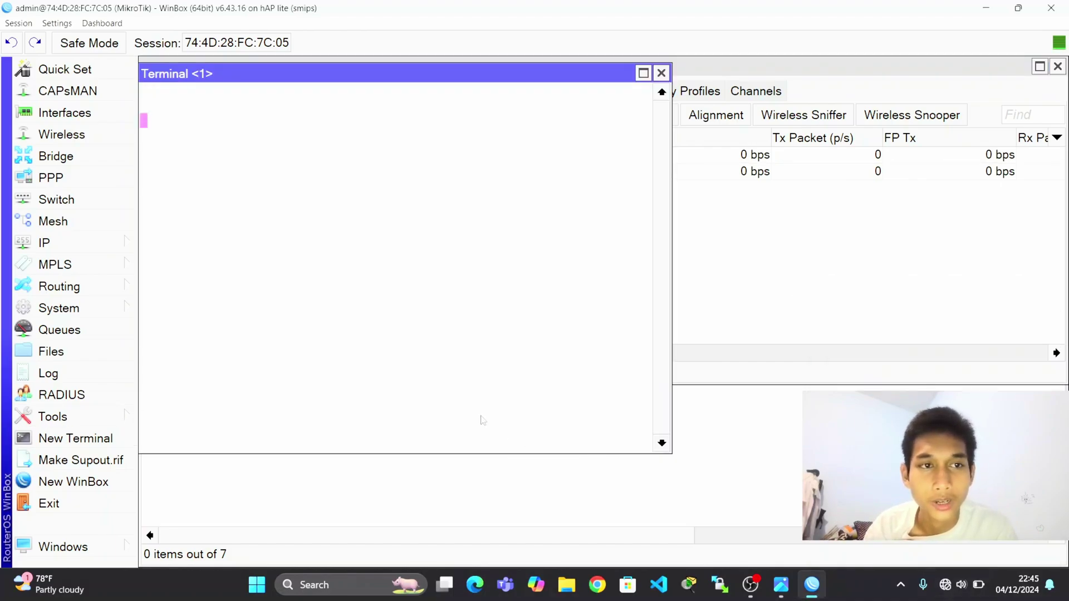
{"action": "type", "text": "pi"}
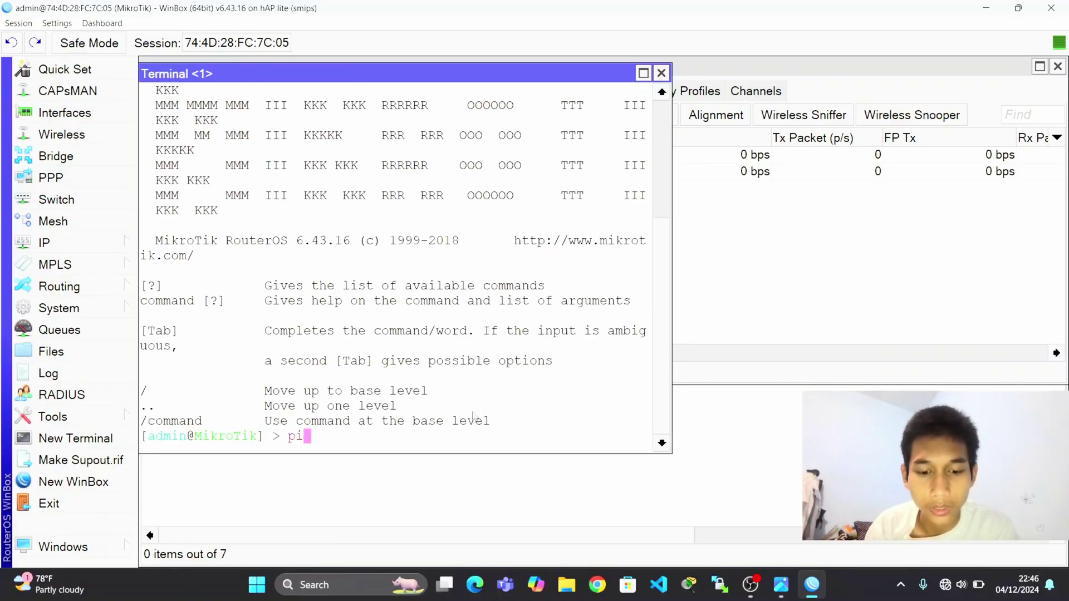
{"action": "type", "text": "ng google.com"}
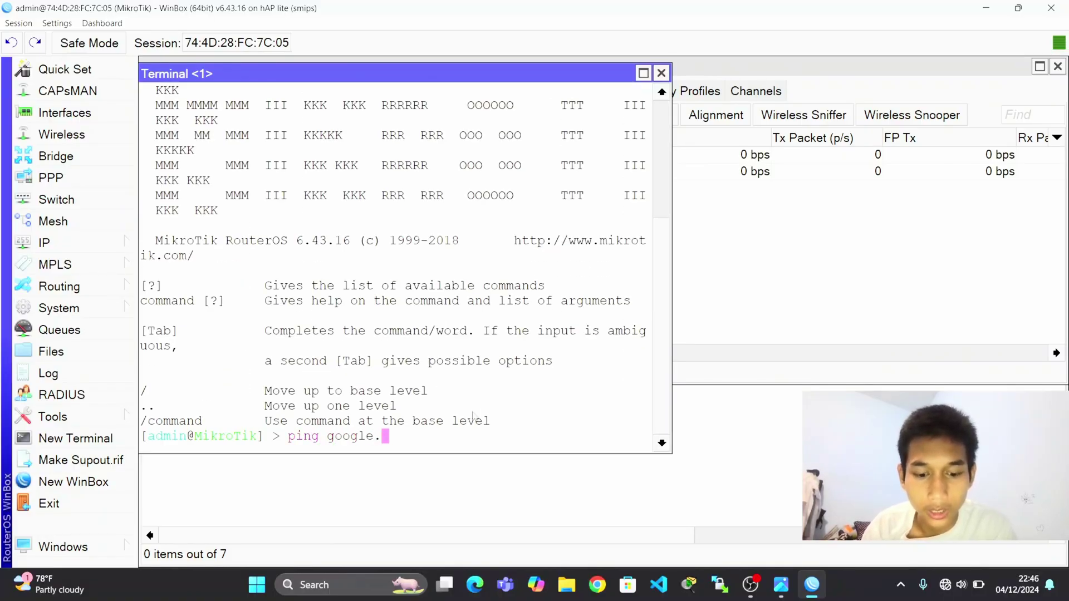
{"action": "key", "text": "Return"}
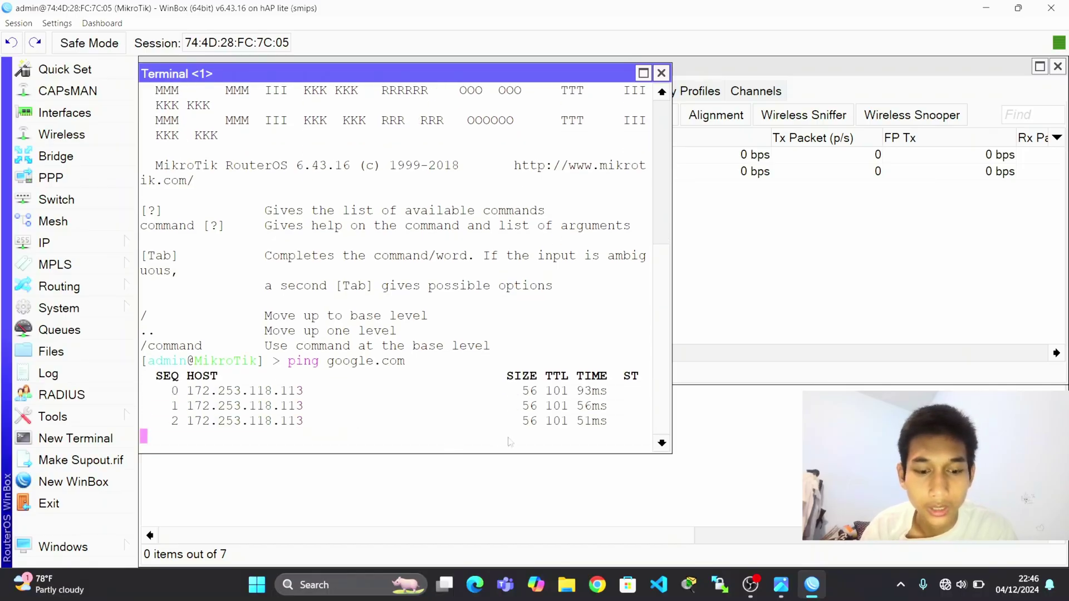
{"action": "key", "text": "ctrl+c"}
{"action": "left_click", "coordinate": [662, 73]}
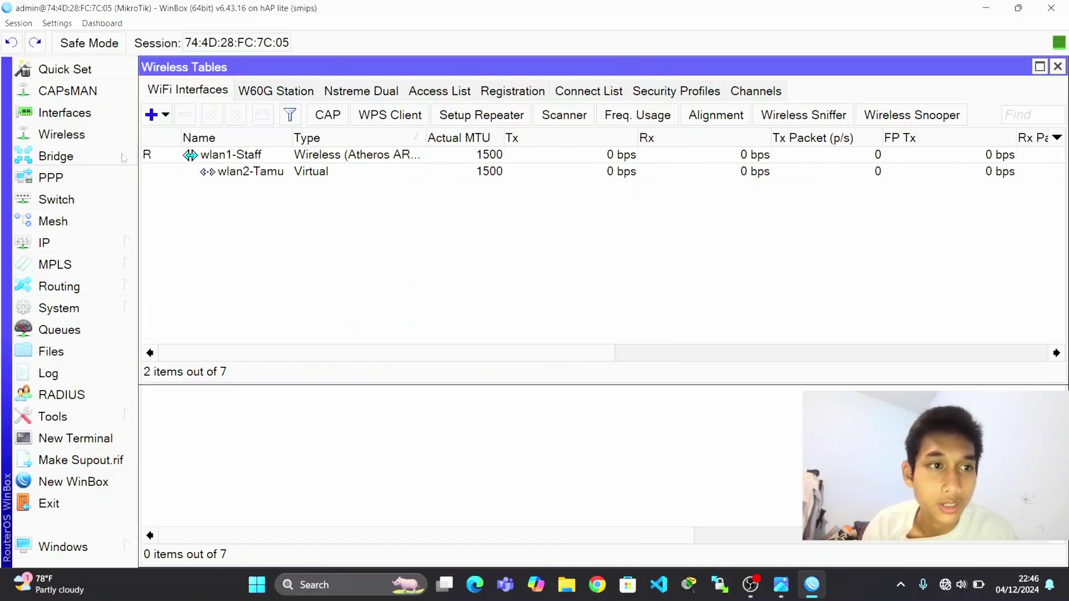
Create a new bridge, bridge1, with default settings.
{"action": "left_click", "coordinate": [119, 157]}
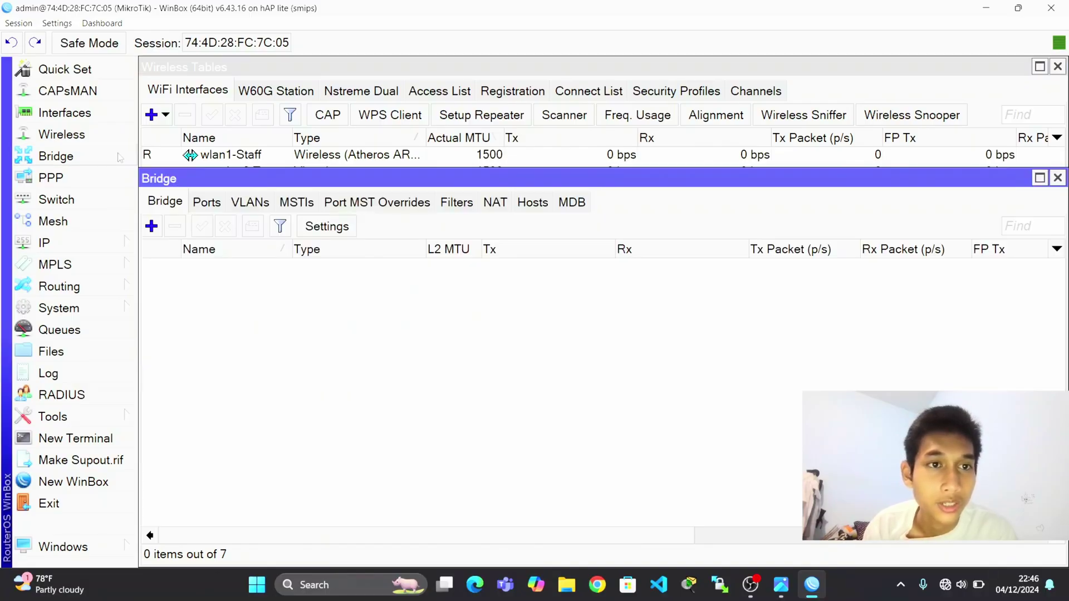
{"action": "left_click", "coordinate": [152, 227]}
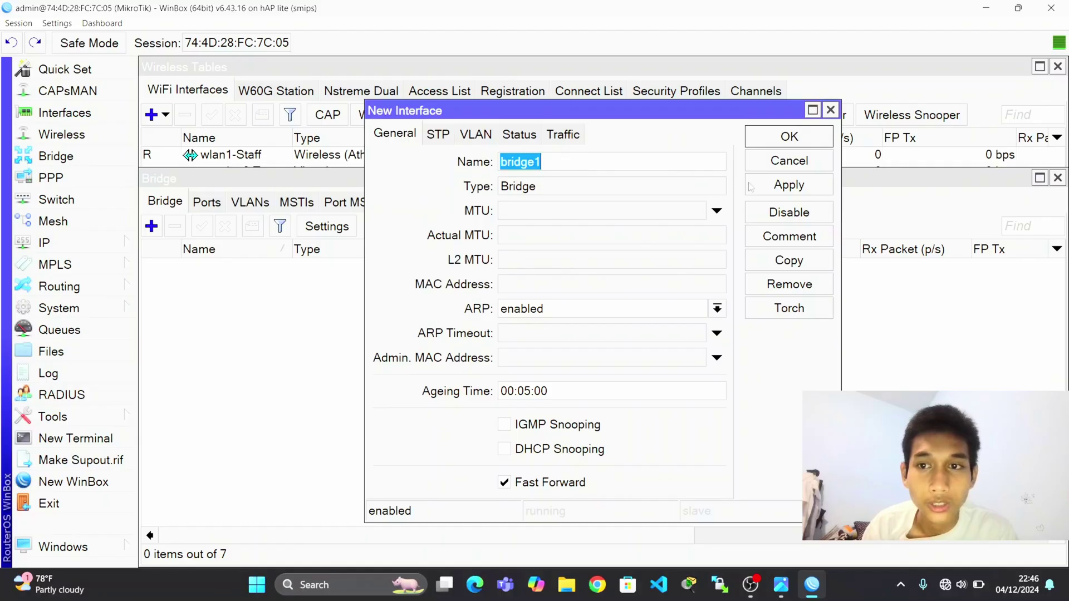
{"action": "left_click", "coordinate": [791, 184]}
{"action": "left_click", "coordinate": [781, 136]}
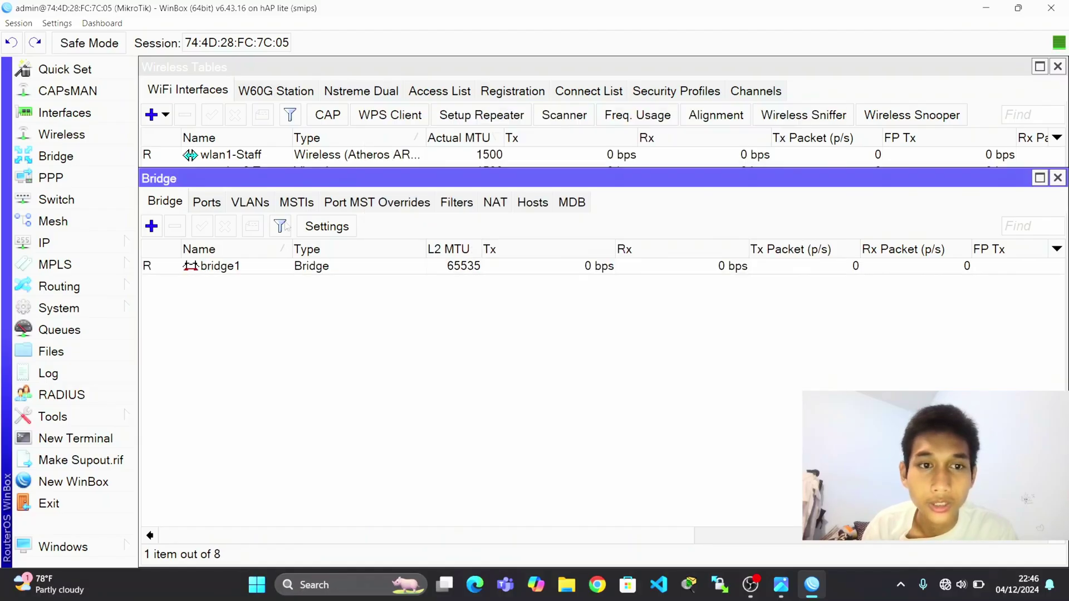
Start a bridge1 port with interface ether1, then open ether1's interface settings.
{"action": "left_click", "coordinate": [206, 202]}
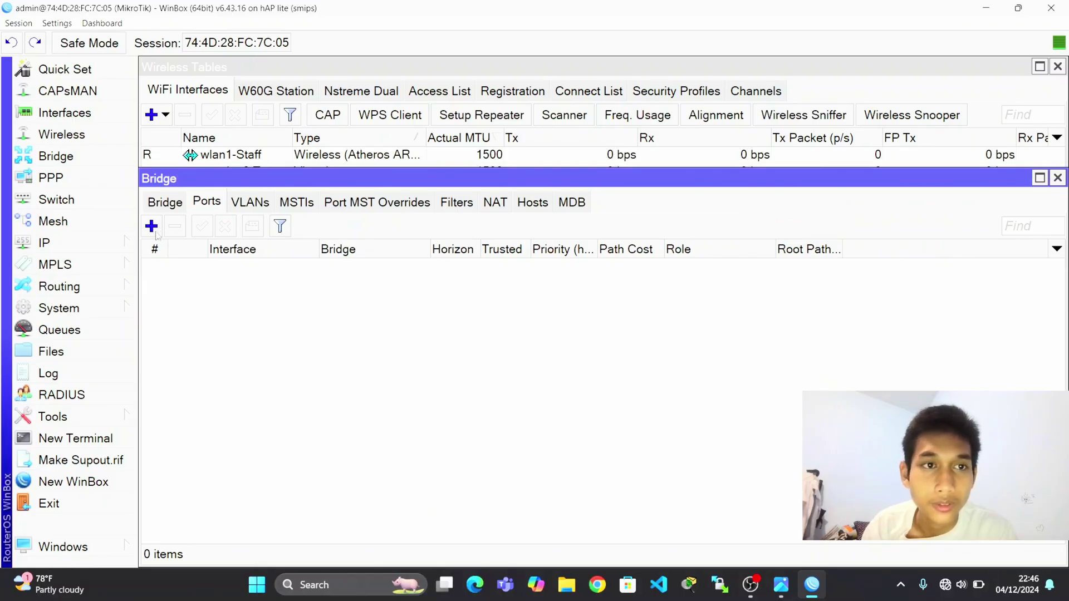
{"action": "left_click", "coordinate": [153, 227]}
{"action": "left_click", "coordinate": [402, 188]}
{"action": "left_click", "coordinate": [515, 215]}
{"action": "left_click", "coordinate": [502, 275]}
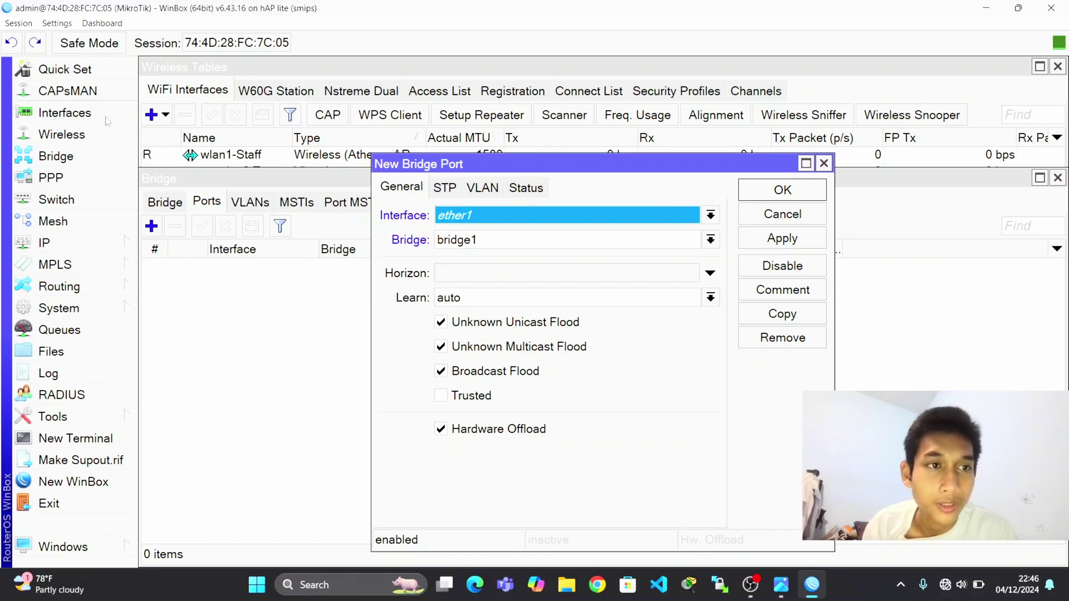
{"action": "left_click", "coordinate": [65, 112]}
{"action": "double_click", "coordinate": [239, 251]}
Append -VLAN10 to ether1's name and -VLAN20 to ether2's name.
{"action": "left_click", "coordinate": [556, 188]}
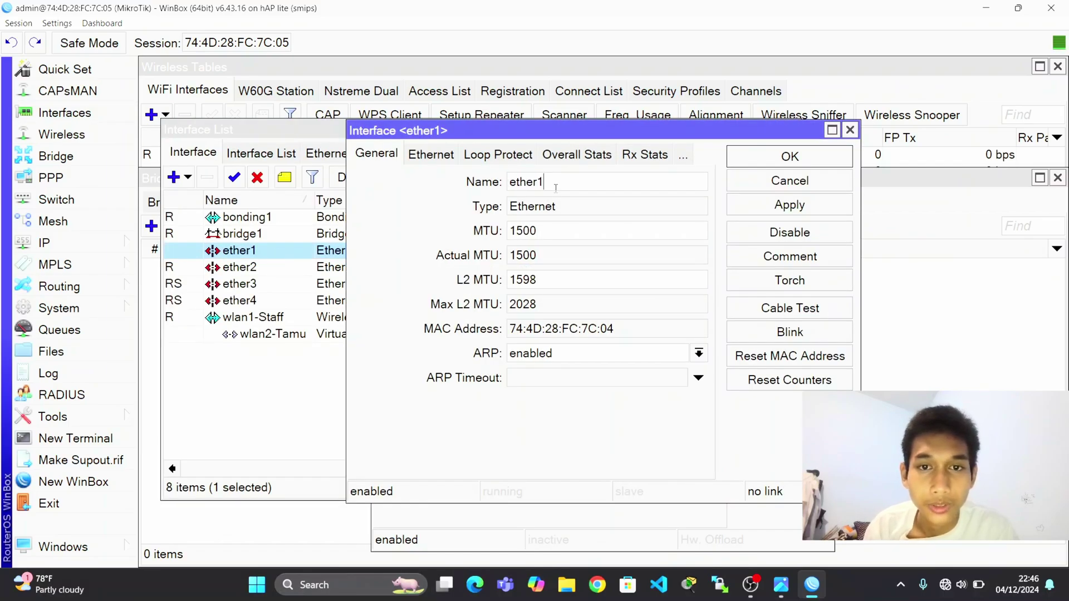
{"action": "type", "text": "-VLAN10"}
{"action": "left_click", "coordinate": [810, 162]}
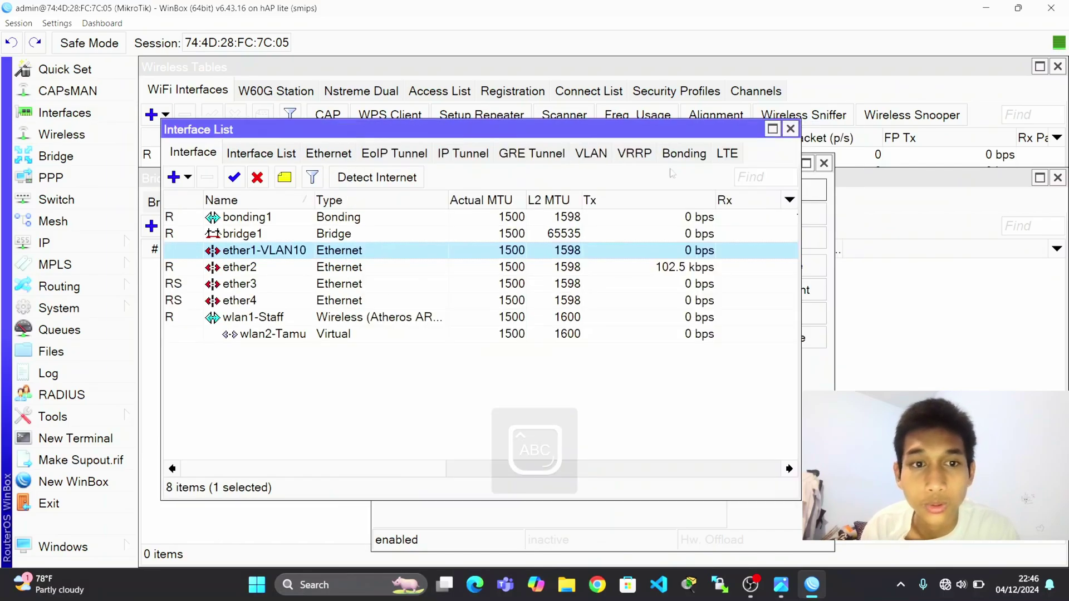
{"action": "double_click", "coordinate": [423, 266]}
{"action": "left_click", "coordinate": [651, 188]}
{"action": "type", "text": "-VLAN20"}
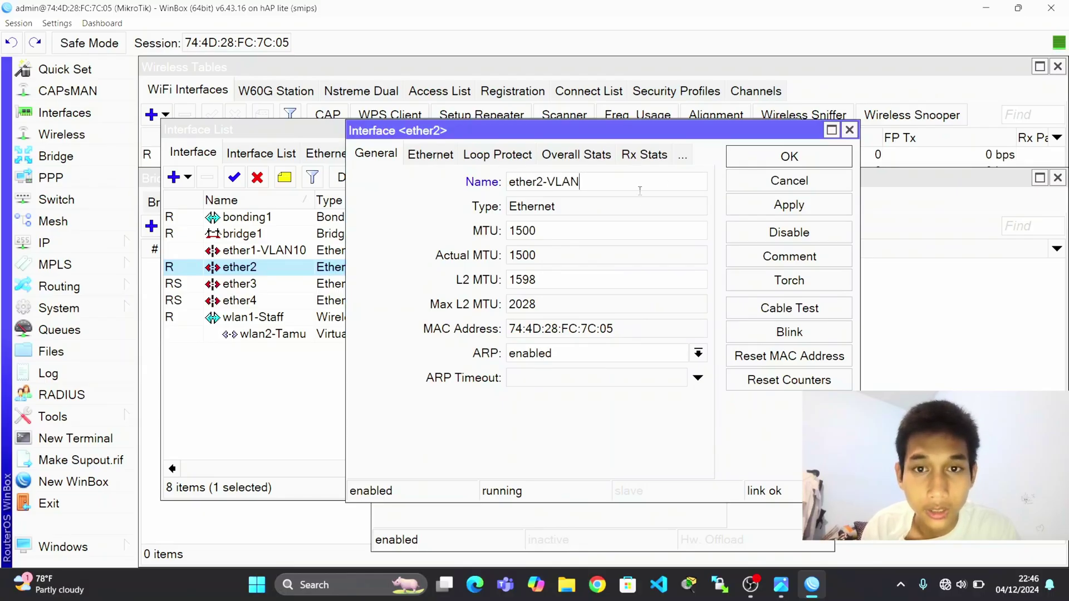
{"action": "left_click", "coordinate": [747, 163]}
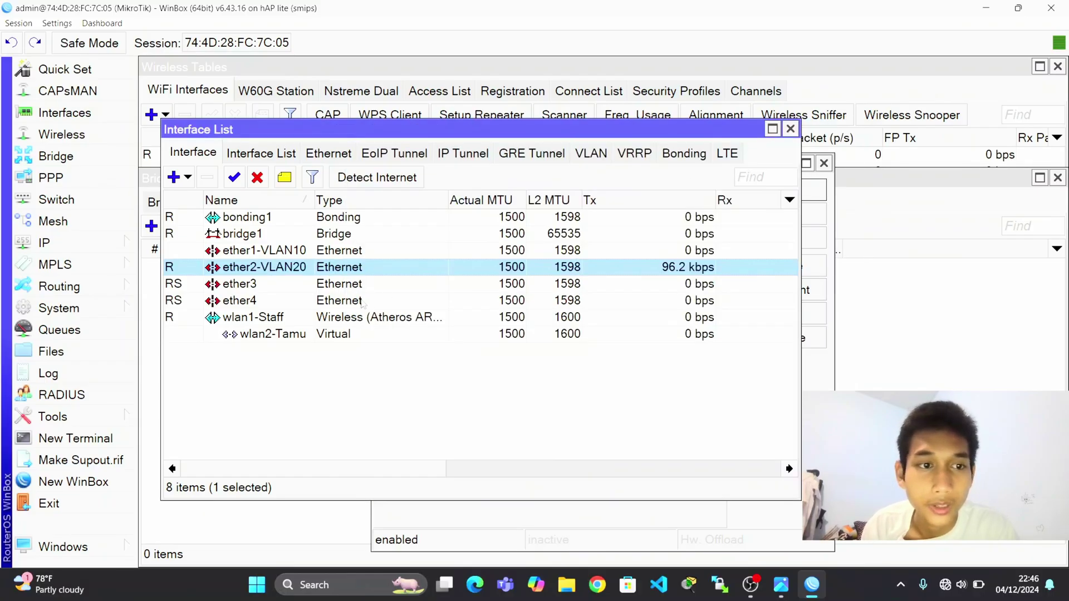
Add bonding1 as a bridge1 port.
{"action": "left_click", "coordinate": [97, 157]}
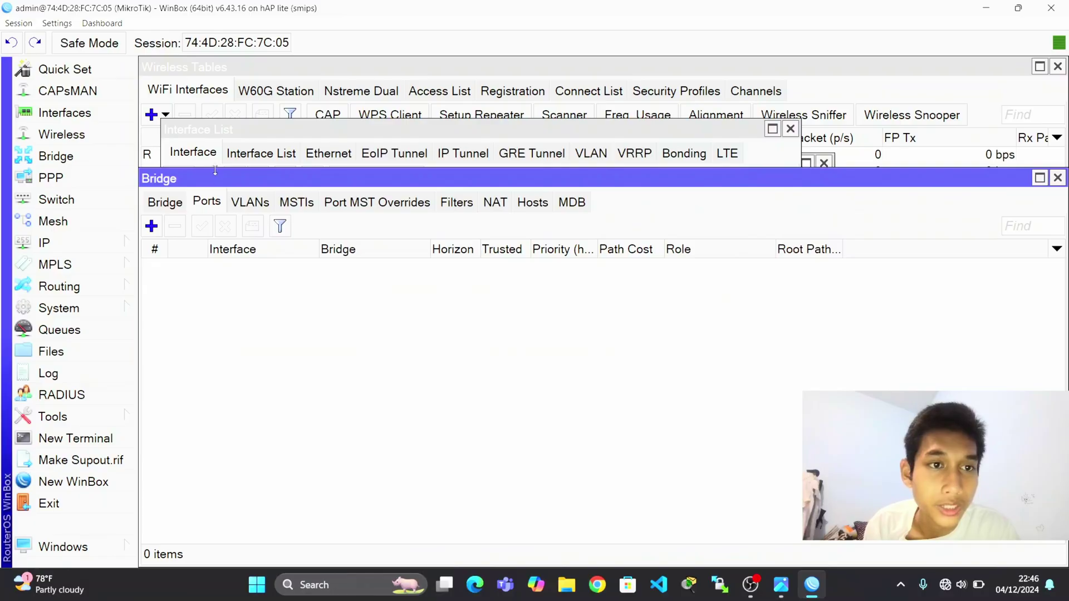
{"action": "left_click", "coordinate": [151, 226]}
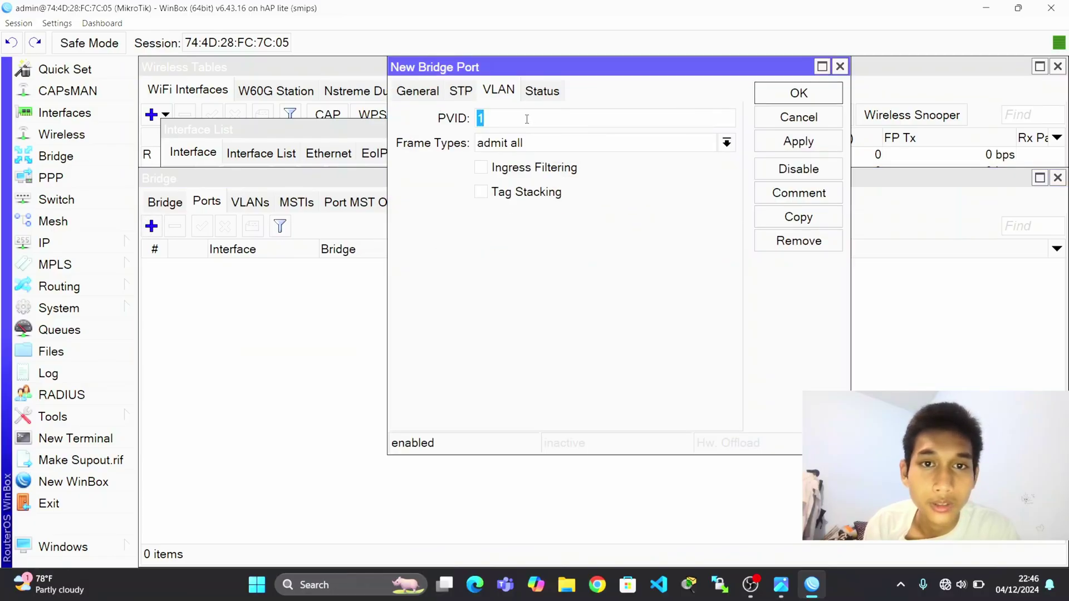
{"action": "left_click", "coordinate": [412, 94]}
{"action": "left_click", "coordinate": [502, 121]}
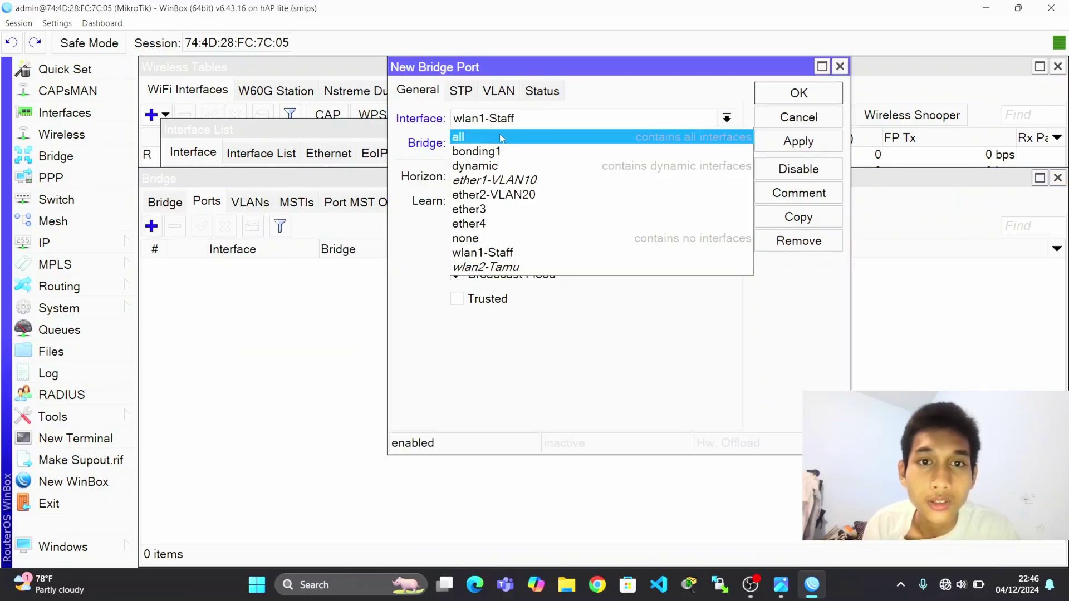
{"action": "left_click", "coordinate": [535, 174]}
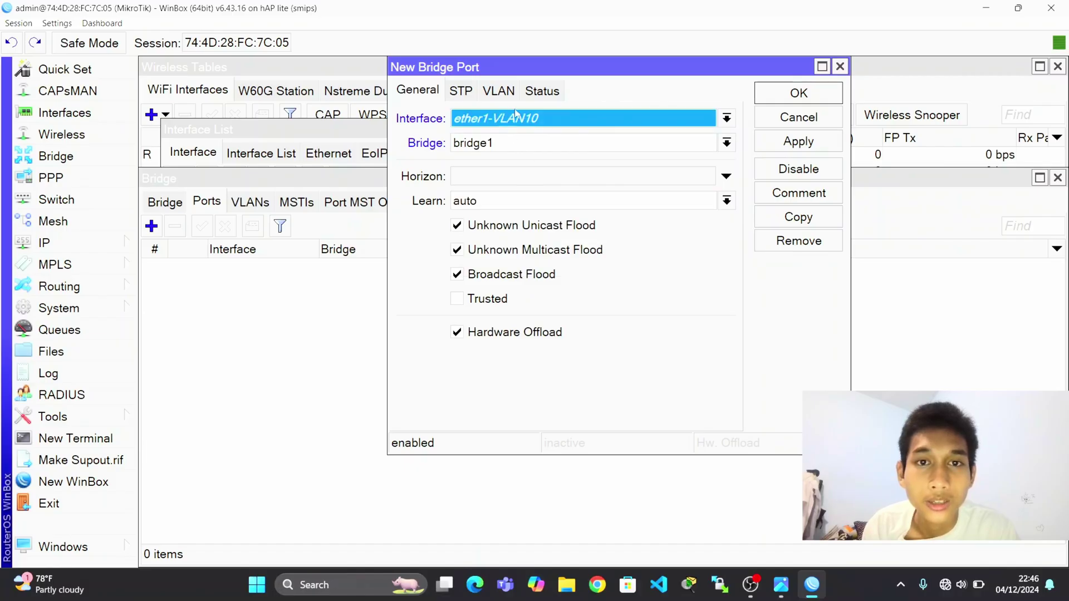
{"action": "left_click", "coordinate": [515, 115]}
{"action": "left_click", "coordinate": [519, 149]}
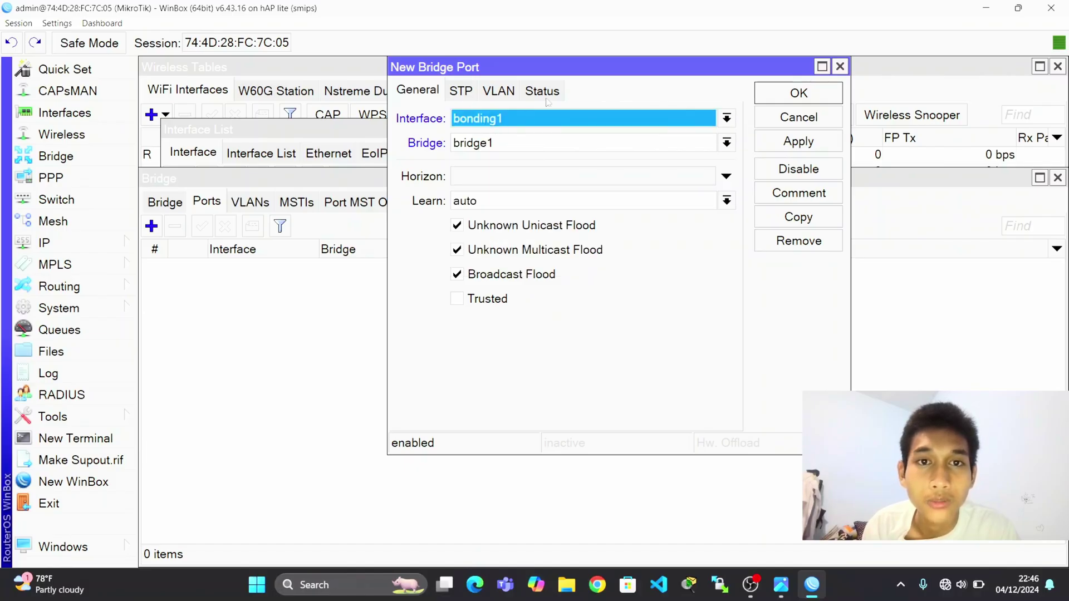
{"action": "left_click", "coordinate": [787, 144]}
{"action": "left_click", "coordinate": [800, 93]}
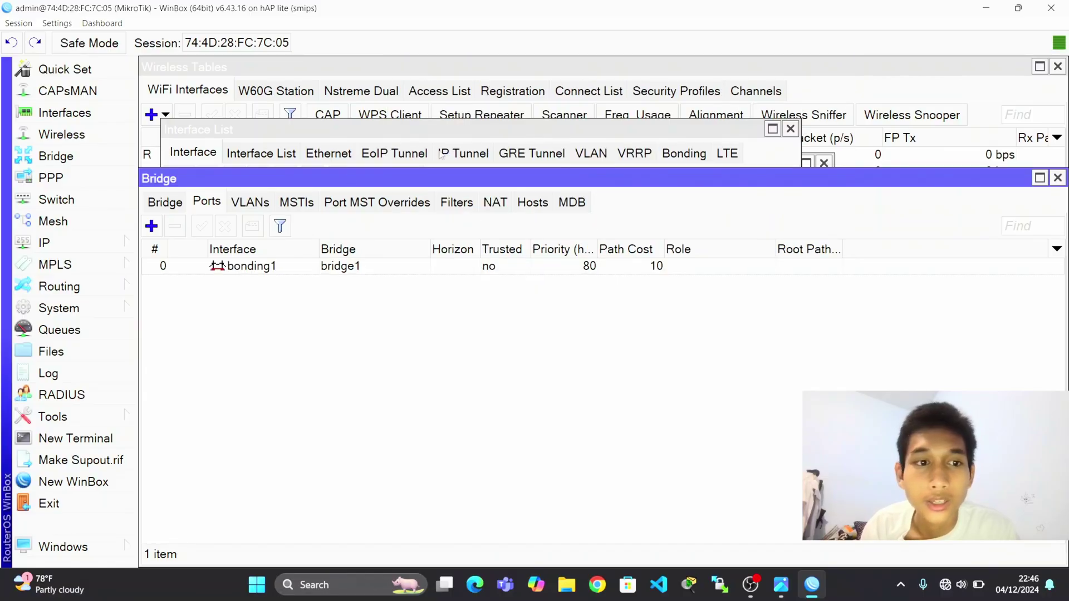
Add ether1-VLAN10 as a bridge port with PVID 10.
{"action": "left_click", "coordinate": [151, 225]}
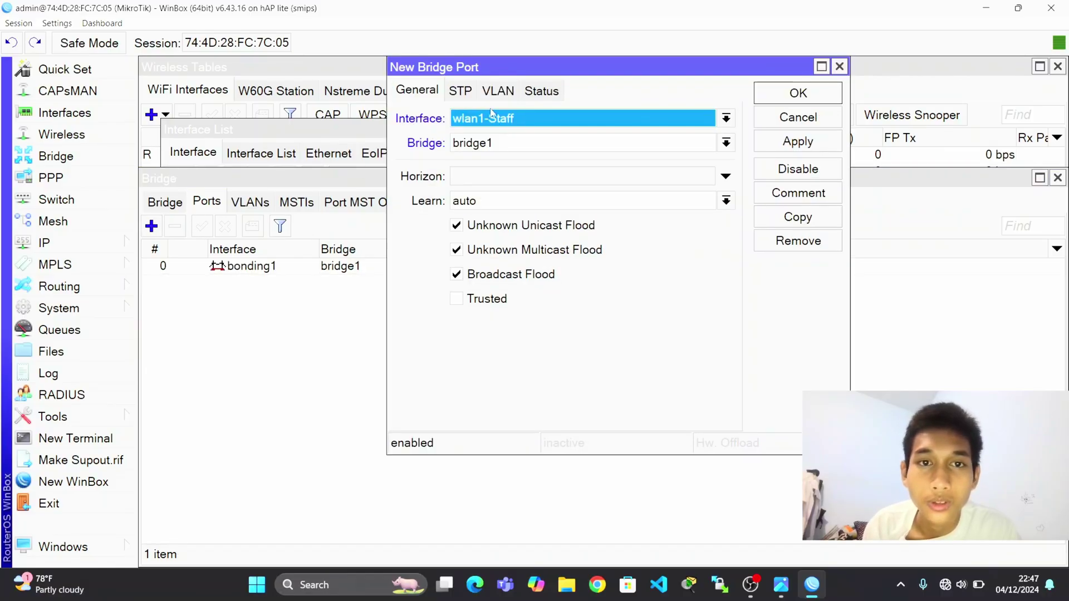
{"action": "left_click", "coordinate": [492, 113]}
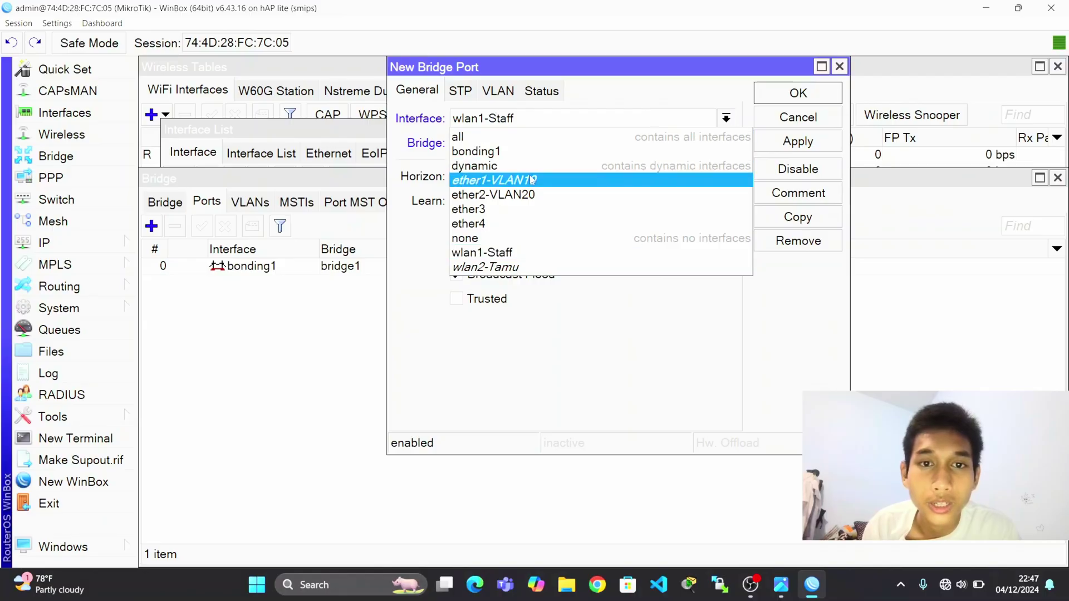
{"action": "left_click", "coordinate": [502, 178]}
{"action": "left_click", "coordinate": [503, 91]}
{"action": "key", "text": "BackSpace"}
{"action": "type", "text": "10"}
{"action": "left_click", "coordinate": [798, 141]}
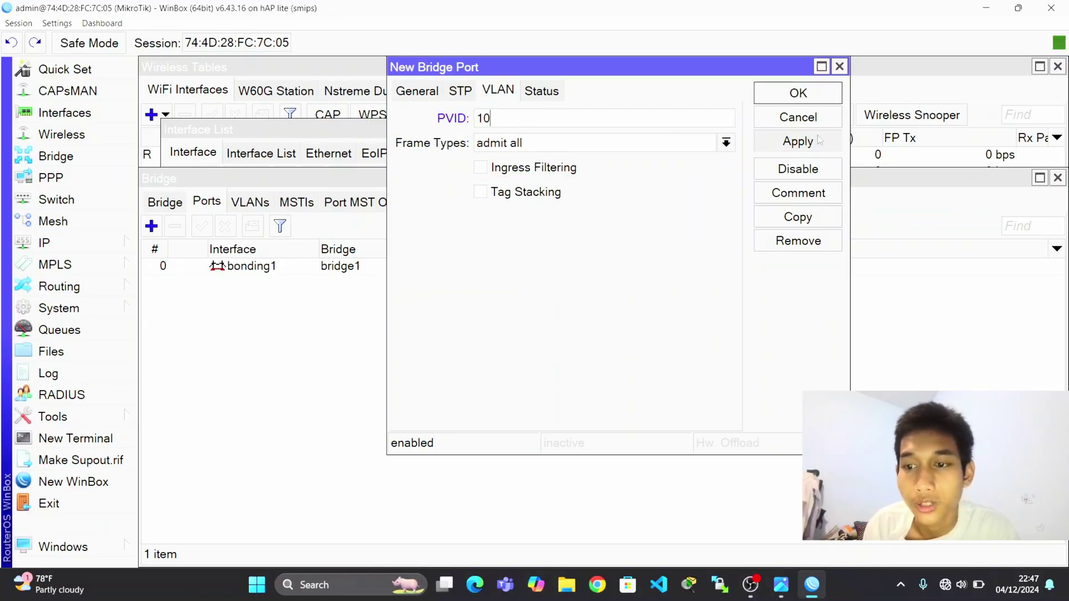
{"action": "left_click", "coordinate": [798, 93]}
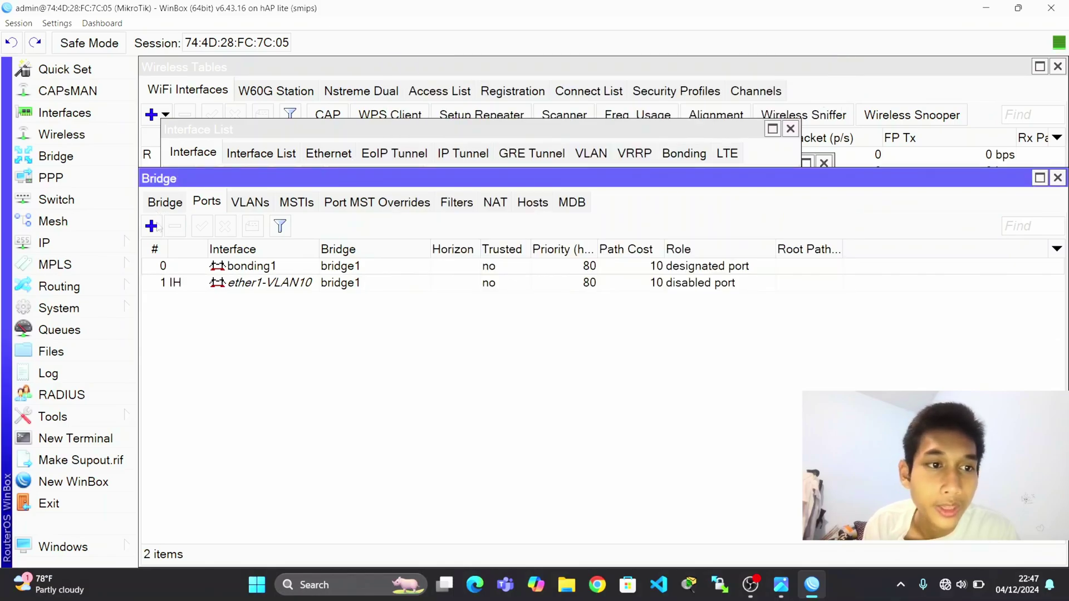
Add ether2-VLAN20 as a bridge port with PVID 20.
{"action": "left_click", "coordinate": [152, 226]}
{"action": "left_click", "coordinate": [405, 92]}
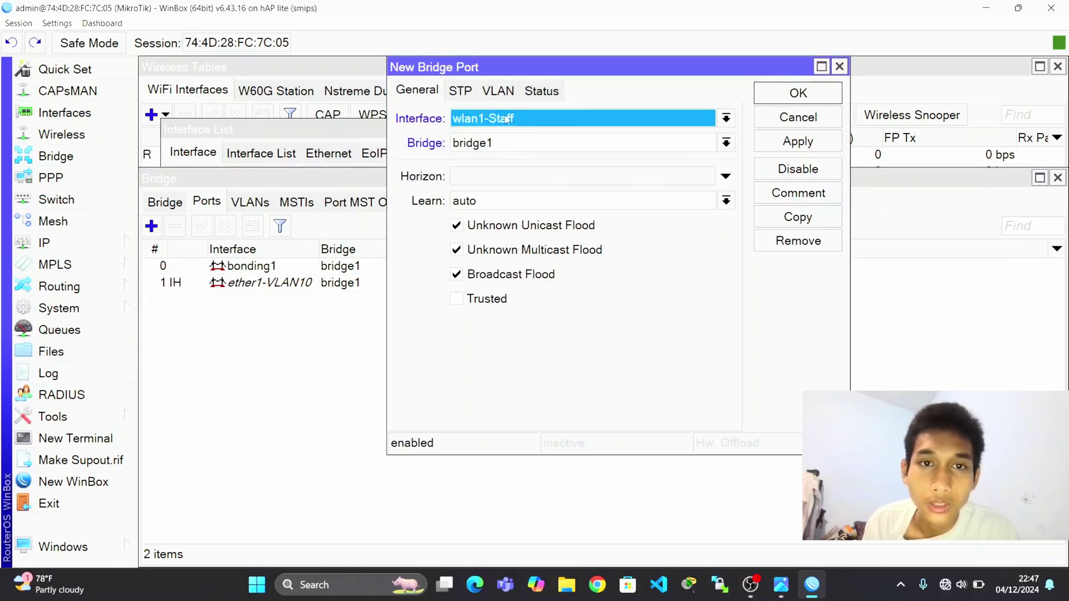
{"action": "left_click", "coordinate": [514, 120]}
{"action": "left_click", "coordinate": [515, 195]}
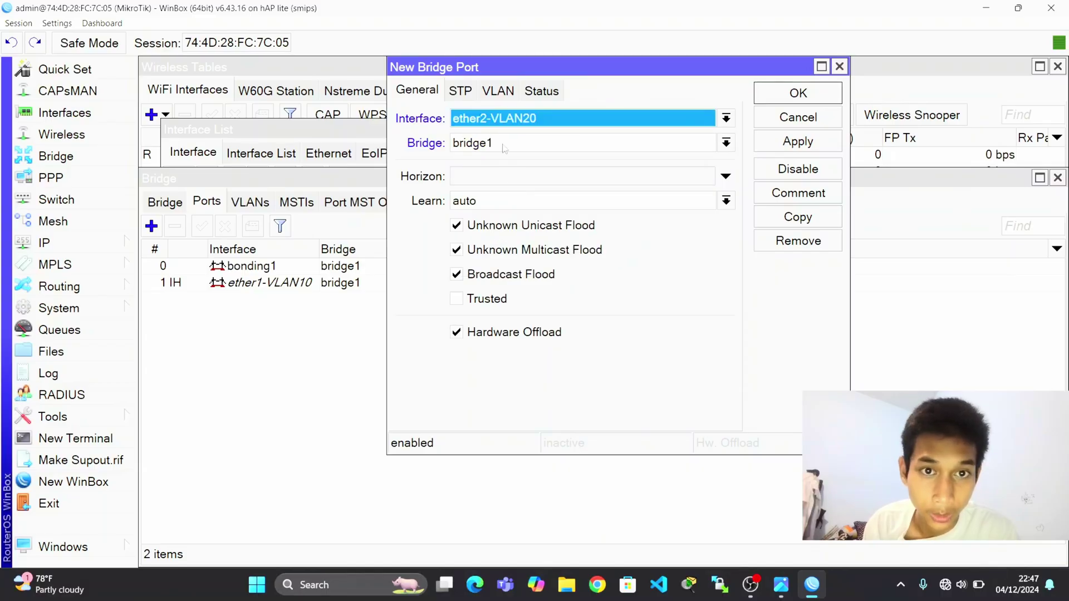
{"action": "left_click", "coordinate": [499, 92]}
{"action": "key", "text": "BackSpace"}
{"action": "type", "text": "20"}
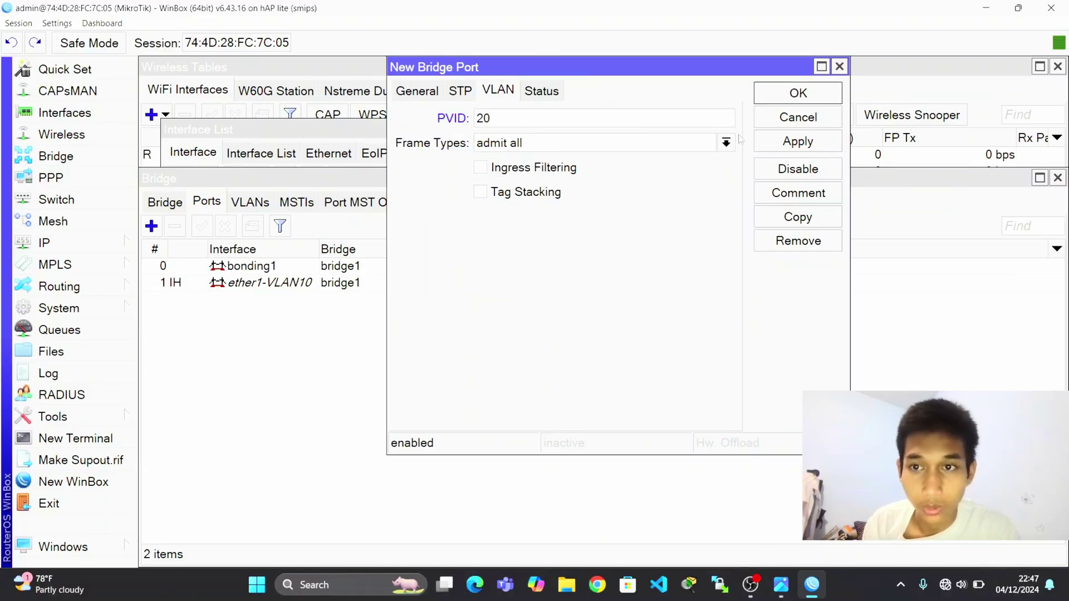
{"action": "left_click", "coordinate": [793, 142]}
{"action": "left_click", "coordinate": [802, 96]}
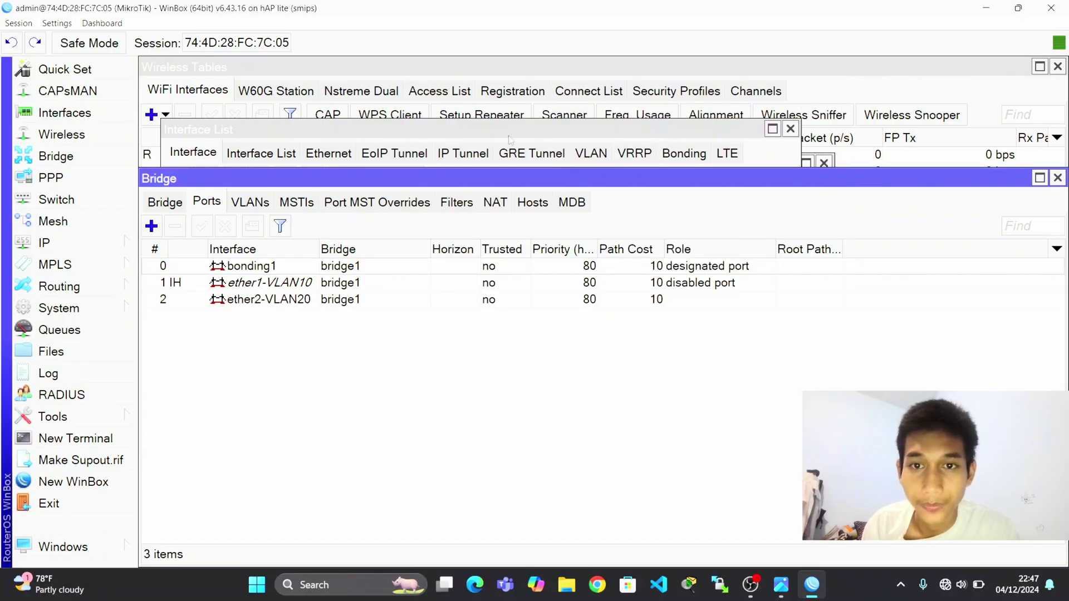
Add wlan1-Staff as a bridge port with PVID 30.
{"action": "left_click", "coordinate": [151, 226]}
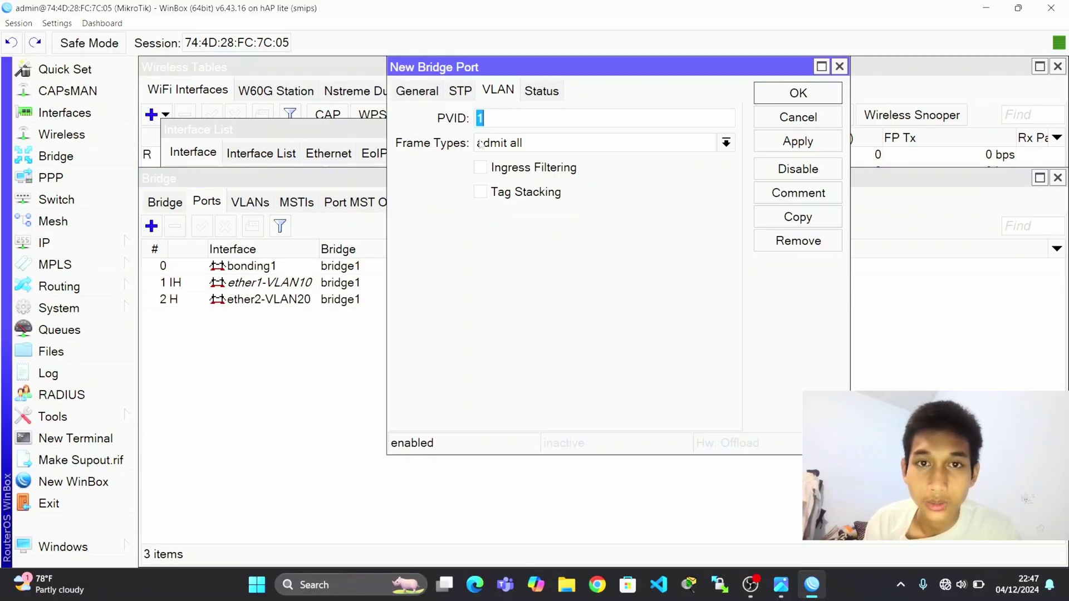
{"action": "left_click", "coordinate": [429, 93]}
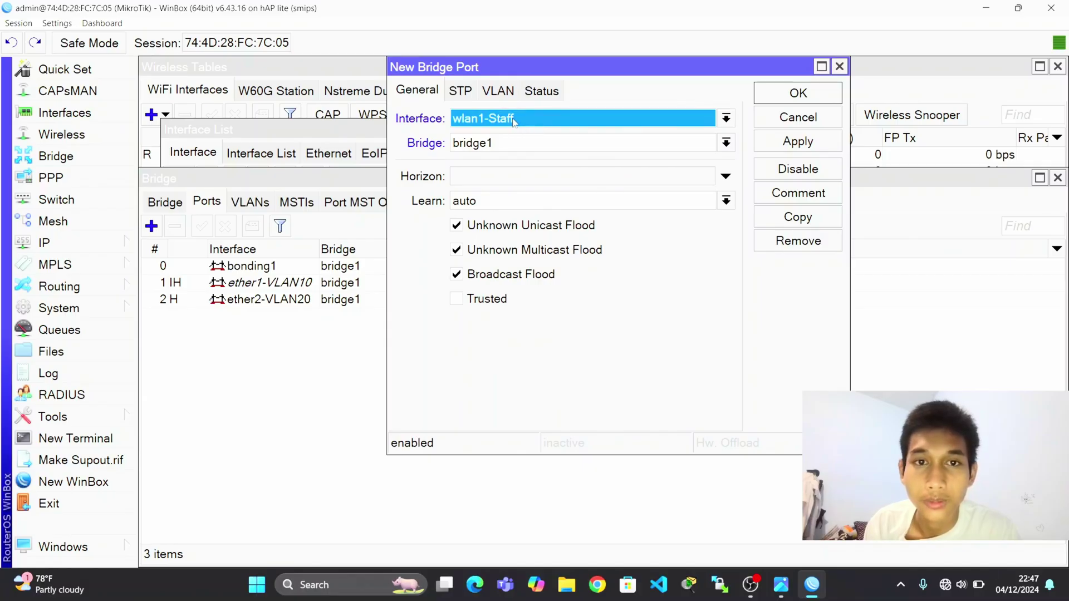
{"action": "left_click", "coordinate": [500, 93]}
{"action": "key", "text": "BackSpace"}
{"action": "type", "text": "30"}
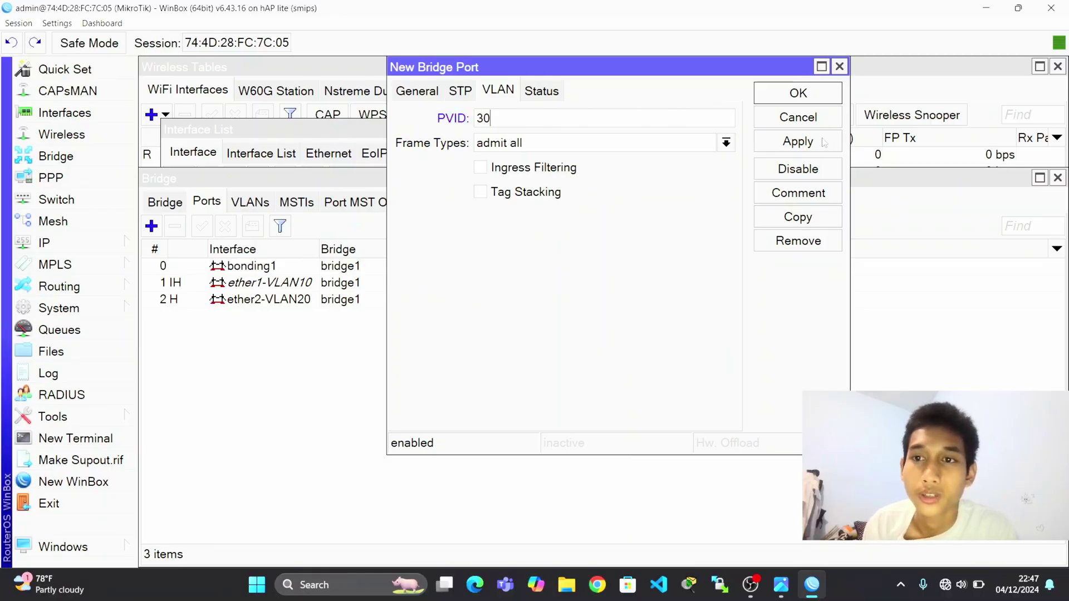
{"action": "left_click", "coordinate": [824, 144]}
{"action": "left_click", "coordinate": [827, 96]}
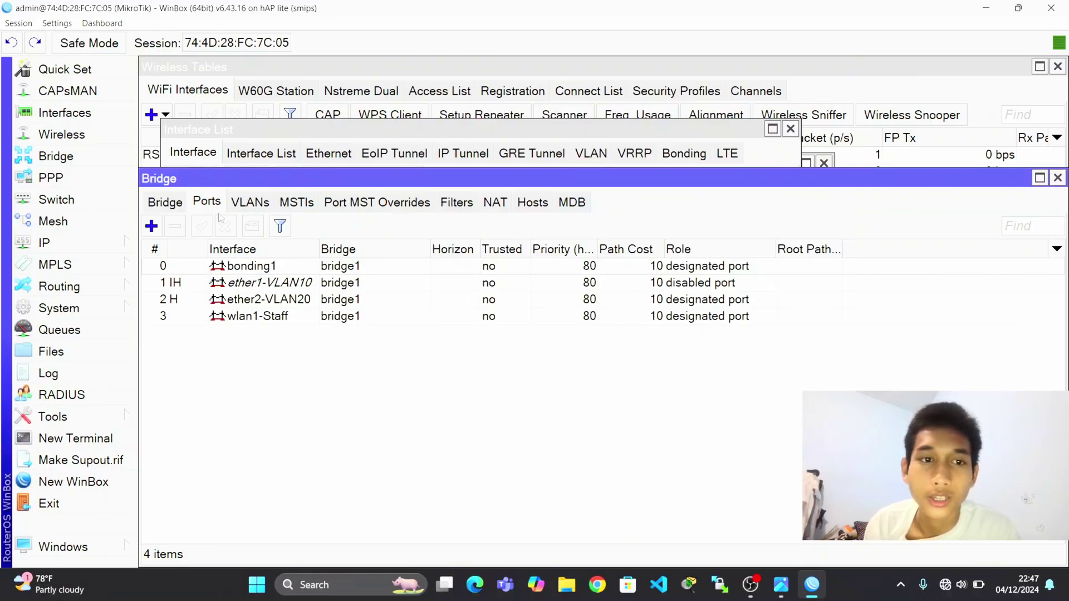
Add wlan2-Tamu as a bridge port with PVID 40, then check the interface list.
{"action": "left_click", "coordinate": [151, 226]}
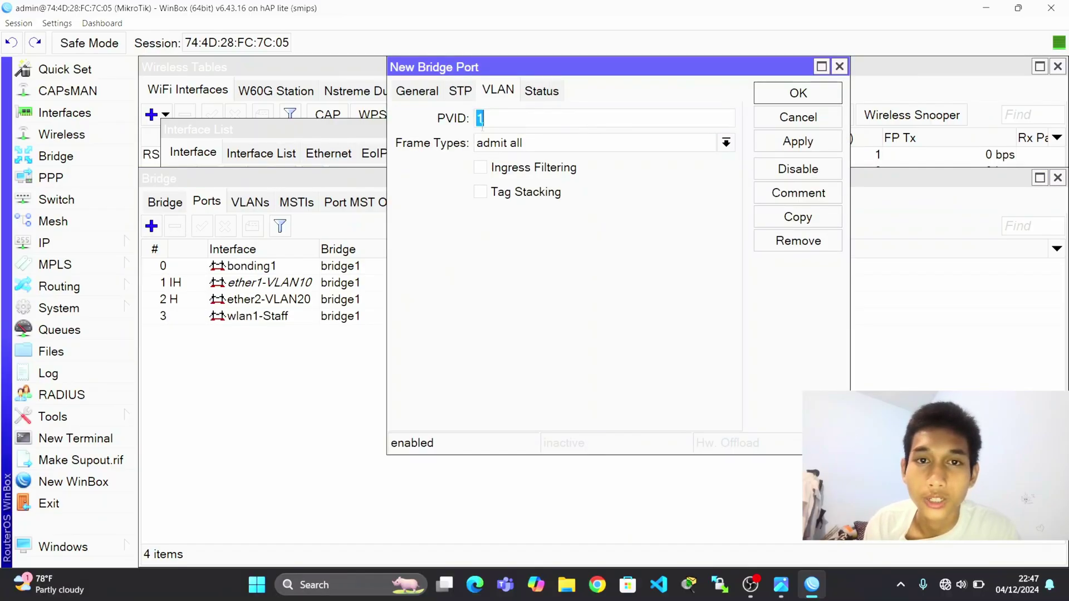
{"action": "left_click", "coordinate": [426, 94]}
{"action": "left_click", "coordinate": [594, 115]}
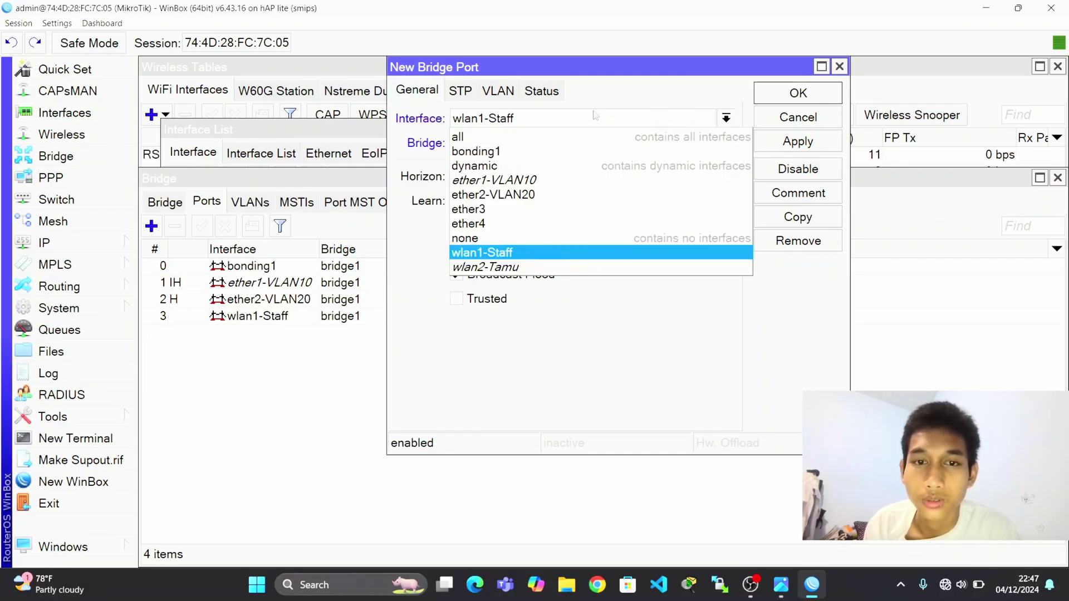
{"action": "left_click", "coordinate": [561, 270]}
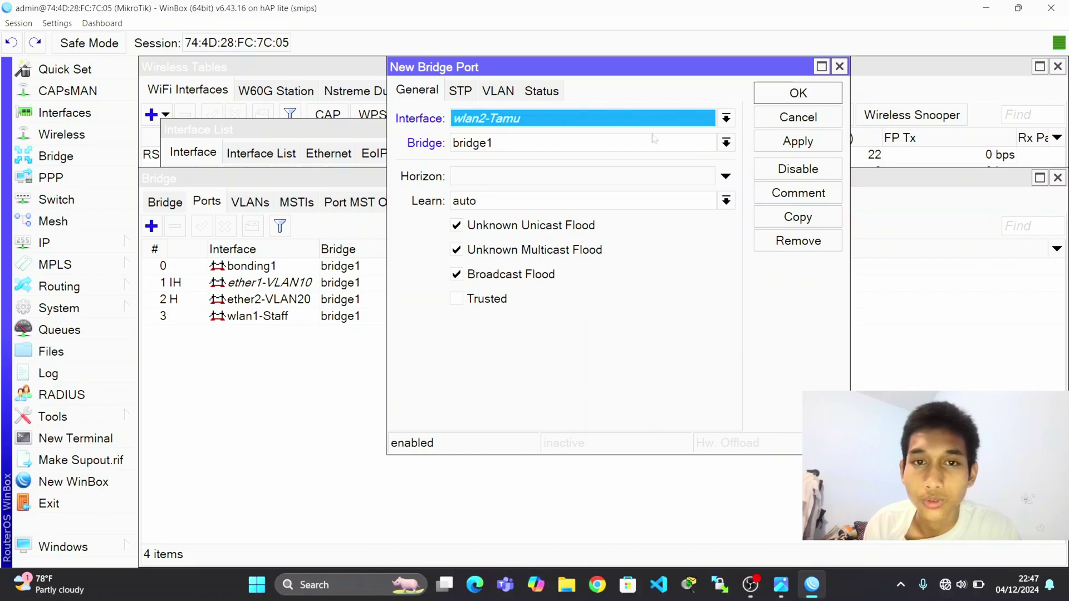
{"action": "left_click", "coordinate": [511, 94]}
{"action": "type", "text": "40"}
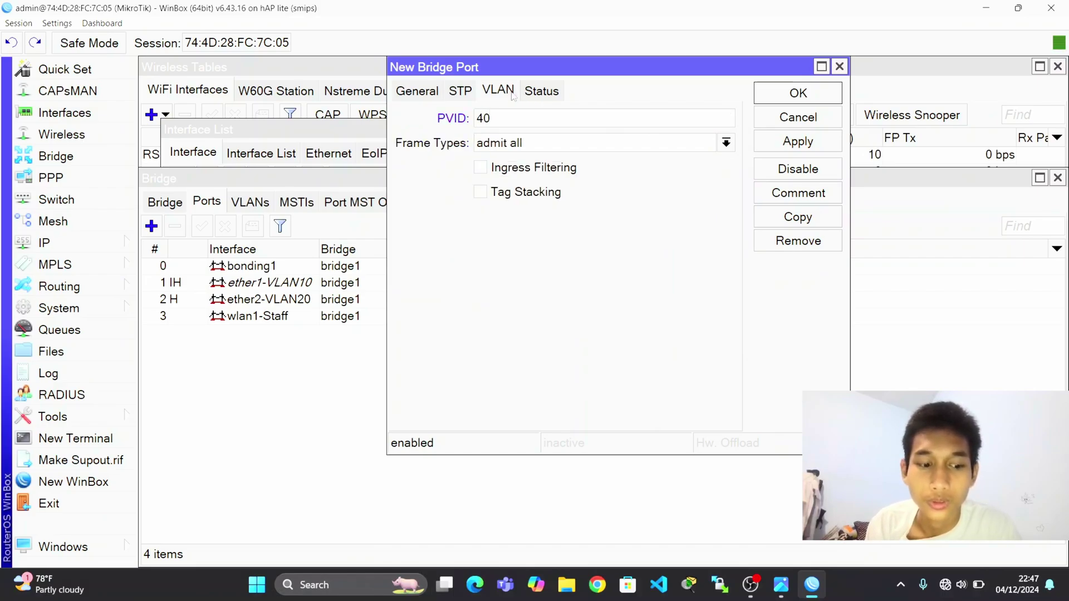
{"action": "key", "text": "Caps_Lock"}
{"action": "left_click", "coordinate": [796, 142]}
{"action": "left_click", "coordinate": [798, 93]}
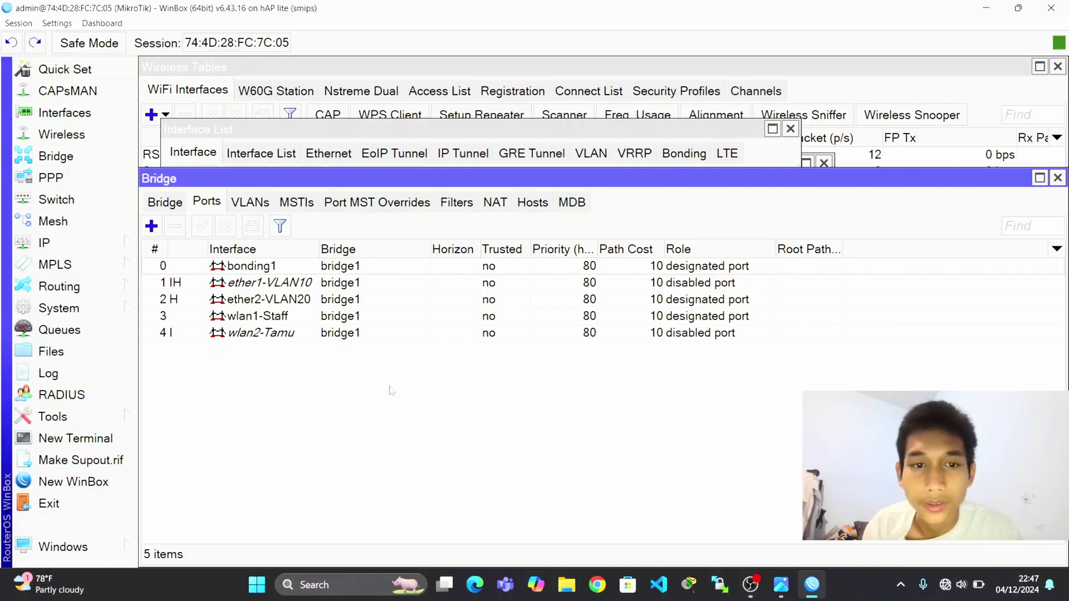
{"action": "left_click", "coordinate": [495, 131]}
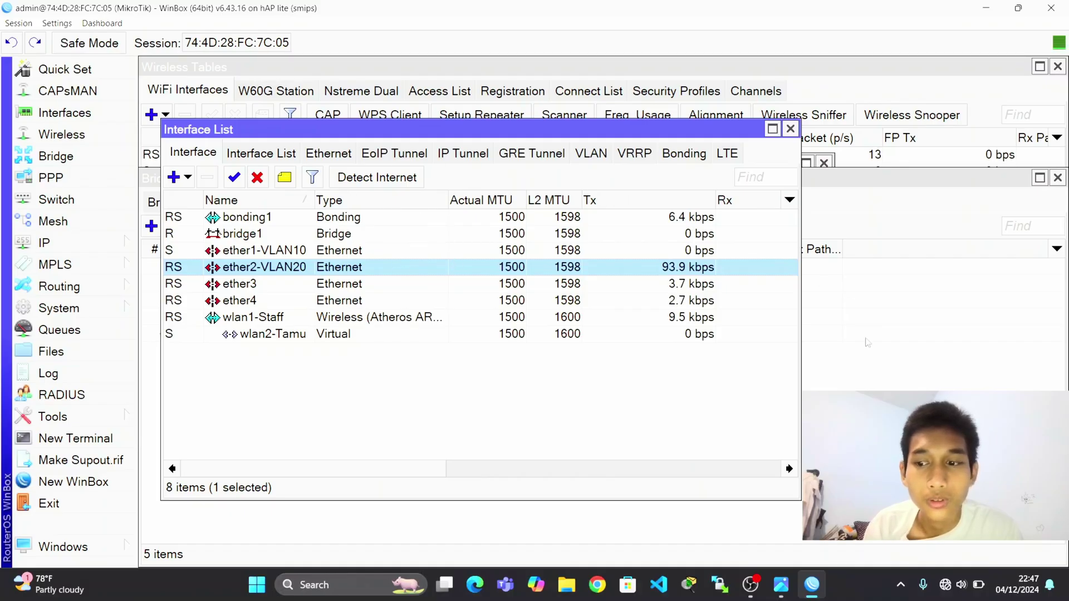
{"action": "left_click", "coordinate": [850, 385]}
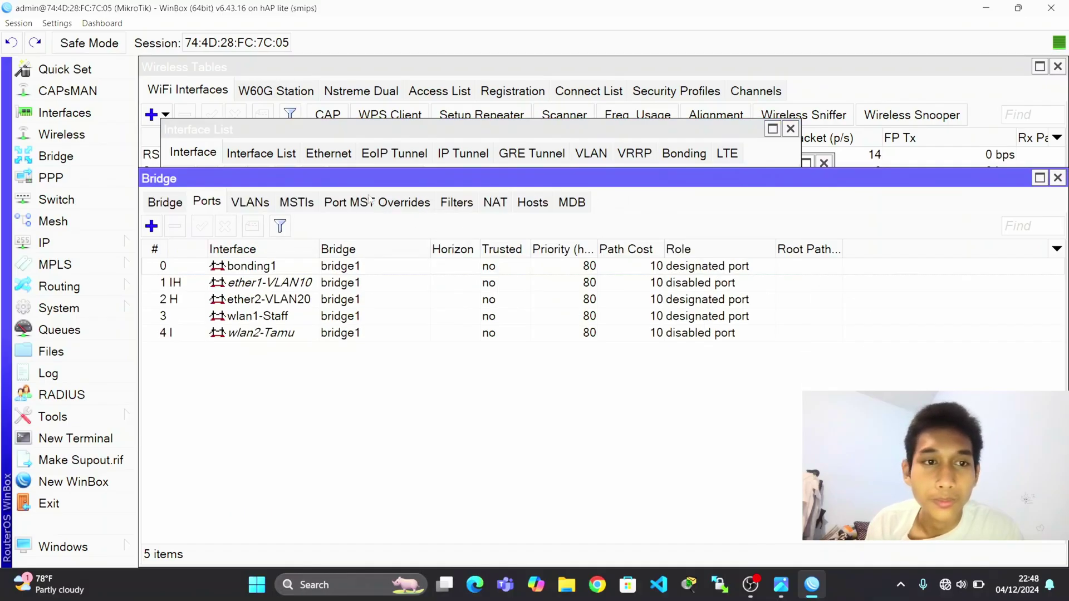
{"action": "left_click", "coordinate": [245, 202]}
Add bridge VLAN 10, tagged on bonding1 and untagged on ether1-VLAN10.
{"action": "left_click", "coordinate": [152, 225]}
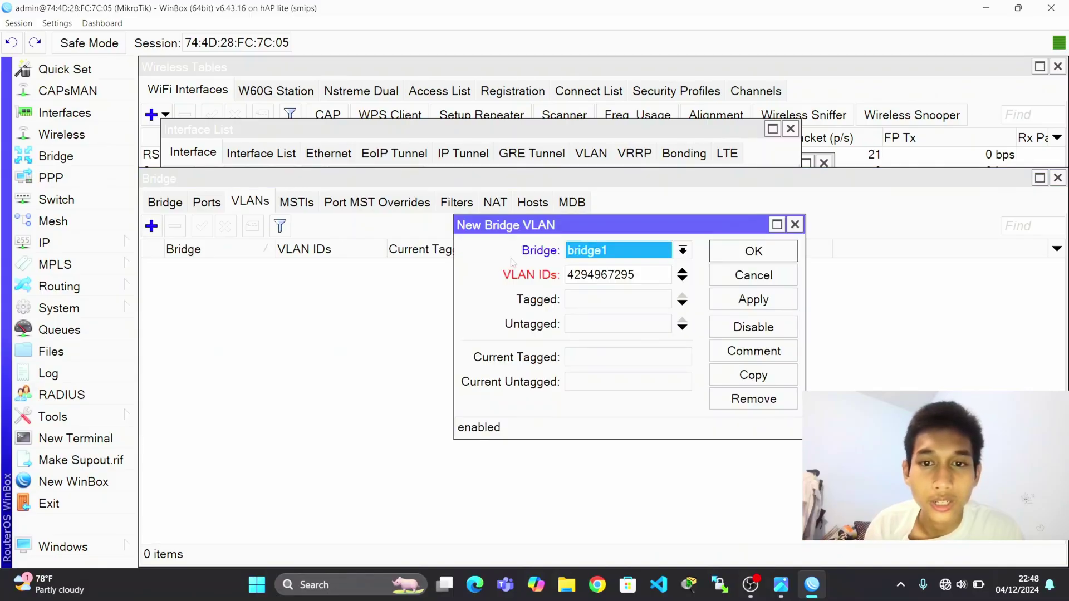
{"action": "left_click", "coordinate": [653, 275]}
{"action": "key", "text": "BackSpace"}
{"action": "key", "text": "BackSpace"}
{"action": "key", "text": "BackSpace"}
{"action": "key", "text": "BackSpace"}
{"action": "key", "text": "BackSpace"}
{"action": "key", "text": "BackSpace"}
{"action": "key", "text": "BackSpace"}
{"action": "key", "text": "BackSpace"}
{"action": "key", "text": "BackSpace"}
{"action": "key", "text": "BackSpace"}
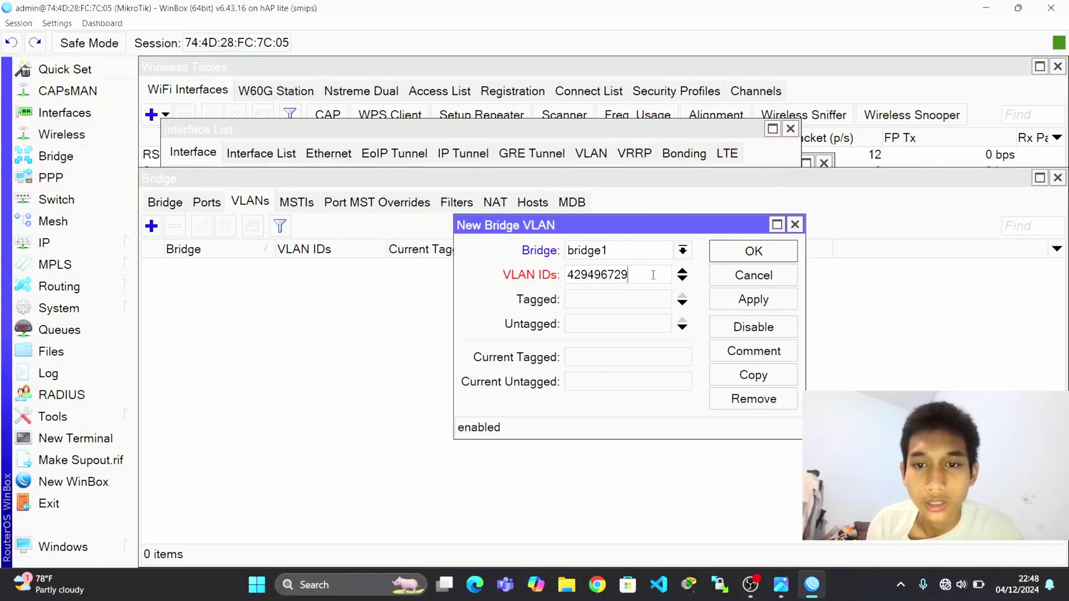
{"action": "type", "text": "10"}
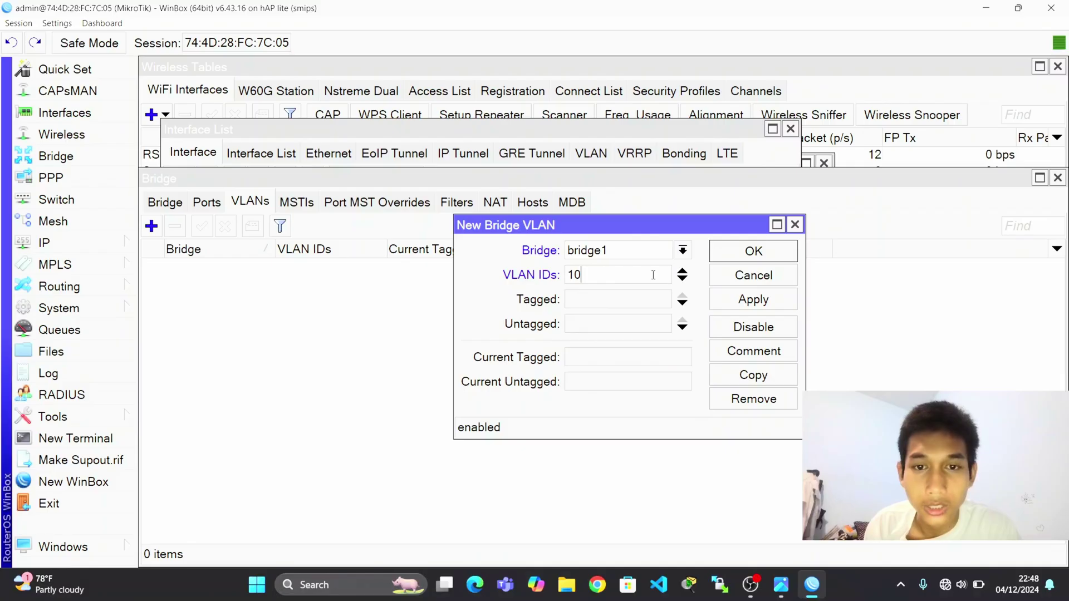
{"action": "left_click", "coordinate": [648, 301]}
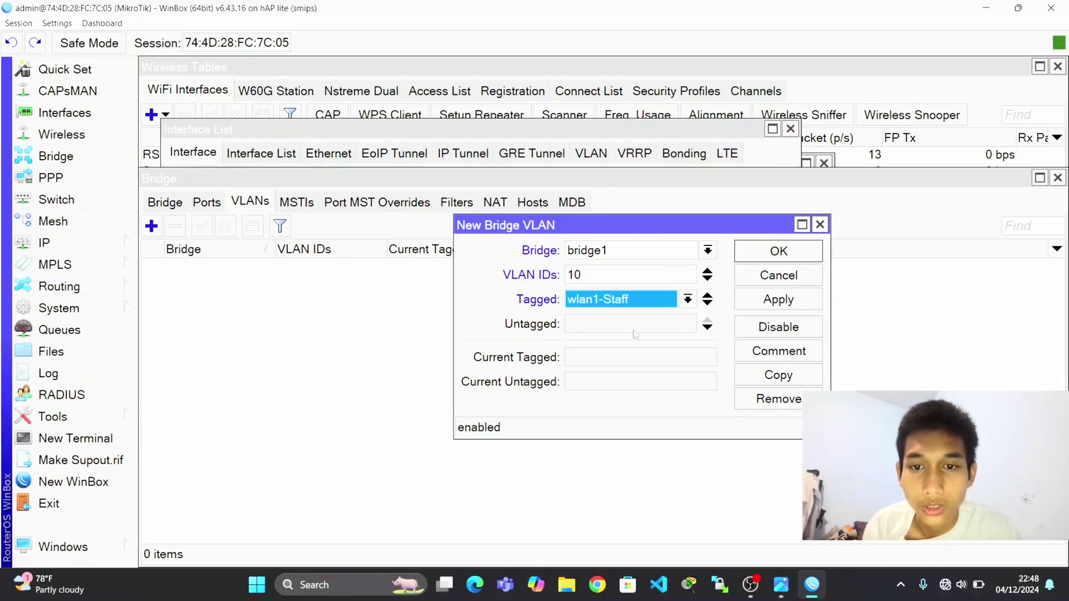
{"action": "left_click", "coordinate": [635, 333]}
{"action": "left_click", "coordinate": [646, 303]}
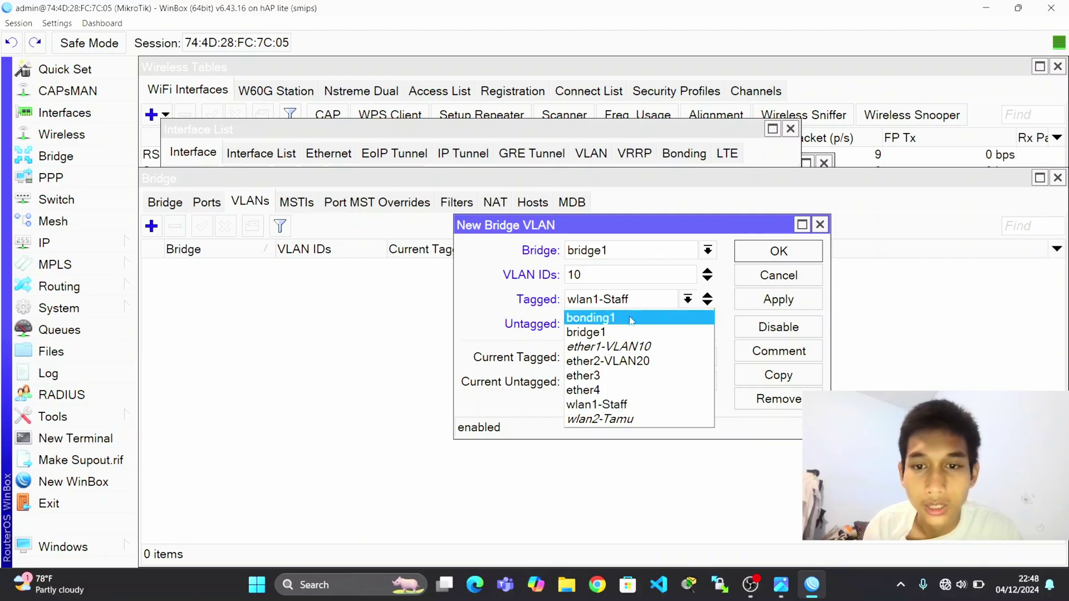
{"action": "left_click", "coordinate": [627, 322]}
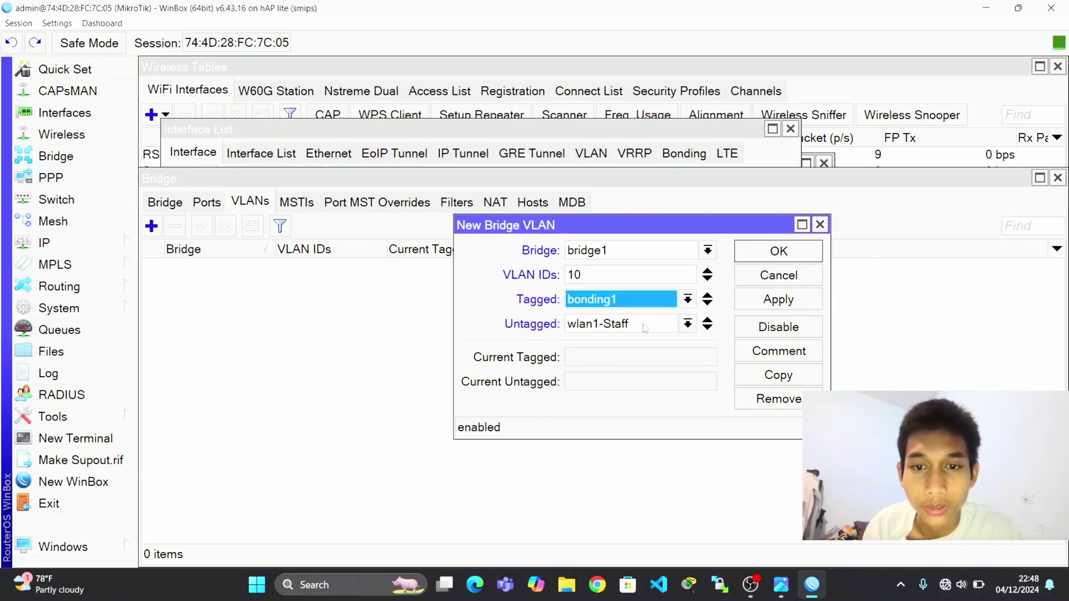
{"action": "left_click", "coordinate": [644, 329]}
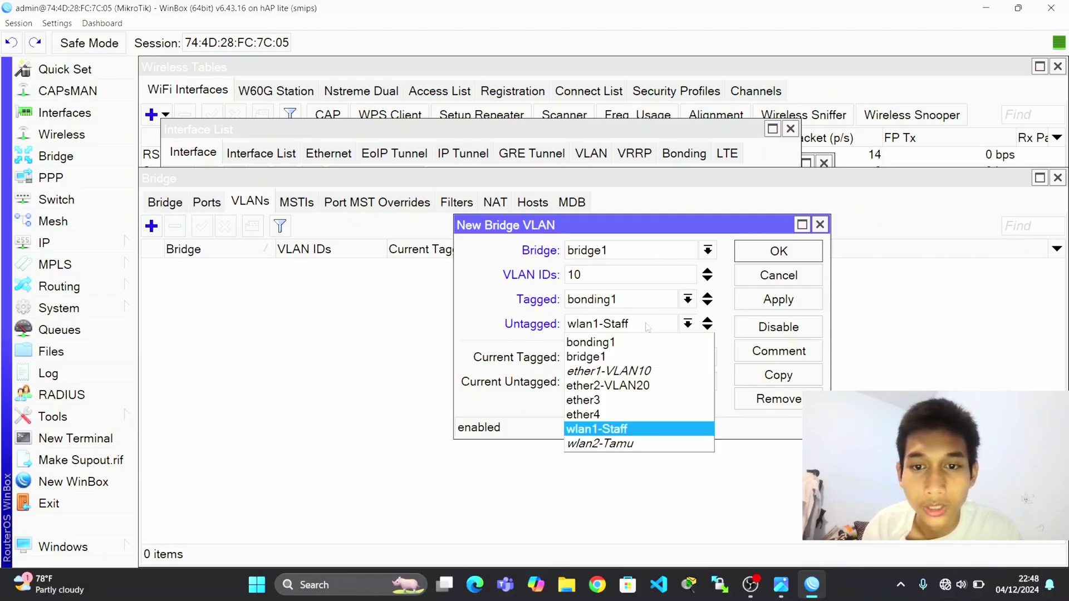
{"action": "left_click", "coordinate": [622, 374]}
{"action": "left_click", "coordinate": [762, 301]}
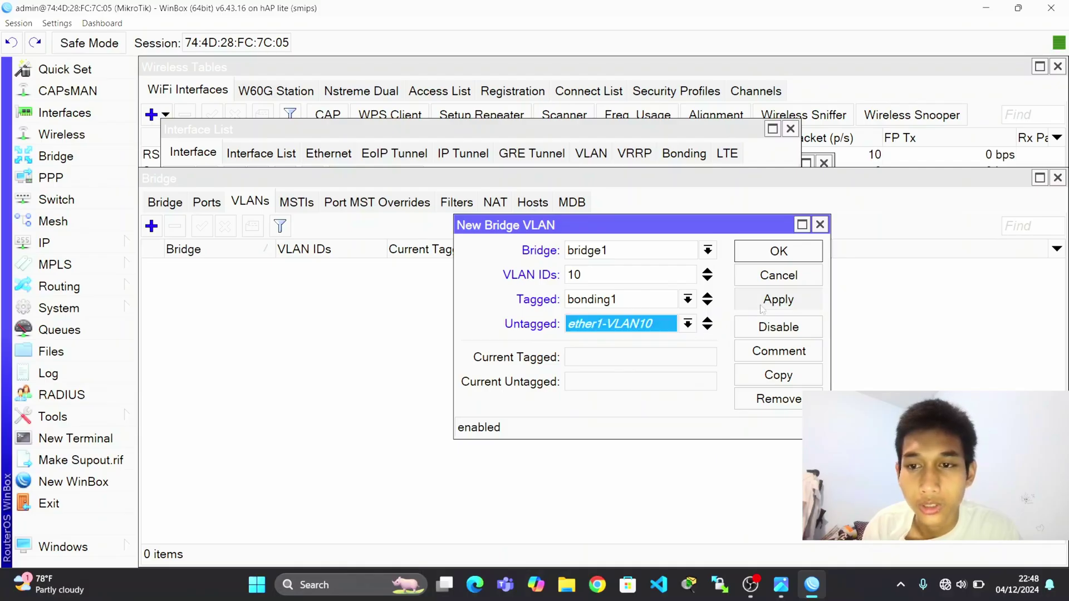
{"action": "left_click", "coordinate": [782, 253]}
Add bridge VLAN 20, tagged on bonding1 and untagged on ether2-VLAN20.
{"action": "left_click", "coordinate": [151, 226]}
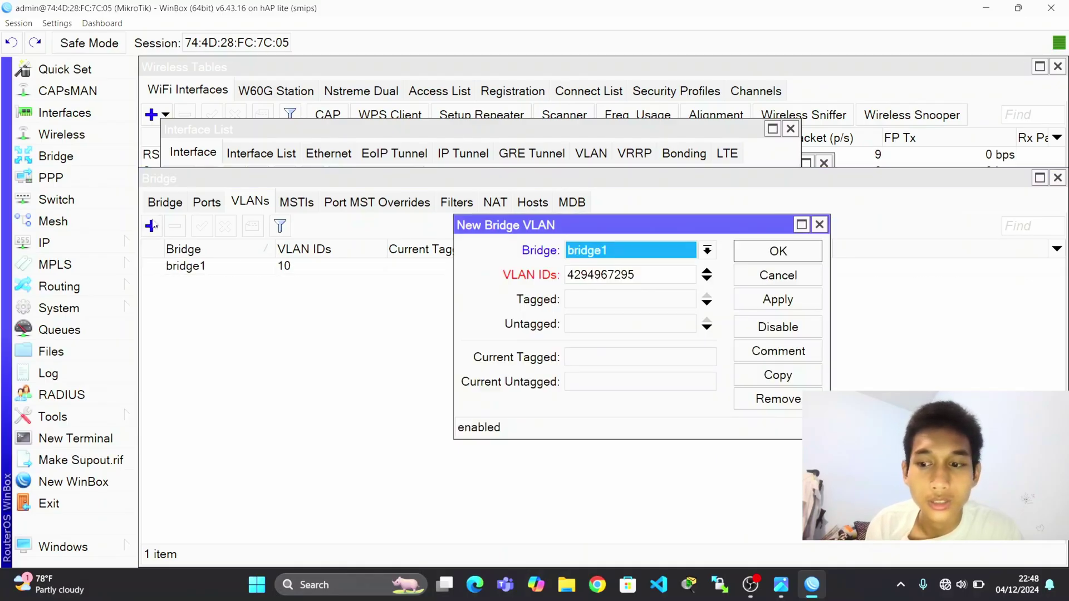
{"action": "left_click", "coordinate": [641, 274]}
{"action": "double_click", "coordinate": [641, 274]}
{"action": "key", "text": "BackSpace"}
{"action": "type", "text": "20"}
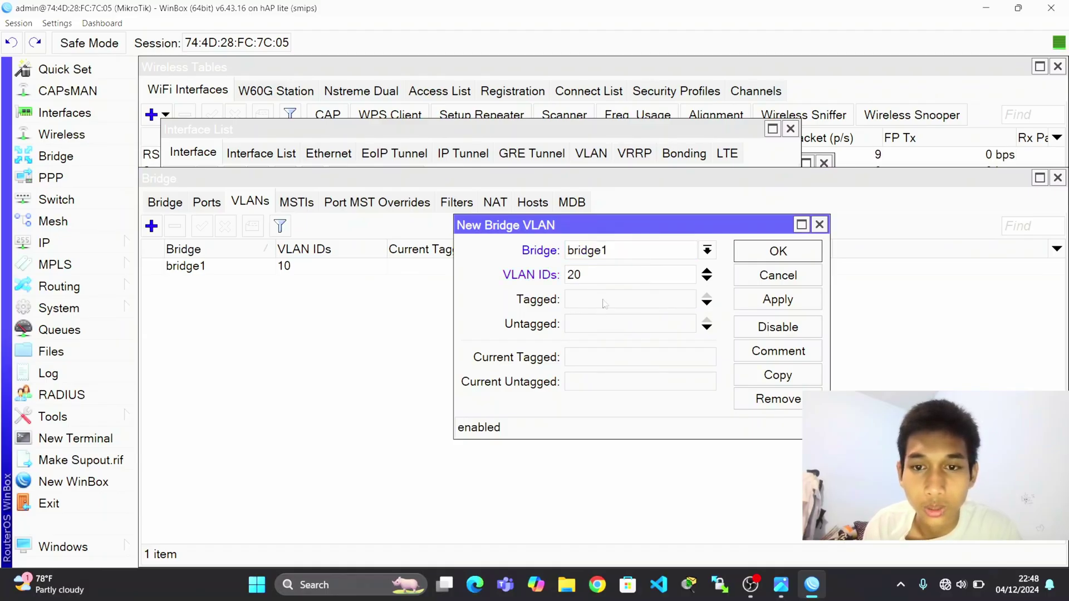
{"action": "left_click", "coordinate": [607, 298]}
{"action": "left_click", "coordinate": [613, 299]}
{"action": "left_click", "coordinate": [622, 316]}
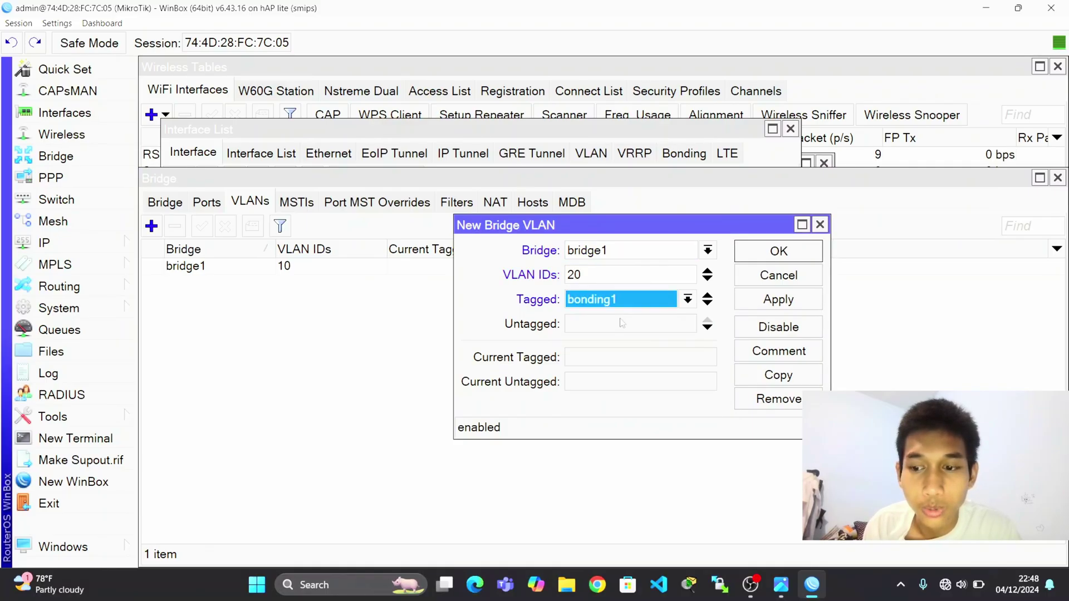
{"action": "left_click", "coordinate": [625, 324]}
{"action": "left_click", "coordinate": [625, 324]}
{"action": "left_click", "coordinate": [607, 382]}
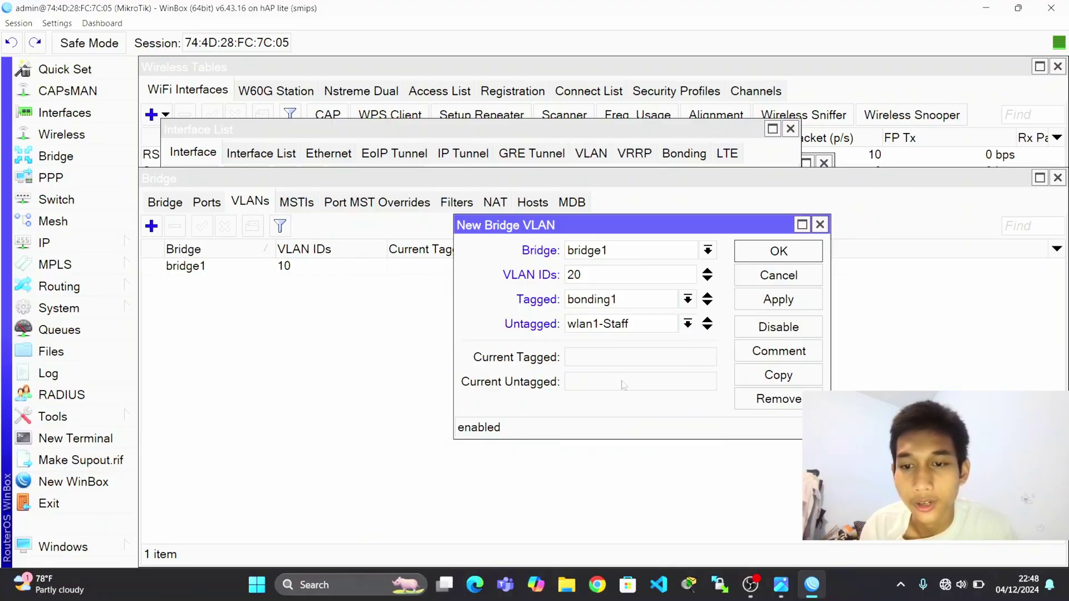
{"action": "left_click", "coordinate": [774, 298]}
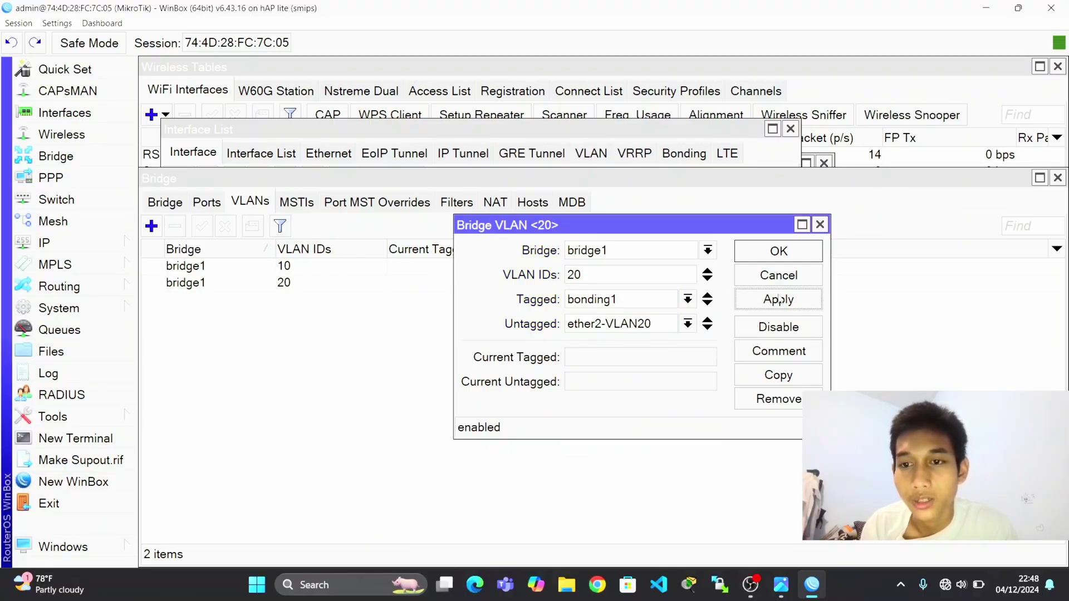
{"action": "left_click", "coordinate": [783, 253]}
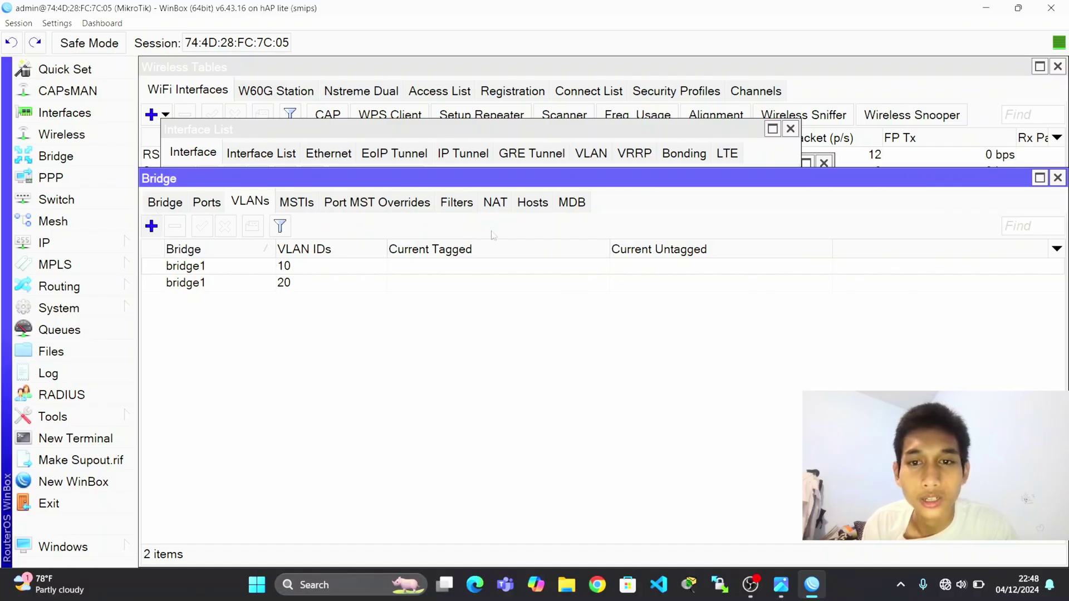
Add bridge VLAN 30, tagged on bonding1 and untagged on wlan1-Staff.
{"action": "left_click", "coordinate": [151, 226]}
{"action": "left_click", "coordinate": [652, 275]}
{"action": "double_click", "coordinate": [651, 275]}
{"action": "key", "text": "BackSpace"}
{"action": "type", "text": "30"}
{"action": "left_click", "coordinate": [616, 300]}
{"action": "left_click", "coordinate": [617, 300]}
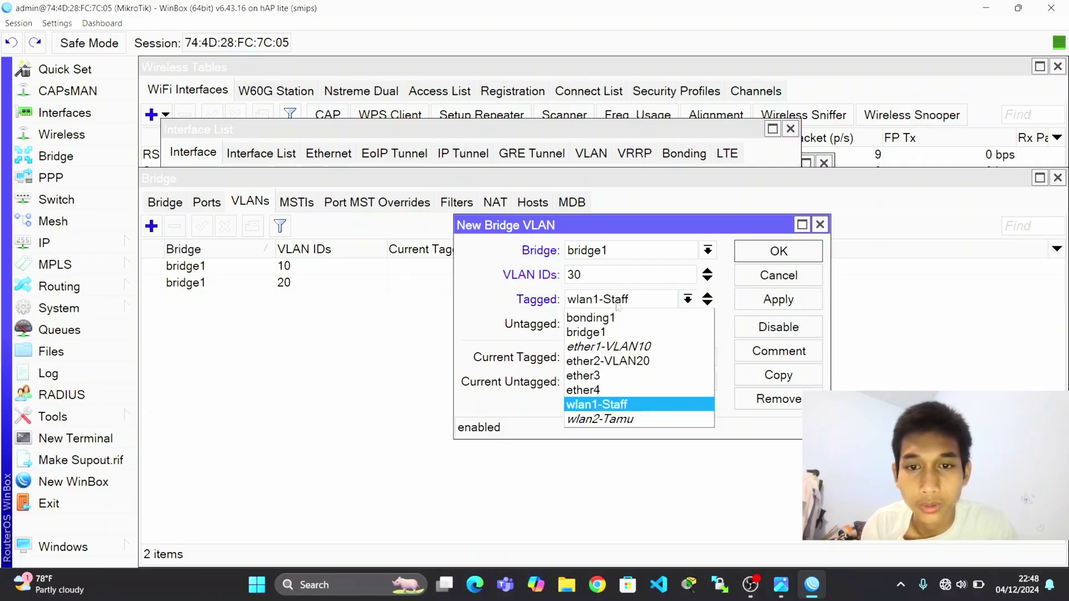
{"action": "left_click", "coordinate": [618, 317]}
{"action": "left_click", "coordinate": [618, 323]}
{"action": "left_click", "coordinate": [618, 323]}
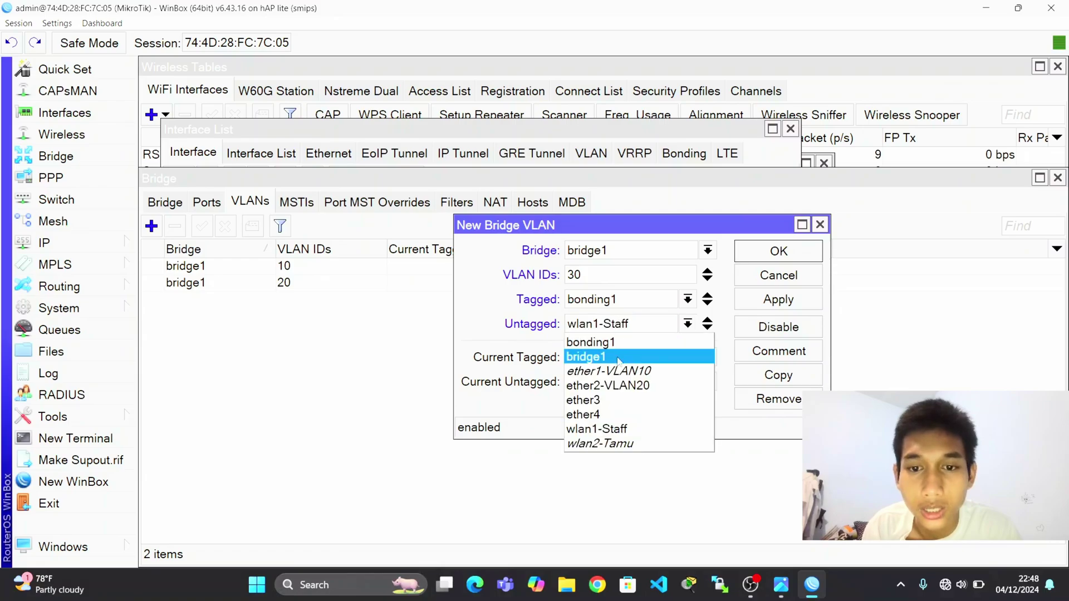
{"action": "left_click", "coordinate": [616, 431]}
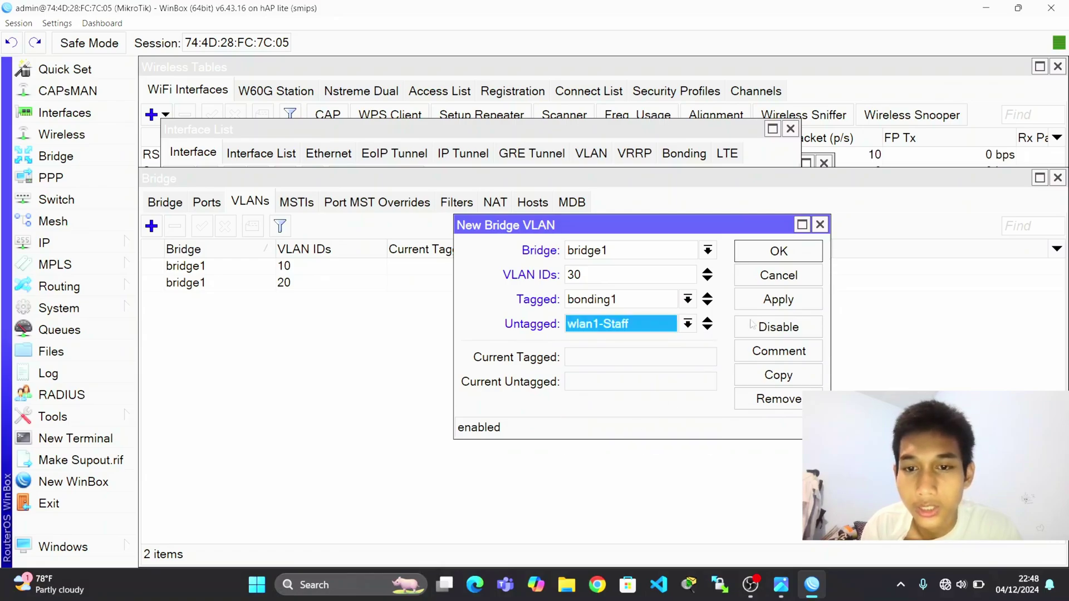
{"action": "left_click", "coordinate": [770, 302]}
{"action": "left_click", "coordinate": [779, 252]}
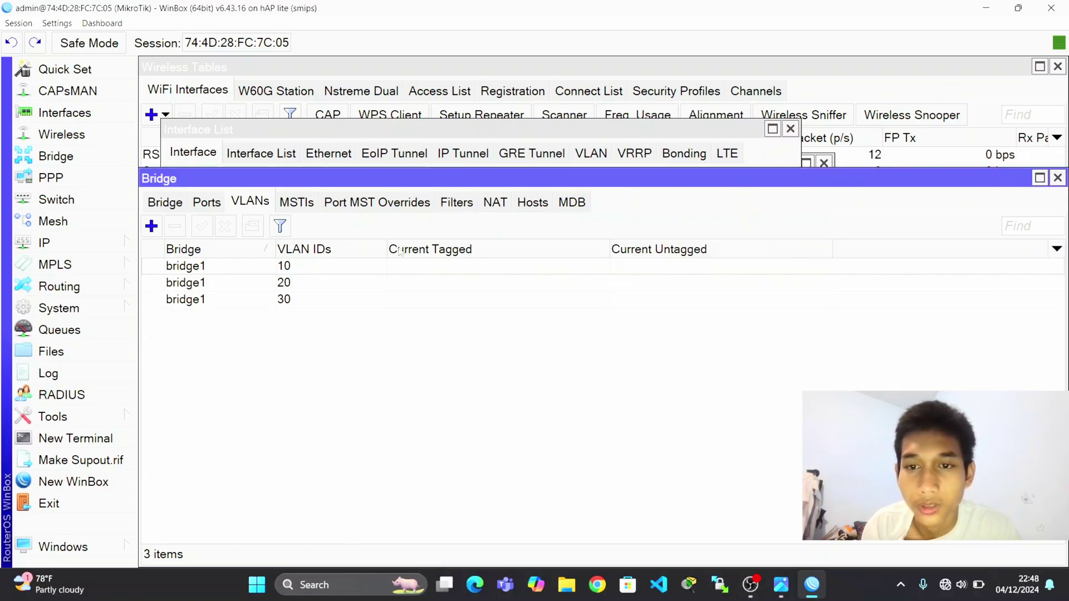
Add bridge VLAN 40, tagged on bonding1 and untagged on wlan2-Tamu.
{"action": "left_click", "coordinate": [152, 226]}
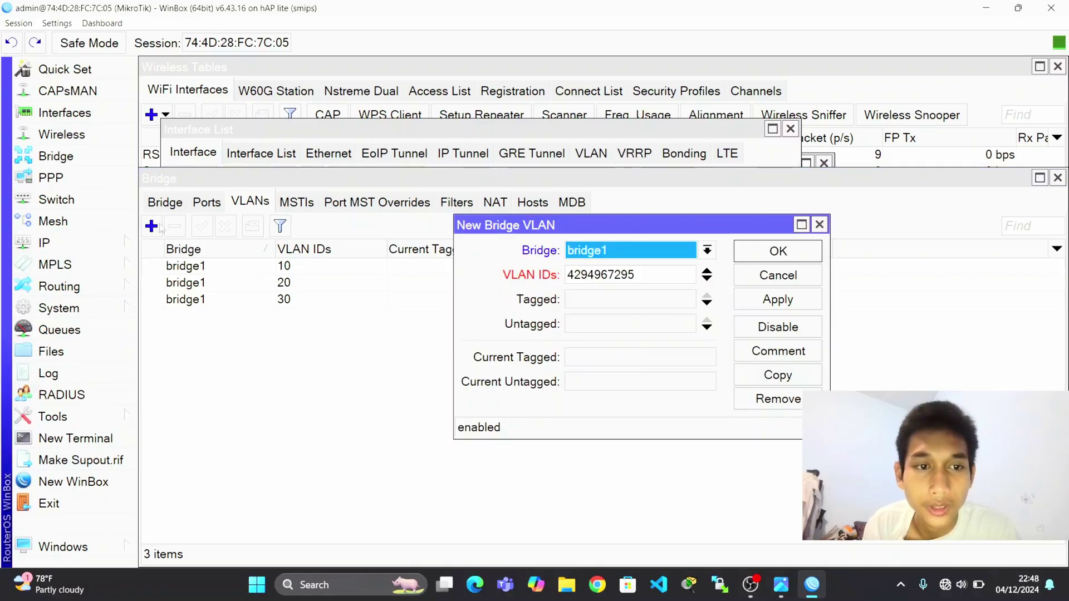
{"action": "left_click", "coordinate": [658, 268]}
{"action": "double_click", "coordinate": [657, 267]}
{"action": "key", "text": "BackSpace"}
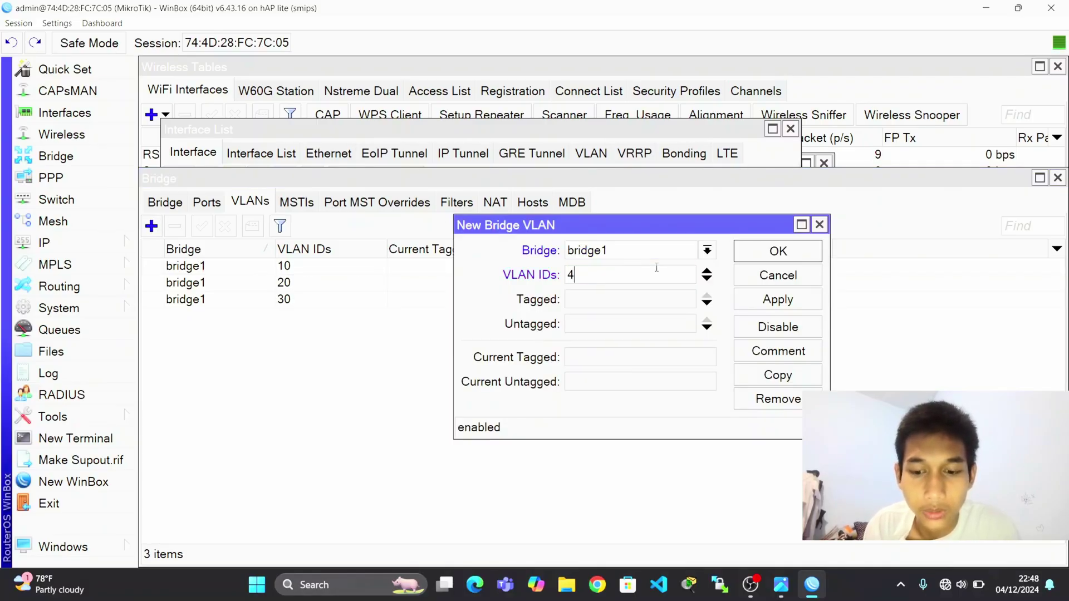
{"action": "type", "text": "40"}
{"action": "left_click", "coordinate": [628, 299]}
{"action": "left_click", "coordinate": [627, 299]}
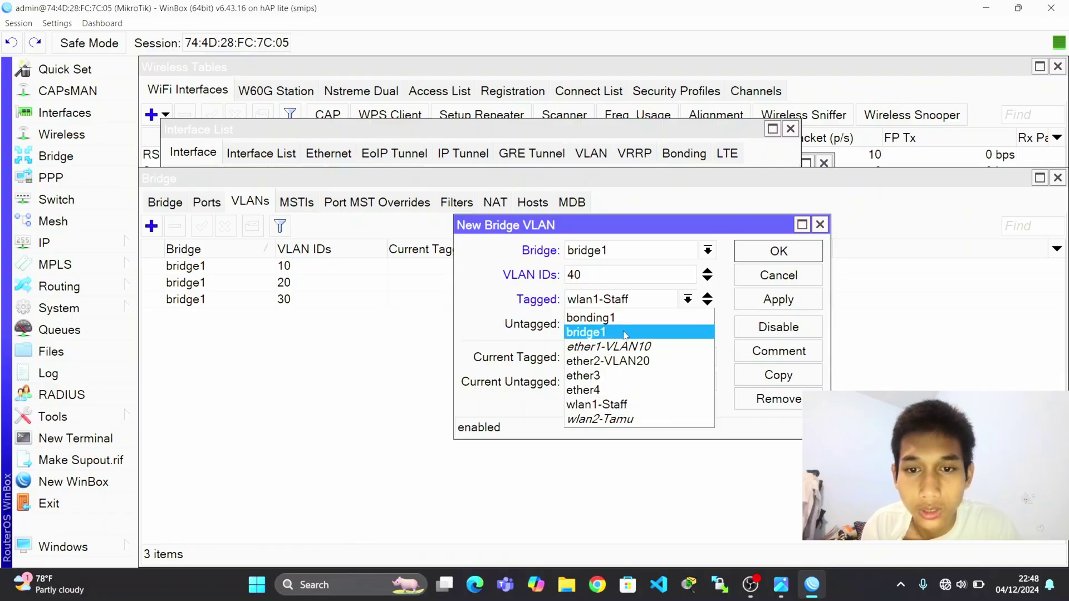
{"action": "left_click", "coordinate": [613, 312]}
{"action": "left_click", "coordinate": [628, 329]}
{"action": "left_click", "coordinate": [627, 329]}
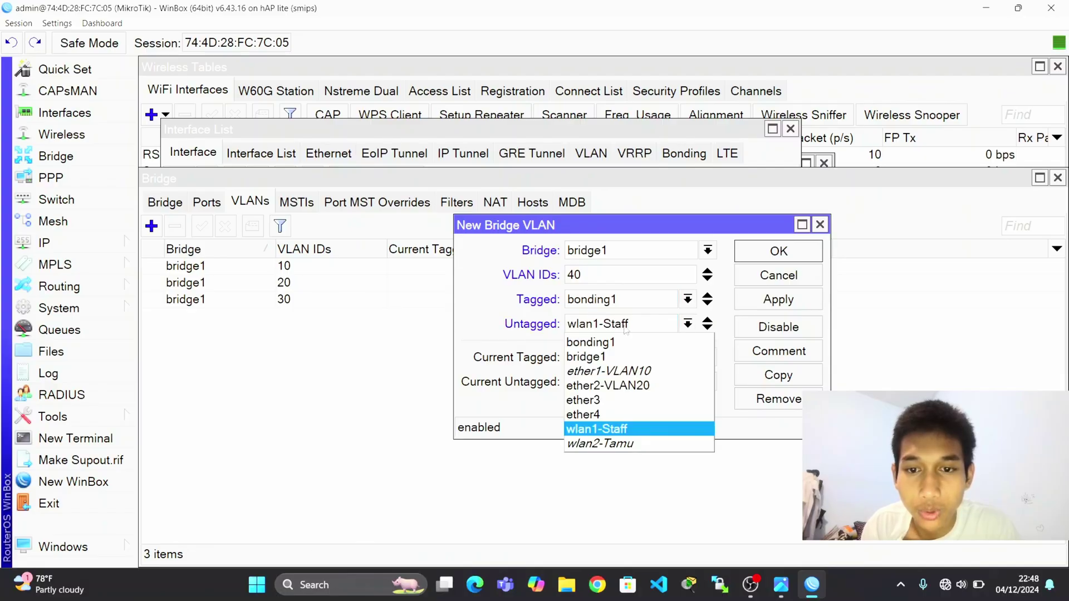
{"action": "left_click", "coordinate": [635, 442]}
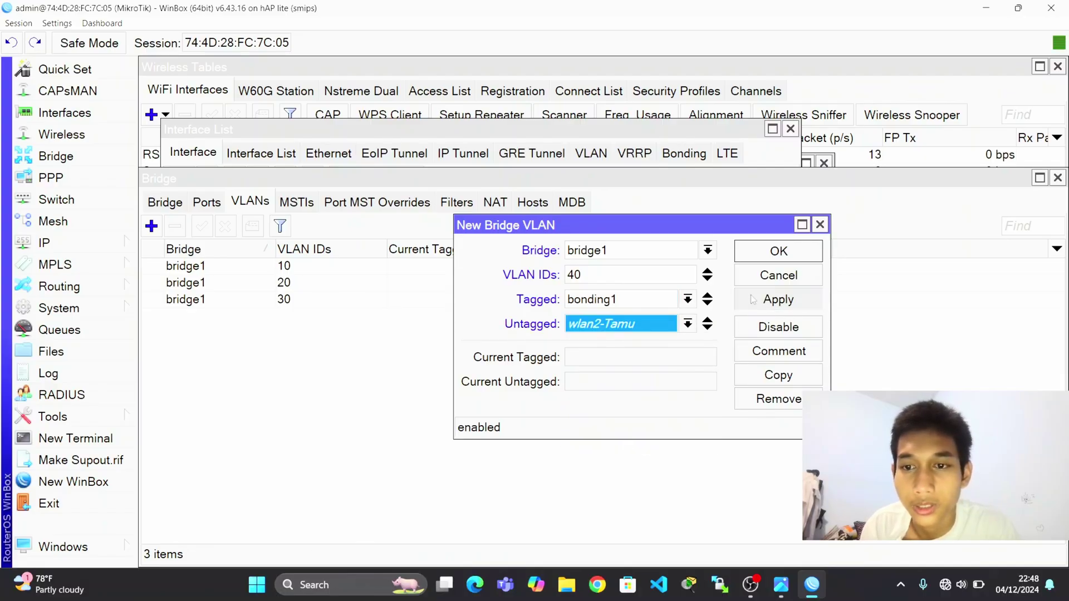
{"action": "left_click", "coordinate": [779, 299]}
{"action": "left_click", "coordinate": [778, 251]}
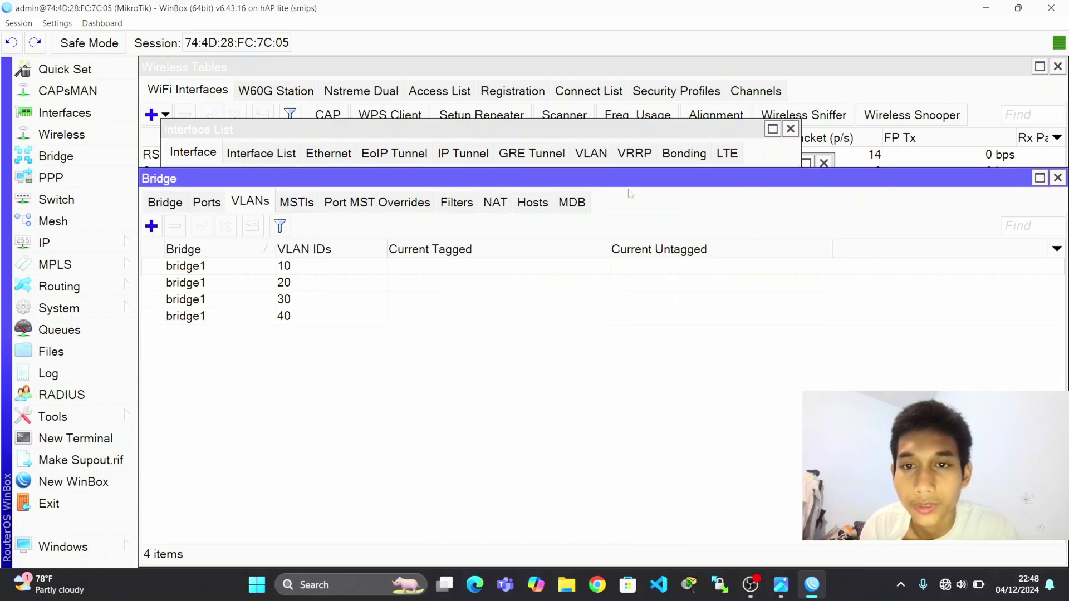
Review the router's interface list and the bridge VLAN table.
{"action": "left_click", "coordinate": [228, 139]}
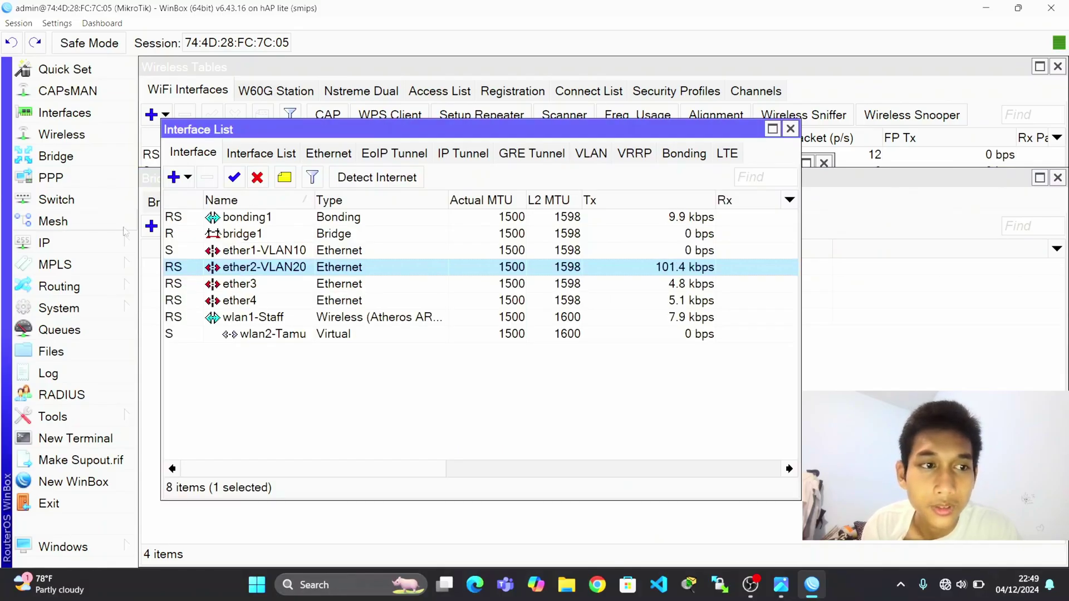
{"action": "left_click", "coordinate": [45, 243]}
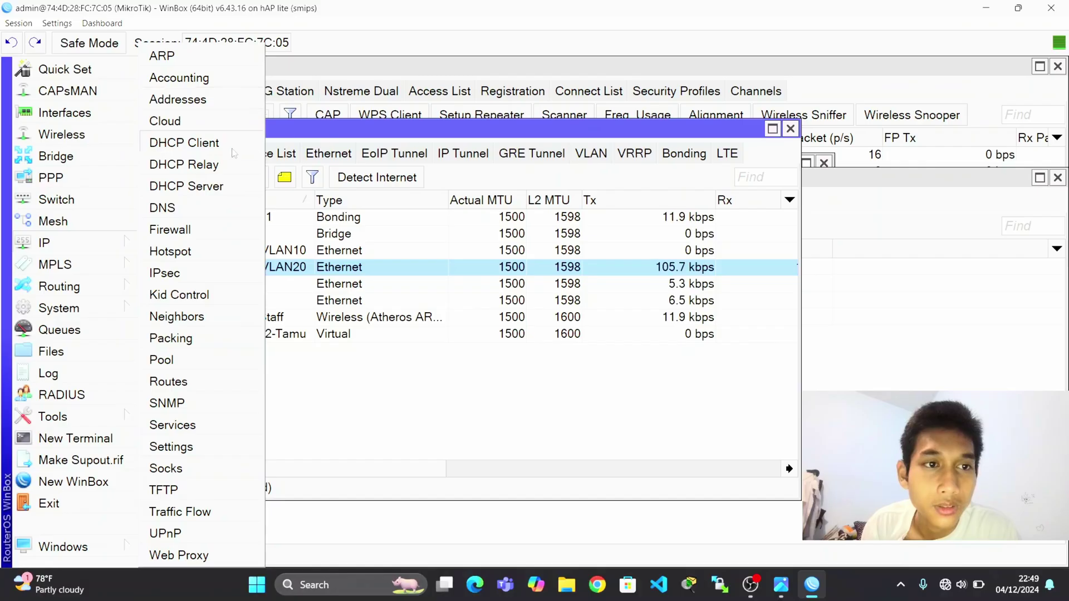
{"action": "left_click", "coordinate": [841, 478]}
Turn off the PC's Wi-Fi in Windows quick network settings.
{"action": "left_click", "coordinate": [947, 588]}
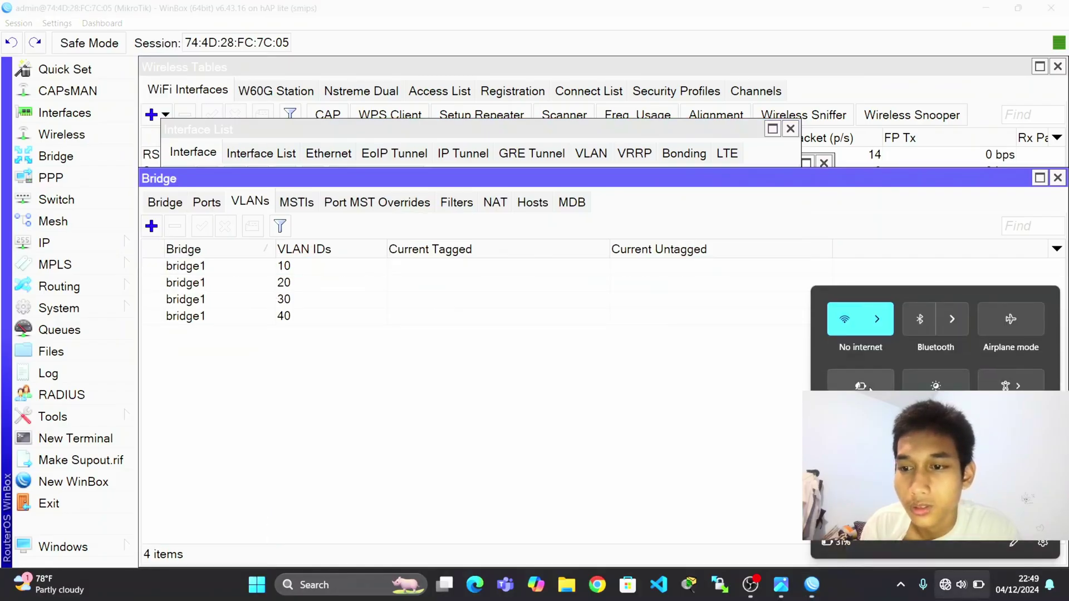
{"action": "left_click", "coordinate": [848, 319]}
{"action": "left_click", "coordinate": [752, 405]}
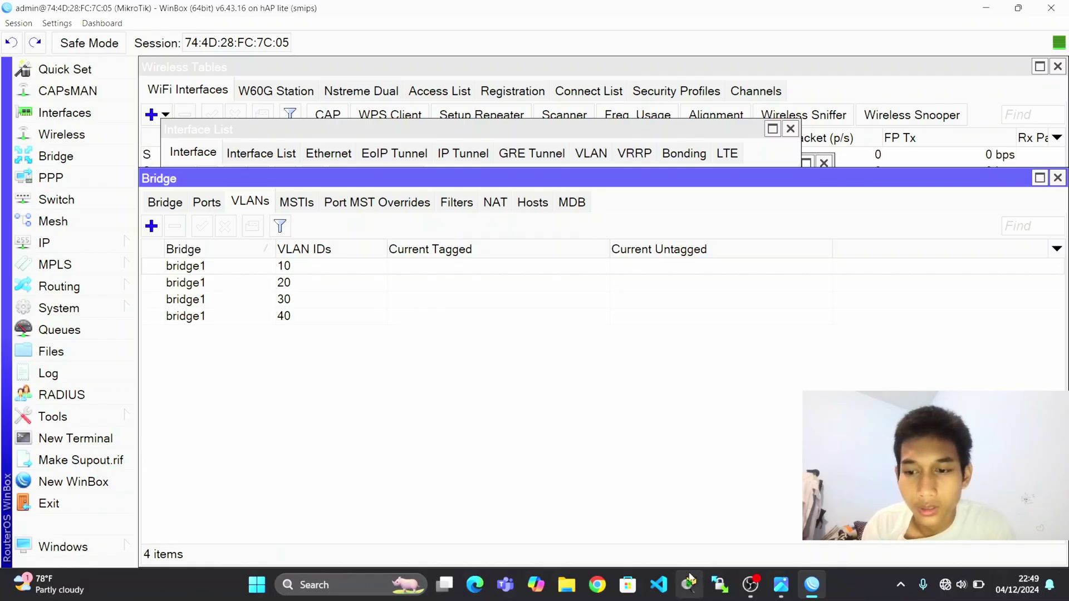
Reboot the router from System > Reboot and confirm.
{"action": "left_click", "coordinate": [100, 313]}
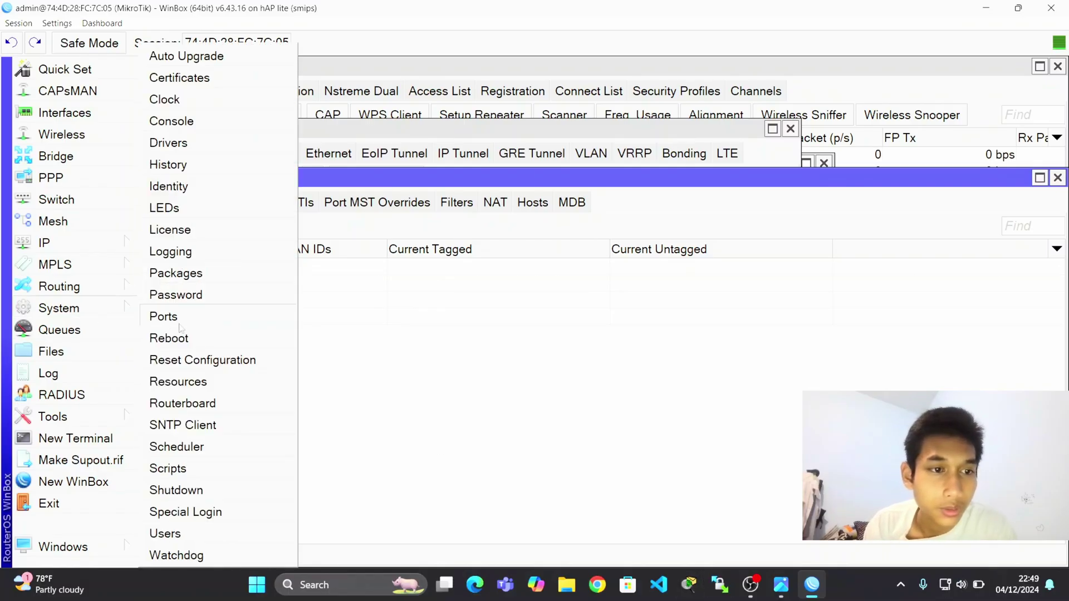
{"action": "left_click", "coordinate": [184, 337]}
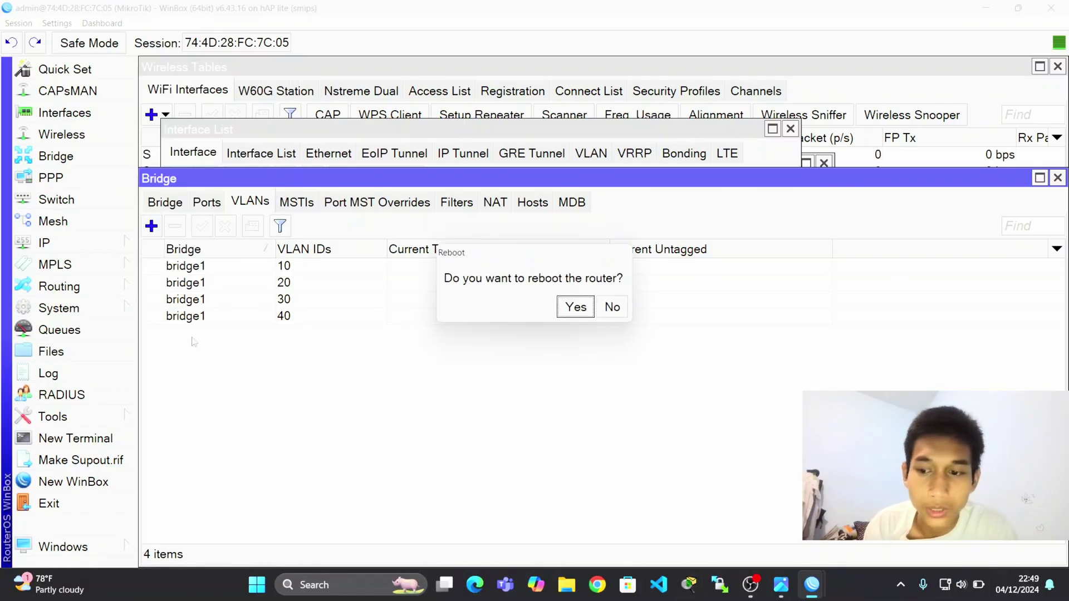
{"action": "left_click", "coordinate": [575, 315]}
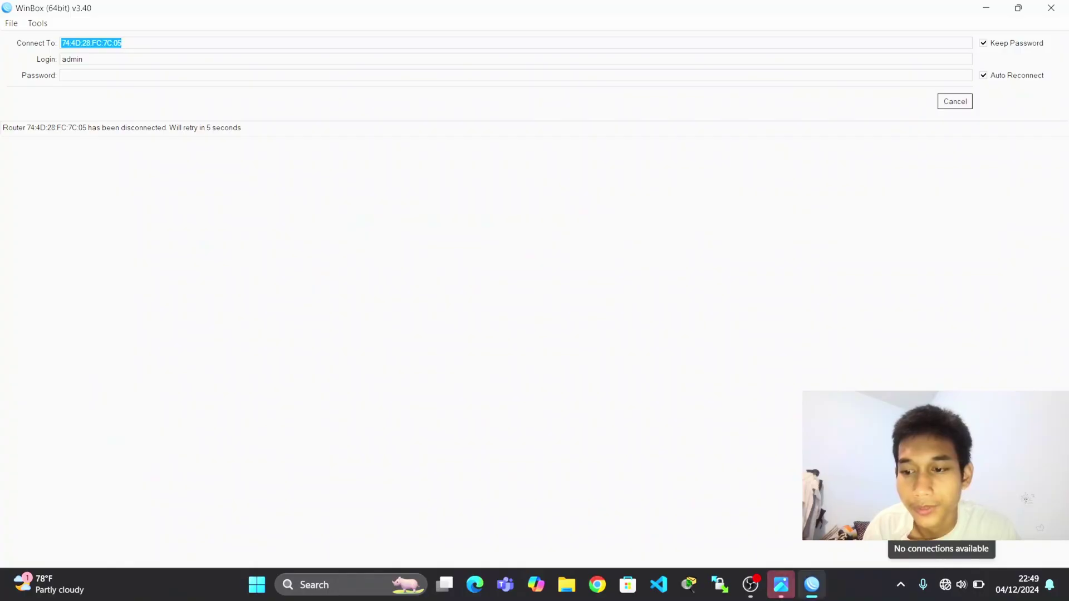
Cancel WinBox's reconnect to the rebooting router and open the Windows Start menu.
{"action": "left_click", "coordinate": [955, 102]}
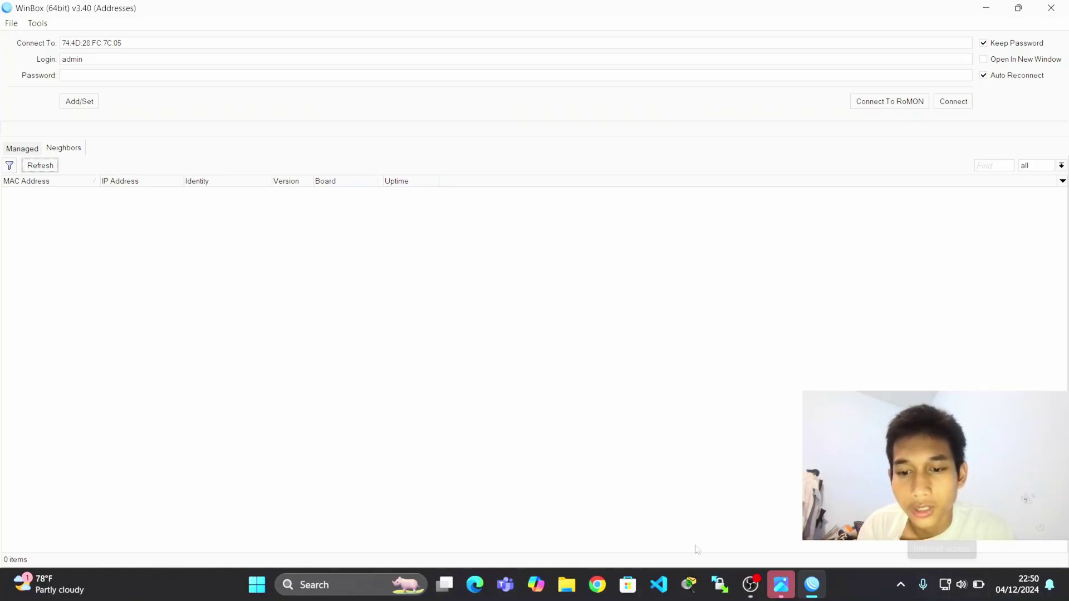
{"action": "left_click", "coordinate": [365, 581]}
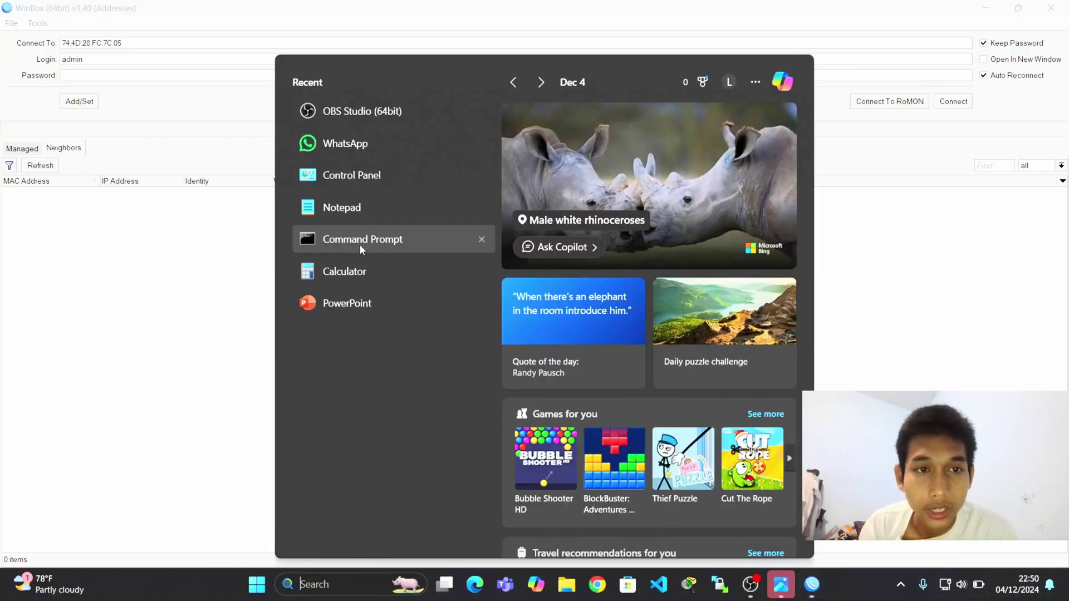
Run ipconfig in Command Prompt (PC at 192.168.88.253), then refresh WinBox's Neighbors list.
{"action": "left_click", "coordinate": [393, 244]}
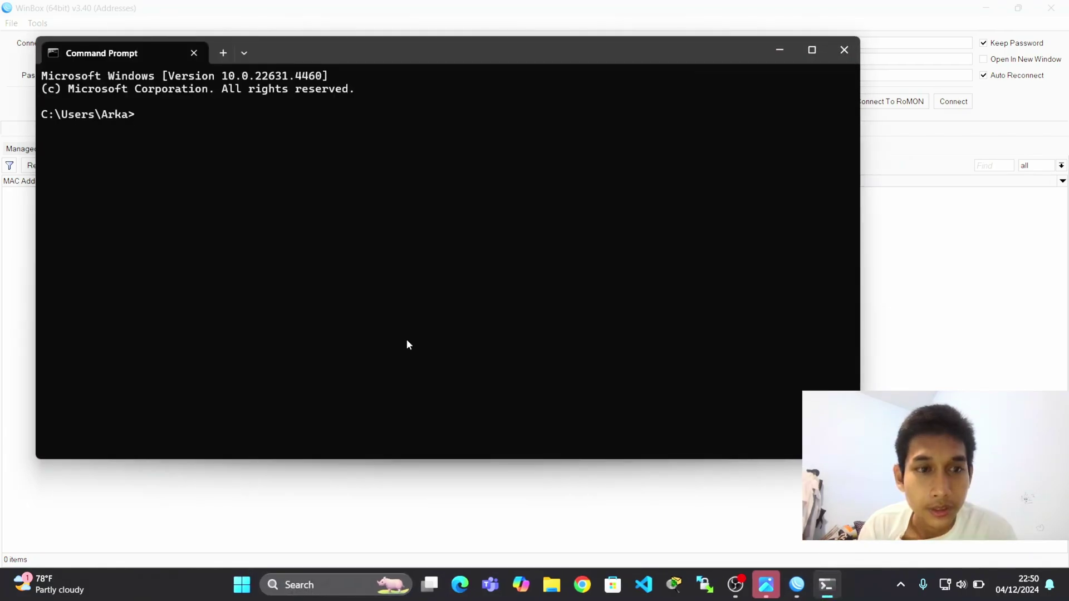
{"action": "type", "text": "ipconfig"}
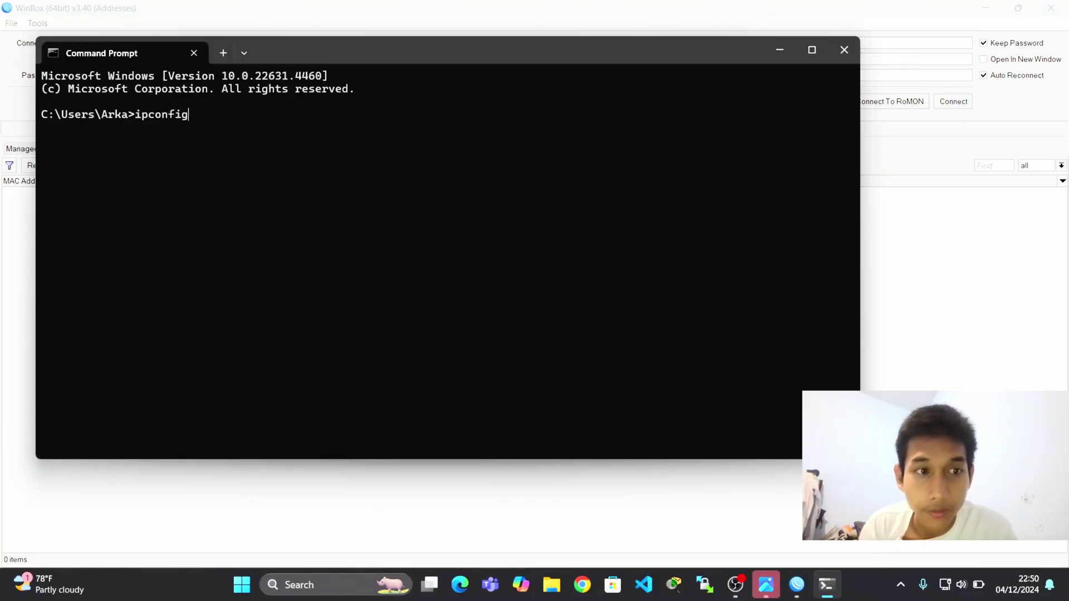
{"action": "key", "text": "Return"}
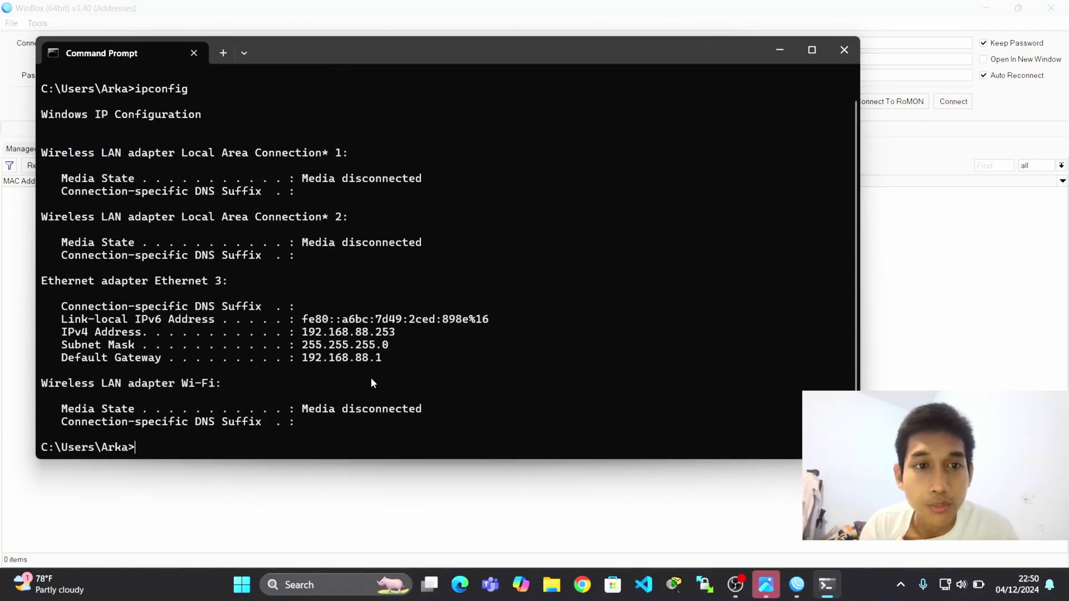
{"action": "left_click", "coordinate": [776, 53]}
{"action": "left_click", "coordinate": [54, 168]}
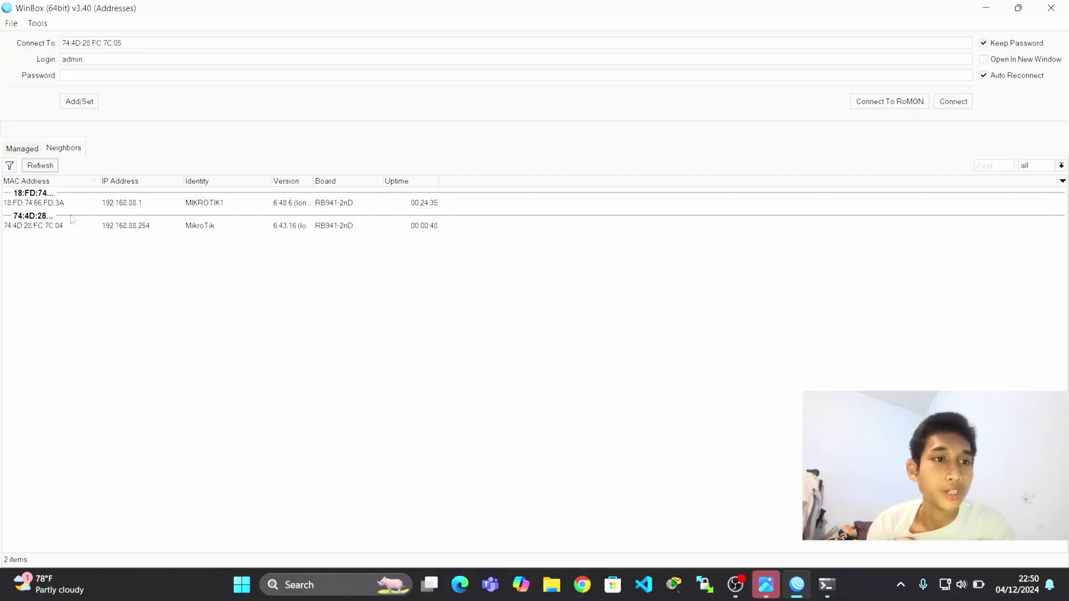
Connect to MIKROTIK1 and check that its Bridge and Ports lists are empty.
{"action": "left_click", "coordinate": [74, 239]}
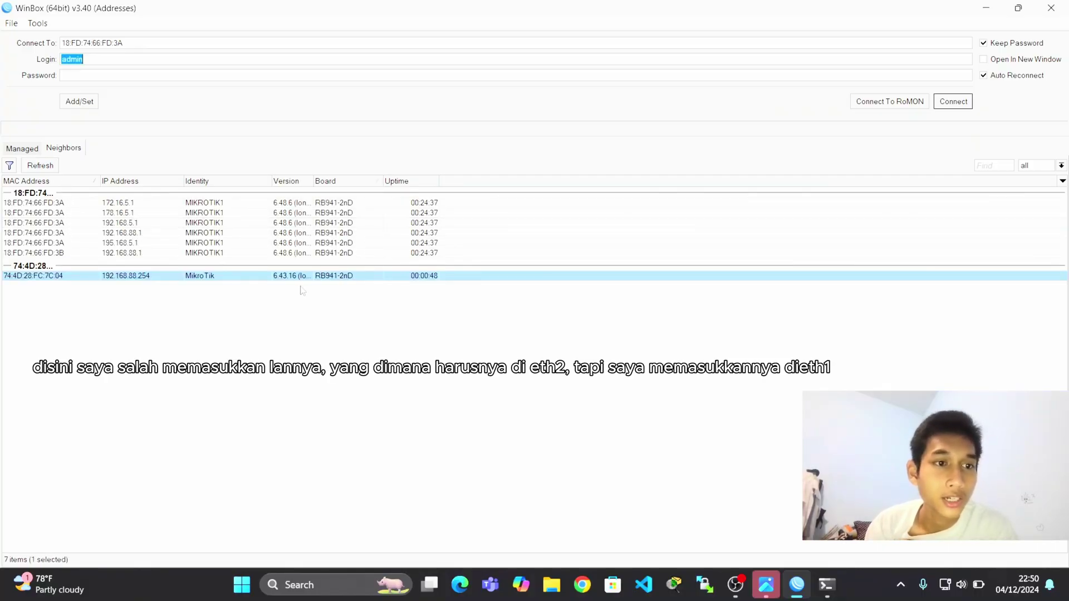
{"action": "left_click", "coordinate": [945, 102]}
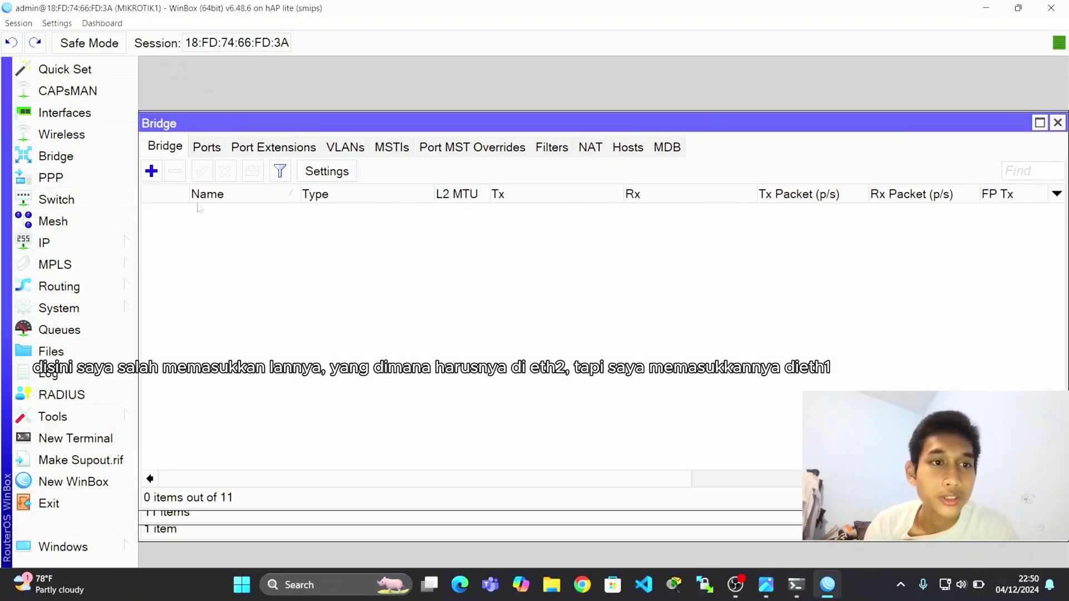
{"action": "left_click", "coordinate": [151, 171]}
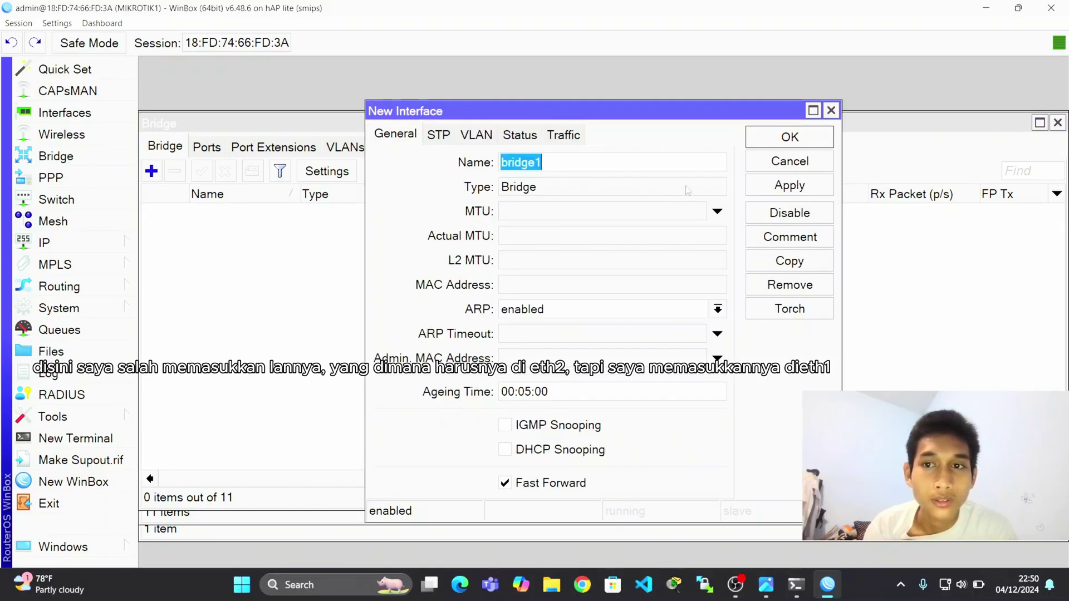
{"action": "left_click", "coordinate": [832, 113]}
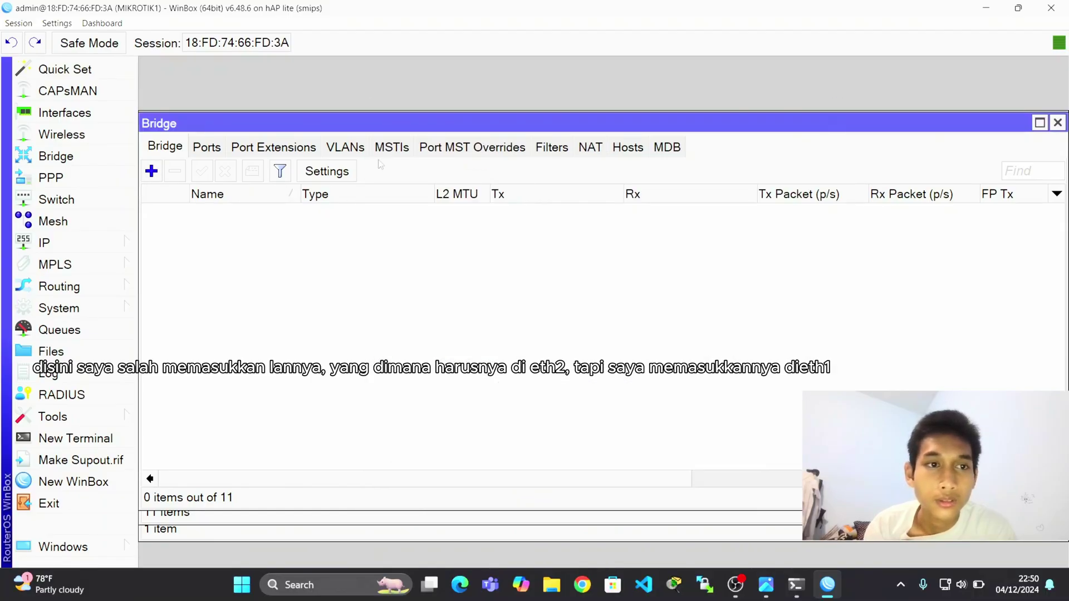
{"action": "left_click", "coordinate": [215, 156]}
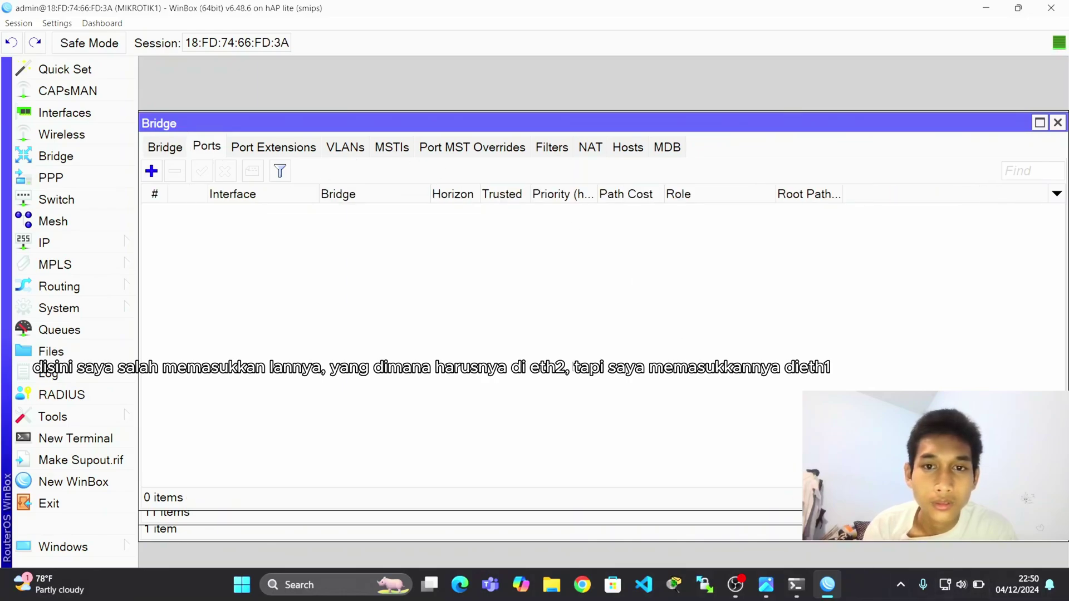
{"action": "left_click", "coordinate": [164, 151]}
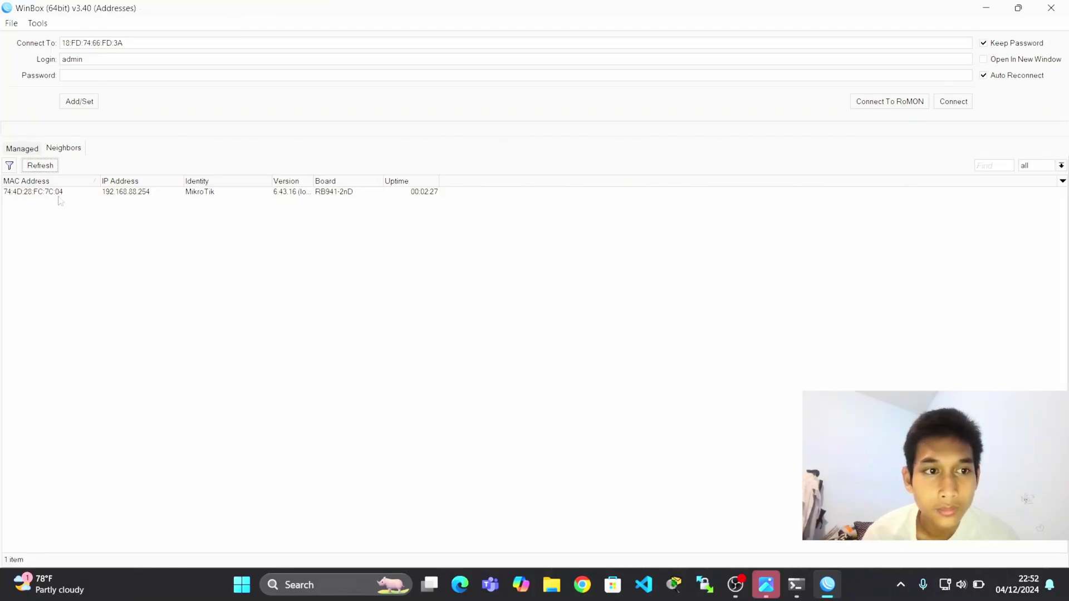
Log into the MikroTik router at 192.168.88.254 and recheck the PC's ipconfig output.
{"action": "left_click", "coordinate": [59, 192]}
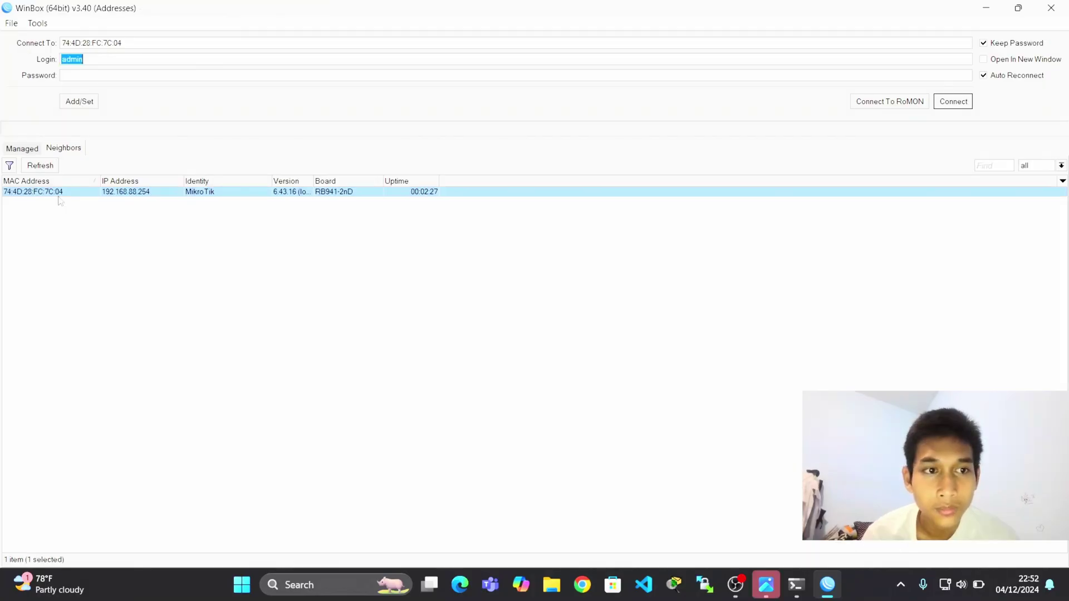
{"action": "left_click", "coordinate": [943, 105]}
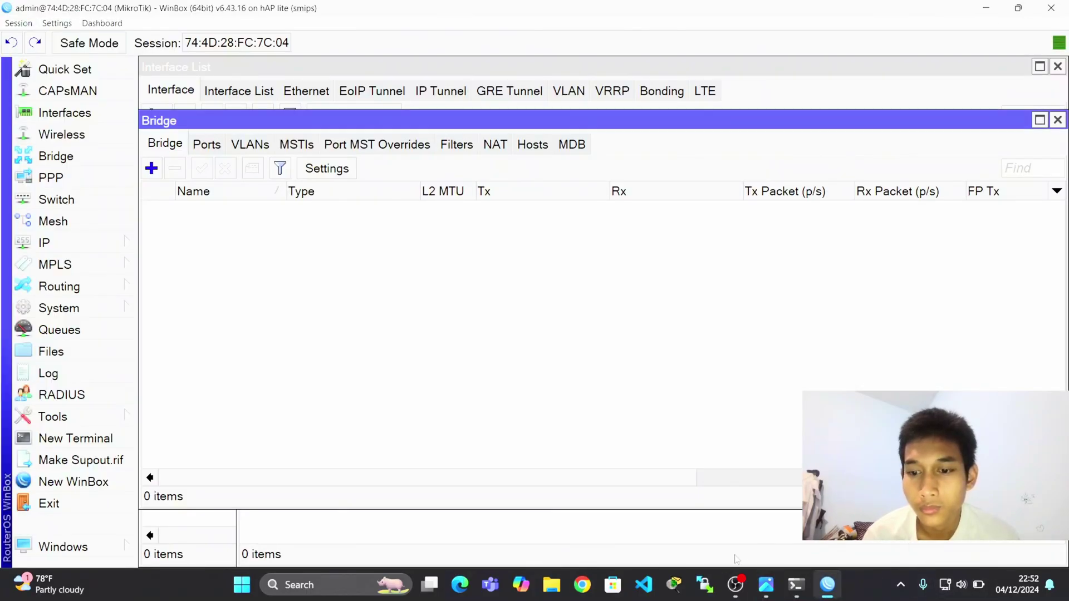
{"action": "left_click", "coordinate": [796, 585]}
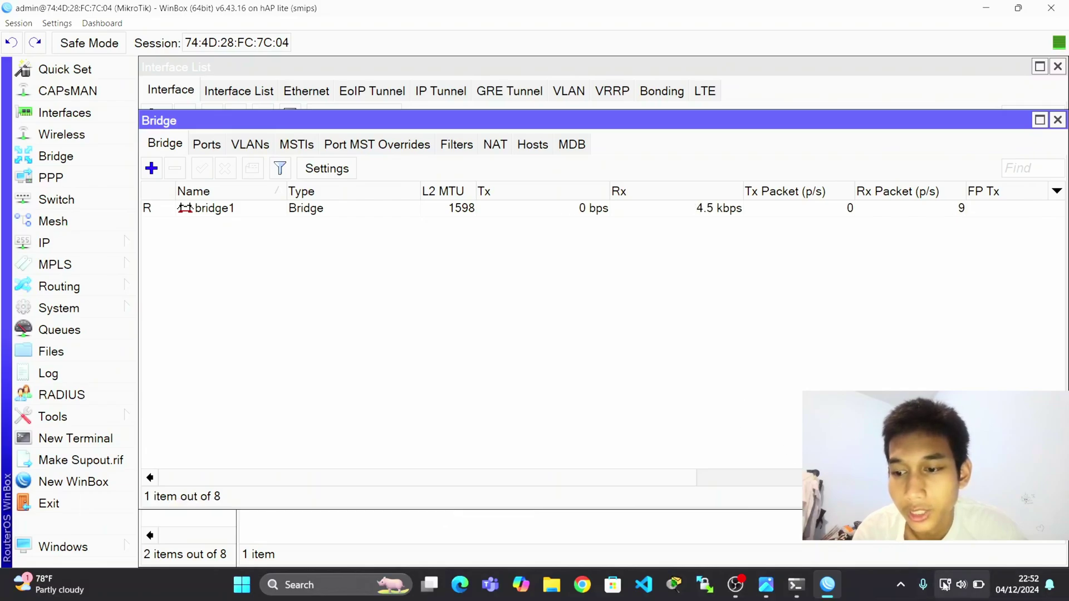
{"action": "left_click", "coordinate": [806, 584]}
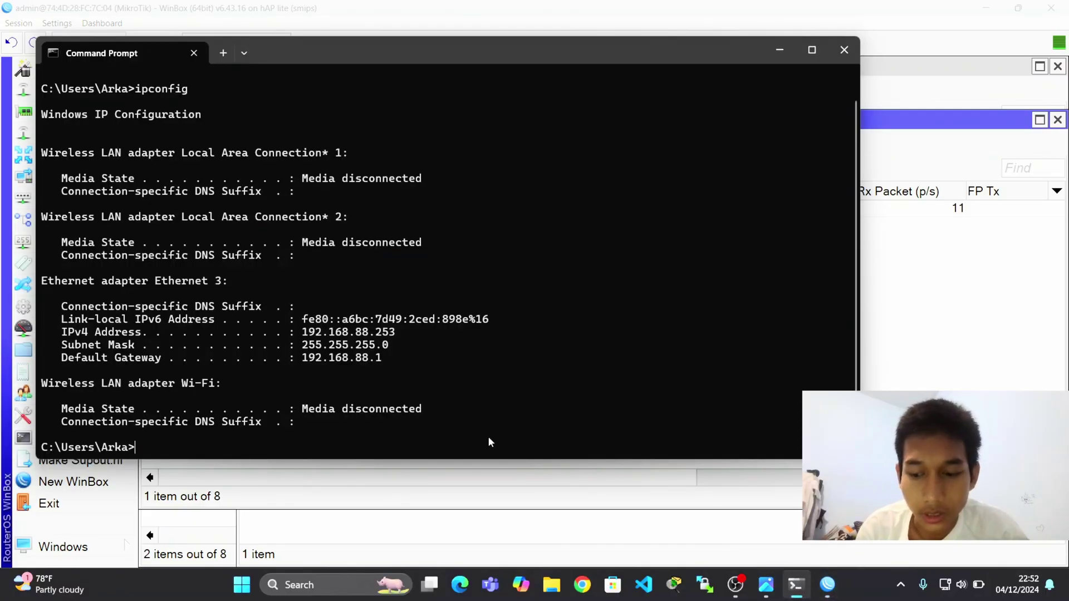
{"action": "left_click", "coordinate": [779, 51]}
Enable VLAN Filtering on bridge1 and apply it.
{"action": "double_click", "coordinate": [445, 208]}
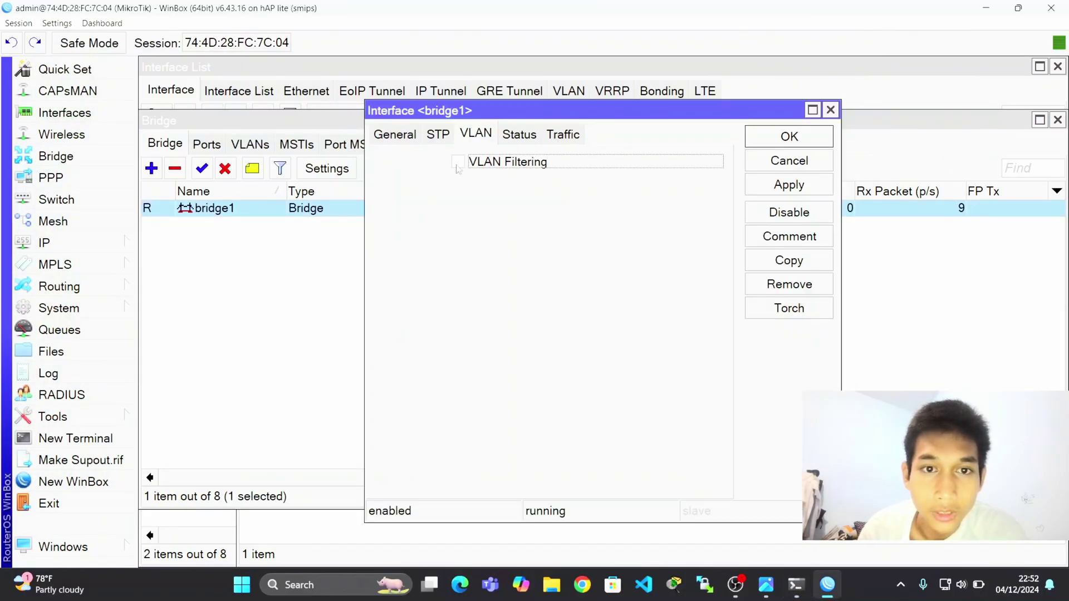
{"action": "left_click", "coordinate": [458, 162]}
{"action": "left_click", "coordinate": [787, 187]}
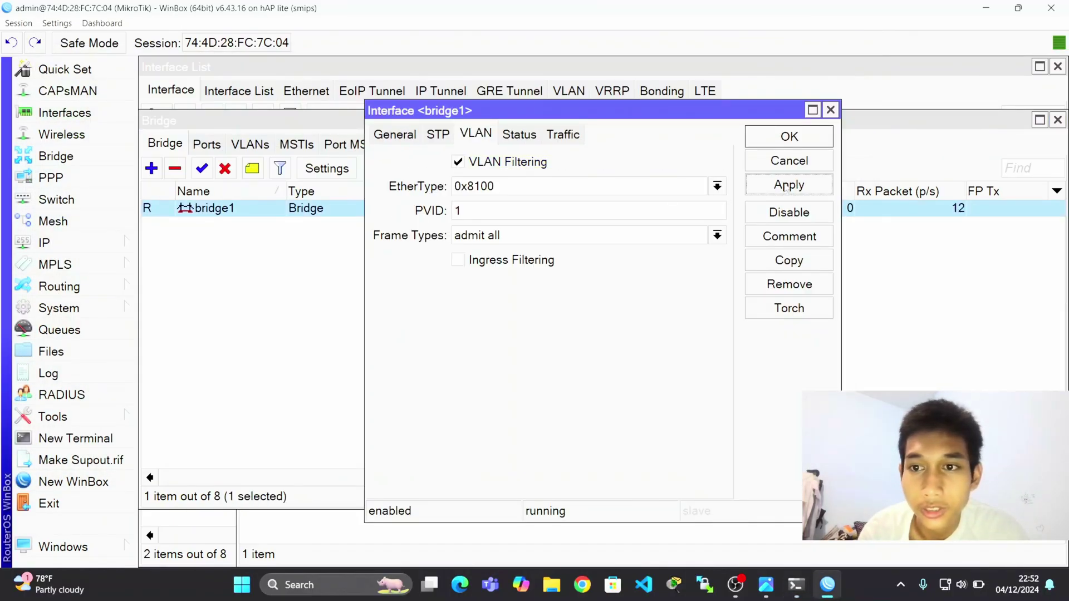
{"action": "left_click", "coordinate": [790, 137]}
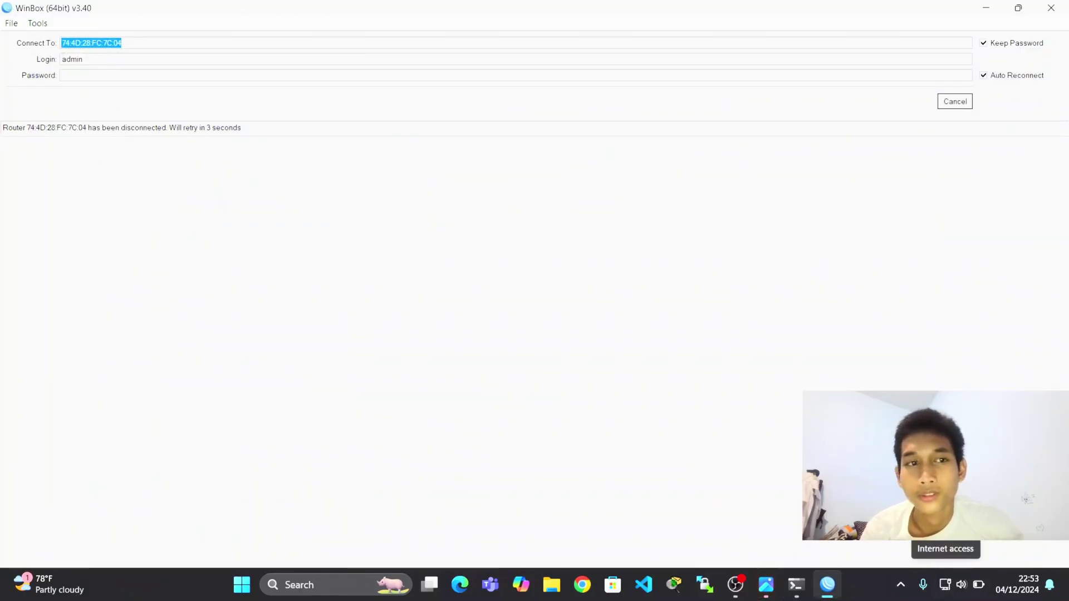
Cancel the reconnect, refresh Neighbors, and rerun ipconfig showing 192.168.5.254 via gateway 192.168.5.1.
{"action": "left_click", "coordinate": [955, 102]}
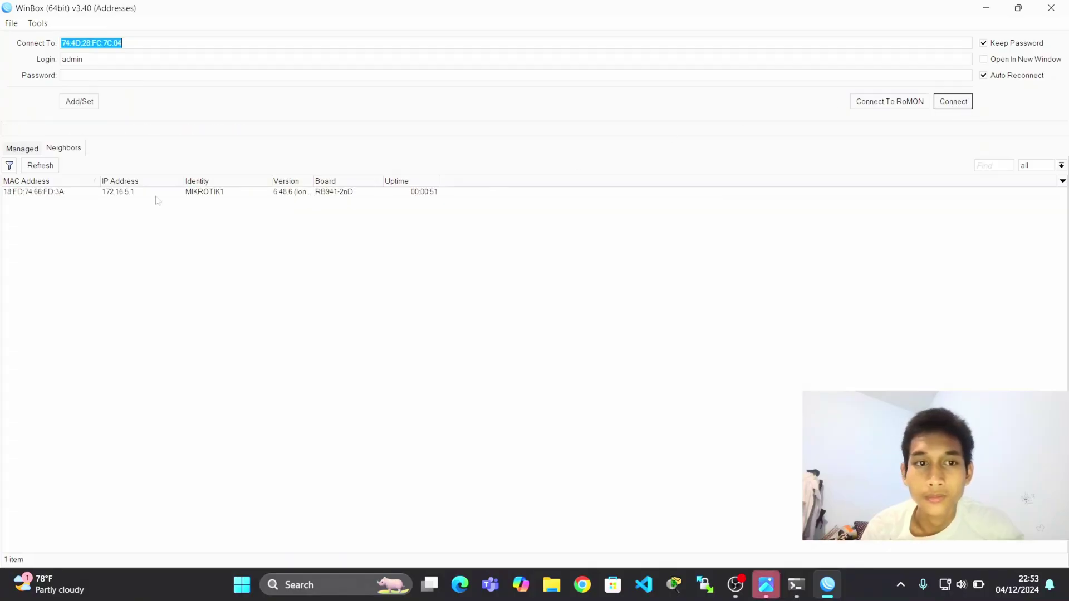
{"action": "left_click", "coordinate": [40, 165]}
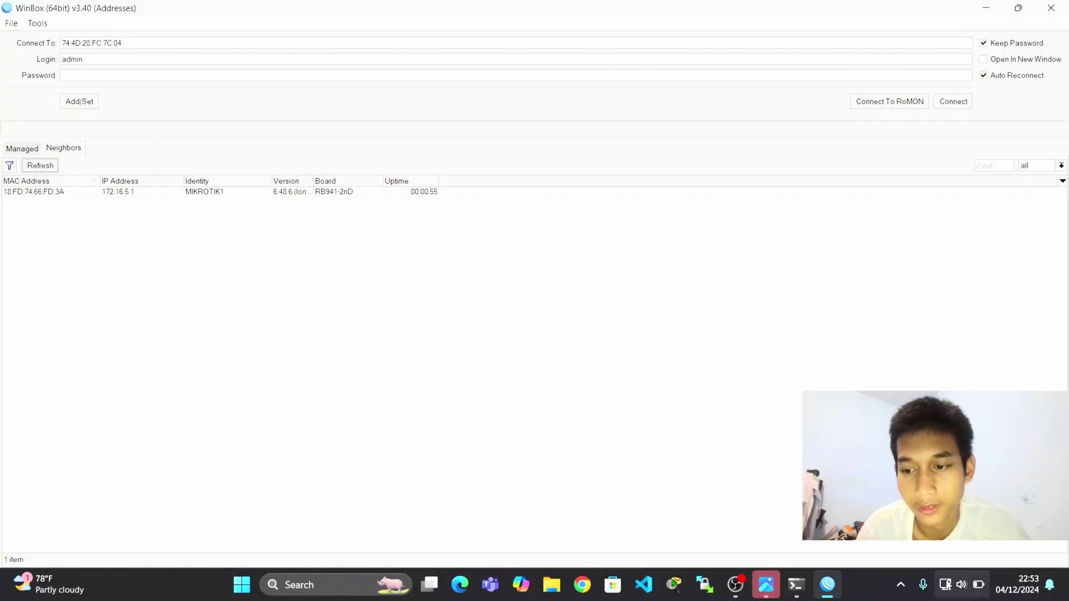
{"action": "left_click", "coordinate": [797, 585]}
{"action": "key", "text": "Up"}
{"action": "key", "text": "Return"}
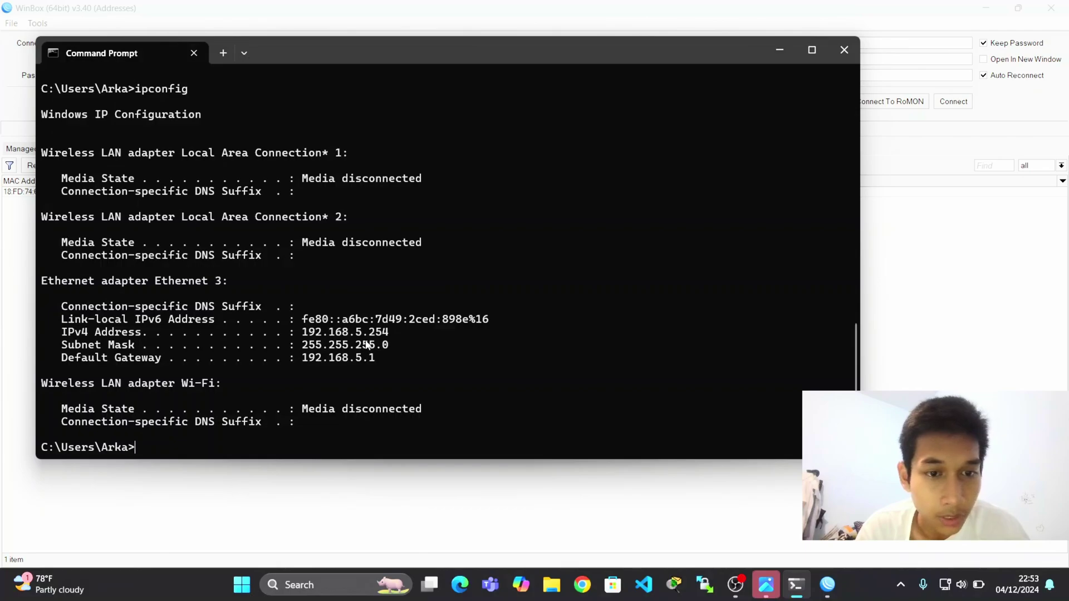
Compare with the VLAN diagram and rerun ipconfig, confirming 172.16.5.254 with gateway 172.16.5.1.
{"action": "key", "text": "alt+Tab"}
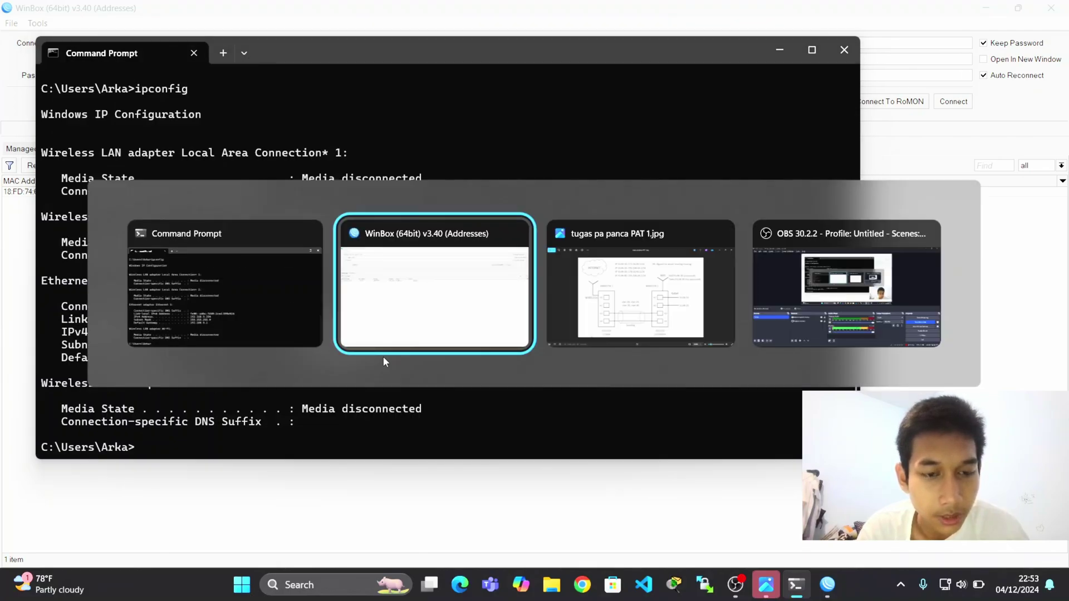
{"action": "key", "text": "alt+Tab"}
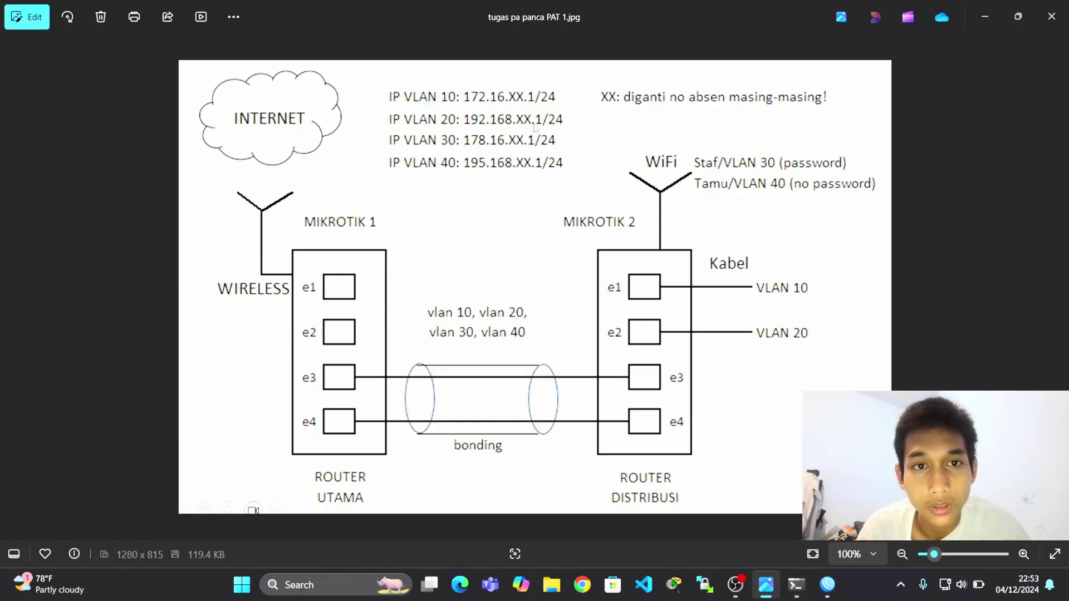
{"action": "key", "text": "alt+Tab"}
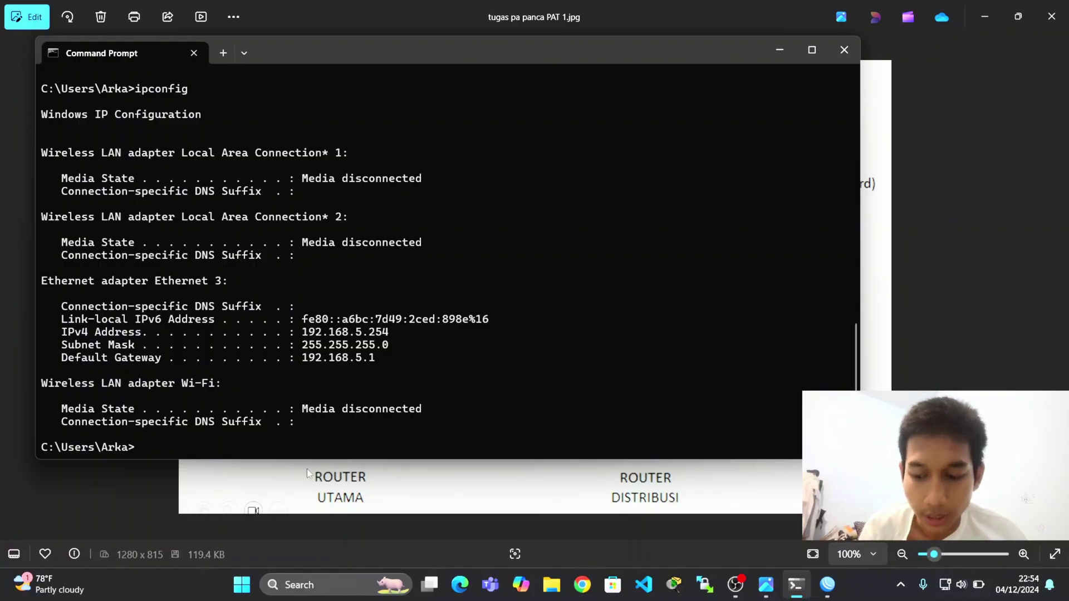
{"action": "key", "text": "Up"}
{"action": "key", "text": "Return"}
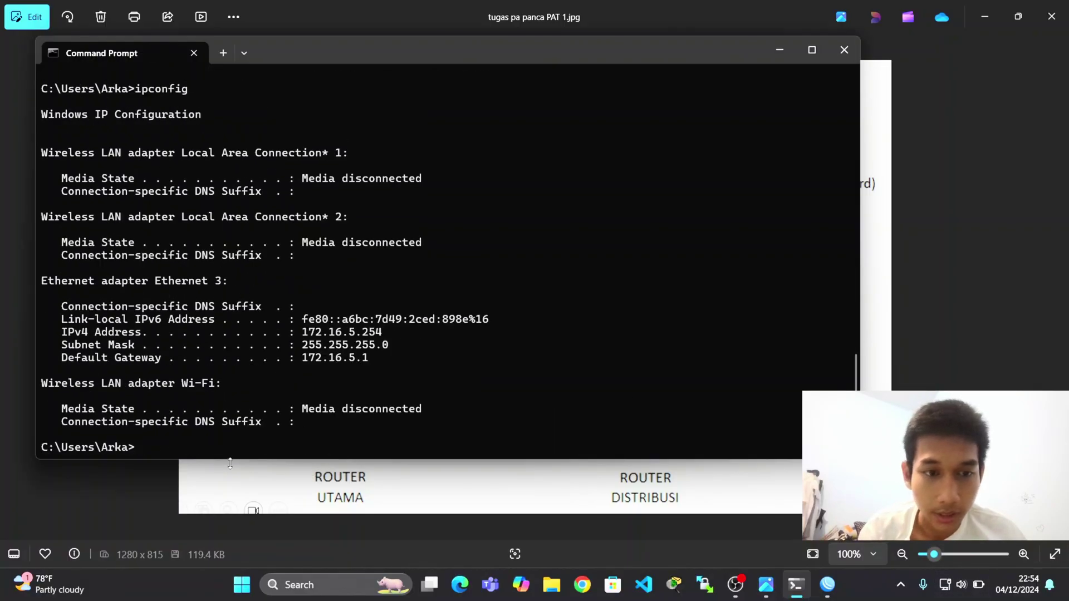
Minimise the diagram viewer and the Command Prompt window.
{"action": "key", "text": "alt+Tab"}
{"action": "key", "text": "alt+Tab"}
{"action": "key", "text": "alt+Tab"}
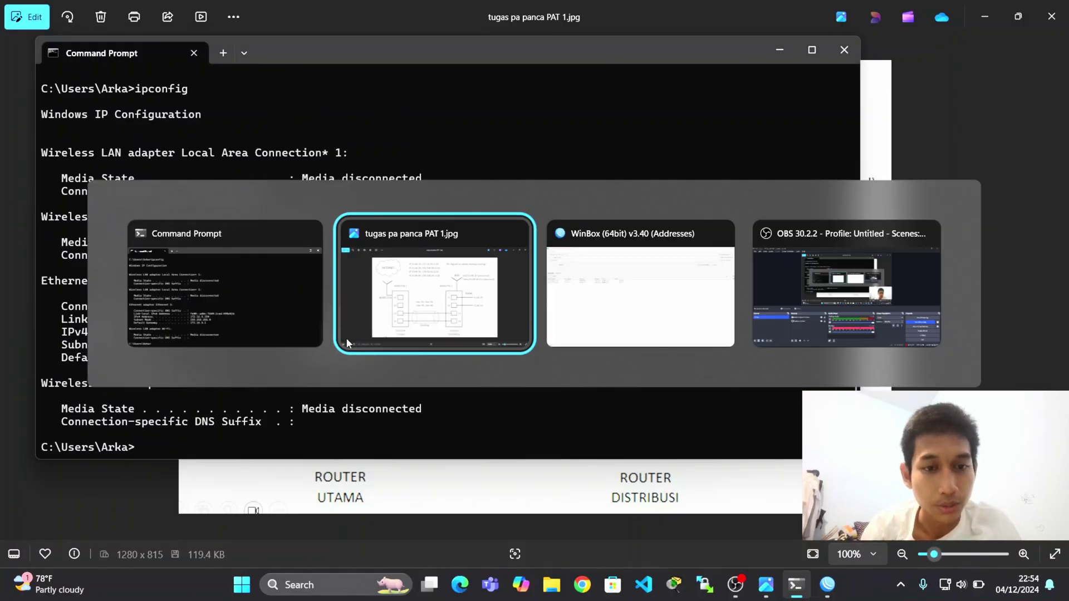
{"action": "key", "text": "alt+Tab"}
{"action": "key", "text": "alt+Tab"}
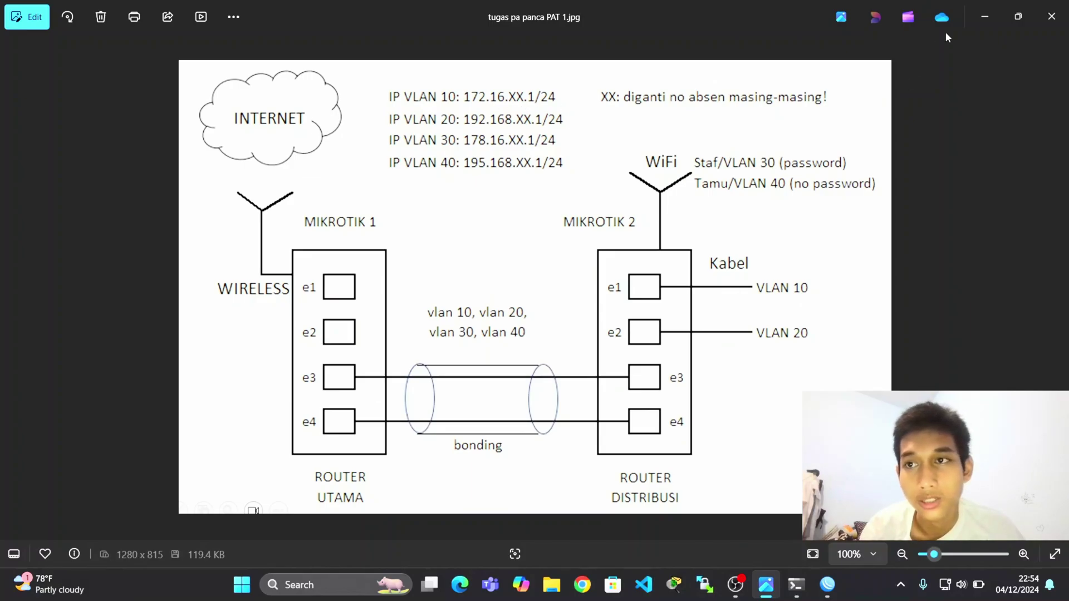
{"action": "left_click", "coordinate": [984, 21]}
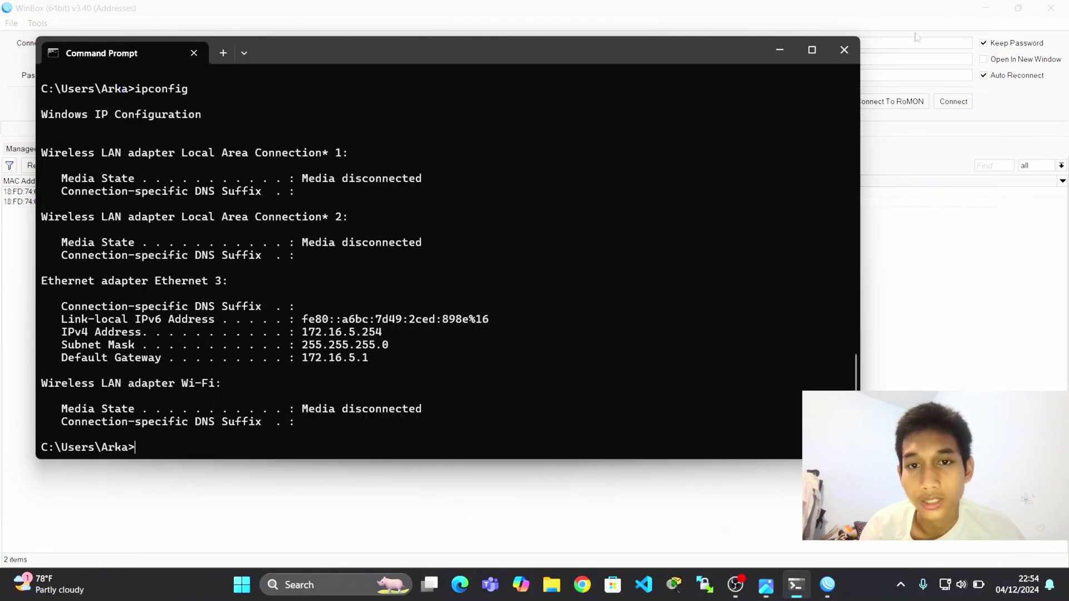
{"action": "left_click", "coordinate": [790, 53]}
Minimise WinBox and OBS, then launch Google Chrome from the desktop.
{"action": "left_click", "coordinate": [985, 8]}
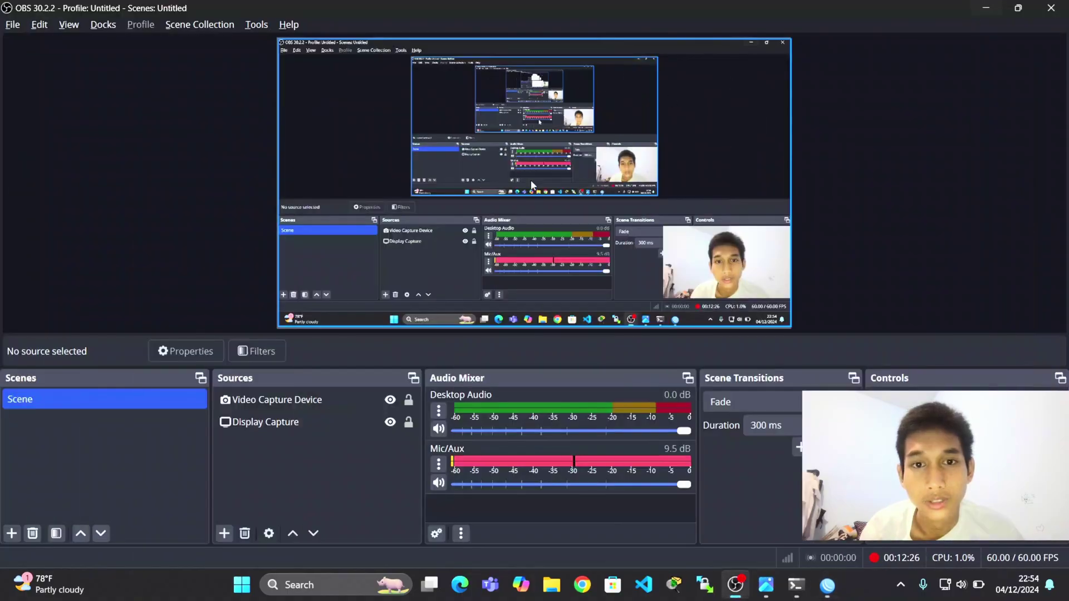
{"action": "left_click", "coordinate": [985, 8]}
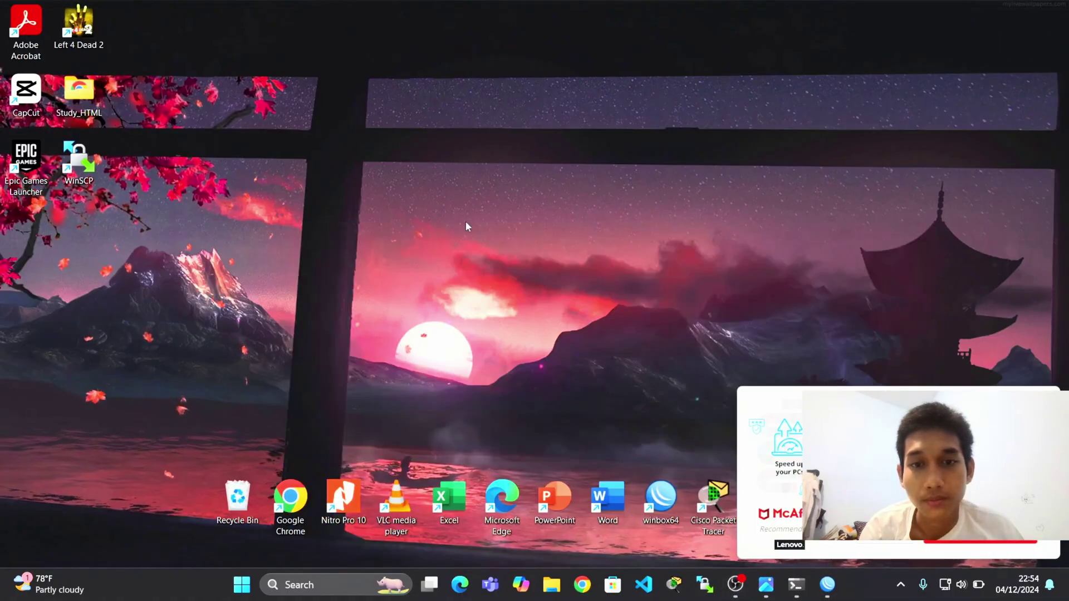
{"action": "double_click", "coordinate": [289, 504]}
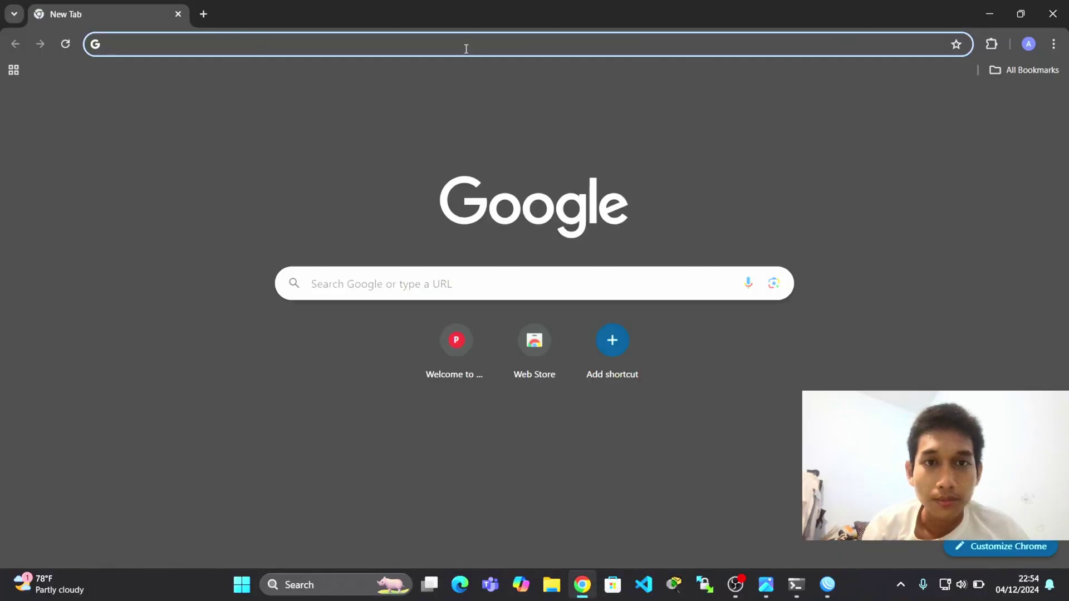
Search 'test speed' and start a test on Speedtest by Ookla.
{"action": "left_click", "coordinate": [465, 46]}
{"action": "type", "text": "trs"}
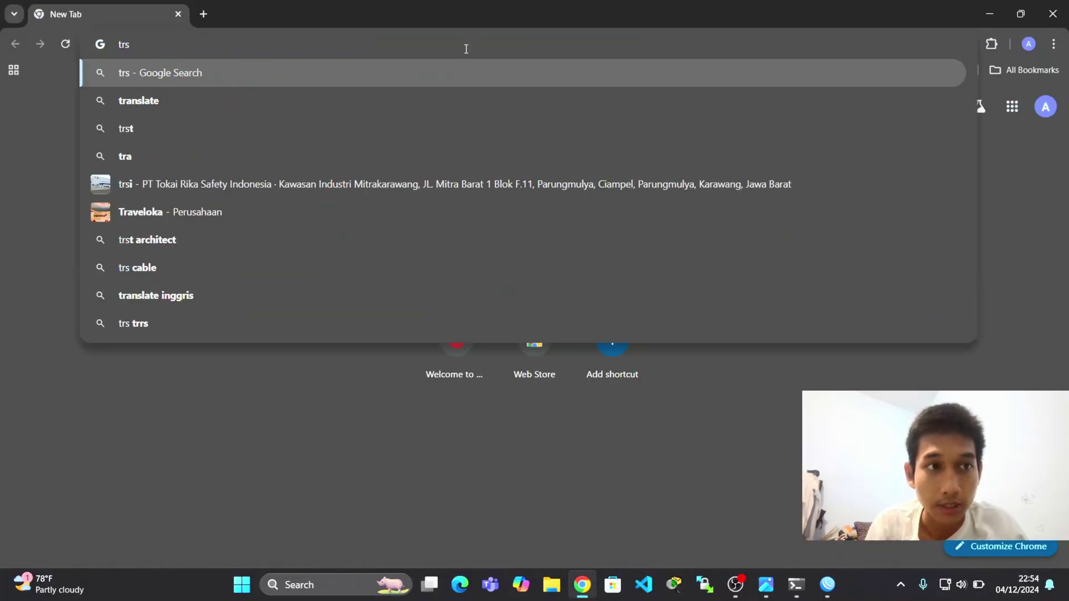
{"action": "key", "text": "BackSpace"}
{"action": "key", "text": "BackSpace"}
{"action": "type", "text": "es"}
{"action": "key", "text": "Return"}
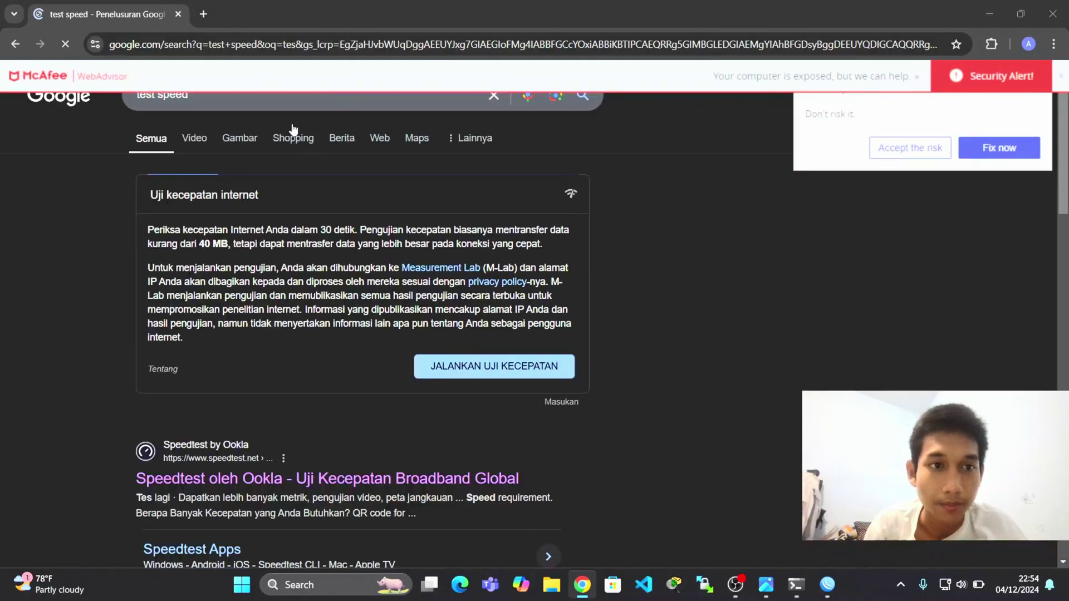
{"action": "left_click", "coordinate": [224, 487]}
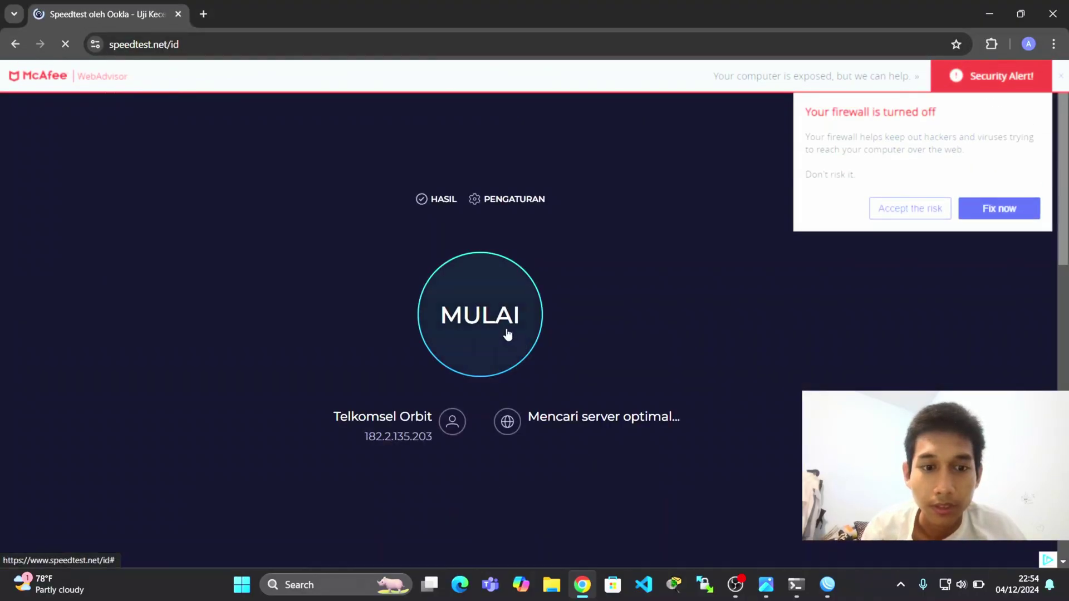
{"action": "left_click", "coordinate": [507, 332]}
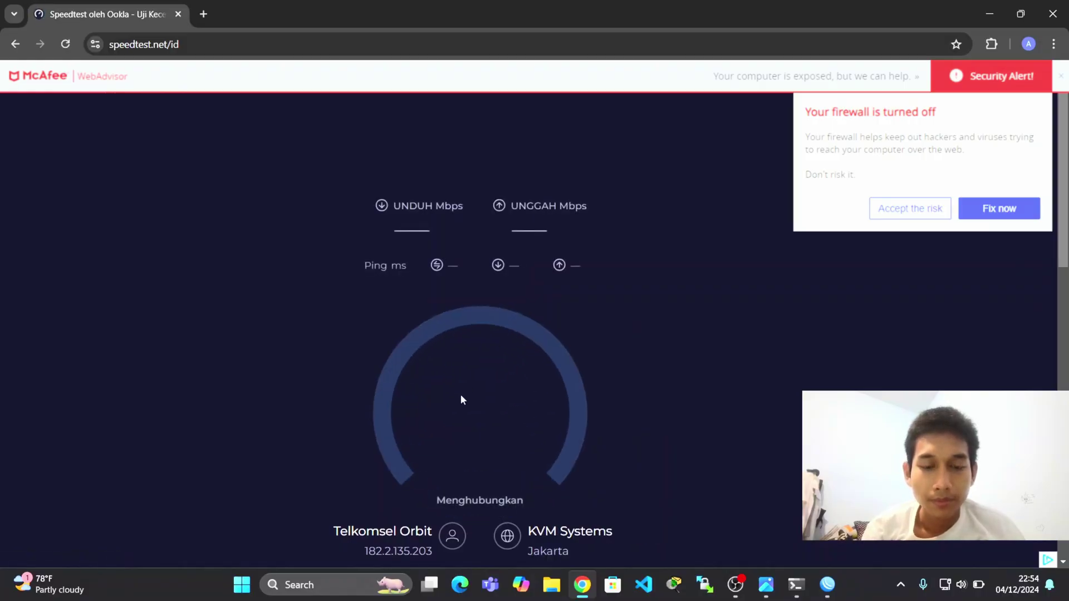
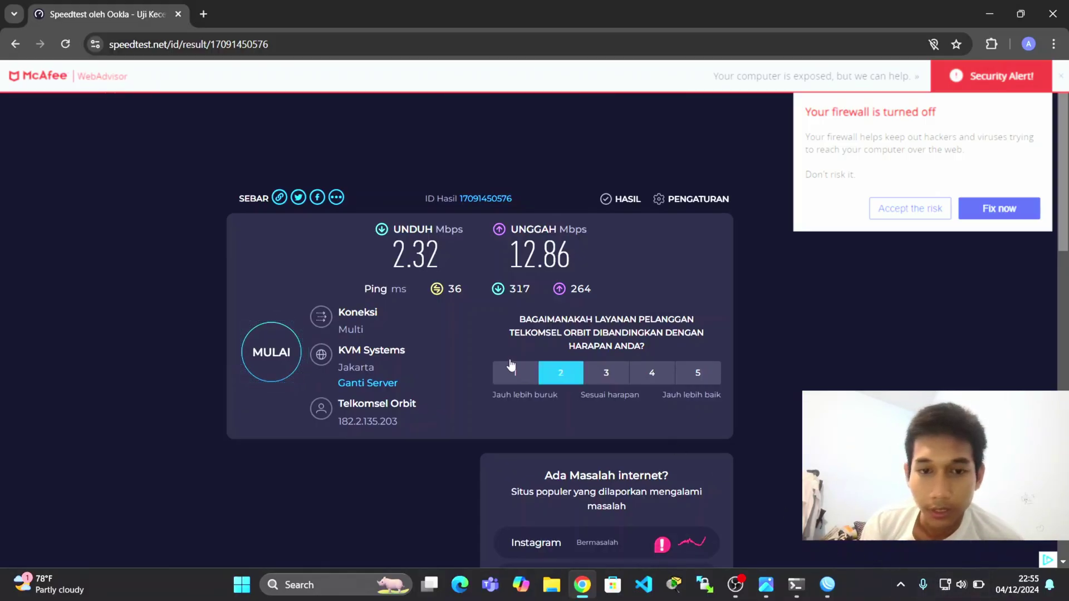
Run a fresh Speedtest: 6.53 Mbps download, 12.31 Mbps upload, 38 ms ping.
{"action": "left_click", "coordinate": [261, 365]}
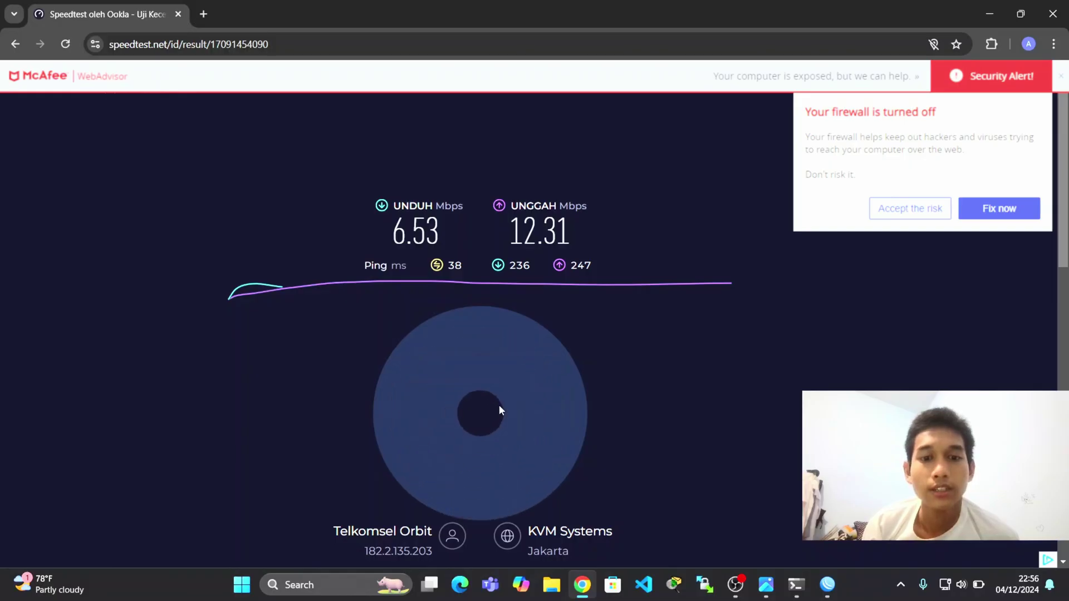
Switch Wi-Fi on, join the secured Staff network, and close the quick settings panel.
{"action": "left_click", "coordinate": [961, 585]}
{"action": "left_click", "coordinate": [875, 319]}
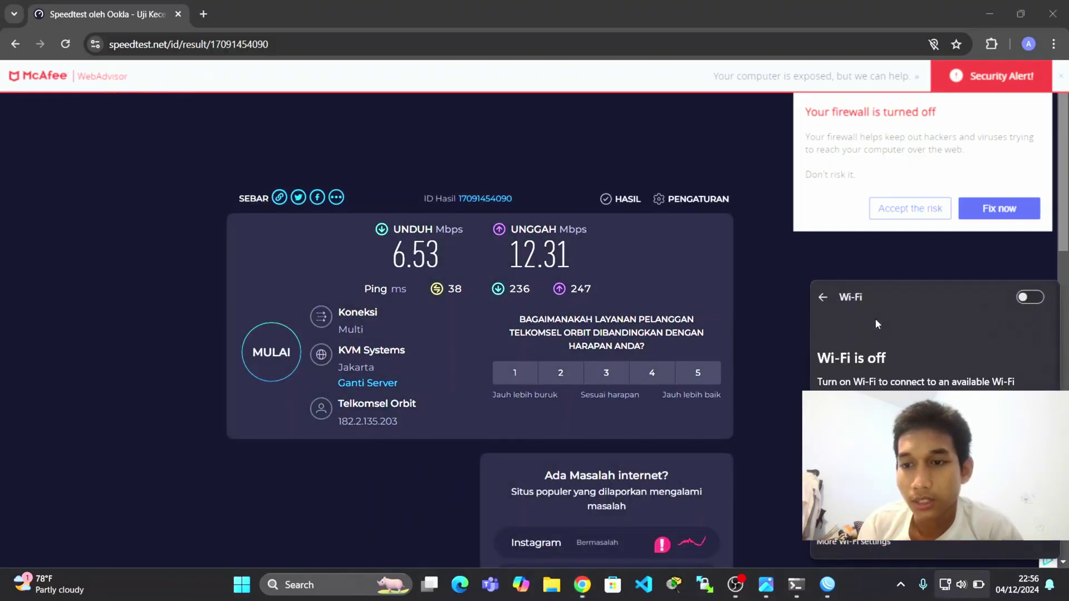
{"action": "left_click", "coordinate": [1029, 299]}
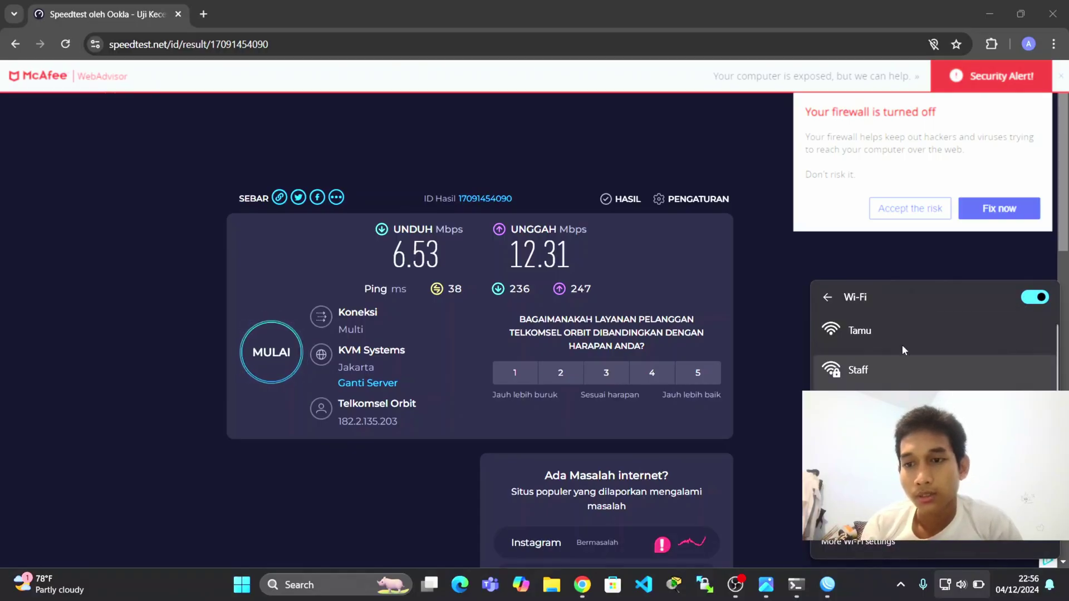
{"action": "left_click", "coordinate": [904, 368]}
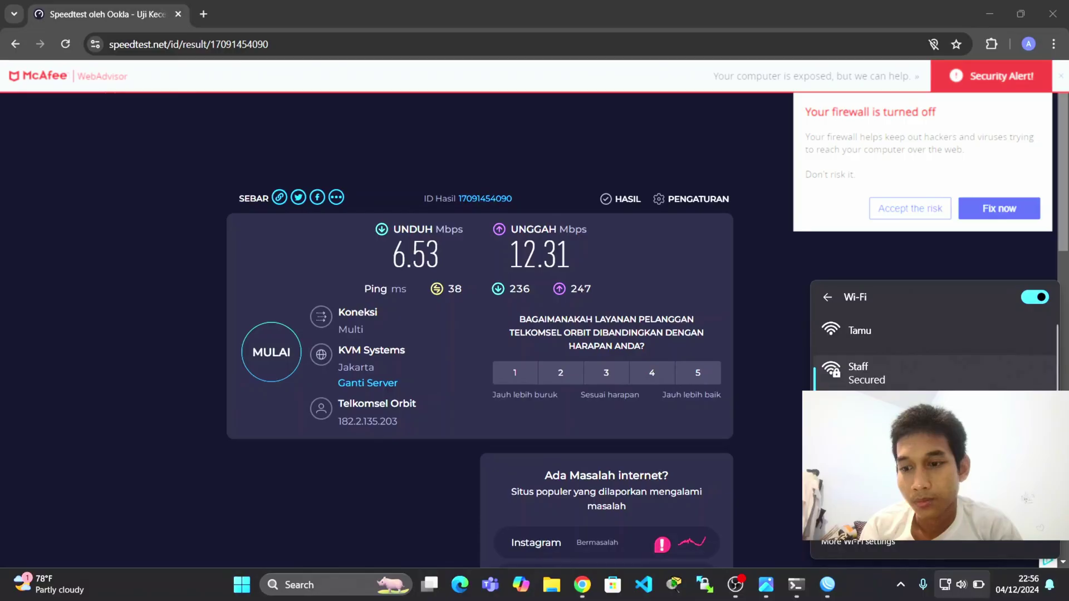
{"action": "left_click", "coordinate": [892, 374]}
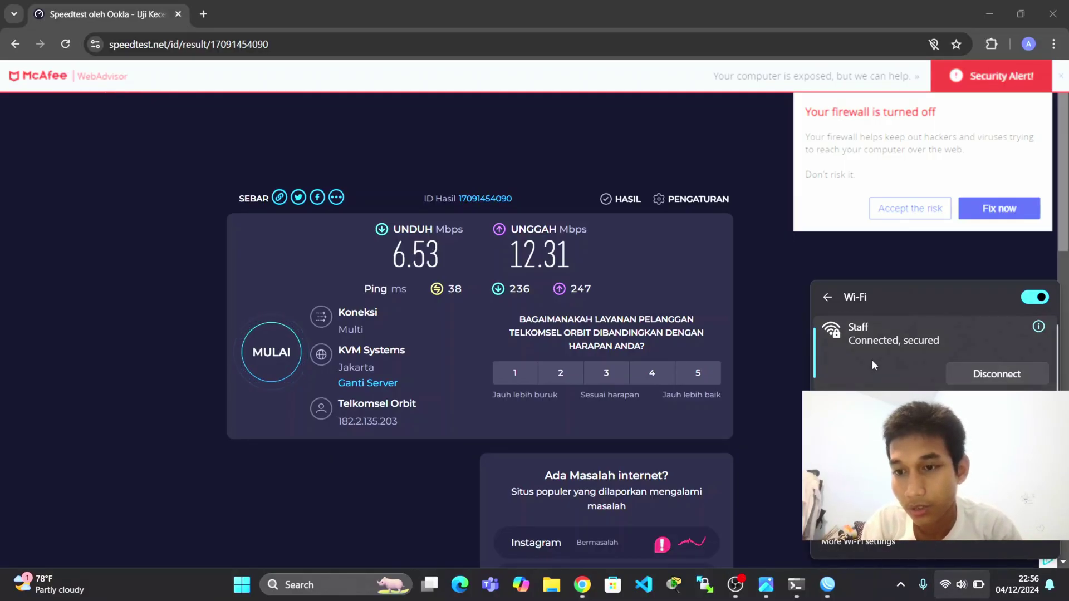
{"action": "left_click", "coordinate": [762, 311]}
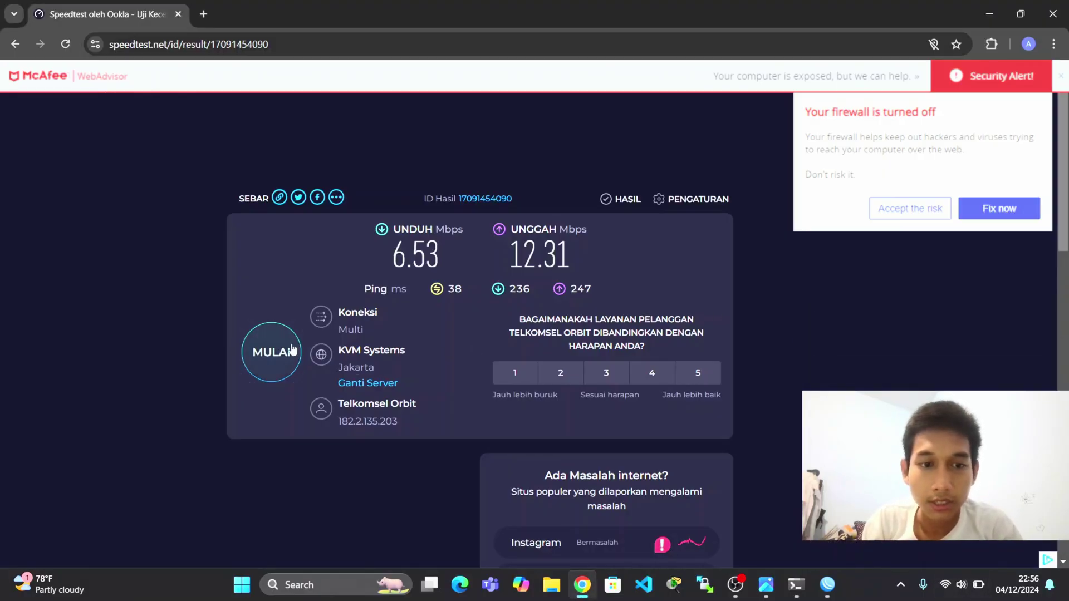
Start a new Speedtest run over the Staff Wi-Fi connection.
{"action": "left_click", "coordinate": [284, 354]}
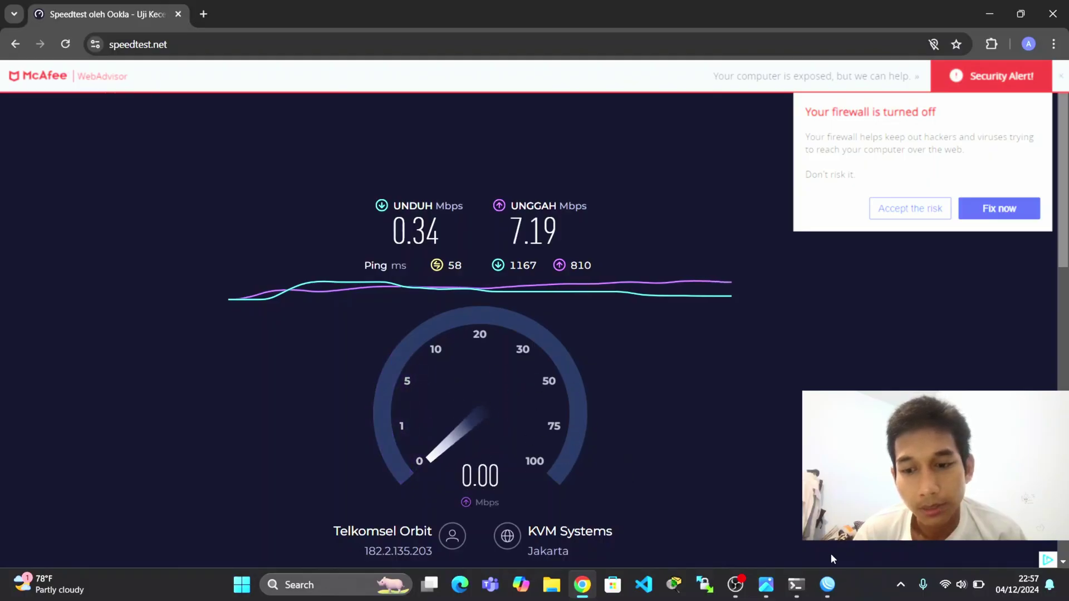
Rerun ipconfig showing Wi-Fi at 178.16.5.2, gateway 178.16.5.1, and compare with the VLAN 30 diagram.
{"action": "left_click", "coordinate": [802, 585]}
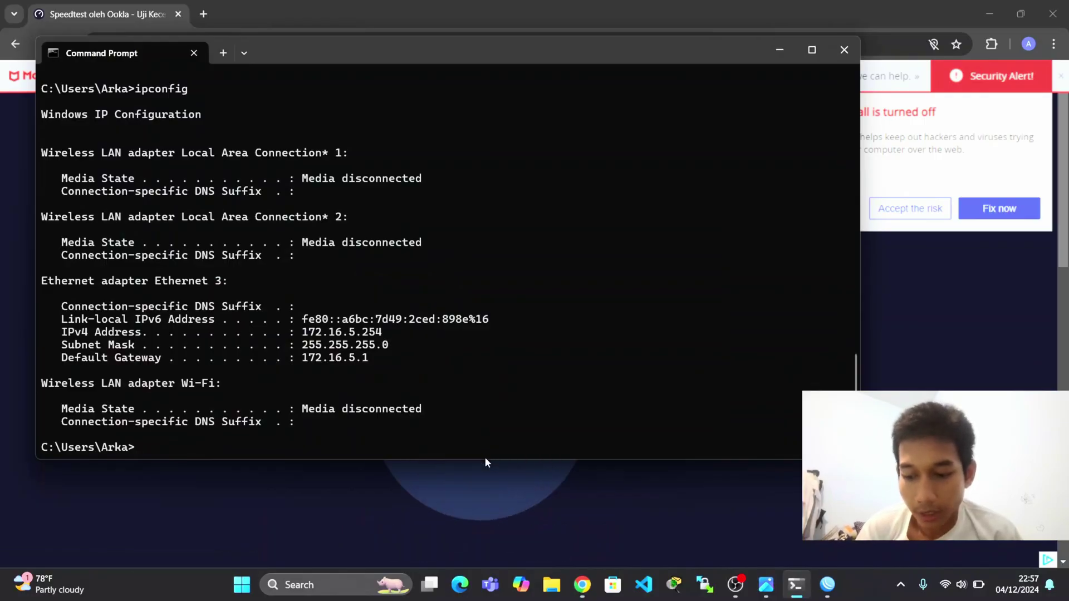
{"action": "key", "text": "Up"}
{"action": "key", "text": "Return"}
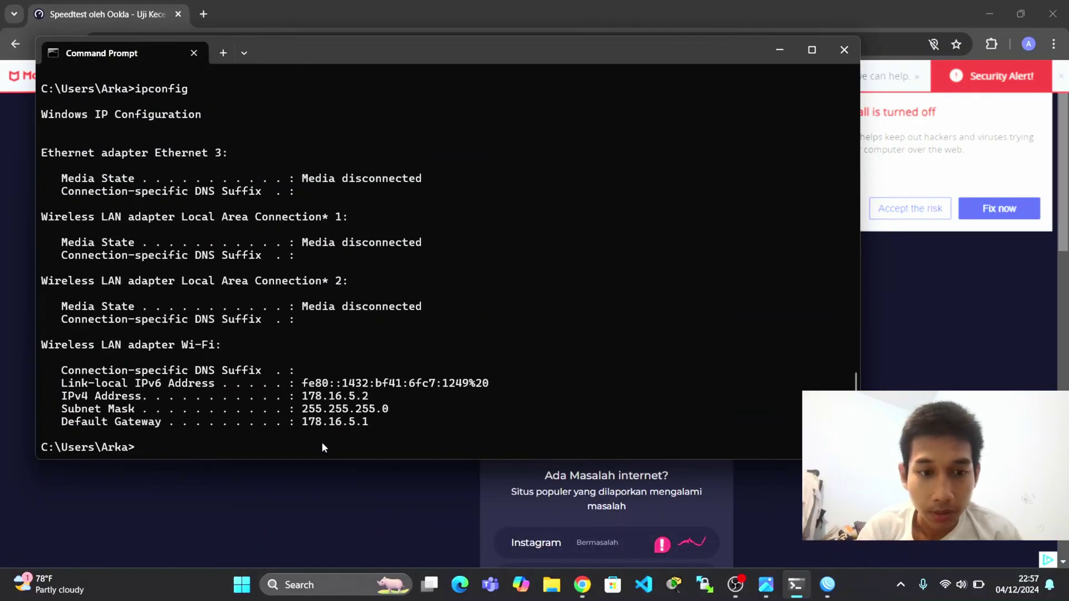
{"action": "key", "text": "alt+Tab"}
{"action": "key", "text": "alt+Tab"}
{"action": "key", "text": "alt+Tab"}
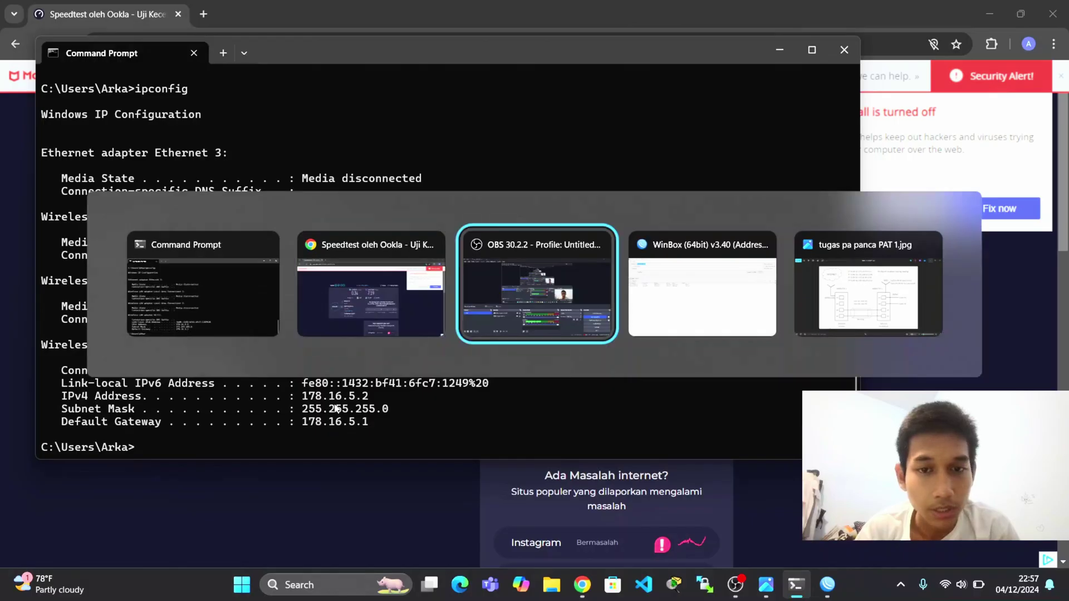
{"action": "key", "text": "alt+Tab"}
{"action": "key", "text": "alt+Tab"}
{"action": "key", "text": "alt+Tab"}
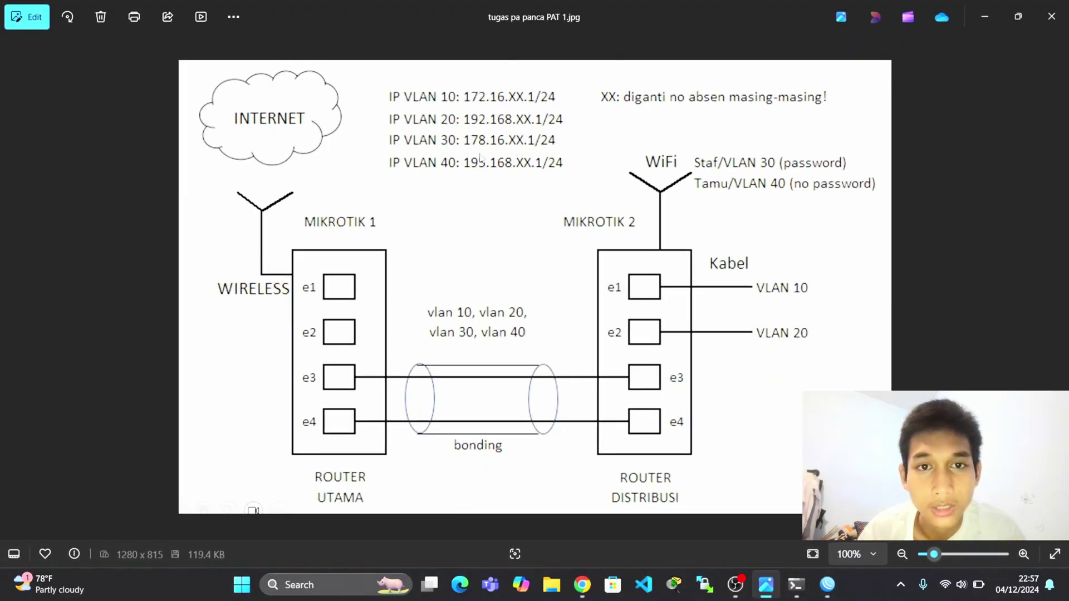
{"action": "key", "text": "alt+Tab"}
{"action": "key", "text": "alt+Tab"}
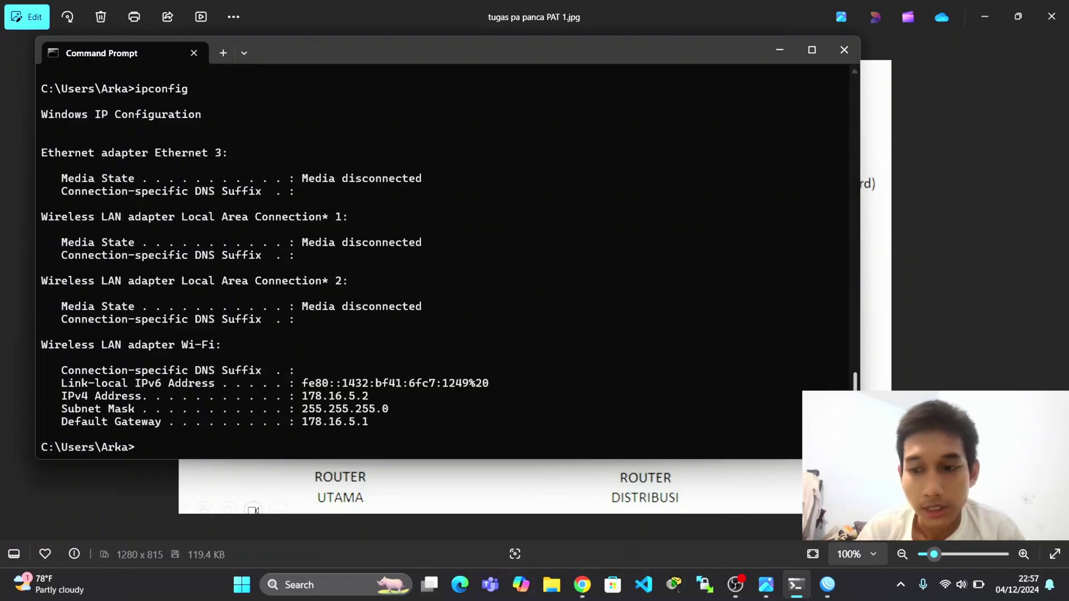
Move the Wi-Fi connection from Staff to the open Tamu network, then return to Command Prompt.
{"action": "left_click", "coordinate": [942, 585]}
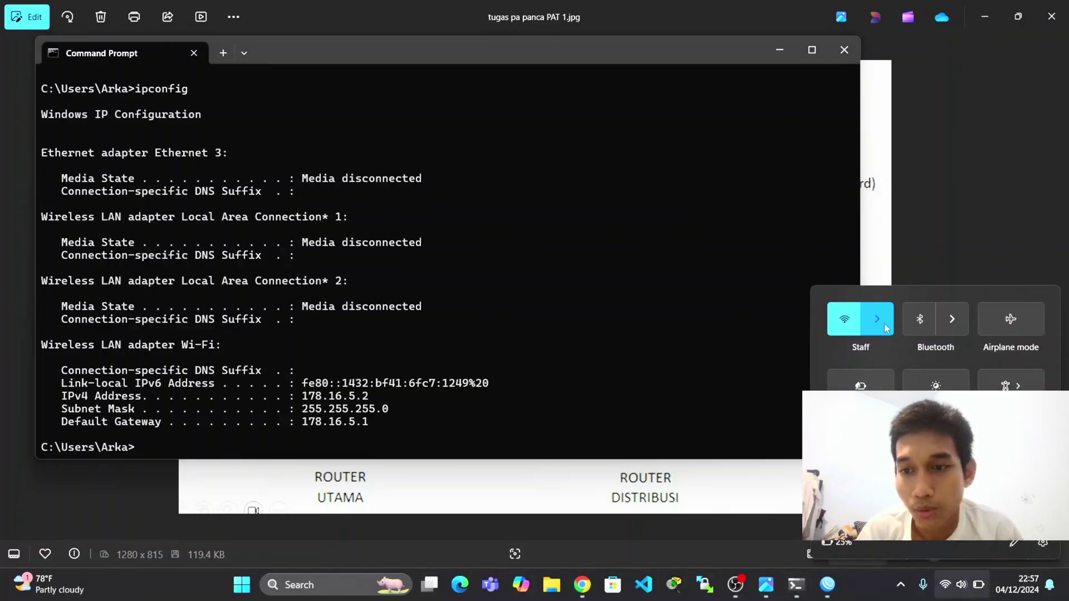
{"action": "left_click", "coordinate": [885, 324]}
{"action": "left_click", "coordinate": [895, 417]}
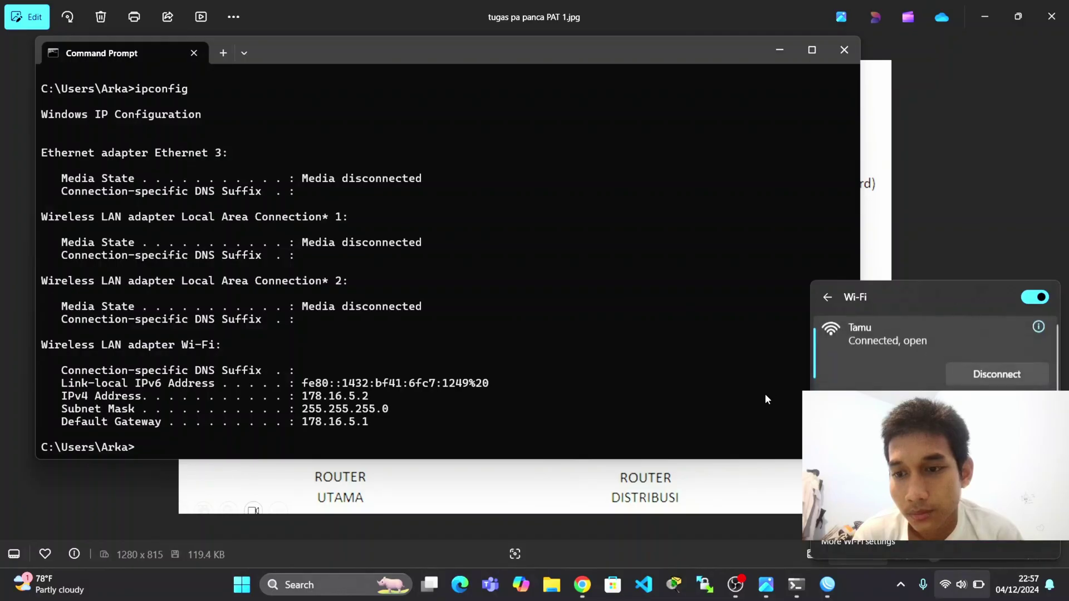
{"action": "left_click", "coordinate": [648, 406]}
Rerun ipconfig to show Tamu address 195.168.5.254, gateway 195.168.5.1, then bring up the diagram.
{"action": "key", "text": "Up"}
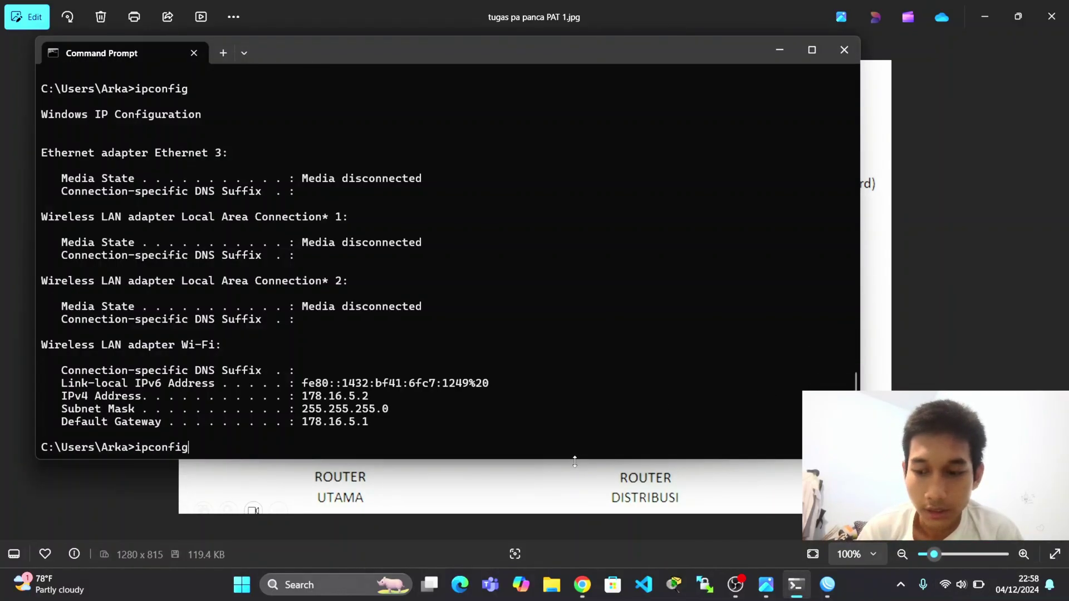
{"action": "key", "text": "Return"}
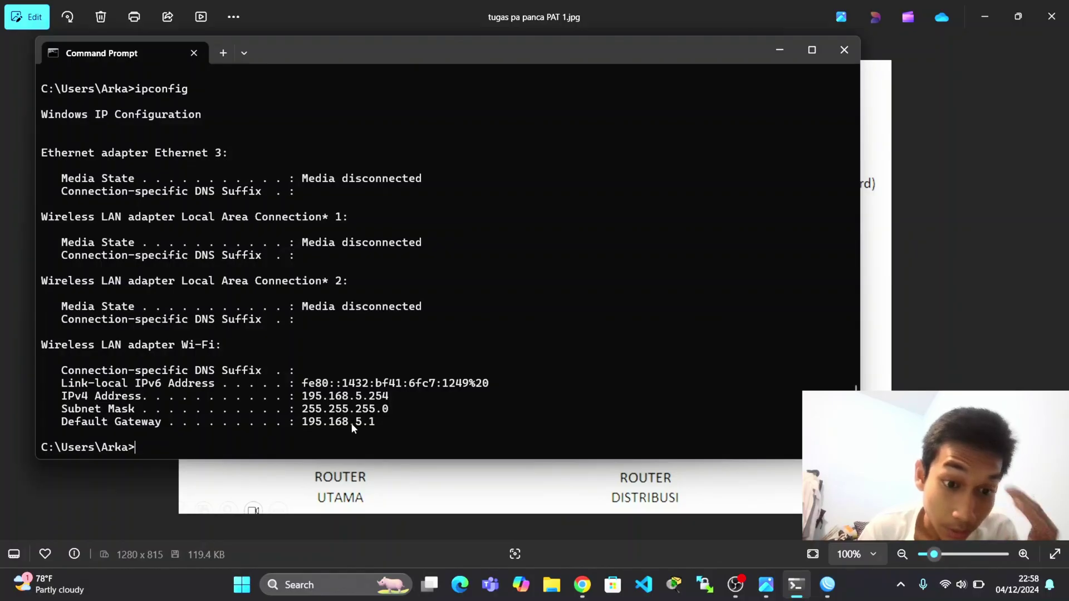
{"action": "left_click", "coordinate": [403, 484]}
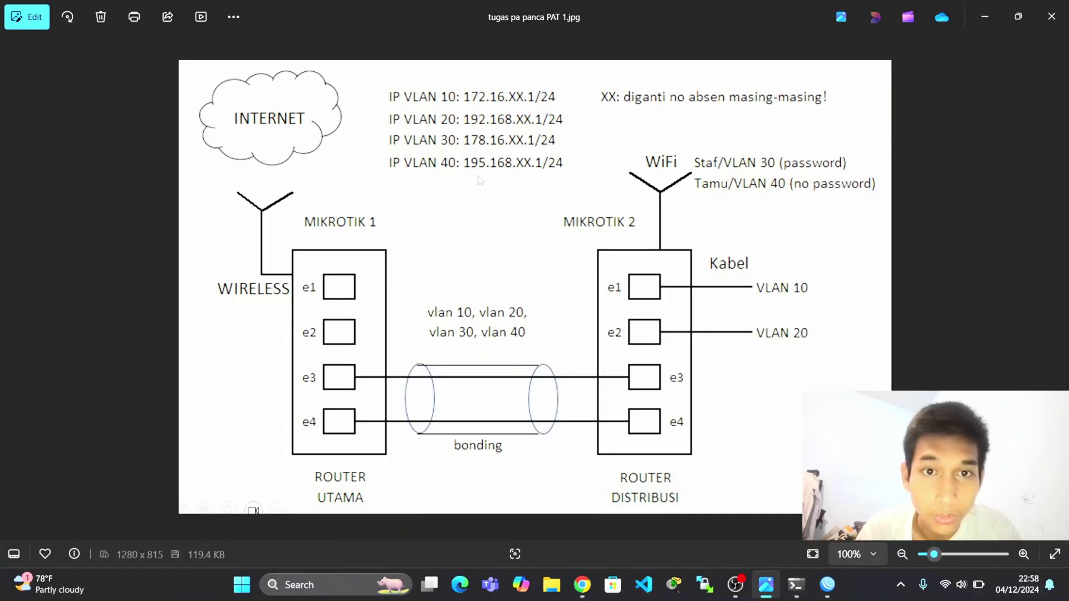